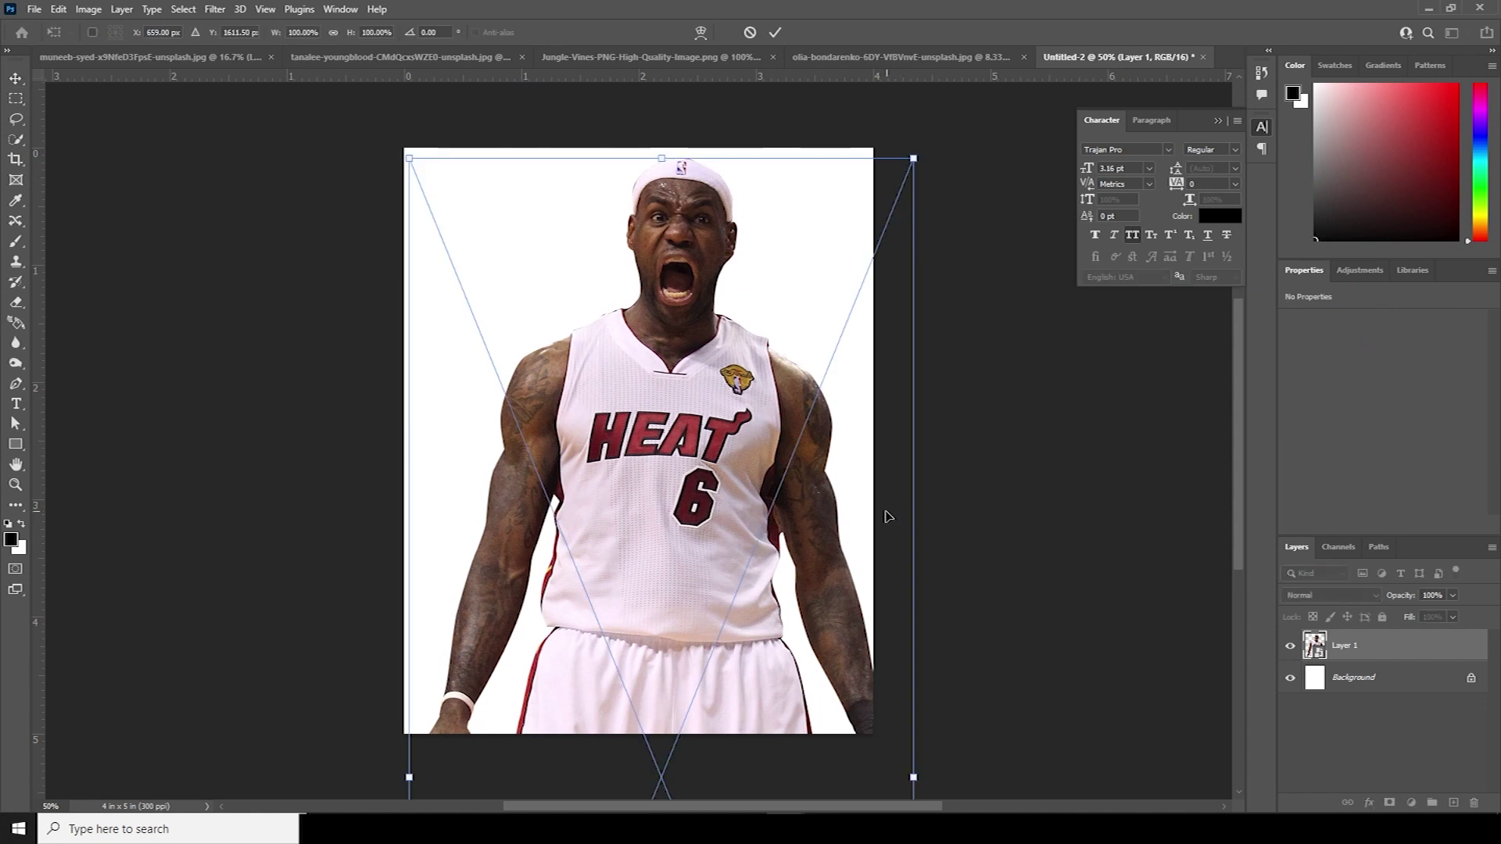
# Step: Scale the basketball player's layer to 35.45% and position the full figure near the middle of the white canvas
pyautogui.moveTo(821, 250); pyautogui.dragTo(710, 330)
pyautogui.moveTo(667, 425); pyautogui.dragTo(655, 409)
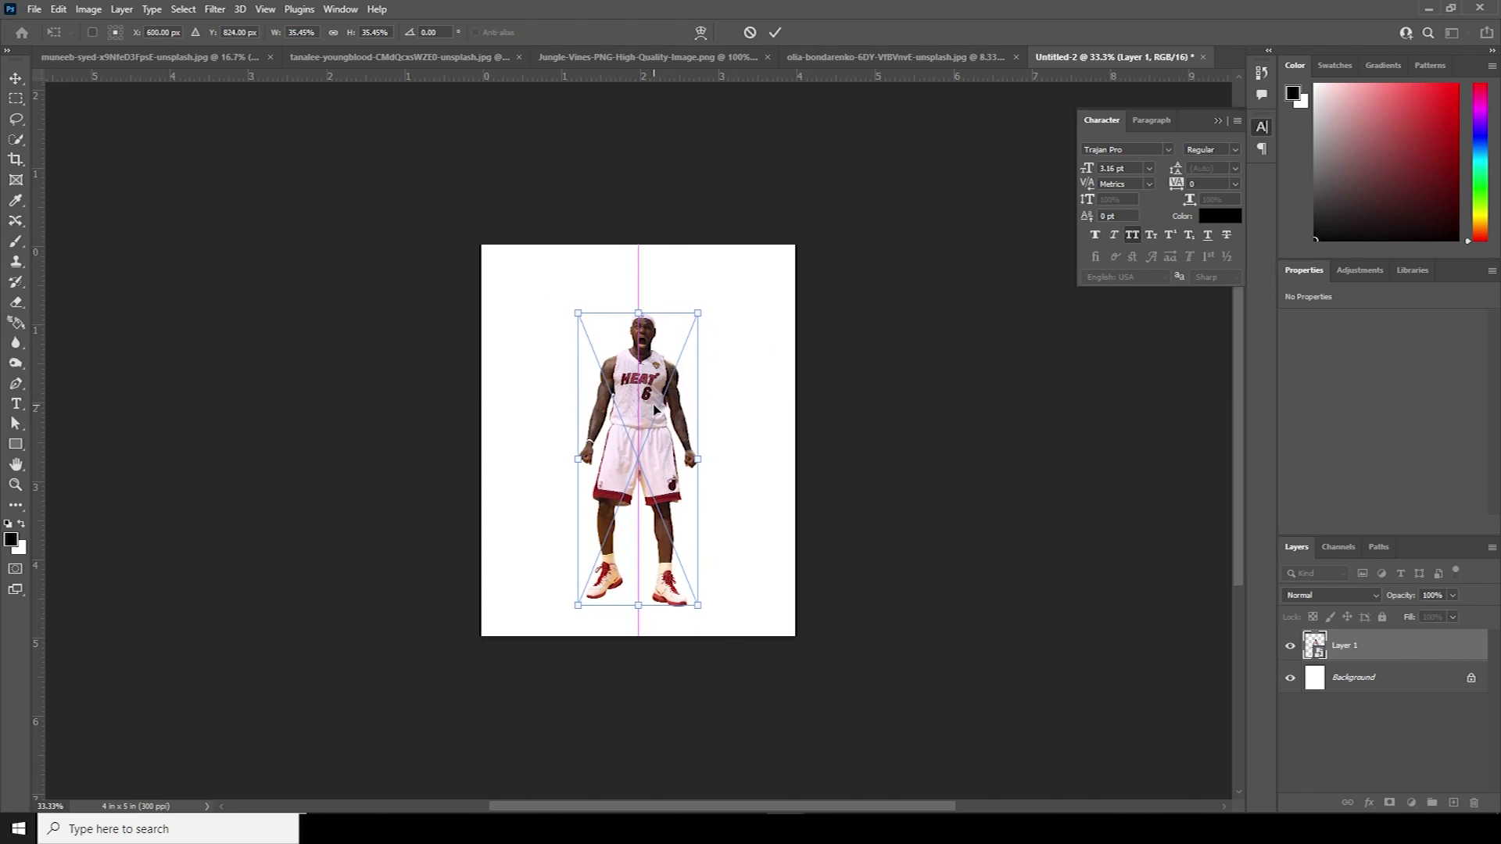
pyautogui.press('Return')
pyautogui.hotkey('ctrl', '+')
pyautogui.hotkey('ctrl', '+')
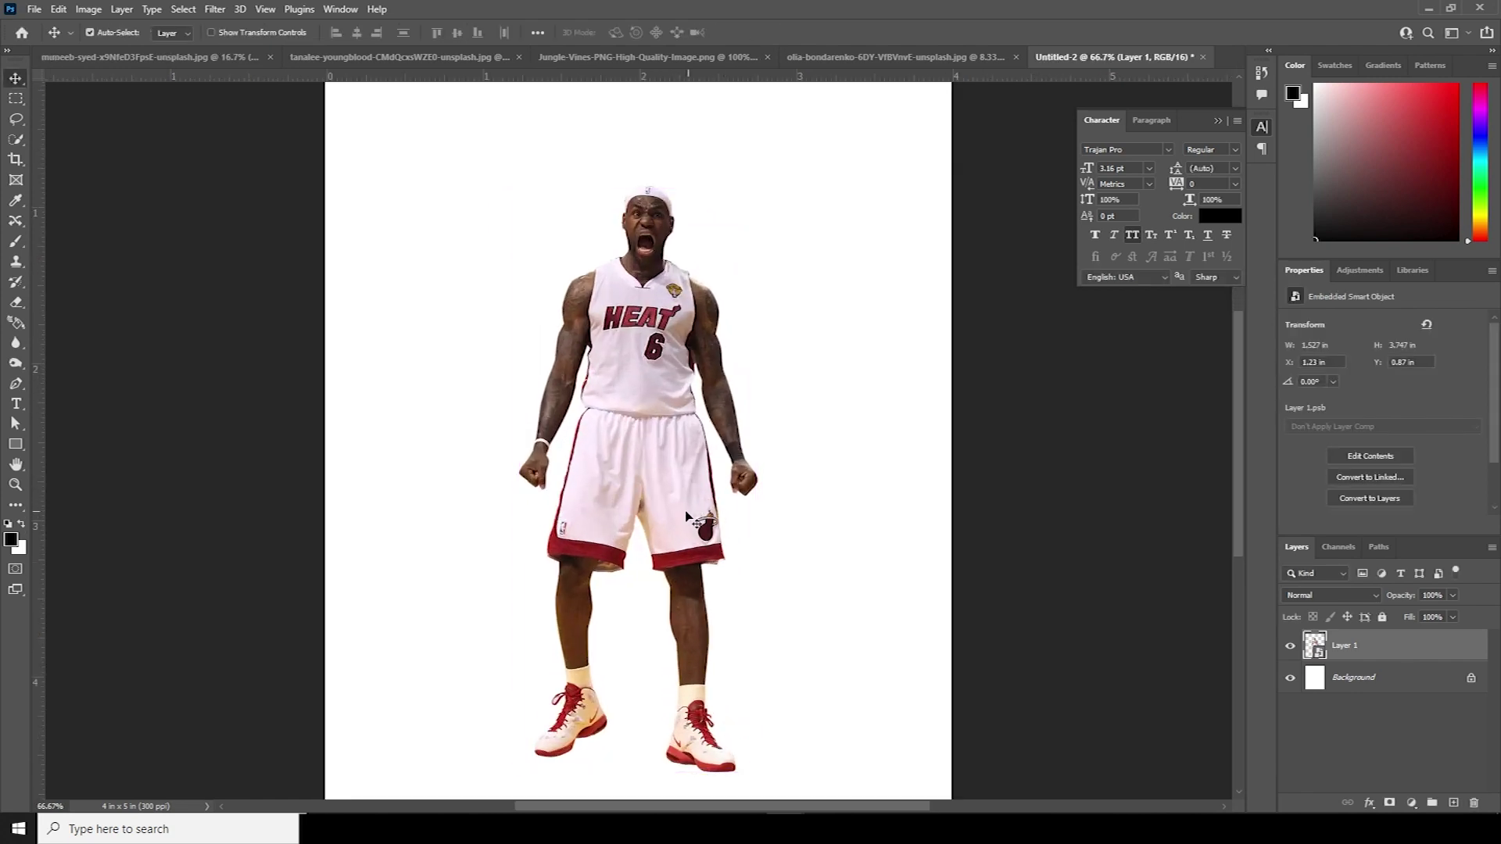
pyautogui.moveTo(780, 467); pyautogui.dragTo(772, 457)
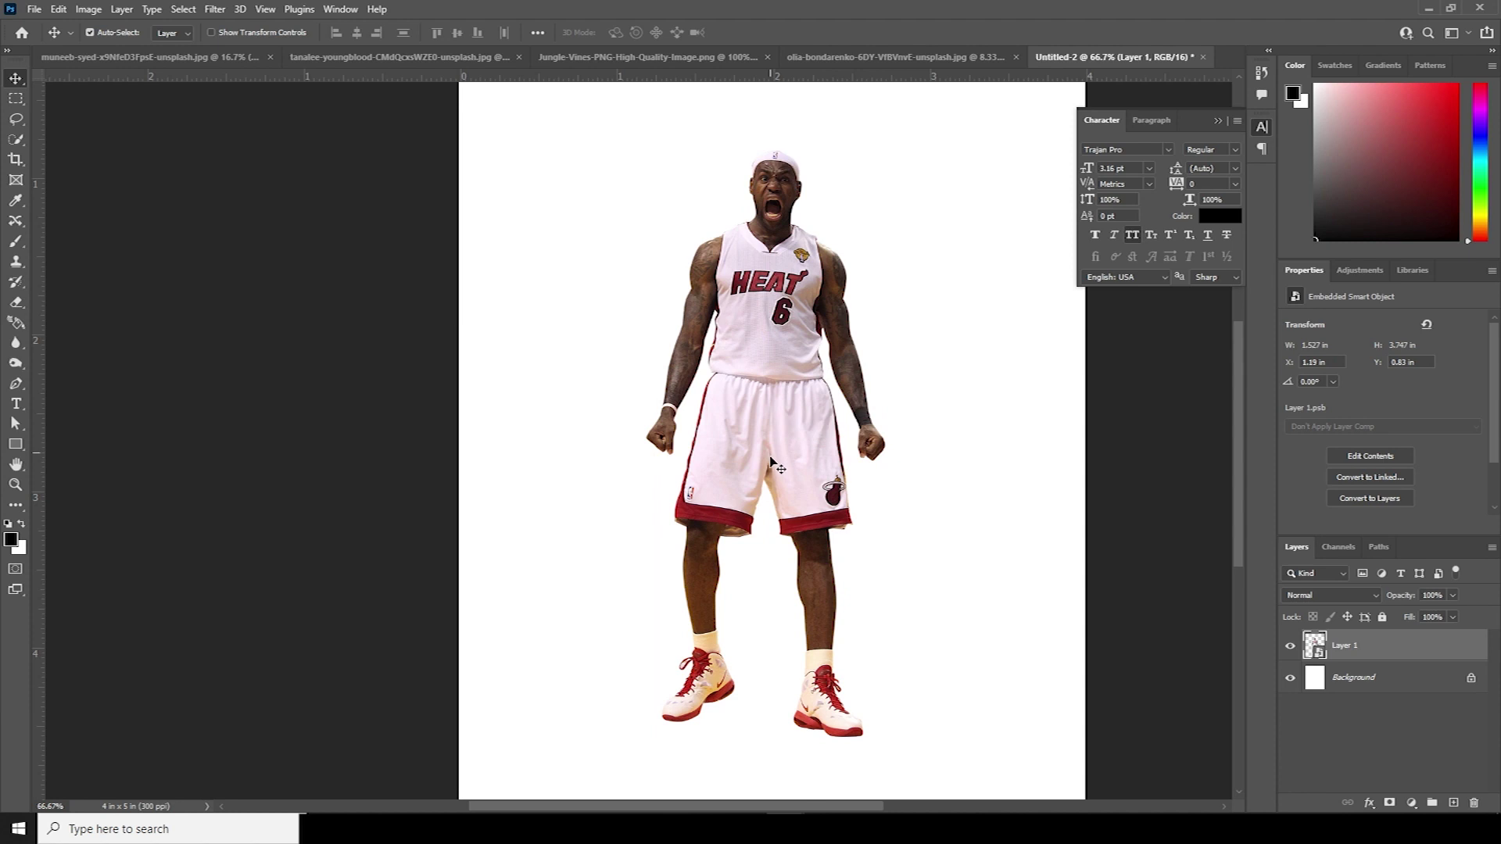
# Step: Add a new layer above the player and paint a single soft black dab with the 700-pixel brush
pyautogui.click(1454, 804)
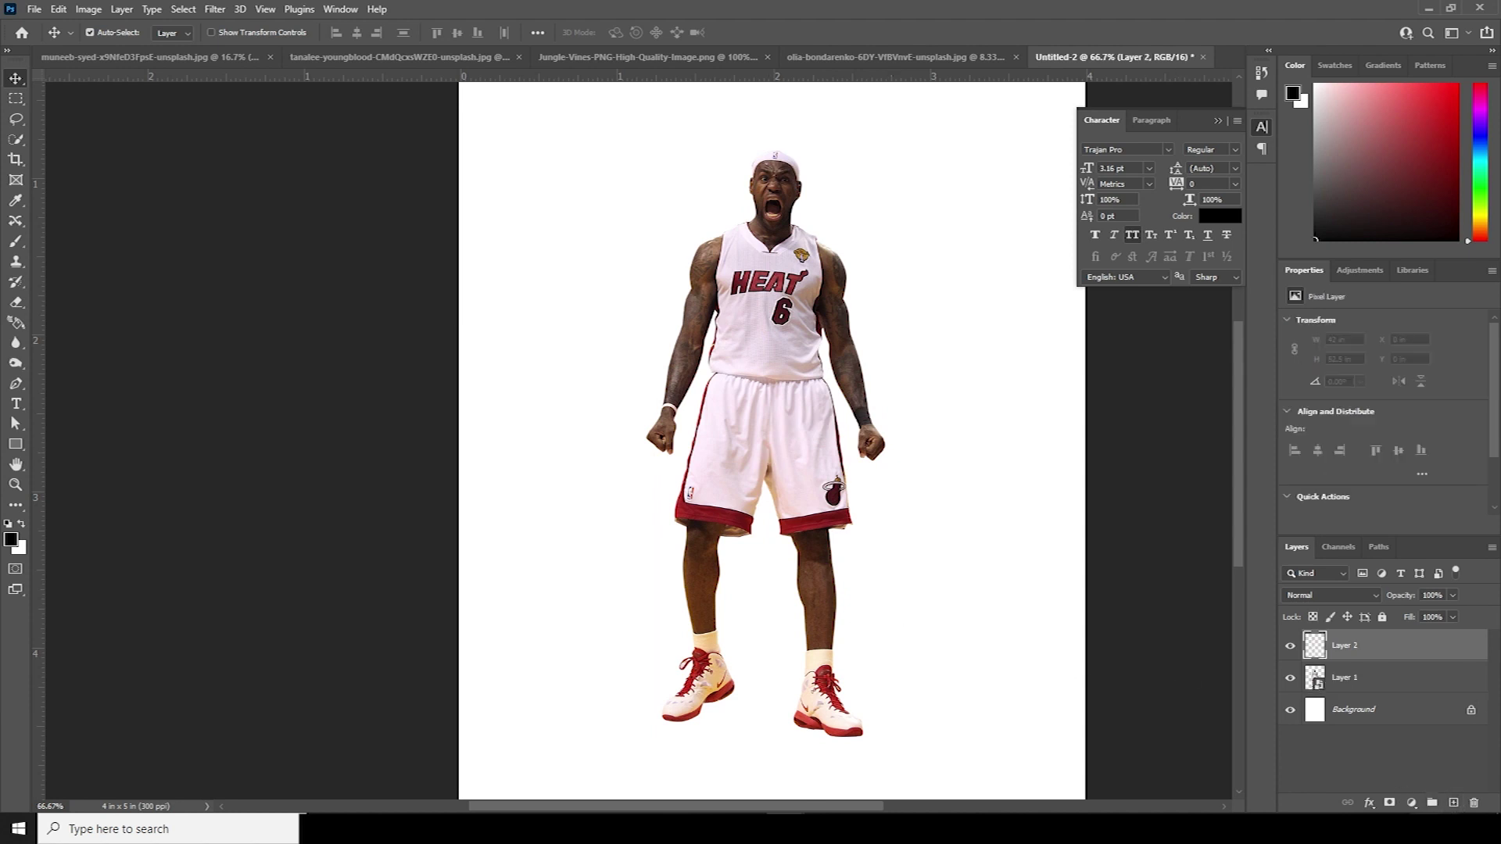
pyautogui.press('b')
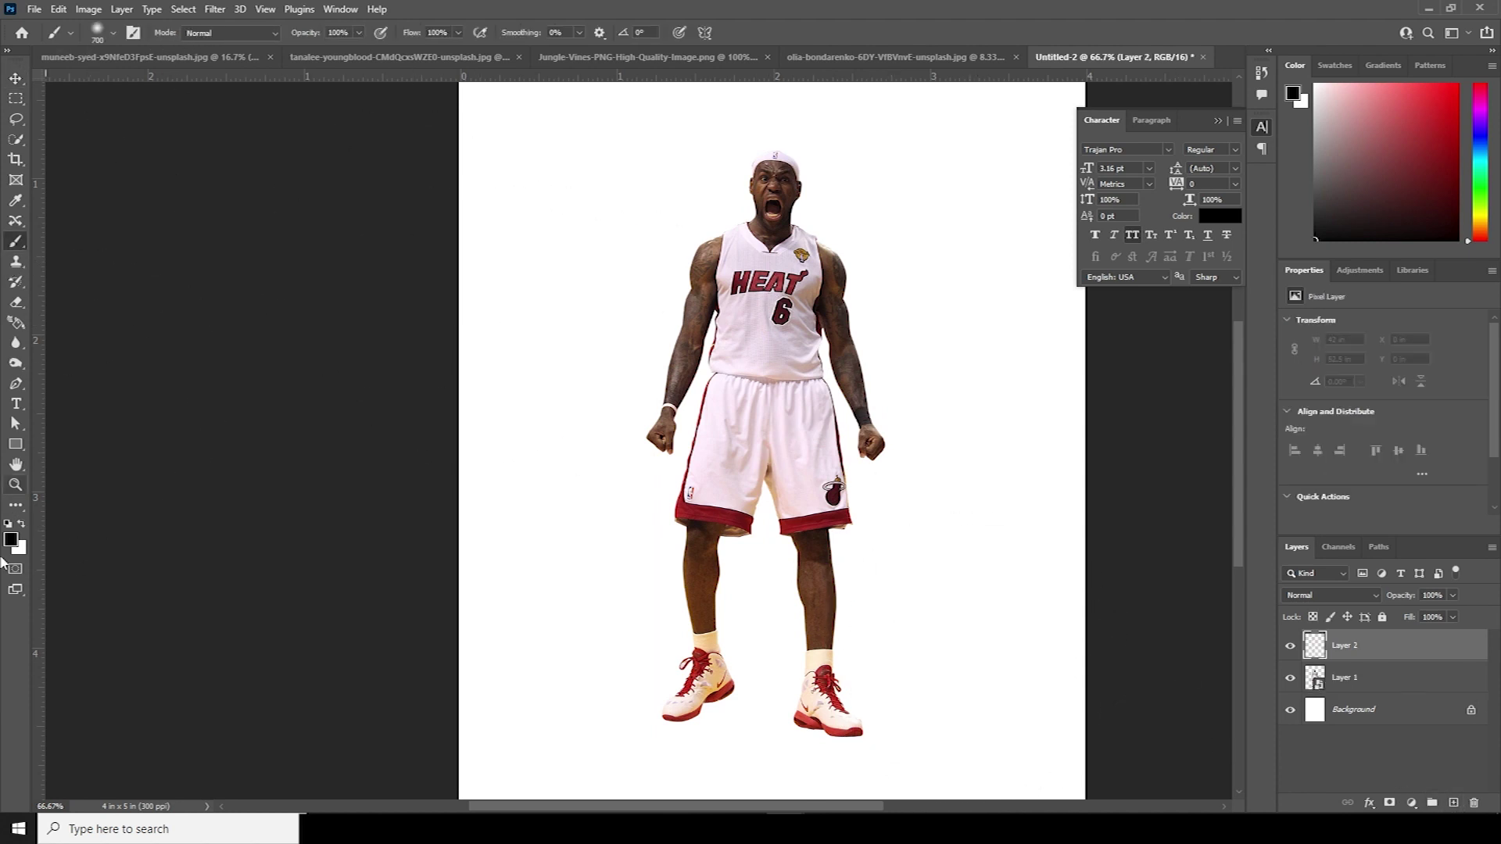
pyautogui.click(814, 499)
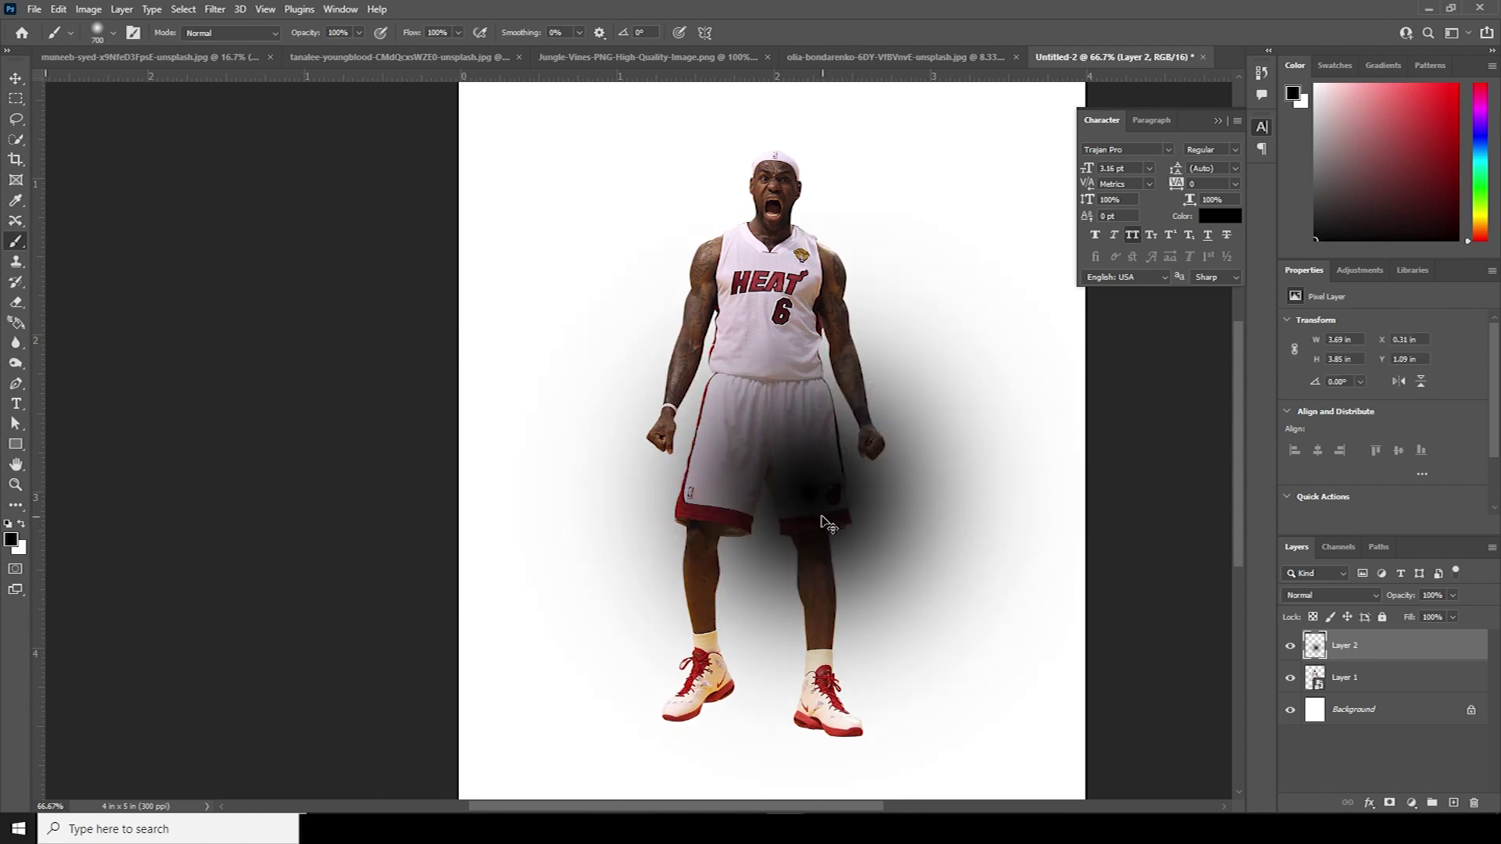
# Step: Flatten the black dab to 53.25% width and 7.09% height under the lower foot, and place its layer beneath the player's layer
pyautogui.hotkey('ctrl', 't')
pyautogui.moveTo(792, 193); pyautogui.dragTo(833, 473)
pyautogui.moveTo(777, 595); pyautogui.dragTo(777, 563)
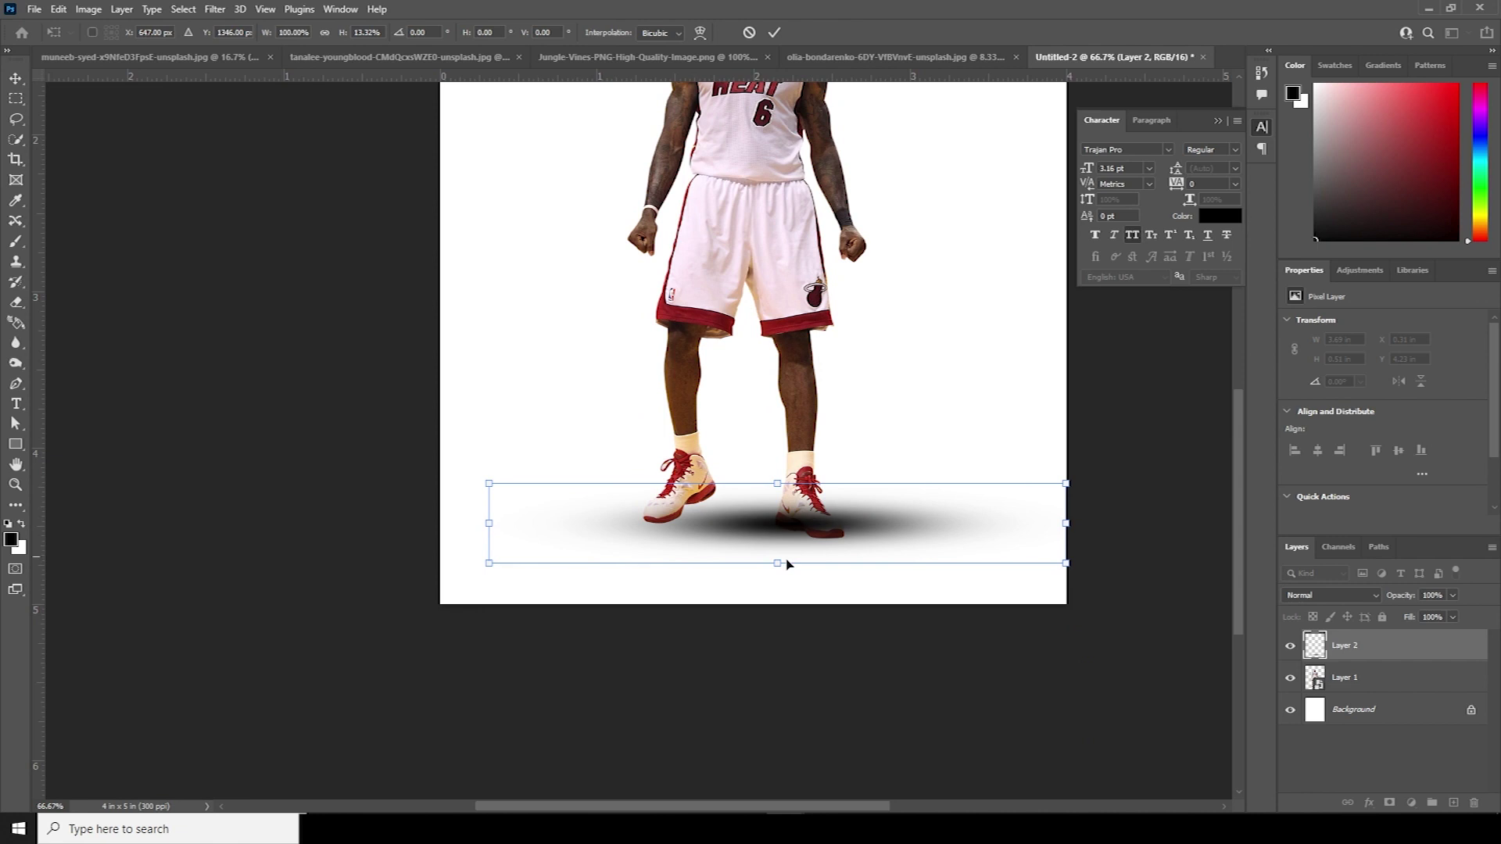
pyautogui.moveTo(1065, 564); pyautogui.dragTo(930, 544)
pyautogui.moveTo(867, 534)
pyautogui.mouseDown()
pyautogui.moveTo(897, 545)
pyautogui.moveTo(876, 543)
pyautogui.mouseUp()
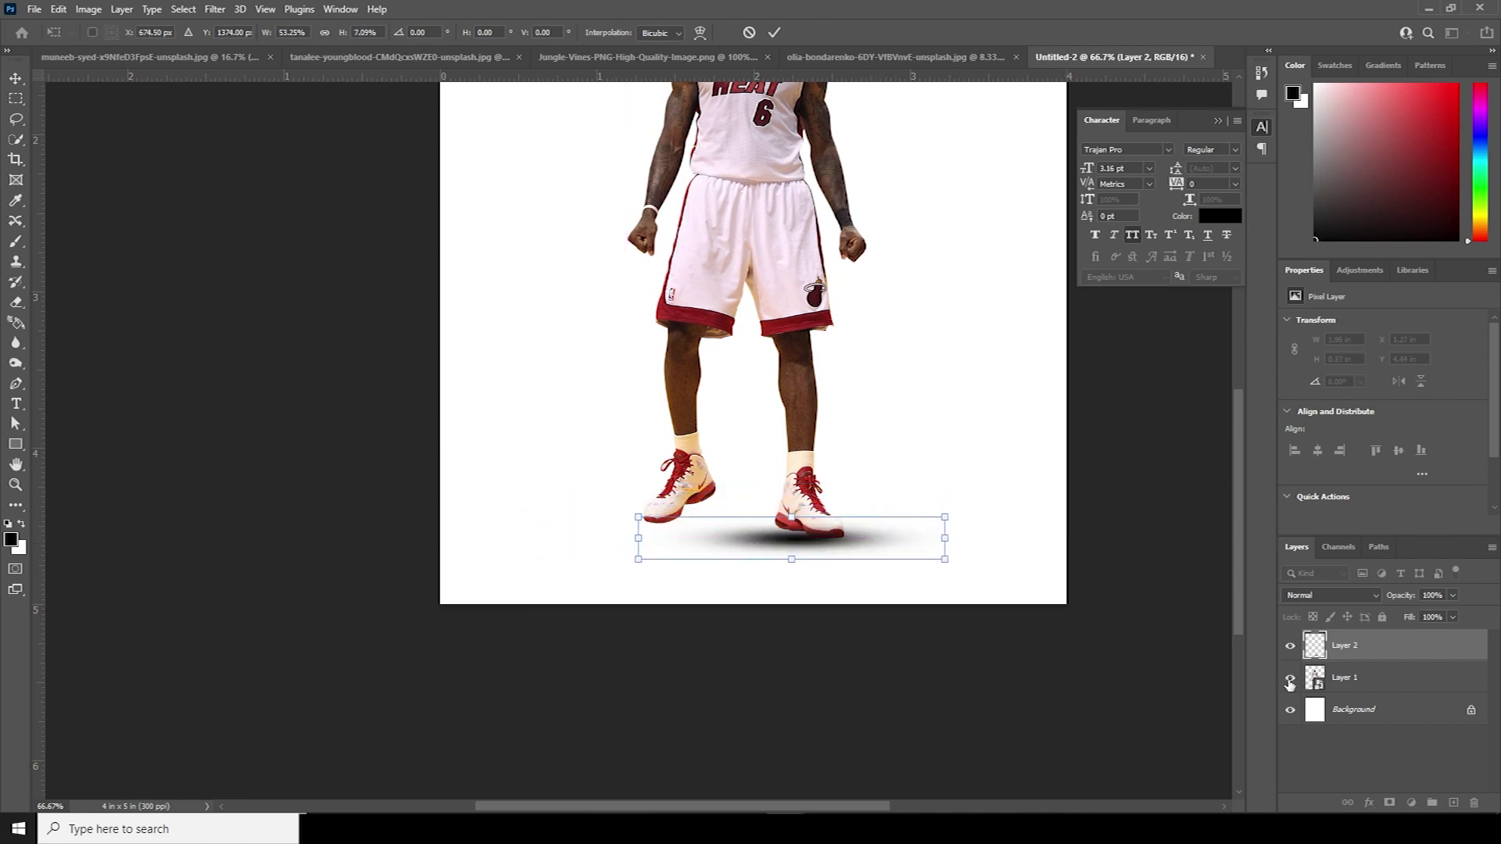
pyautogui.press('Return')
pyautogui.press('b')
pyautogui.moveTo(1315, 657); pyautogui.dragTo(1321, 693)
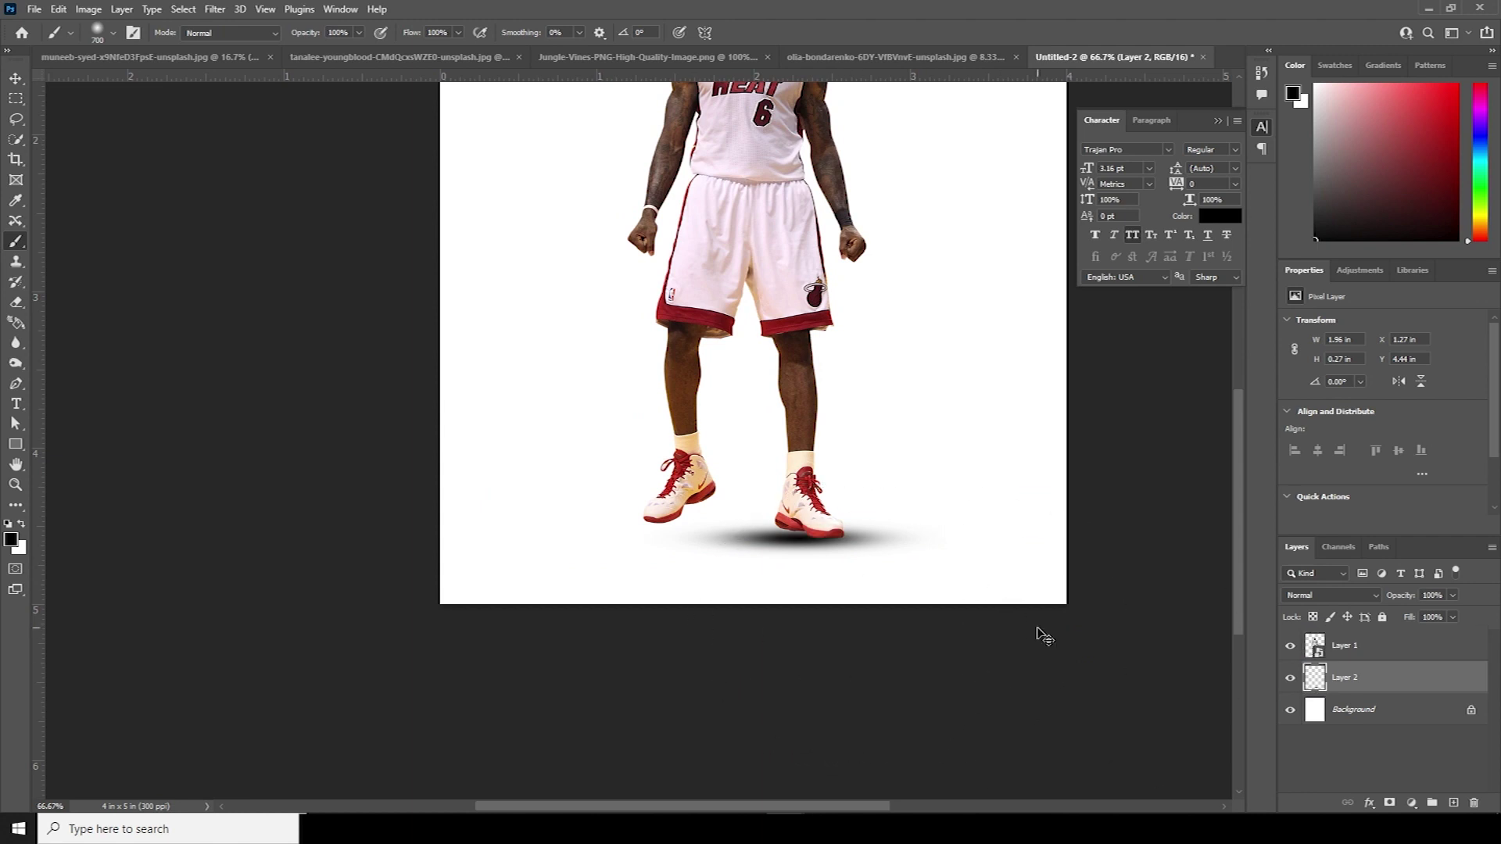
# Step: Reposition the shadow under the lower foot and reduce its height to 91.46%
pyautogui.hotkey('ctrl', 'r')
pyautogui.hotkey('ctrl', 't')
pyautogui.moveTo(809, 559); pyautogui.dragTo(927, 565)
pyautogui.moveTo(847, 542)
pyautogui.mouseDown()
pyautogui.moveTo(862, 538)
pyautogui.moveTo(845, 543)
pyautogui.mouseUp()
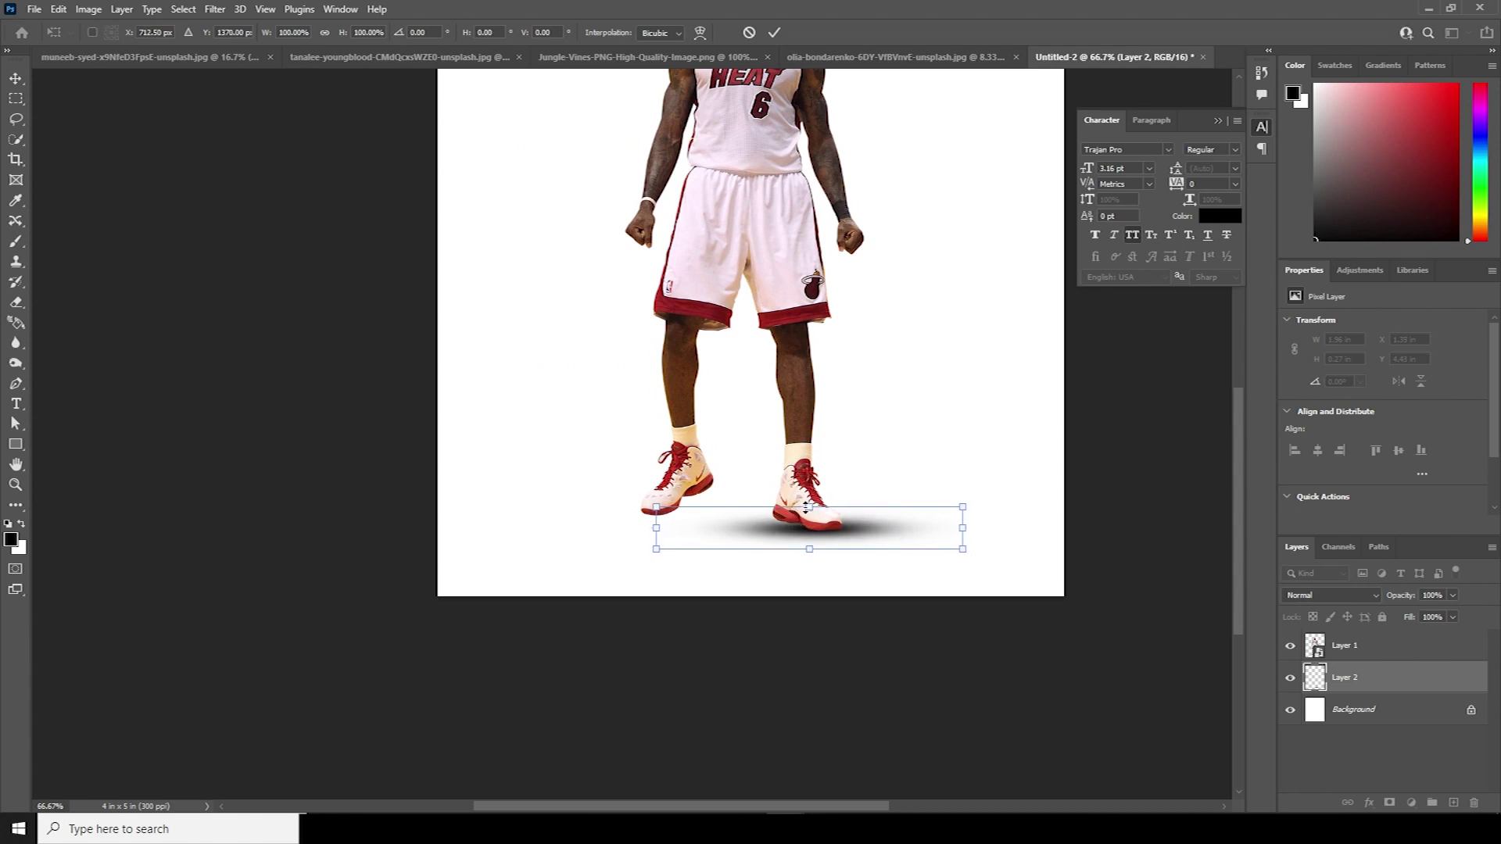
pyautogui.moveTo(807, 507); pyautogui.dragTo(809, 511)
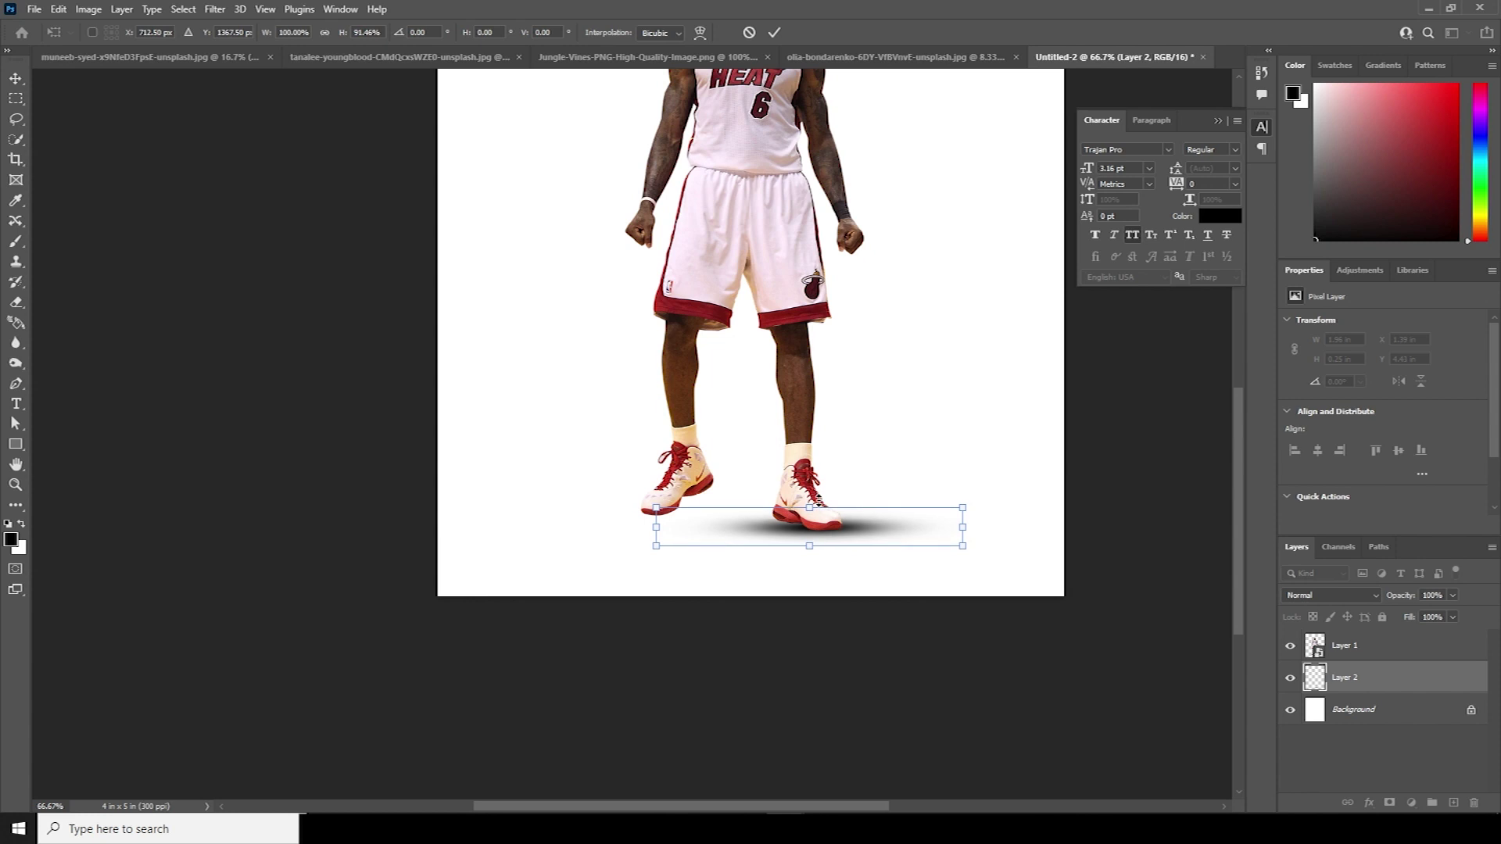
pyautogui.press('Return')
# Step: Lower the shadow layer's opacity to 71% and narrow the shadow to 89.30% width
pyautogui.press('b')
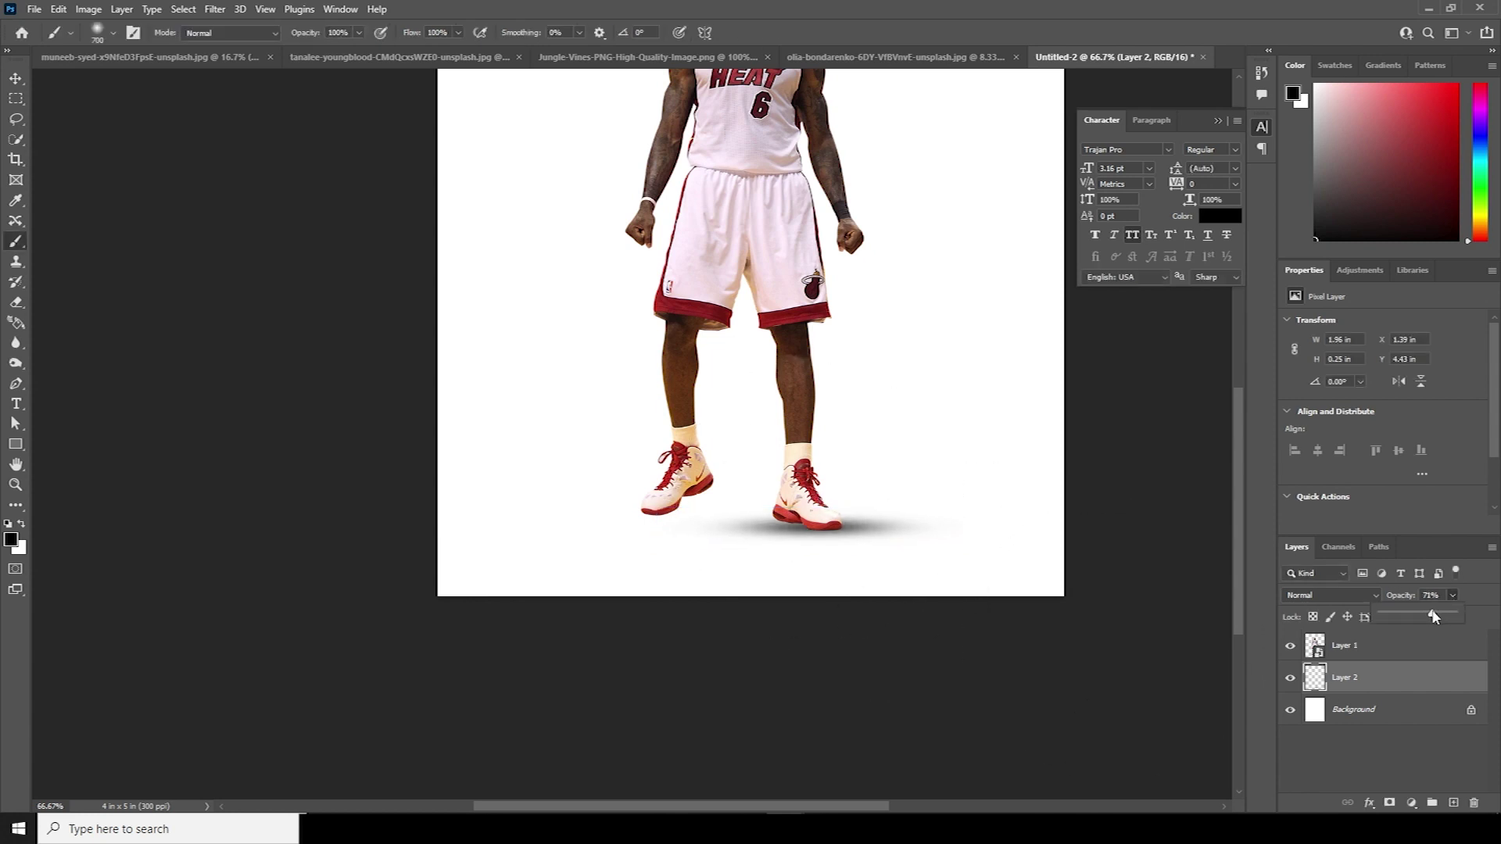
pyautogui.hotkey('ctrl', 't')
pyautogui.moveTo(962, 529); pyautogui.dragTo(854, 531)
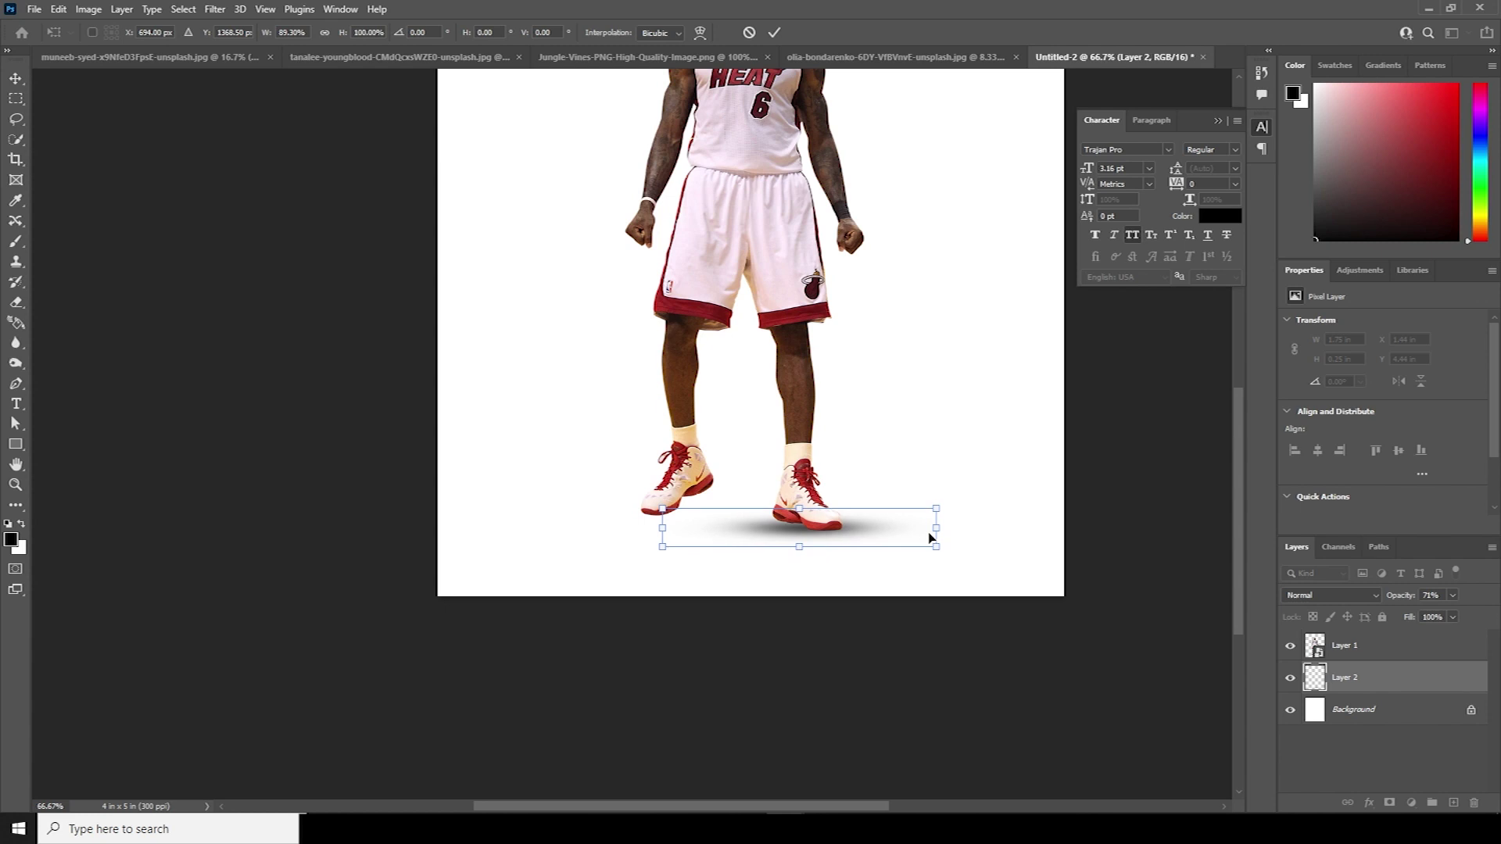
pyautogui.press('Return')
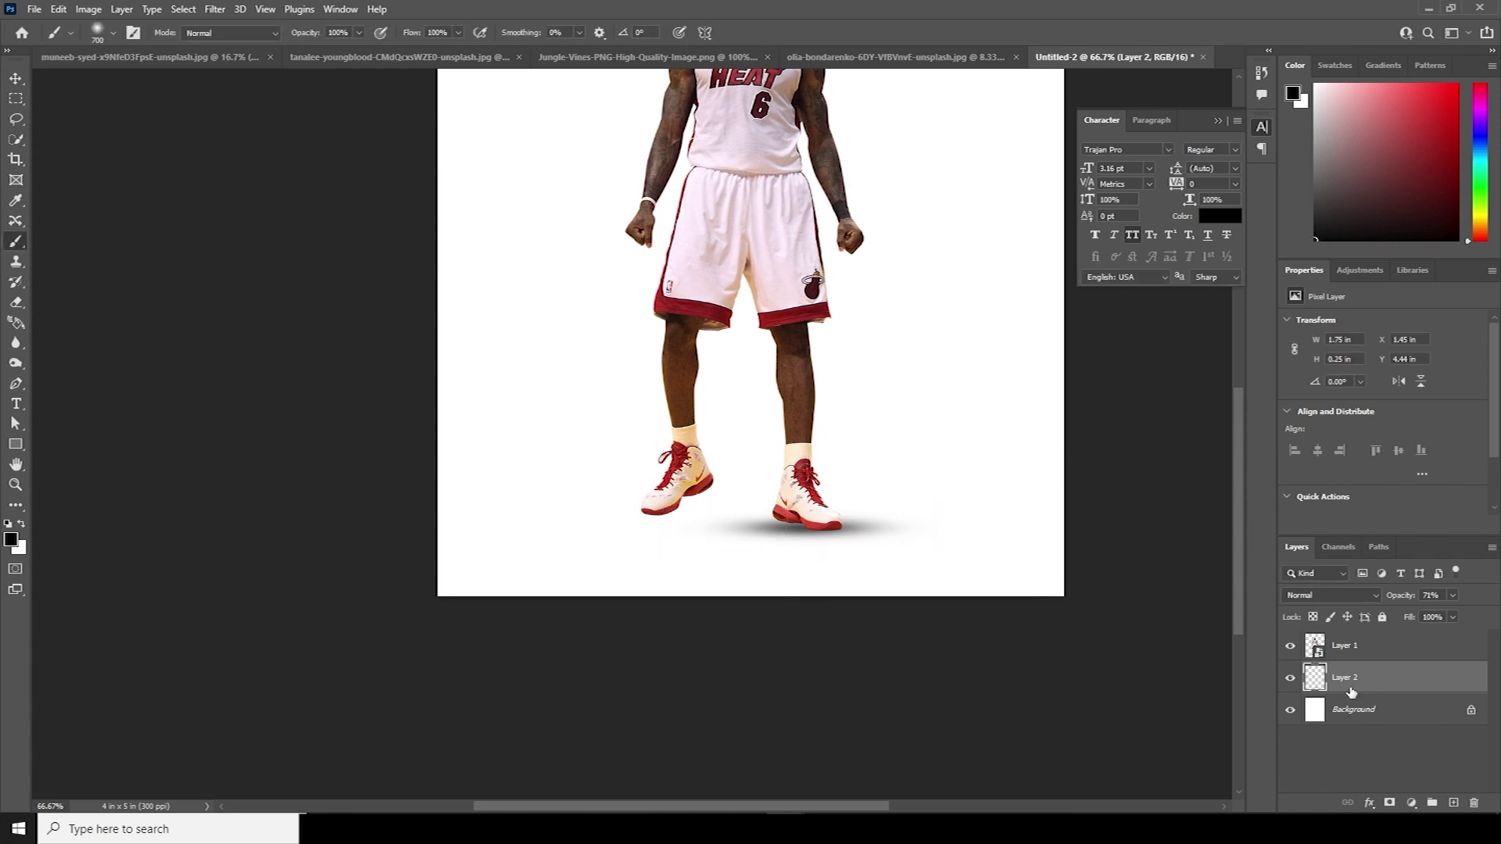
# Step: Duplicate the shadow under the other foot at 85.17% width and 56% height, and set the copy's opacity to 50%
pyautogui.hotkey('ctrl', 'j')
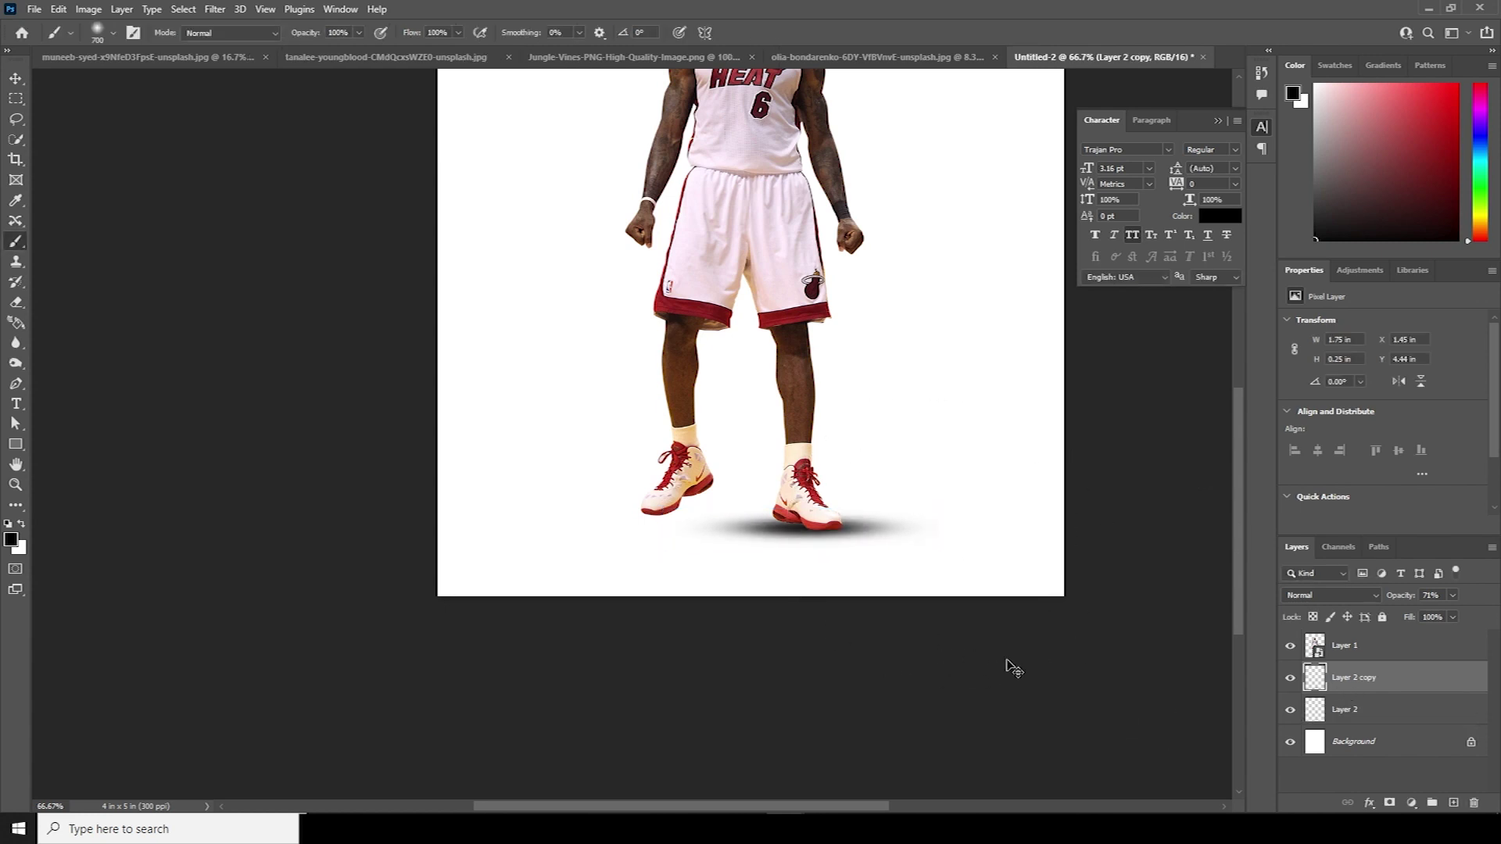
pyautogui.hotkey('ctrl', 't')
pyautogui.moveTo(844, 537)
pyautogui.mouseDown()
pyautogui.moveTo(633, 530)
pyautogui.moveTo(751, 530)
pyautogui.mouseUp()
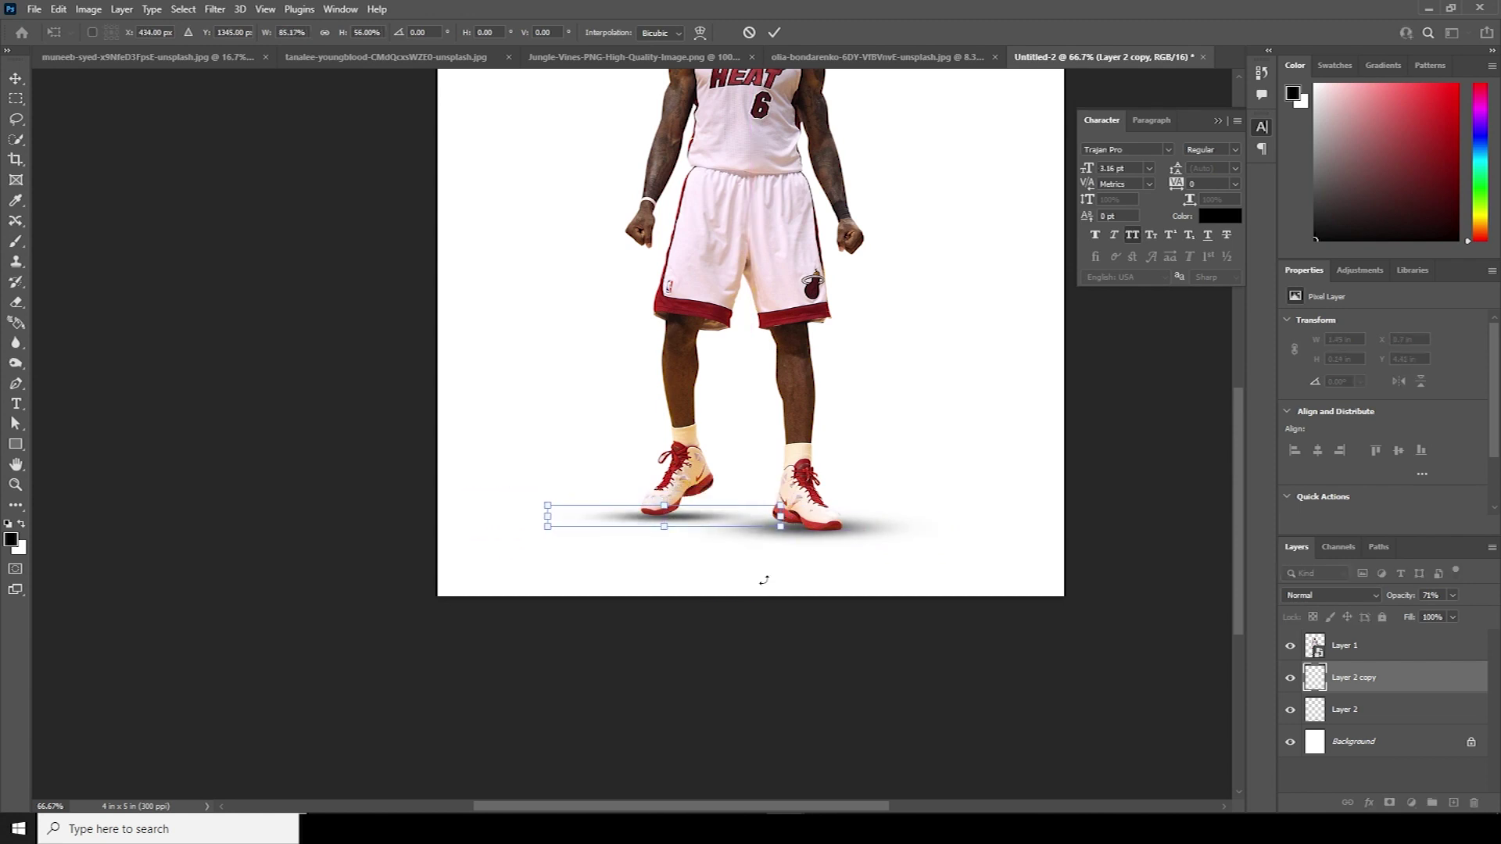
pyautogui.press('Return')
pyautogui.press('b')
pyautogui.moveTo(1204, 504); pyautogui.dragTo(1202, 712)
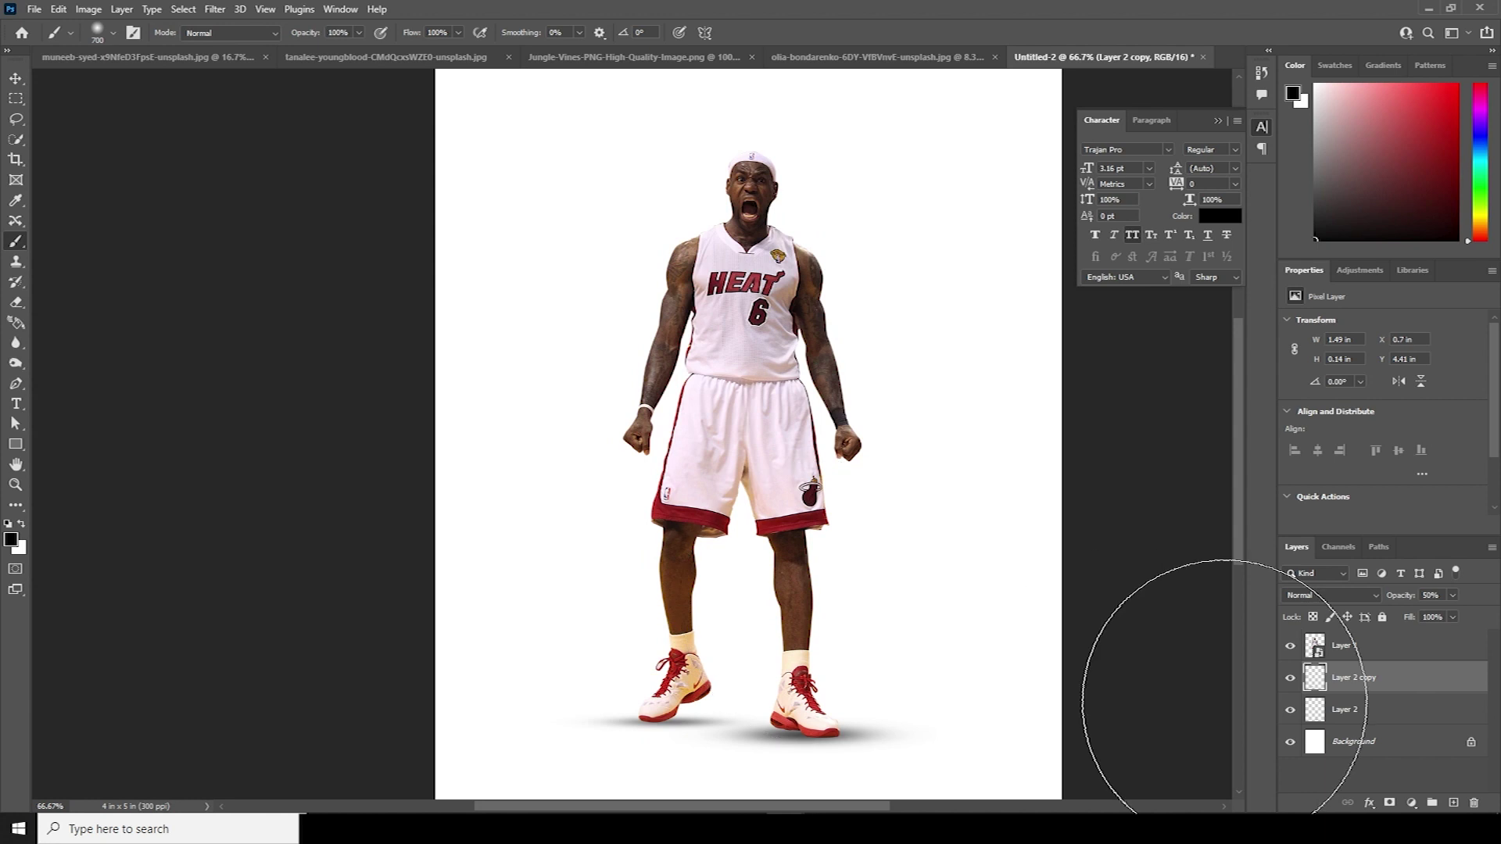
# Step: Narrow both foot shadows and realign each one beneath its shoe
pyautogui.hotkey('alt', '[')
pyautogui.hotkey('ctrl', 't')
pyautogui.moveTo(935, 755); pyautogui.dragTo(868, 742)
pyautogui.click(1345, 679)
pyautogui.hotkey('ctrl', 't')
pyautogui.moveTo(774, 722); pyautogui.dragTo(678, 723)
pyautogui.moveTo(612, 714); pyautogui.dragTo(652, 713)
pyautogui.press('Return')
# Step: Bring the masked Layer 0 copy from the dark foliage photo into Untitled-2 and convert it to a smart object
pyautogui.click(15, 78)
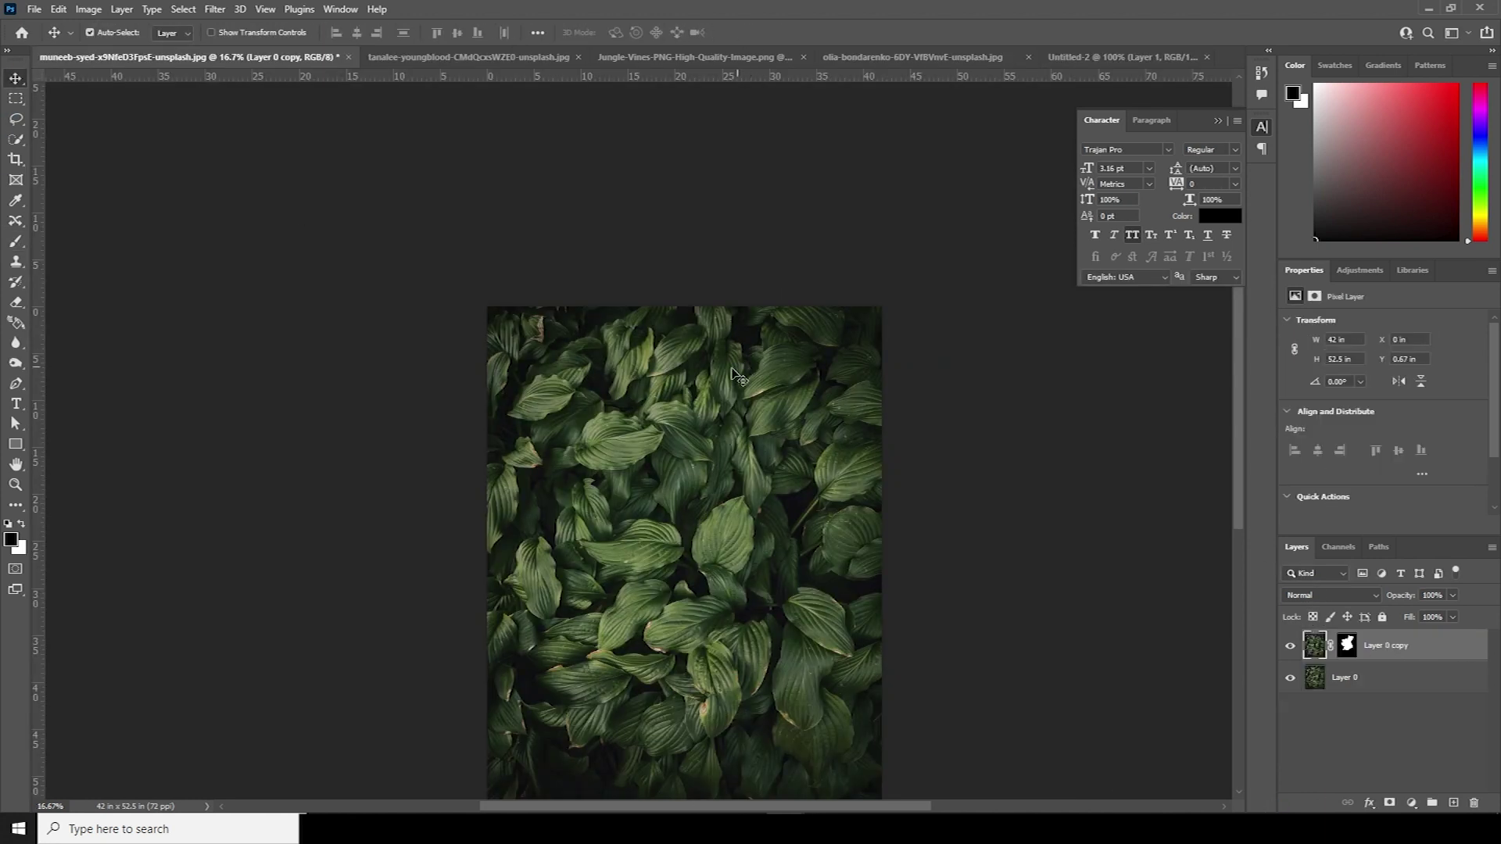
pyautogui.moveTo(774, 341)
pyautogui.mouseDown()
pyautogui.moveTo(857, 286)
pyautogui.moveTo(757, 319)
pyautogui.mouseUp()
pyautogui.moveTo(724, 440)
pyautogui.mouseDown()
pyautogui.moveTo(1096, 58)
pyautogui.moveTo(737, 310)
pyautogui.moveTo(723, 445)
pyautogui.mouseUp()
pyautogui.click(744, 322)
pyautogui.rightClick(1418, 657)
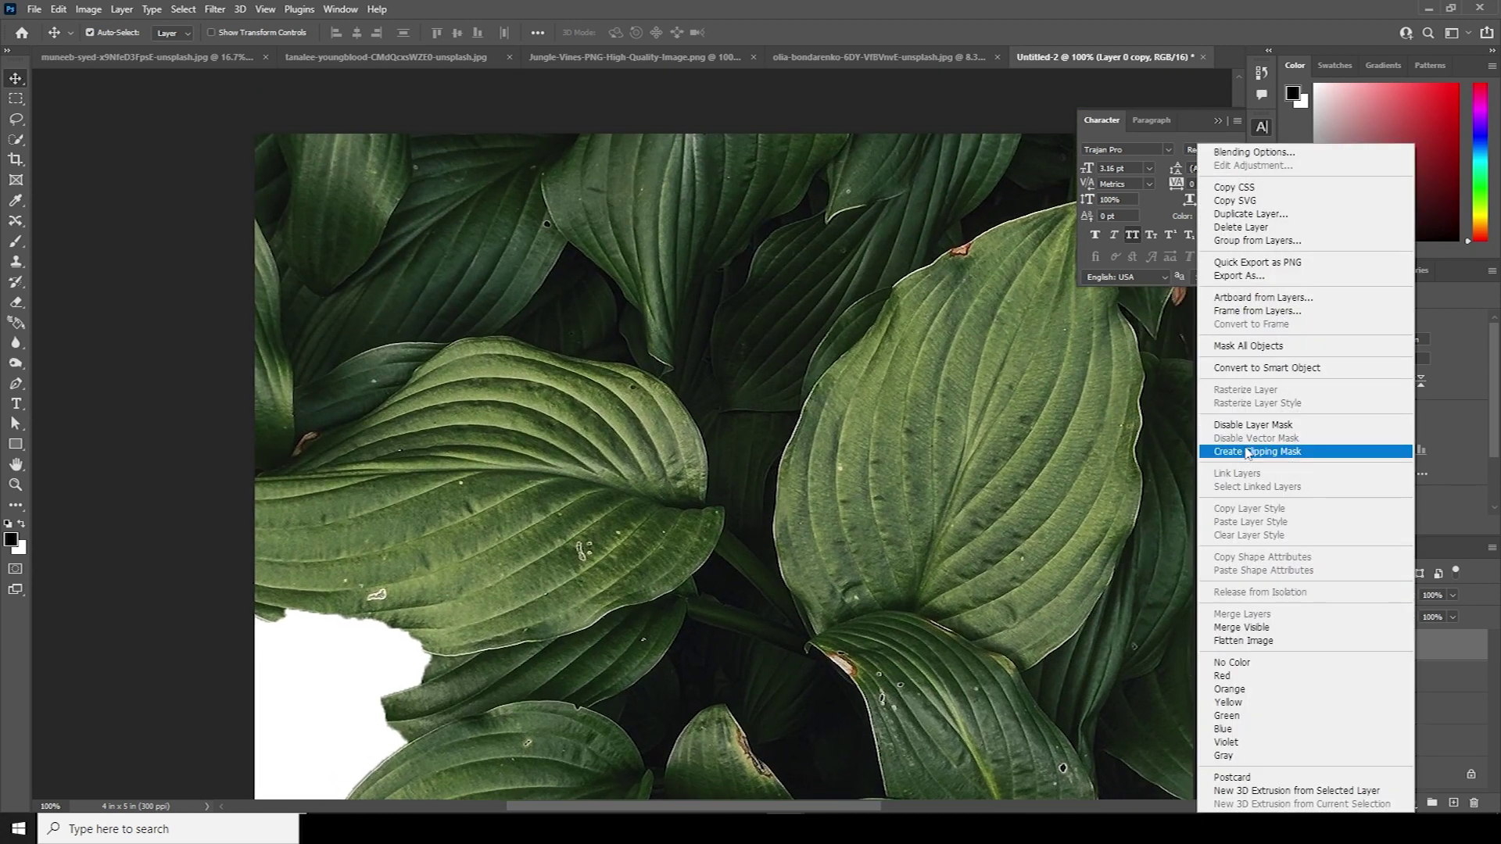
pyautogui.click(1258, 368)
# Step: Scale the imported foliage down to 10.17% of its size
pyautogui.hotkey('ctrl', 't')
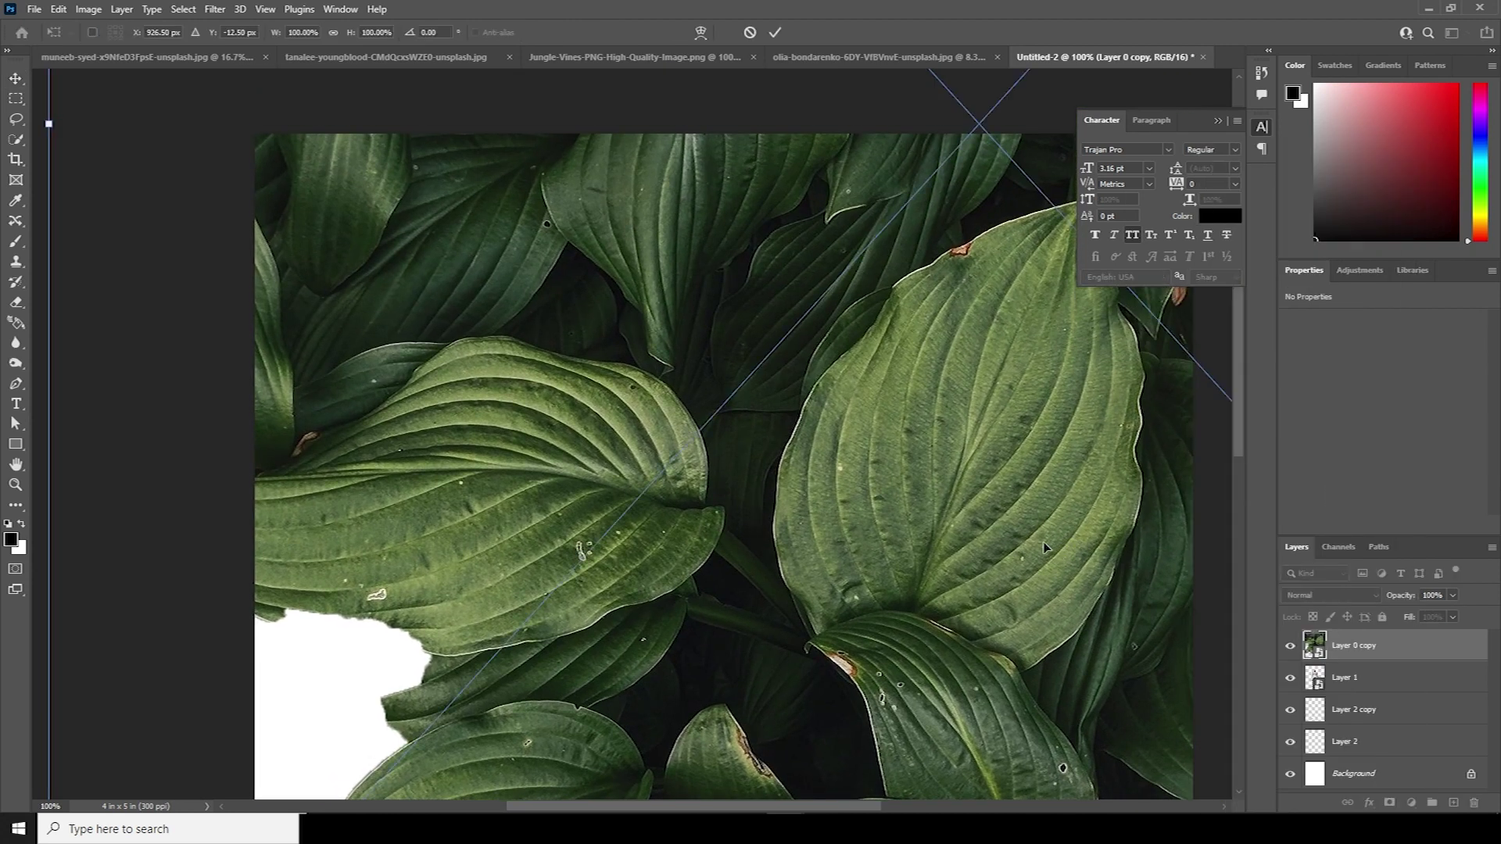
pyautogui.hotkey('ctrl', '-')
pyautogui.hotkey('ctrl', '-')
pyautogui.hotkey('ctrl', '-')
pyautogui.hotkey('ctrl', '-')
pyautogui.moveTo(946, 616); pyautogui.dragTo(710, 404)
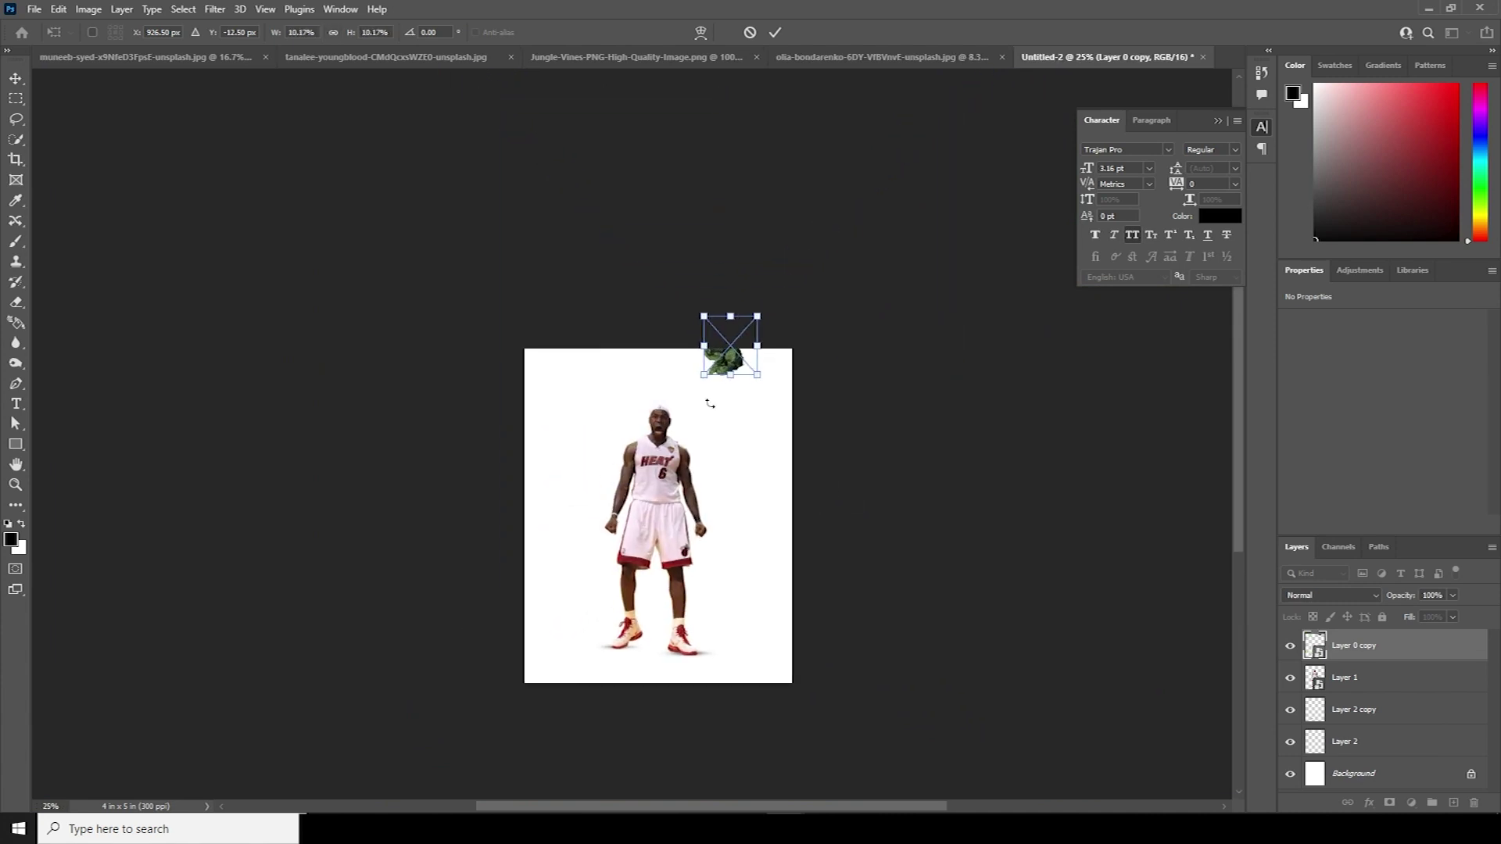
# Step: Place the small foliage cluster over the chest of the player's jersey
pyautogui.hotkey('ctrl', '+')
pyautogui.hotkey('ctrl', '+')
pyautogui.scroll(2, 808, 426)
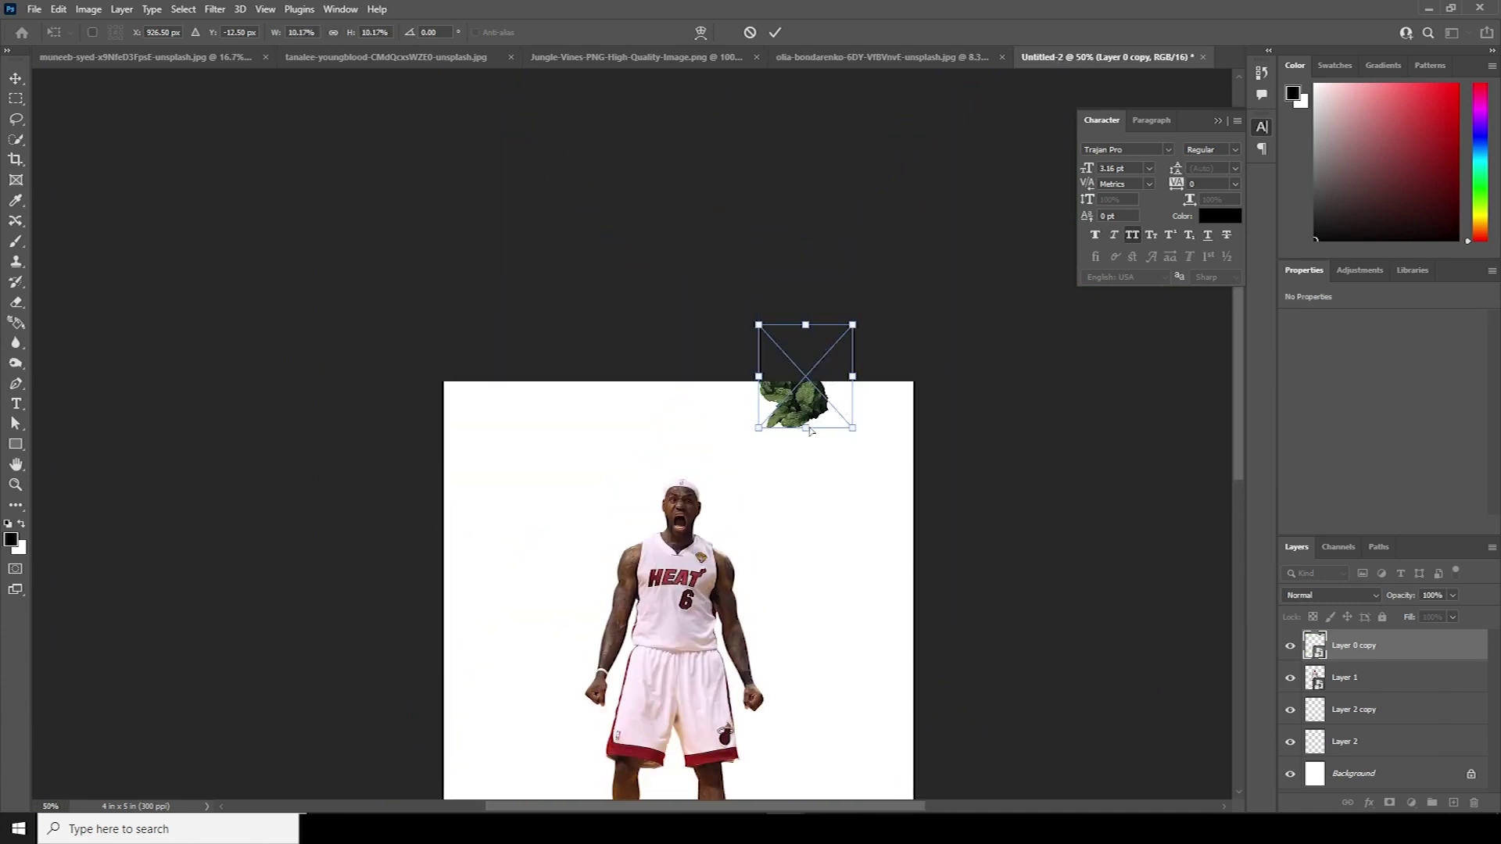
pyautogui.hotkey('ctrl', '+')
pyautogui.hotkey('ctrl', '+')
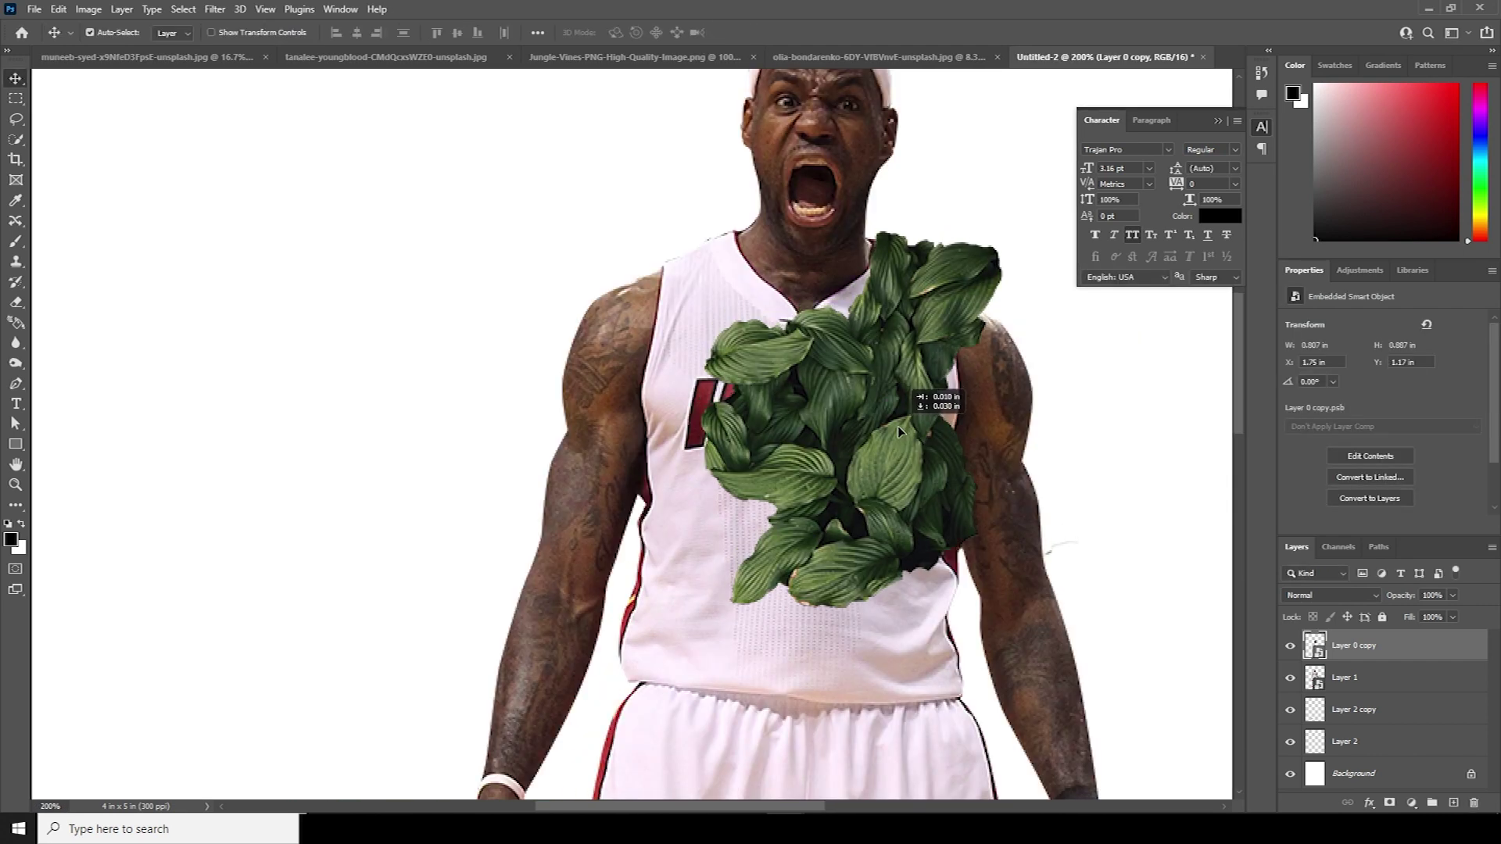
pyautogui.moveTo(897, 426); pyautogui.dragTo(892, 432)
pyautogui.click(890, 425)
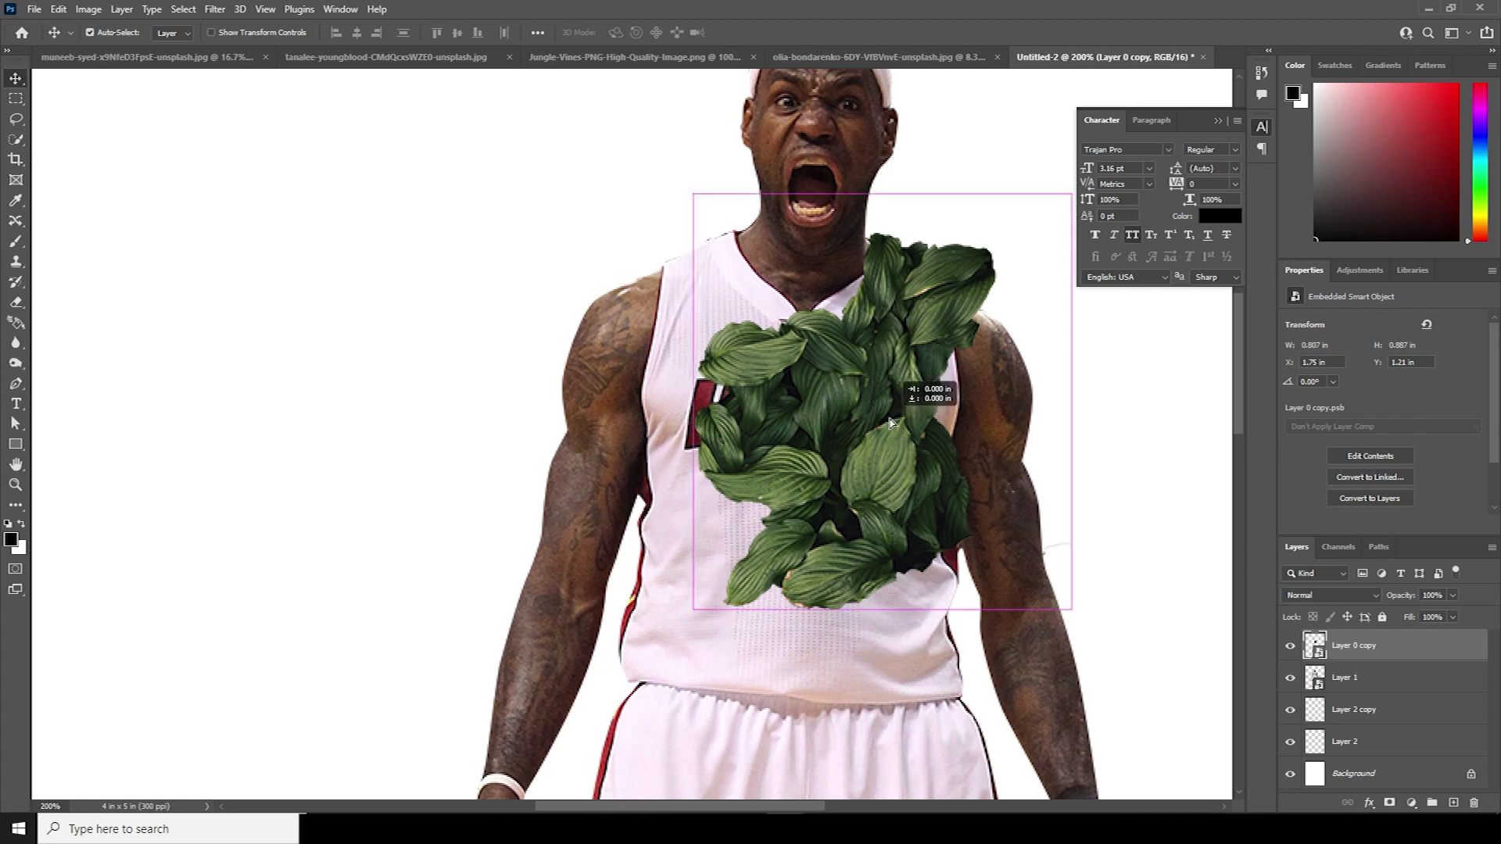
# Step: Duplicate the foliage cluster to the other side of the chest, flip the copy, and rotate it to cover the jersey
pyautogui.keyDown('alt'); pyautogui.moveTo(901, 409); pyautogui.dragTo(752, 389); pyautogui.keyUp('alt')
pyautogui.hotkey('ctrl', 't')
pyautogui.rightClick(755, 328)
pyautogui.click(818, 617)
pyautogui.moveTo(849, 485); pyautogui.dragTo(826, 634)
pyautogui.press('Return')
pyautogui.moveTo(802, 581); pyautogui.dragTo(814, 498)
pyautogui.scroll(-1, 813, 498)
pyautogui.hotkey('ctrl', 't')
pyautogui.moveTo(567, 625); pyautogui.dragTo(759, 547)
# Step: Duplicate a foliage cluster lower on the torso and rotate the copy to hide more of the jersey
pyautogui.keyDown('alt'); pyautogui.moveTo(1034, 435); pyautogui.dragTo(898, 427); pyautogui.keyUp('alt')
pyautogui.moveTo(786, 378); pyautogui.dragTo(770, 284)
pyautogui.moveTo(860, 266); pyautogui.dragTo(928, 538)
pyautogui.hotkey('ctrl', 't')
pyautogui.moveTo(921, 648); pyautogui.dragTo(1106, 371)
pyautogui.press('Return')
# Step: Add another foliage copy across the player's midsection, then resize and rotate it to fill the uncovered jersey
pyautogui.keyDown('alt'); pyautogui.moveTo(958, 446); pyautogui.dragTo(786, 450); pyautogui.keyUp('alt')
pyautogui.hotkey('ctrl', 't')
pyautogui.moveTo(907, 321); pyautogui.dragTo(911, 500)
pyautogui.moveTo(787, 437); pyautogui.dragTo(888, 498)
pyautogui.press('Return')
pyautogui.hotkey('ctrl', 't')
pyautogui.moveTo(932, 625); pyautogui.dragTo(1019, 549)
pyautogui.press('Return')
# Step: Duplicate a smaller foliage cluster near the waist, rotating and shifting it to cover the lower jersey
pyautogui.keyDown('alt'); pyautogui.moveTo(879, 516); pyautogui.dragTo(966, 539); pyautogui.keyUp('alt')
pyautogui.hotkey('ctrl', 't')
pyautogui.moveTo(1036, 602); pyautogui.dragTo(1036, 532)
pyautogui.moveTo(1020, 512); pyautogui.dragTo(835, 502)
pyautogui.press('Return')
# Step: Scale the newest foliage copy to about 3.36%, rotate it to -43.37°, and fit it over the jersey's left hem
pyautogui.hotkey('ctrl', 't')
pyautogui.moveTo(799, 355); pyautogui.dragTo(876, 482)
pyautogui.moveTo(844, 493)
pyautogui.mouseDown()
pyautogui.moveTo(836, 508)
pyautogui.moveTo(829, 492)
pyautogui.mouseUp()
pyautogui.moveTo(779, 475); pyautogui.dragTo(799, 477)
pyautogui.moveTo(899, 473); pyautogui.dragTo(901, 461)
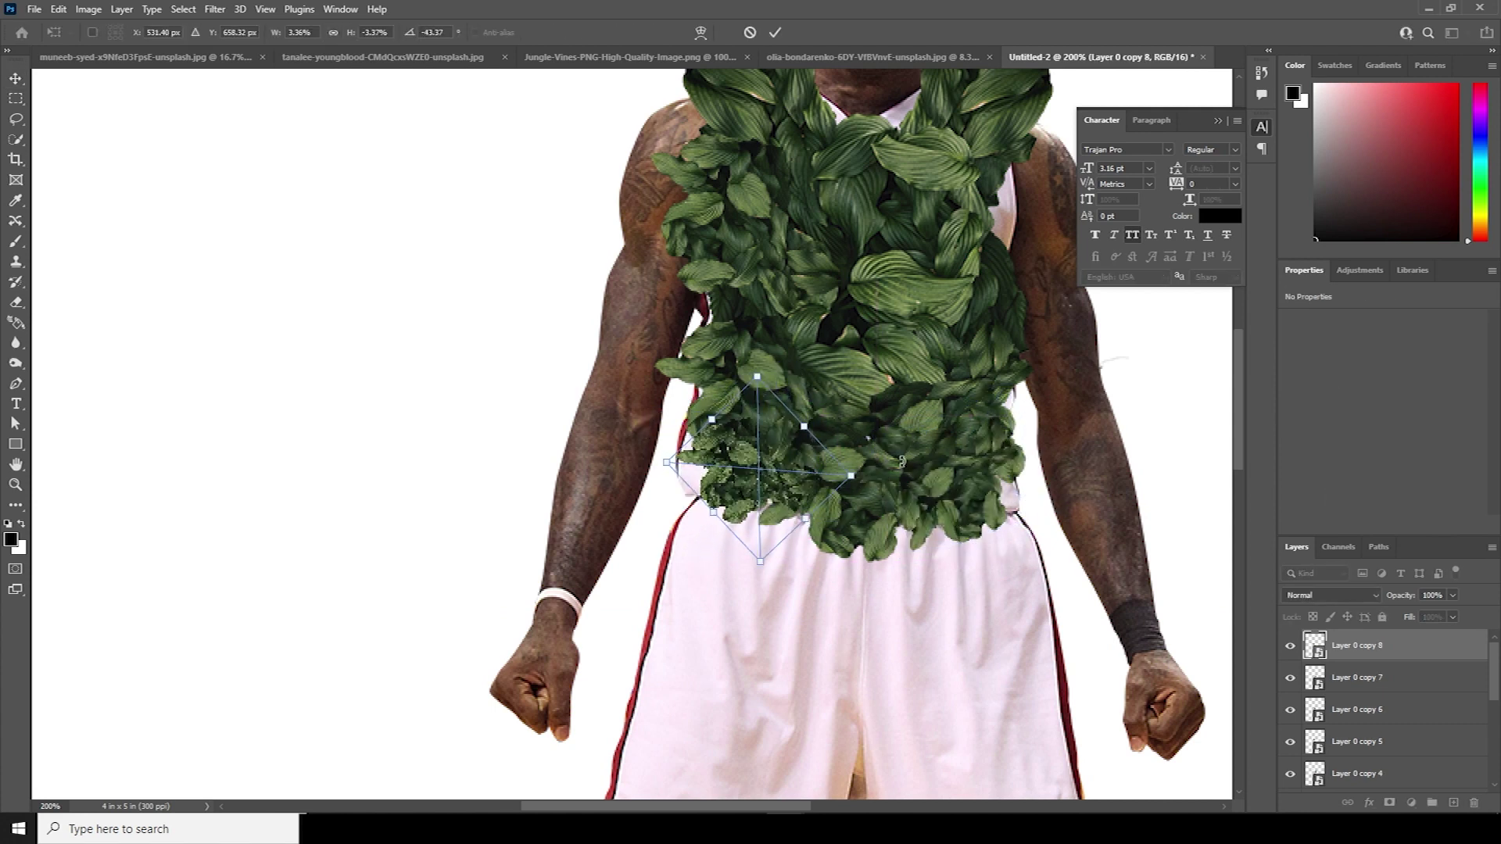
pyautogui.press('Return')
# Step: Bring the single bright green leaf from the two-leaf photo into Untitled-2 and convert it to a smart object
pyautogui.moveTo(868, 341); pyautogui.dragTo(813, 486)
pyautogui.hotkey('ctrl', '-')
pyautogui.click(907, 58)
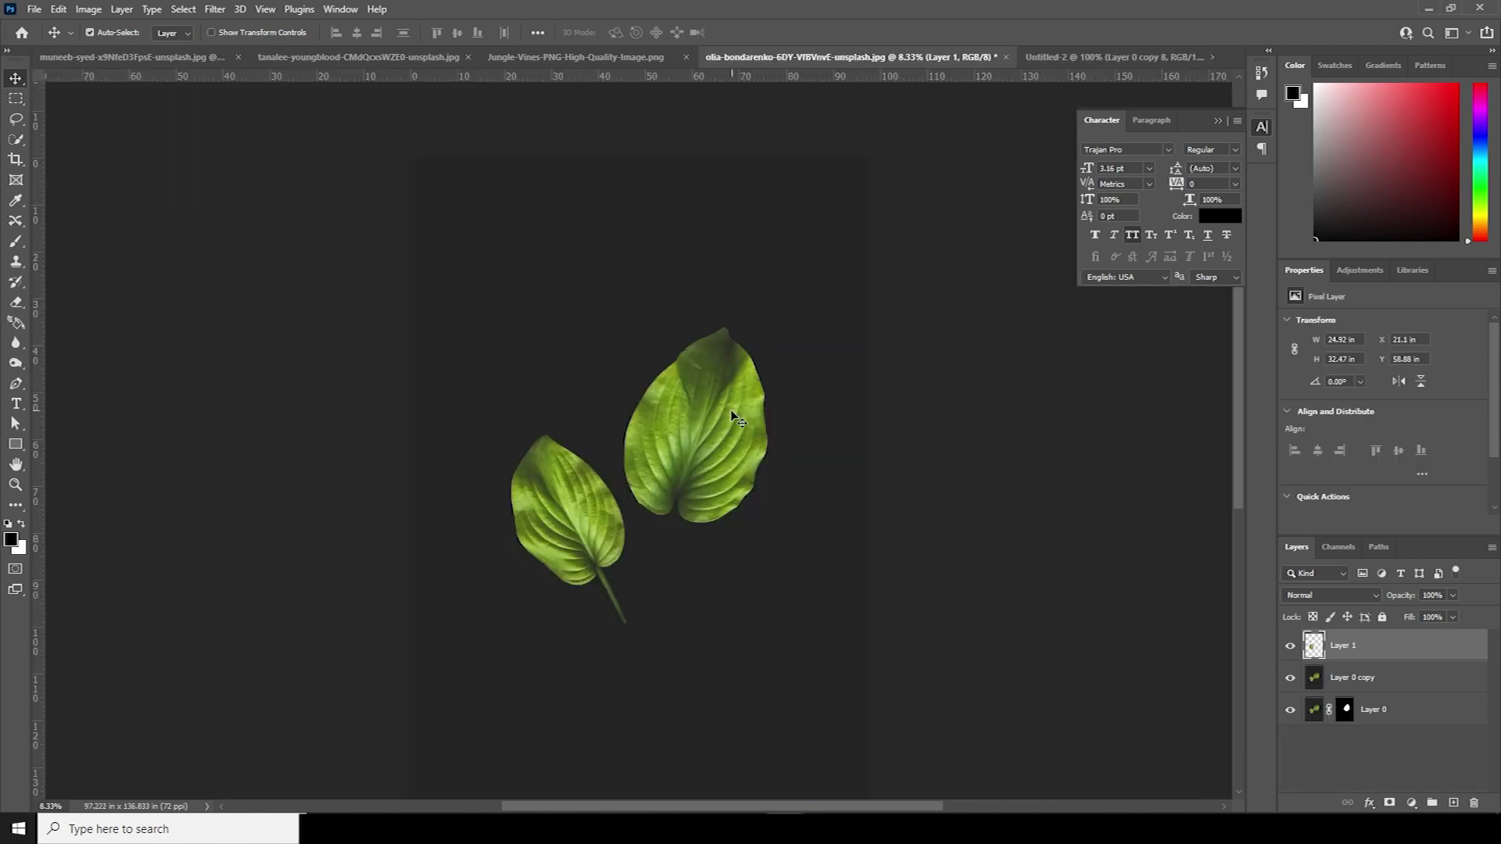
pyautogui.moveTo(600, 522); pyautogui.dragTo(648, 299)
pyautogui.click(732, 314)
pyautogui.rightClick(1392, 656)
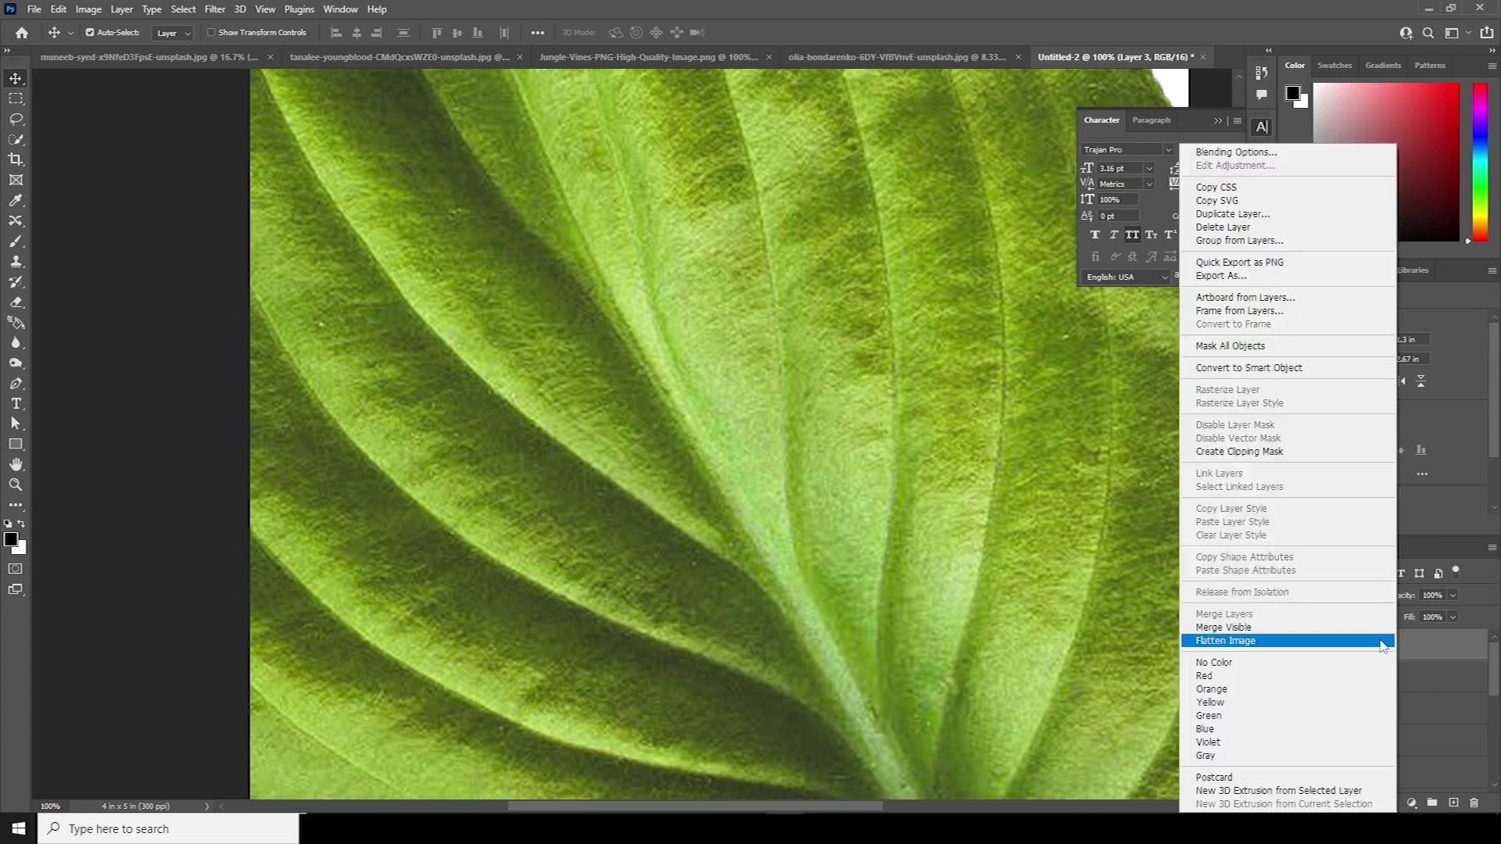
pyautogui.click(1255, 369)
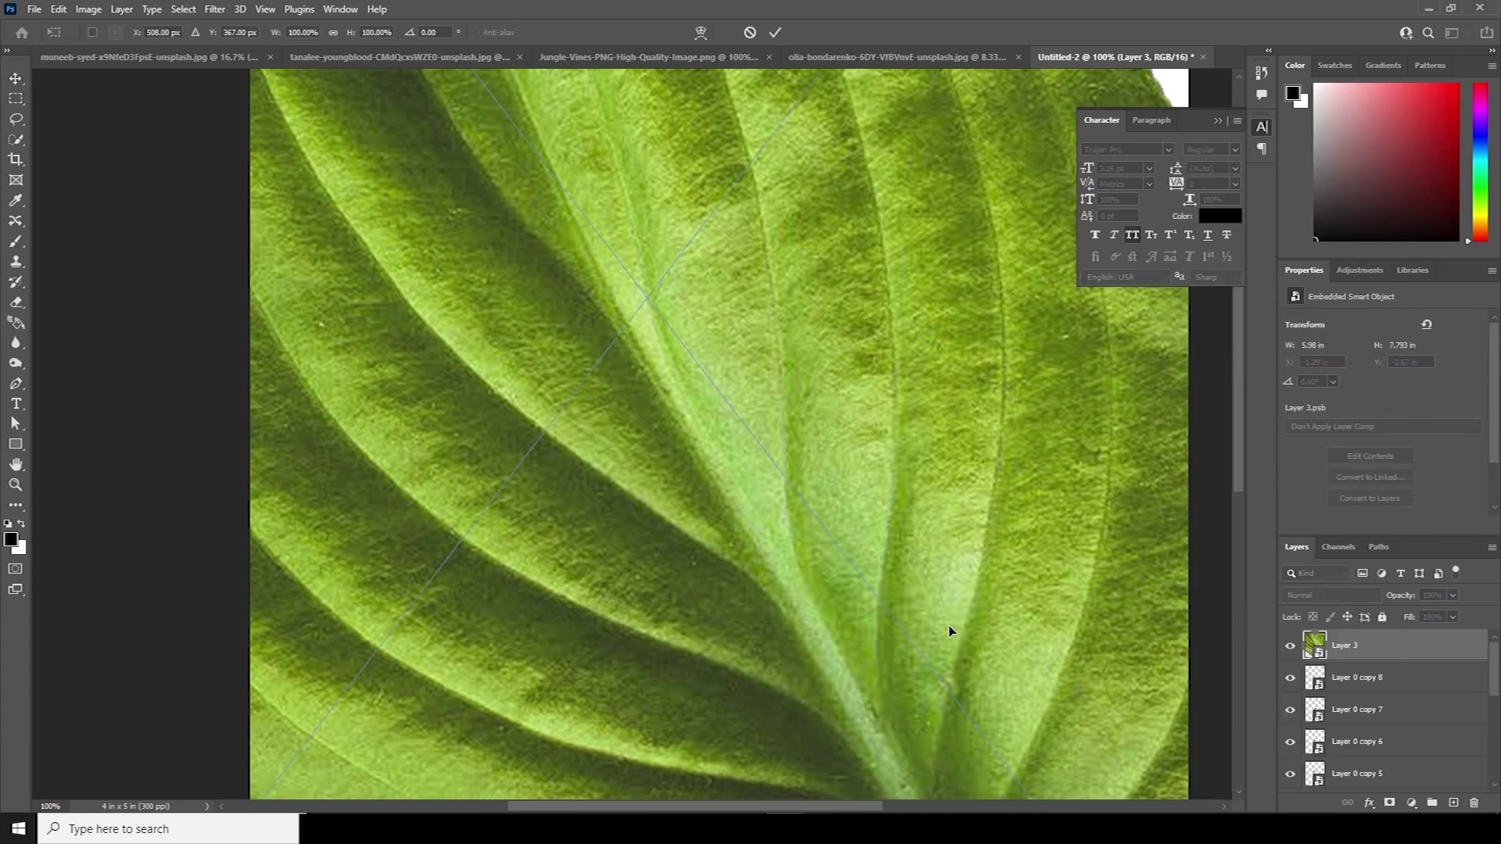
# Step: Scale the bright green leaf to 1.58%, rotate it to -30.55°, and place it on the foliage jersey
pyautogui.hotkey('ctrl', '-')
pyautogui.hotkey('ctrl', 't')
pyautogui.hotkey('ctrl', '-')
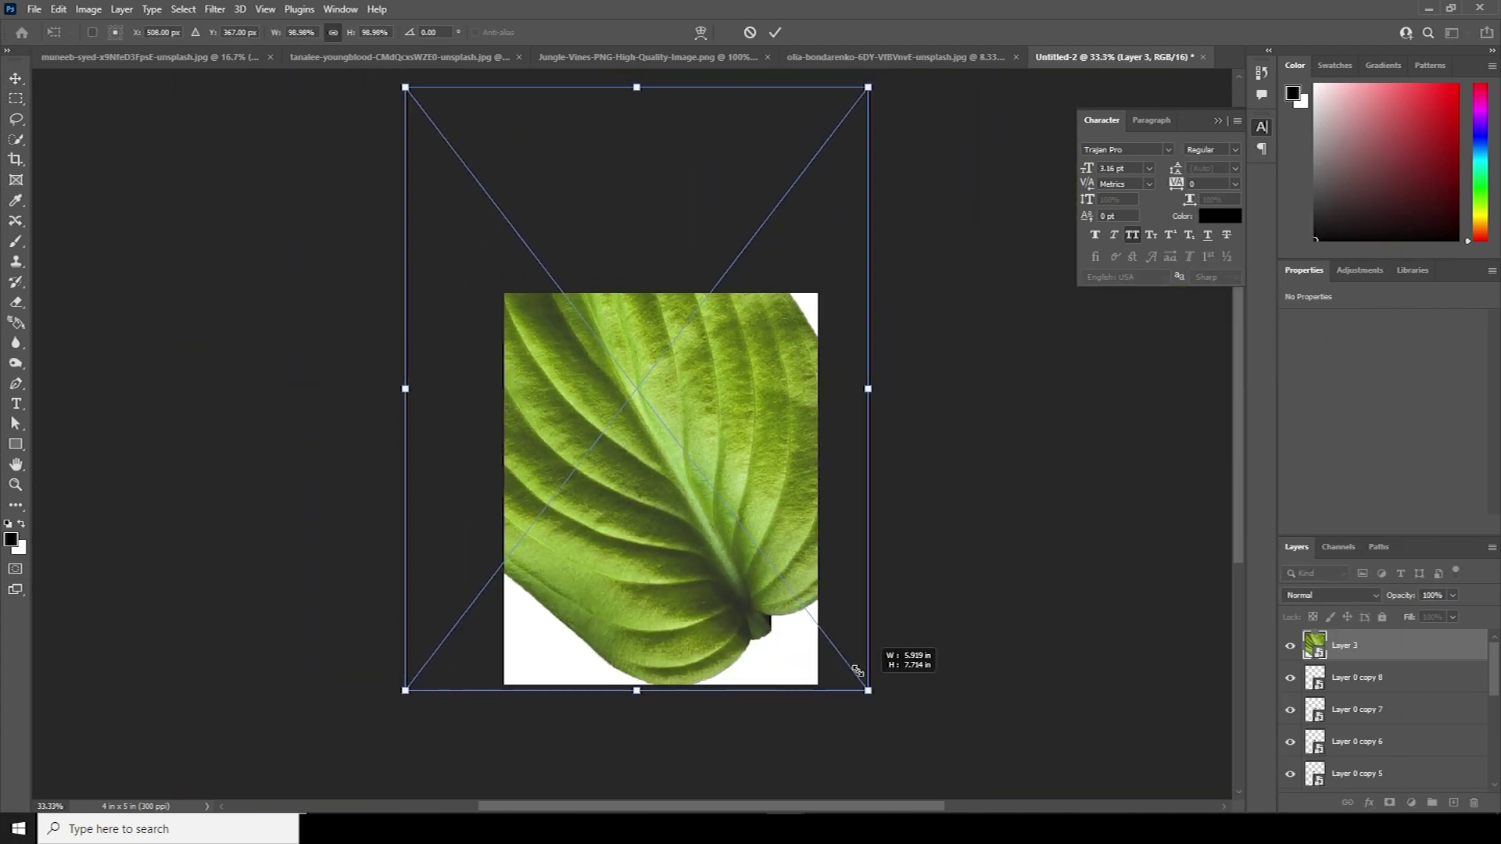
pyautogui.moveTo(871, 691); pyautogui.dragTo(762, 399)
pyautogui.moveTo(684, 448); pyautogui.dragTo(646, 404)
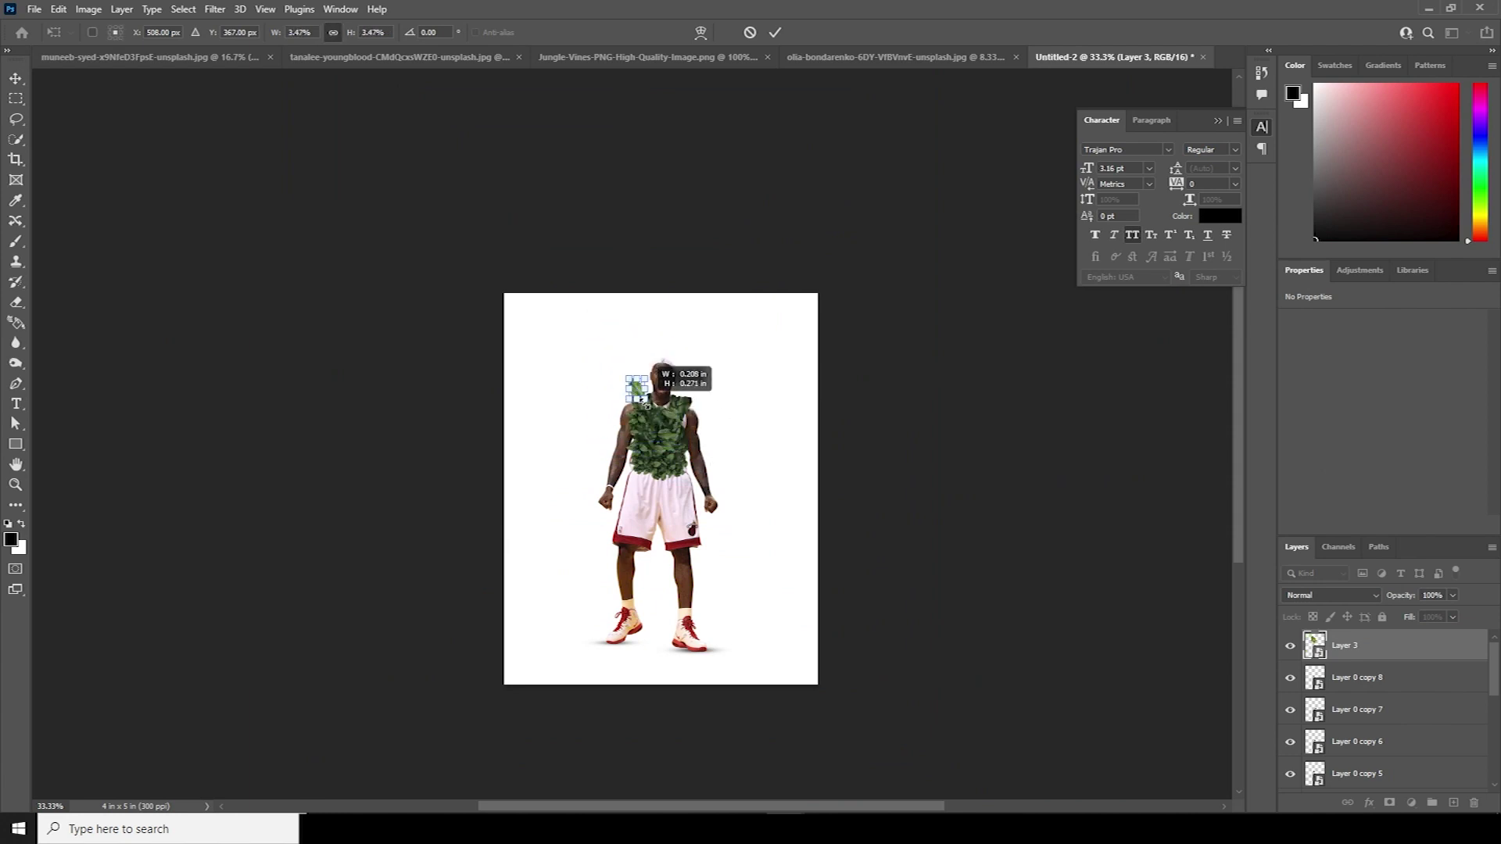
pyautogui.hotkey('ctrl', '+')
pyautogui.hotkey('ctrl', '+')
pyautogui.hotkey('ctrl', '+')
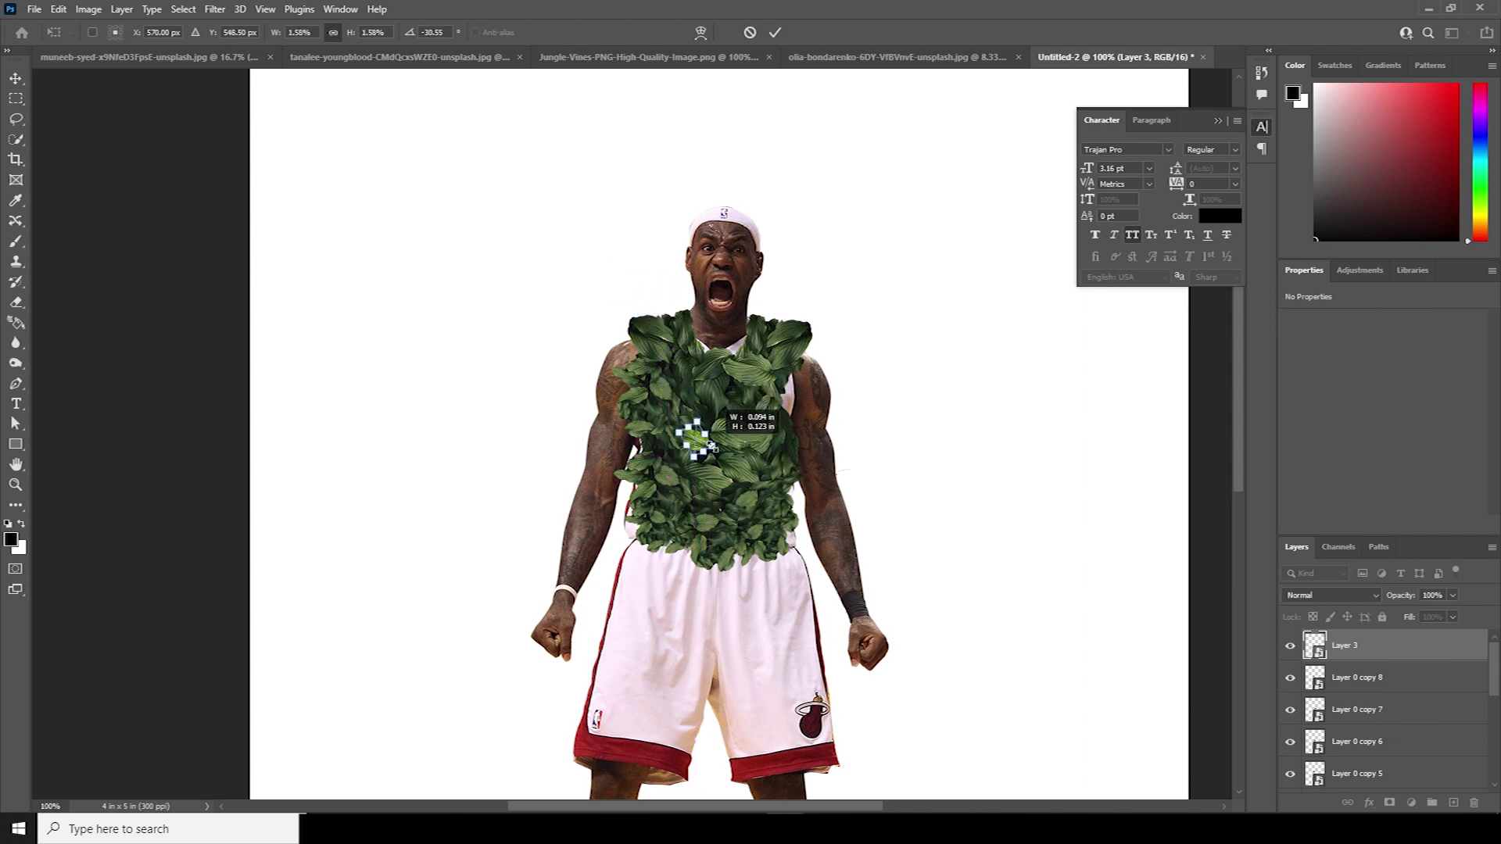
pyautogui.press('Return')
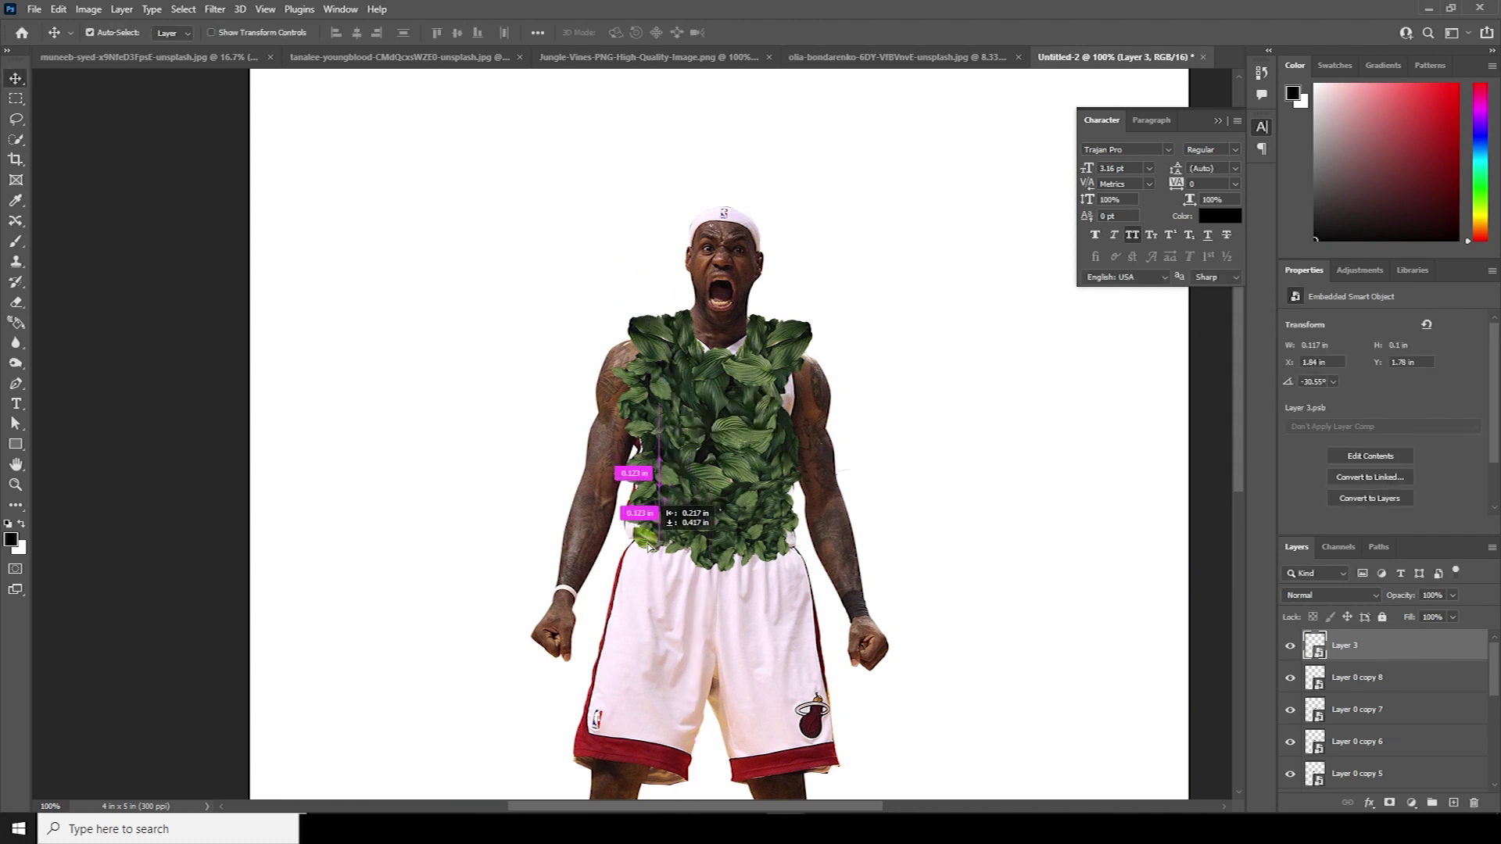
# Step: Place the bright leaf at the jersey's left hem and a copy at the right hem, rotating the copy to -175.09°
pyautogui.hotkey('ctrl', 't')
pyautogui.moveTo(741, 564); pyautogui.dragTo(782, 551)
pyautogui.press('Return')
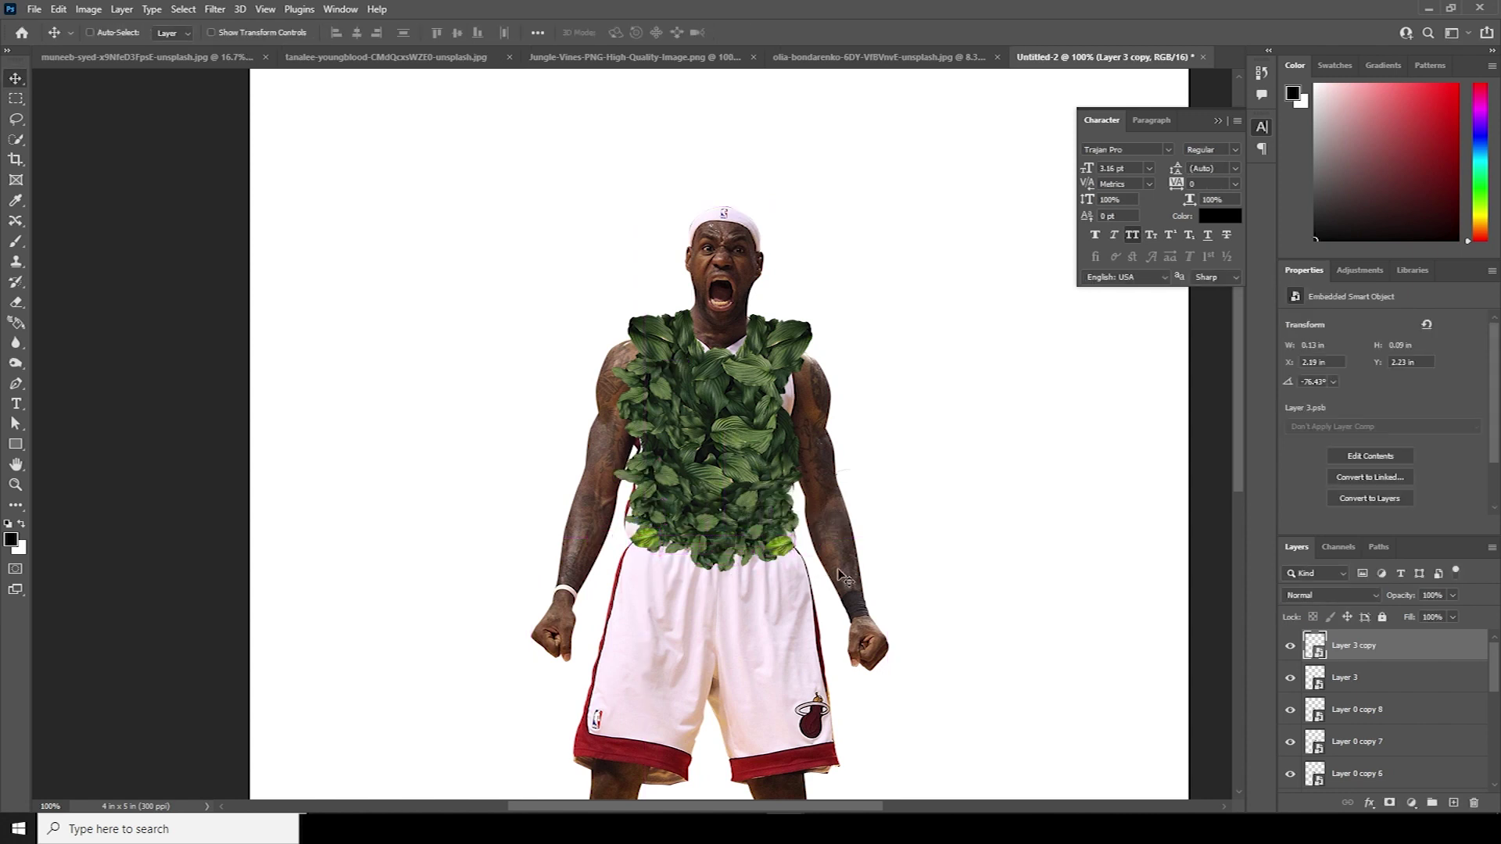
pyautogui.hotkey('ctrl', 't')
pyautogui.moveTo(898, 528); pyautogui.dragTo(724, 425)
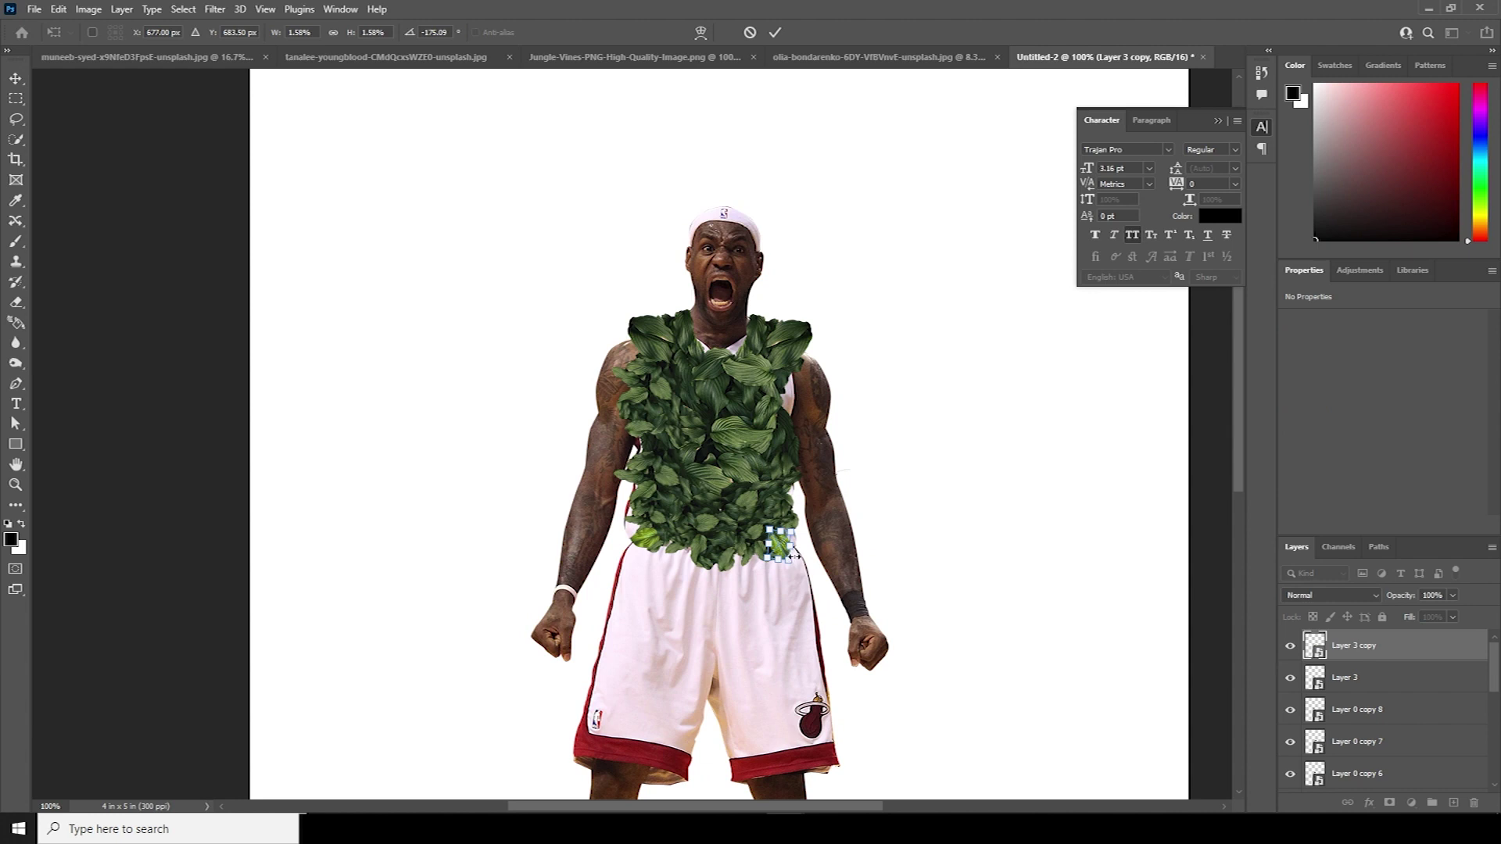
pyautogui.press('Return')
# Step: Move Layer 3 copy beneath Layer 0 copy 7 and bring Layer 0 copy 6 to the top of the layer stack
pyautogui.moveTo(1353, 646); pyautogui.dragTo(1347, 779)
pyautogui.moveTo(1304, 638); pyautogui.dragTo(1301, 637)
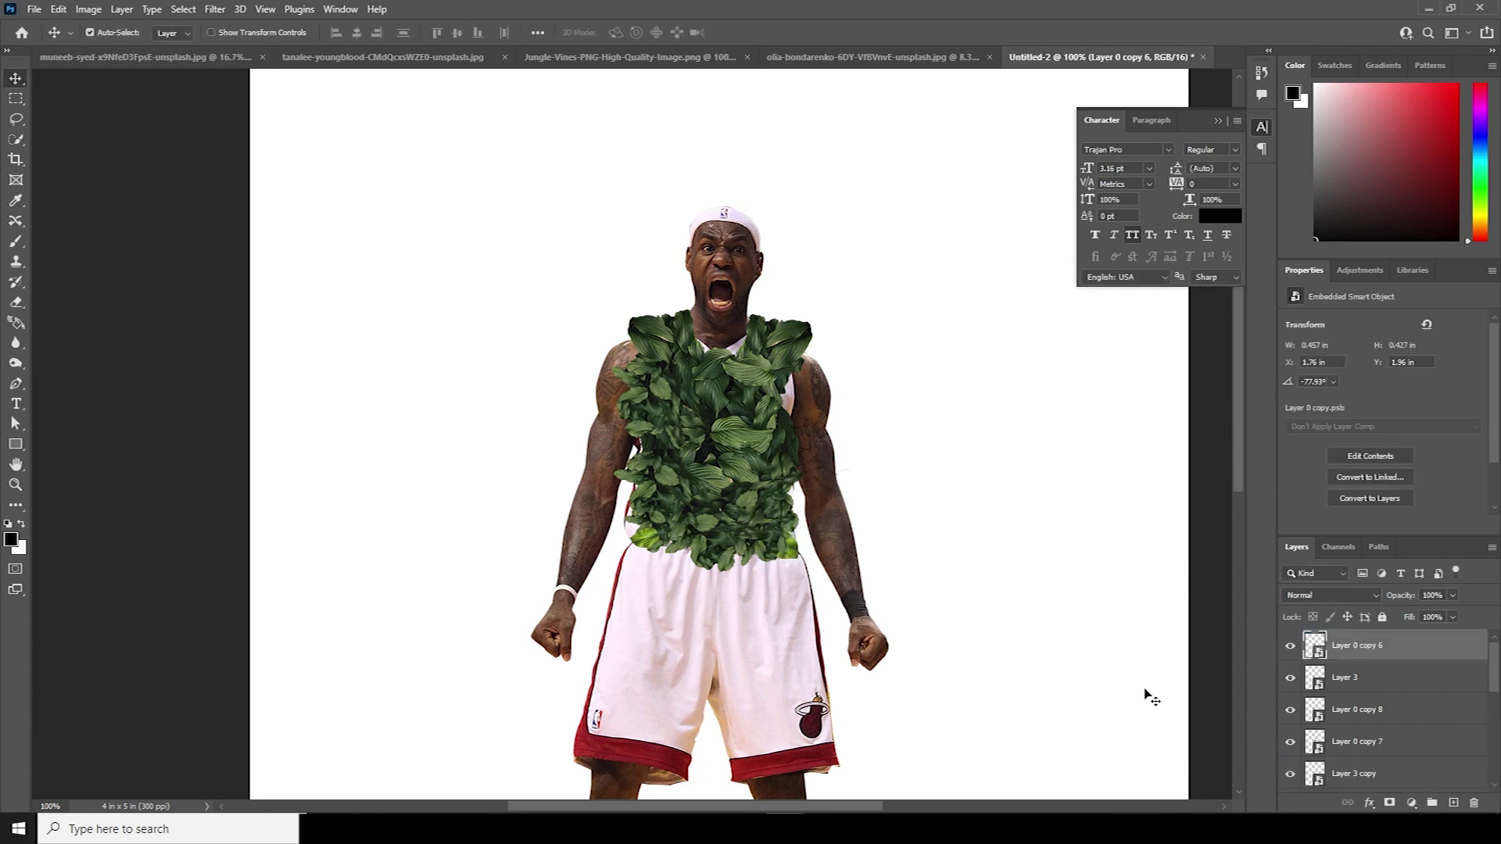
# Step: Copy the bright green leaf from the jersey's hem to its upper right edge, below the shoulder, and rotate it
pyautogui.keyDown('alt'); pyautogui.moveTo(793, 553); pyautogui.dragTo(788, 321); pyautogui.keyUp('alt')
pyautogui.press('ctrl')
pyautogui.hotkey('ctrl', 't')
pyautogui.moveTo(892, 327); pyautogui.dragTo(733, 123)
pyautogui.moveTo(796, 311); pyautogui.dragTo(770, 305)
pyautogui.moveTo(781, 379)
pyautogui.mouseDown()
pyautogui.moveTo(785, 406)
pyautogui.moveTo(822, 403)
pyautogui.moveTo(785, 402)
pyautogui.mouseUp()
pyautogui.press('Return')
# Step: Add 1.26% bright leaf copies at the neckline, rotated to 166.78° and 54.41°, and move the last one beneath the dark leaves
pyautogui.hotkey('ctrl', 't')
pyautogui.press('Return')
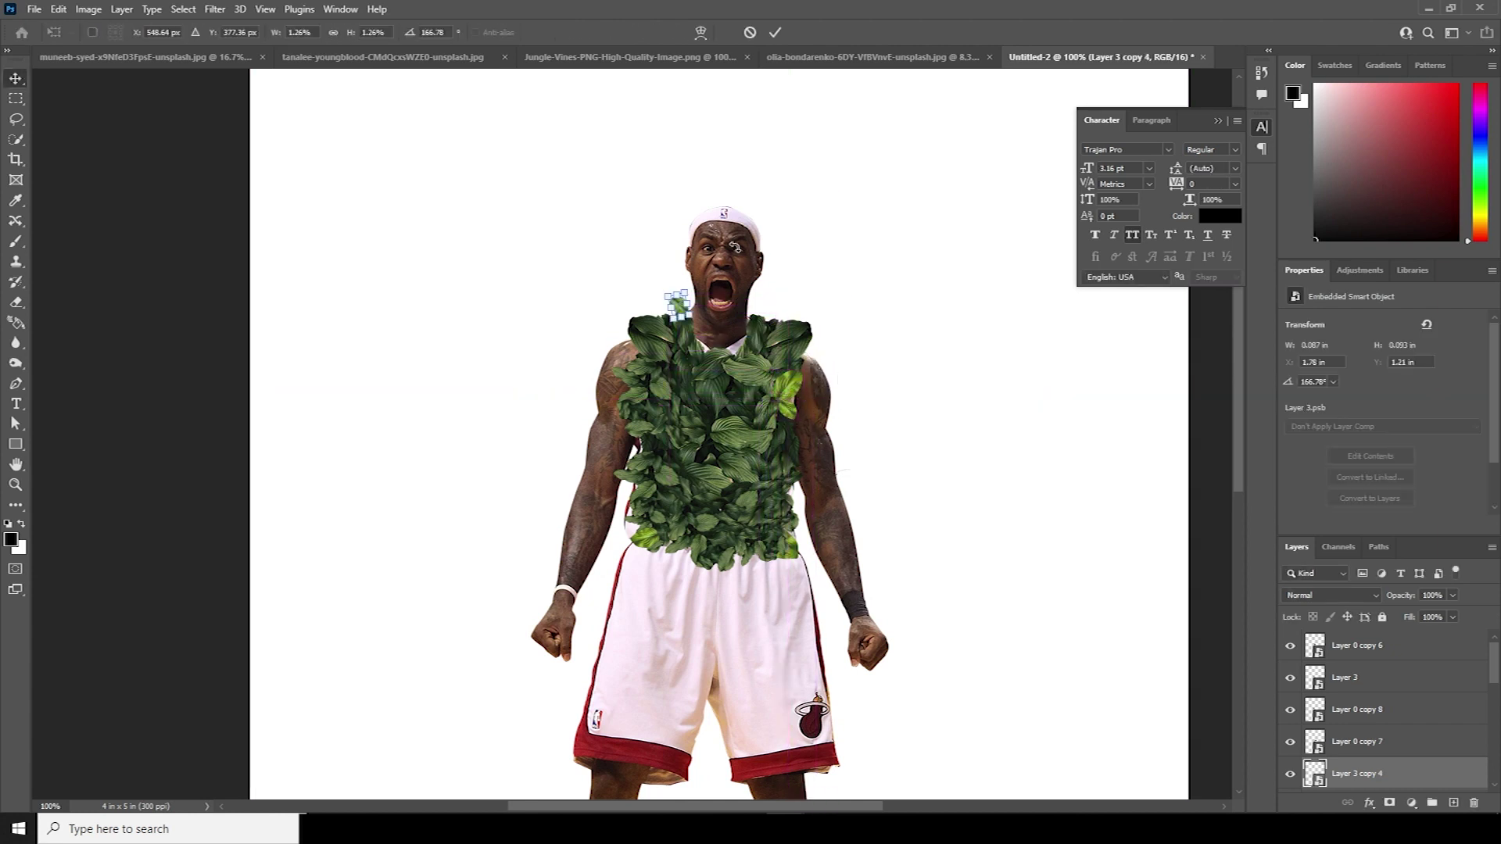
pyautogui.press('Return')
pyautogui.hotkey('ctrl', 'alt', 't')
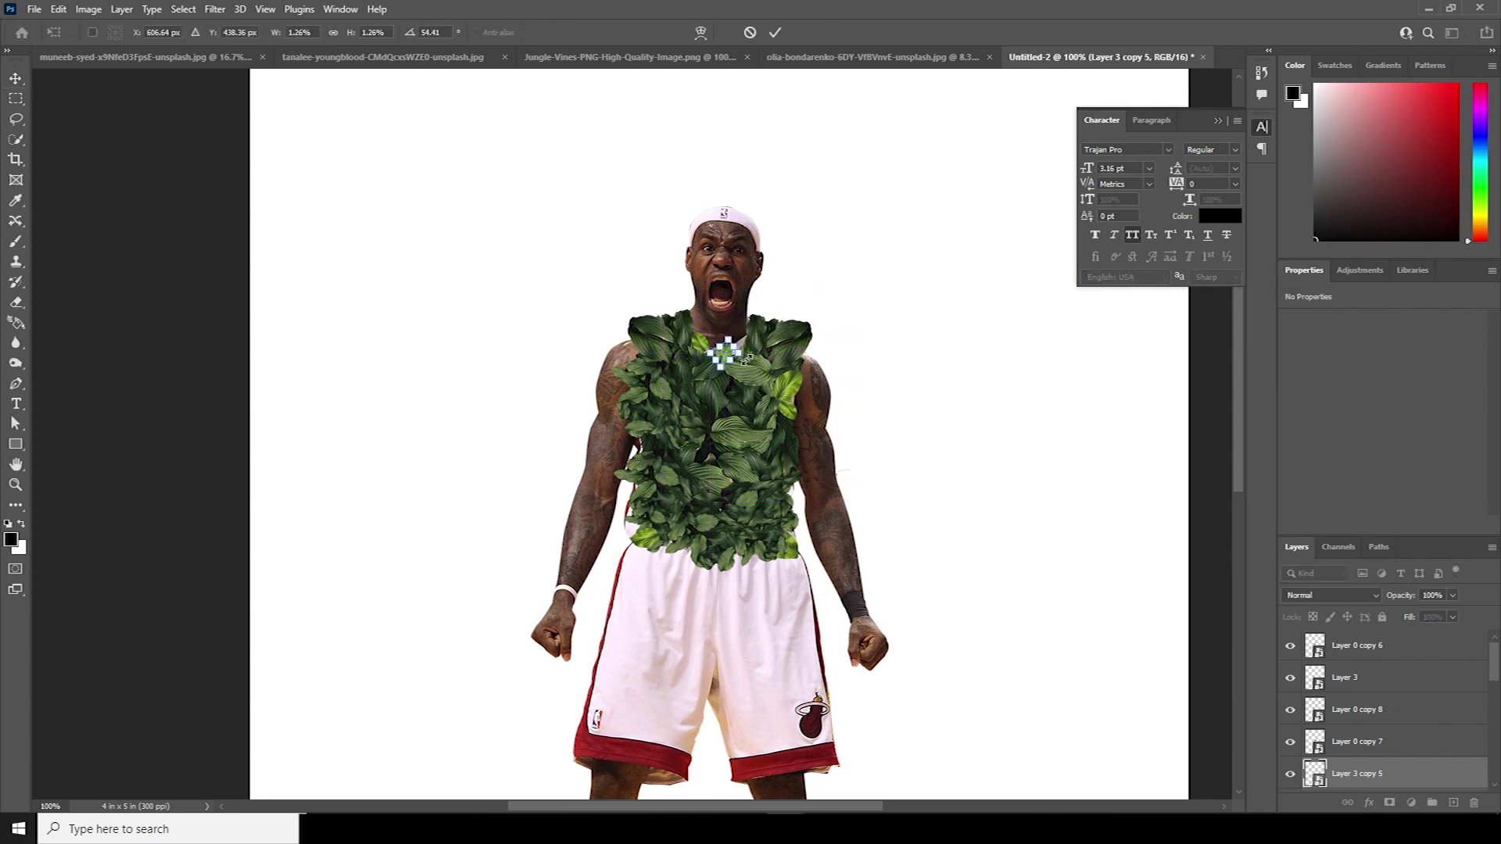
pyautogui.press('Return')
pyautogui.moveTo(1373, 774); pyautogui.dragTo(1333, 743)
# Step: Copy the bright leaf onto the left hem of the shorts, then rotate it and fit it to the hem
pyautogui.moveTo(759, 558); pyautogui.dragTo(811, 415)
pyautogui.keyDown('alt'); pyautogui.moveTo(839, 252); pyautogui.dragTo(673, 633); pyautogui.keyUp('alt')
pyautogui.hotkey('ctrl', 't')
pyautogui.press('Return')
pyautogui.hotkey('ctrl', 't')
pyautogui.moveTo(681, 645); pyautogui.dragTo(648, 522)
pyautogui.press('Return')
# Step: Add more bright leaf copies beside the first on the shorts' left hem, fanning them out at different angles
pyautogui.keyDown('alt'); pyautogui.moveTo(641, 608); pyautogui.dragTo(677, 608); pyautogui.keyUp('alt')
pyautogui.hotkey('ctrl', 't')
pyautogui.keyDown('alt'); pyautogui.moveTo(709, 632); pyautogui.dragTo(708, 548); pyautogui.keyUp('alt')
pyautogui.press('Return')
pyautogui.hotkey('ctrl', 't')
pyautogui.moveTo(685, 583)
pyautogui.mouseDown()
pyautogui.moveTo(658, 572)
pyautogui.moveTo(675, 560)
pyautogui.mouseUp()
pyautogui.press('Return')
# Step: Add a smaller bright leaf copy, about 0.13 in wide, above the leaf cluster on the shorts' left hem
pyautogui.hotkey('ctrl', 't')
pyautogui.keyDown('alt'); pyautogui.moveTo(708, 586); pyautogui.dragTo(695, 519); pyautogui.keyUp('alt')
pyautogui.press('Return')
pyautogui.hotkey('ctrl', 't')
pyautogui.moveTo(681, 515); pyautogui.dragTo(691, 517)
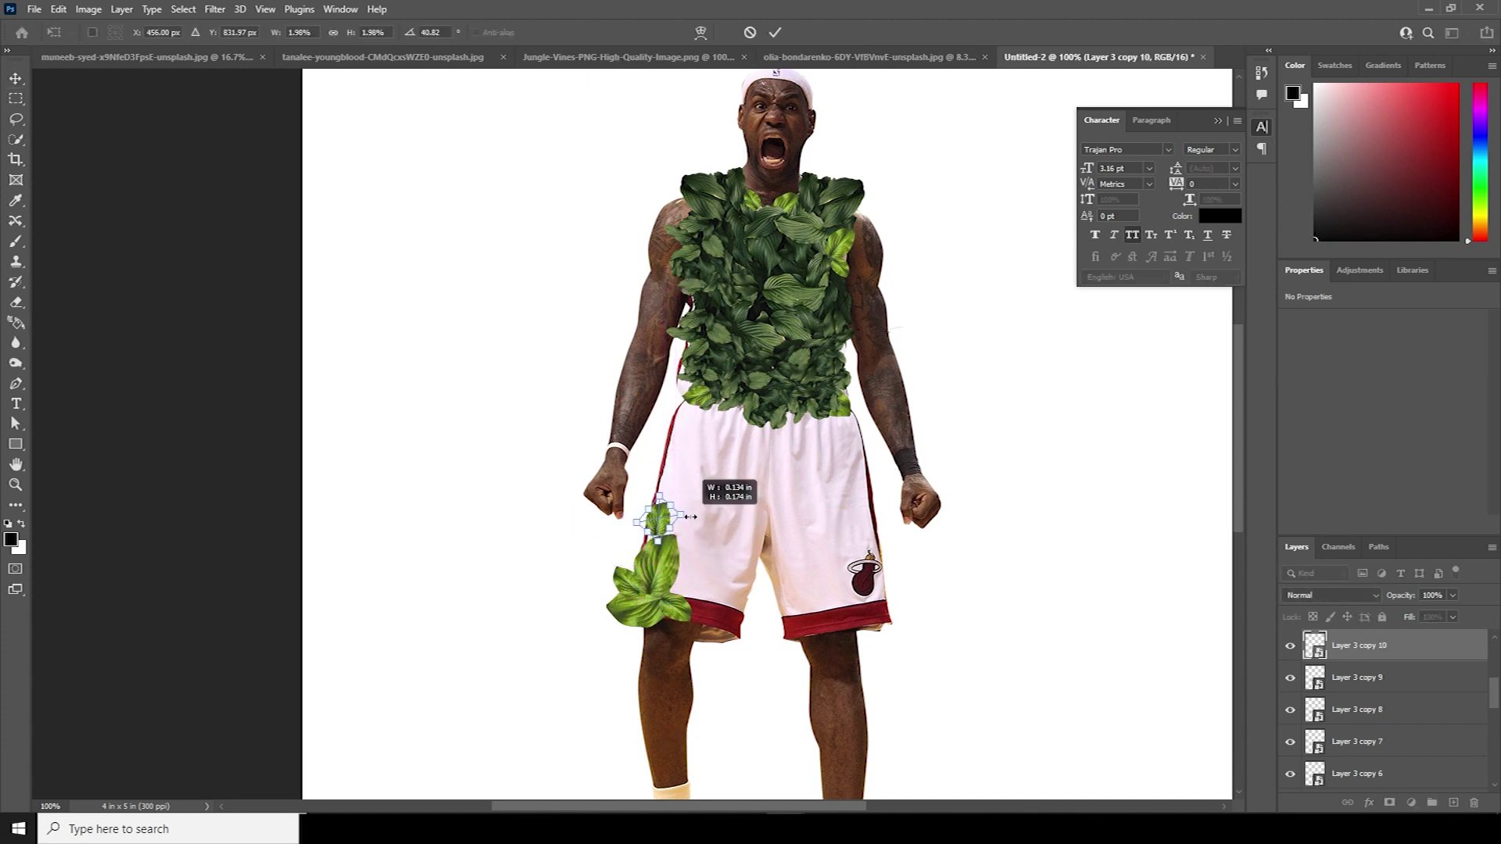
# Step: Extend the left hem's leaf cluster towards the inner leg with further bright leaf copies
pyautogui.hotkey('ctrl', 't')
pyautogui.keyDown('alt'); pyautogui.moveTo(643, 569); pyautogui.dragTo(733, 580); pyautogui.keyUp('alt')
pyautogui.press('Return')
pyautogui.click(703, 573)
pyautogui.hotkey('ctrl', 'j')
pyautogui.hotkey('ctrl', 't')
pyautogui.press('Return')
# Step: Copy a bright leaf onto the right hem of the shorts and transform it to fit the hem
pyautogui.keyDown('alt'); pyautogui.moveTo(733, 580); pyautogui.dragTo(885, 547); pyautogui.keyUp('alt')
pyautogui.hotkey('ctrl', 't')
pyautogui.press('Return')
pyautogui.hotkey('ctrl', 't')
pyautogui.moveTo(863, 596); pyautogui.dragTo(882, 626)
pyautogui.rightClick(804, 629)
pyautogui.click(830, 412)
pyautogui.press('Return')
# Step: Add more bright leaf copies along the shorts' right hem, rotating one upright towards the outer edge
pyautogui.hotkey('ctrl', 'alt', 't')
pyautogui.press('Return')
pyautogui.keyDown('alt'); pyautogui.moveTo(745, 615); pyautogui.dragTo(834, 631); pyautogui.keyUp('alt')
pyautogui.hotkey('ctrl', 't')
pyautogui.moveTo(848, 645); pyautogui.dragTo(885, 529)
pyautogui.press('Return')
pyautogui.hotkey('ctrl', 'alt', 't')
pyautogui.press('Return')
# Step: Transform another bright leaf copy and place it at the outer side of the shorts' right hem
pyautogui.hotkey('ctrl', 'alt', 't')
pyautogui.moveTo(837, 560); pyautogui.dragTo(854, 589)
pyautogui.moveTo(830, 692); pyautogui.dragTo(864, 592)
pyautogui.press('Return')
# Step: Send two of the right hem's bright leaves several levels backward in the layer order
pyautogui.hotkey('ctrl', '[')
pyautogui.hotkey('ctrl', '[')
pyautogui.hotkey('ctrl', '[')
pyautogui.click(876, 616)
pyautogui.hotkey('ctrl', '[')
pyautogui.hotkey('ctrl', '[')
pyautogui.hotkey('ctrl', '[')
# Step: Nudge the right hem leaf into place and move Layer 3 copy 10 beneath Layer 3 copy
pyautogui.moveTo(882, 573); pyautogui.dragTo(880, 567)
pyautogui.click(727, 582)
pyautogui.click(688, 578)
pyautogui.click(665, 567)
pyautogui.click(646, 538)
pyautogui.moveTo(1373, 646); pyautogui.dragTo(1372, 799)
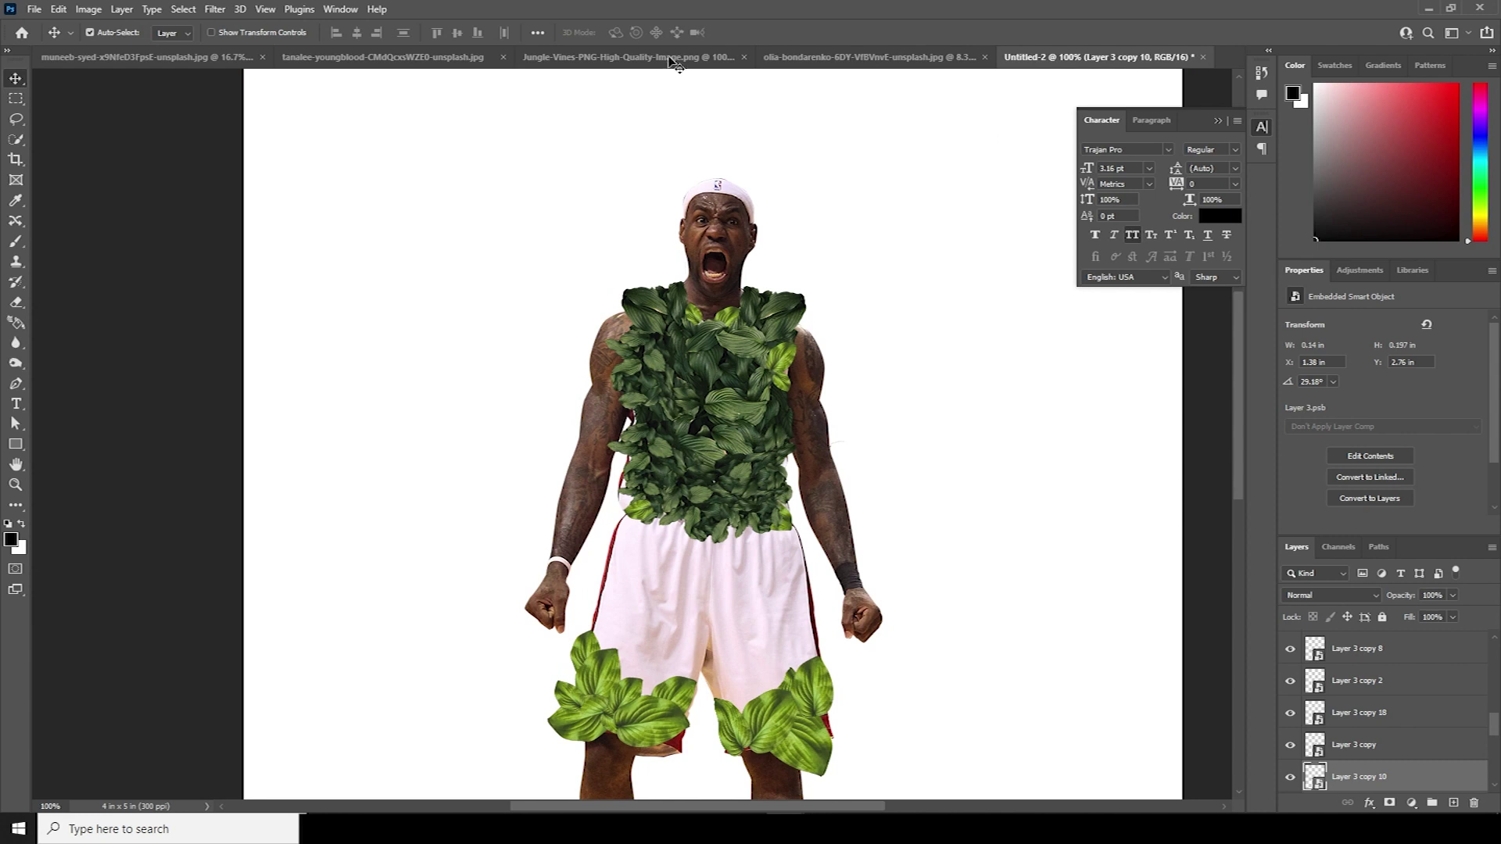
# Step: Bring the vine from the Jungle-Vines PNG into Untitled-2 and convert its layer to a smart object
pyautogui.click(672, 57)
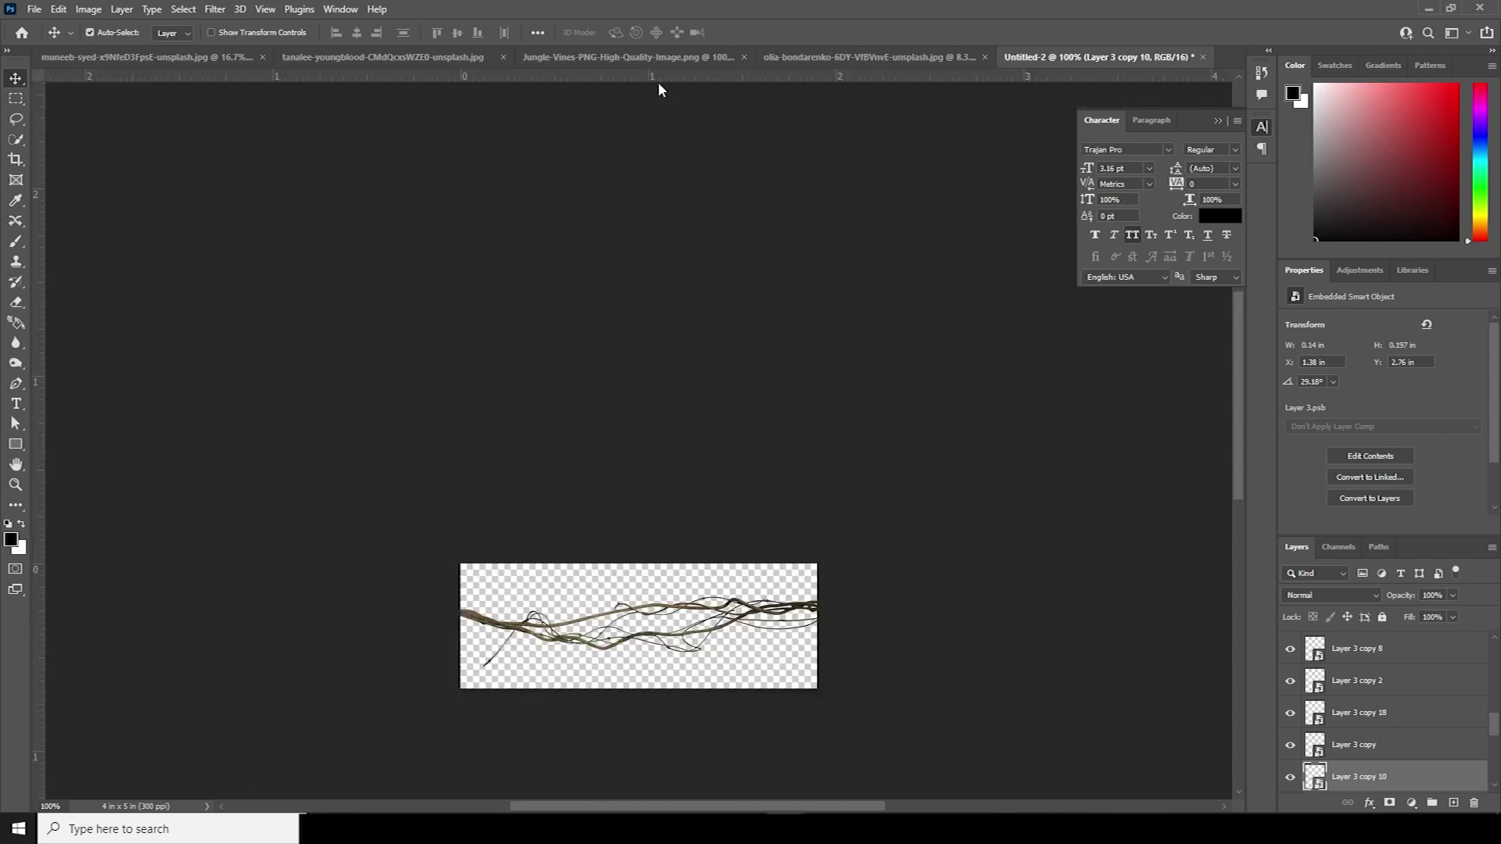
pyautogui.moveTo(786, 617); pyautogui.dragTo(1134, 64)
pyautogui.moveTo(799, 289); pyautogui.dragTo(797, 297)
pyautogui.click(793, 313)
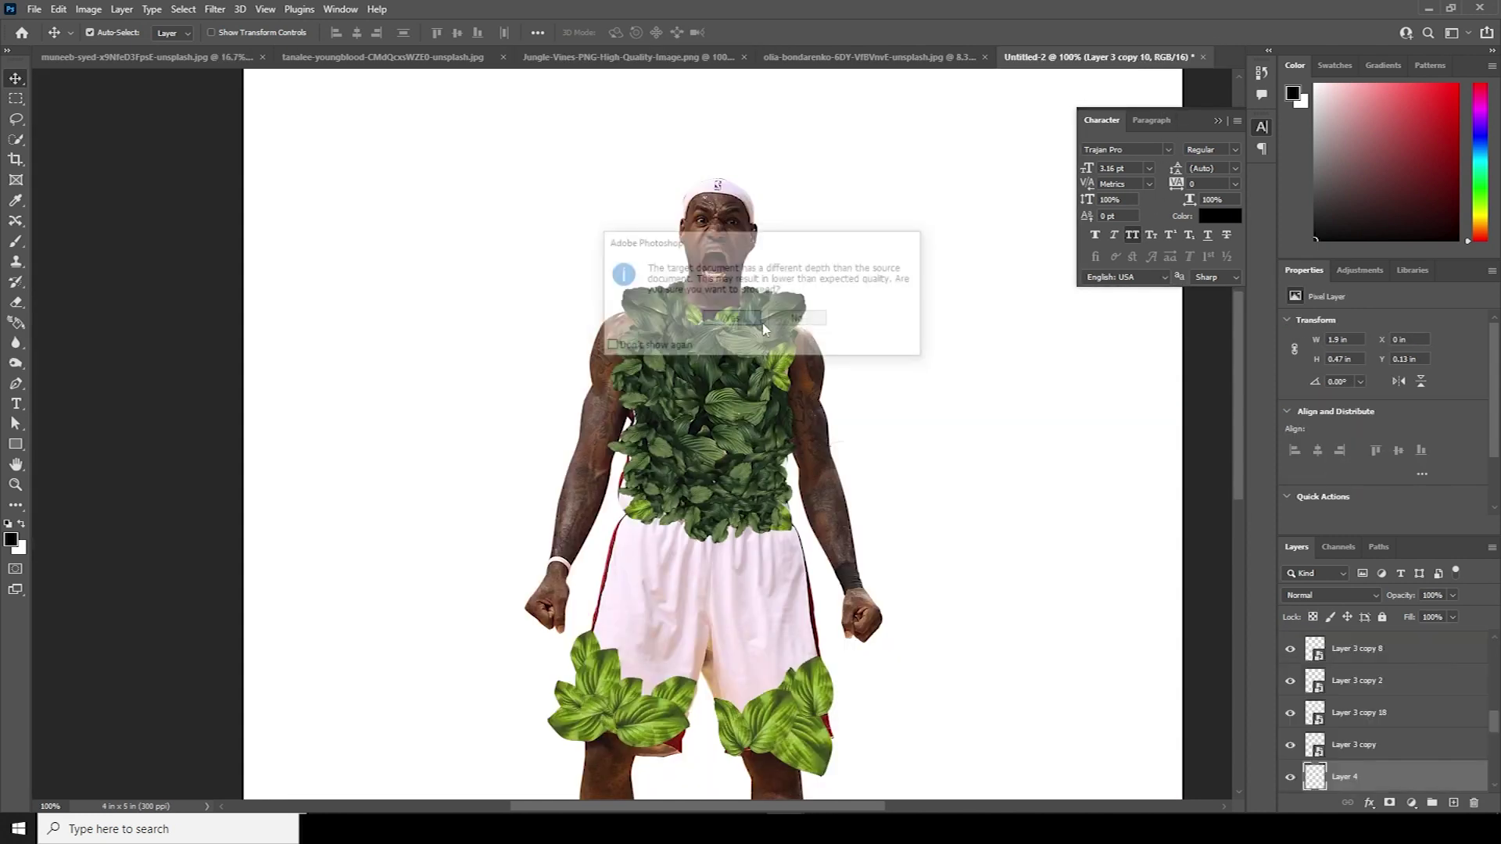
pyautogui.rightClick(1403, 778)
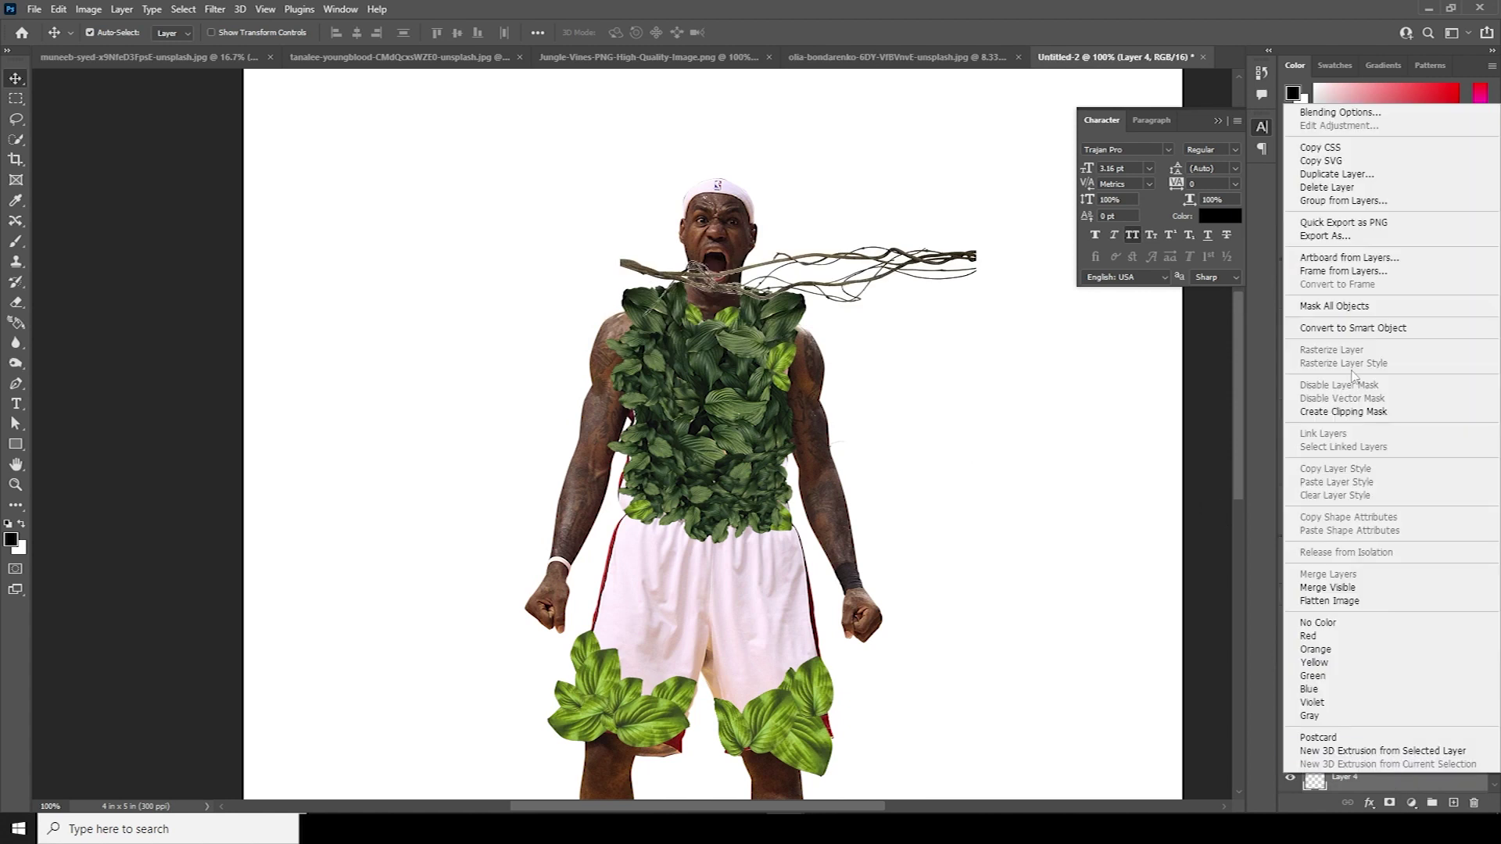
pyautogui.click(1353, 328)
# Step: Scale the vine to 71.56%, rotate it to -104.99°, and place it along the player's arm on the image's right side
pyautogui.hotkey('ctrl', 't')
pyautogui.moveTo(1002, 248); pyautogui.dragTo(711, 100)
pyautogui.moveTo(862, 525); pyautogui.dragTo(863, 510)
pyautogui.moveTo(884, 274); pyautogui.dragTo(897, 297)
pyautogui.moveTo(910, 621); pyautogui.dragTo(923, 516)
pyautogui.moveTo(837, 470); pyautogui.dragTo(854, 523)
pyautogui.rightClick(836, 430)
pyautogui.click(835, 449)
pyautogui.press('Return')
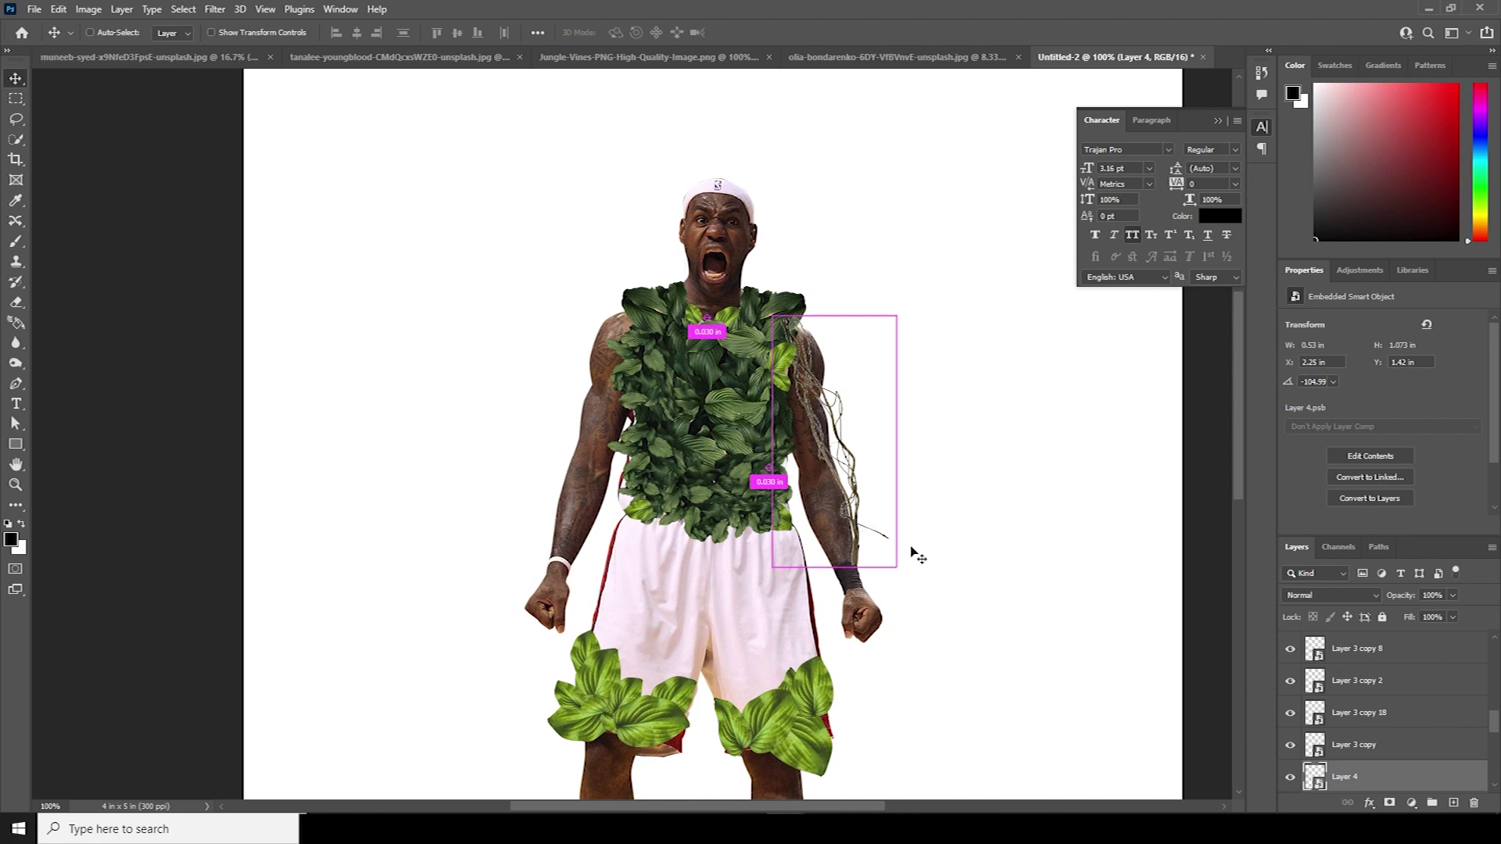
# Step: Duplicate the arm vine, flip the copy horizontally, rotate it to -104.24°, and place it along the arm's inner side
pyautogui.hotkey('ctrl', 'j')
pyautogui.hotkey('ctrl', 't')
pyautogui.rightClick(835, 444)
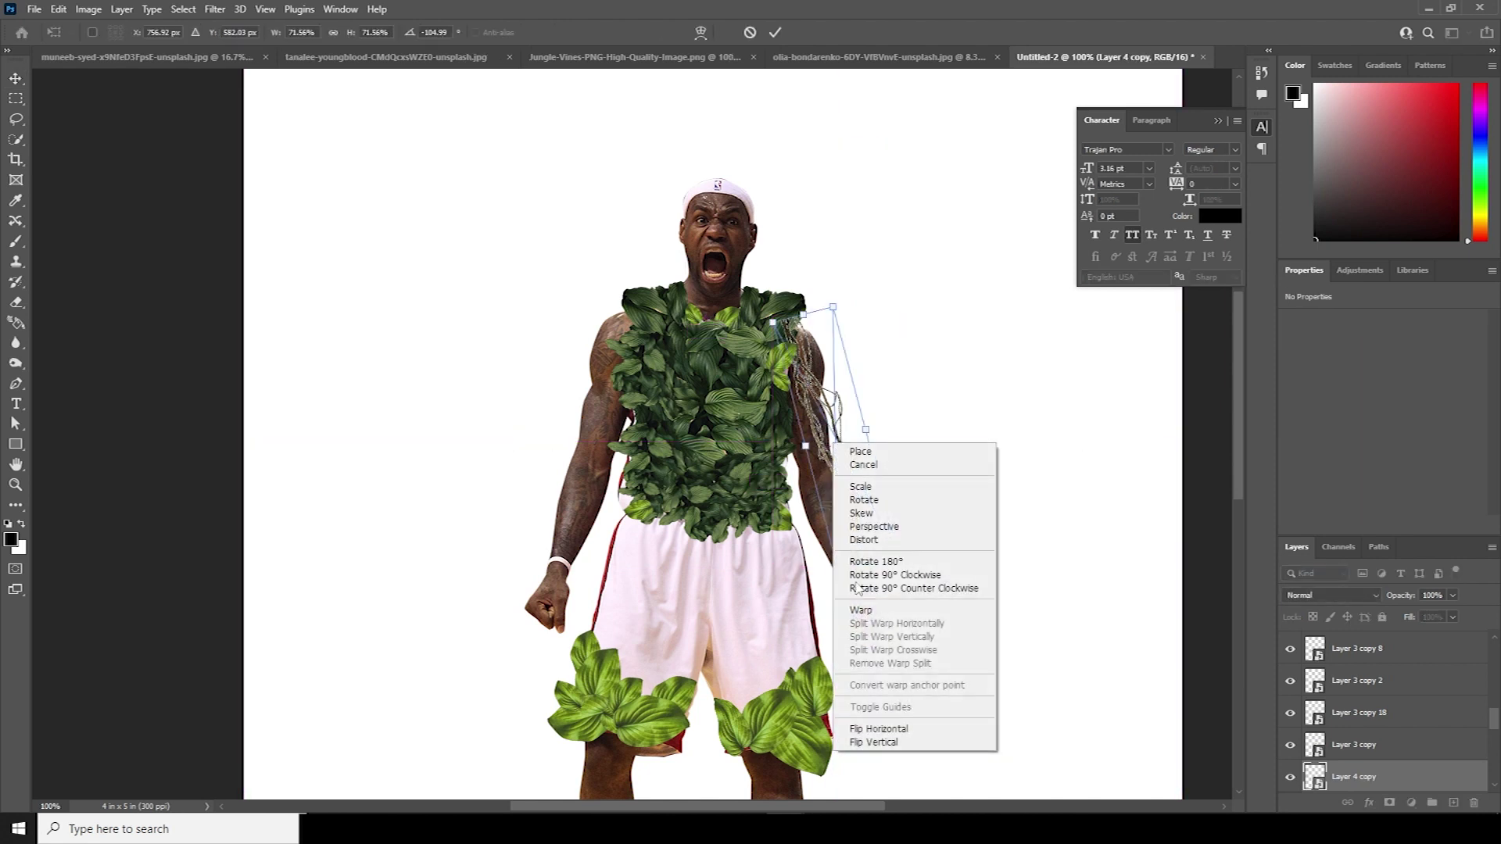
pyautogui.click(878, 729)
pyautogui.moveTo(880, 310); pyautogui.dragTo(860, 307)
pyautogui.moveTo(871, 513); pyautogui.dragTo(832, 530)
pyautogui.moveTo(888, 473); pyautogui.dragTo(883, 529)
# Step: Warp the duplicated vine so it follows the inner contour of the arm
pyautogui.rightClick(785, 471)
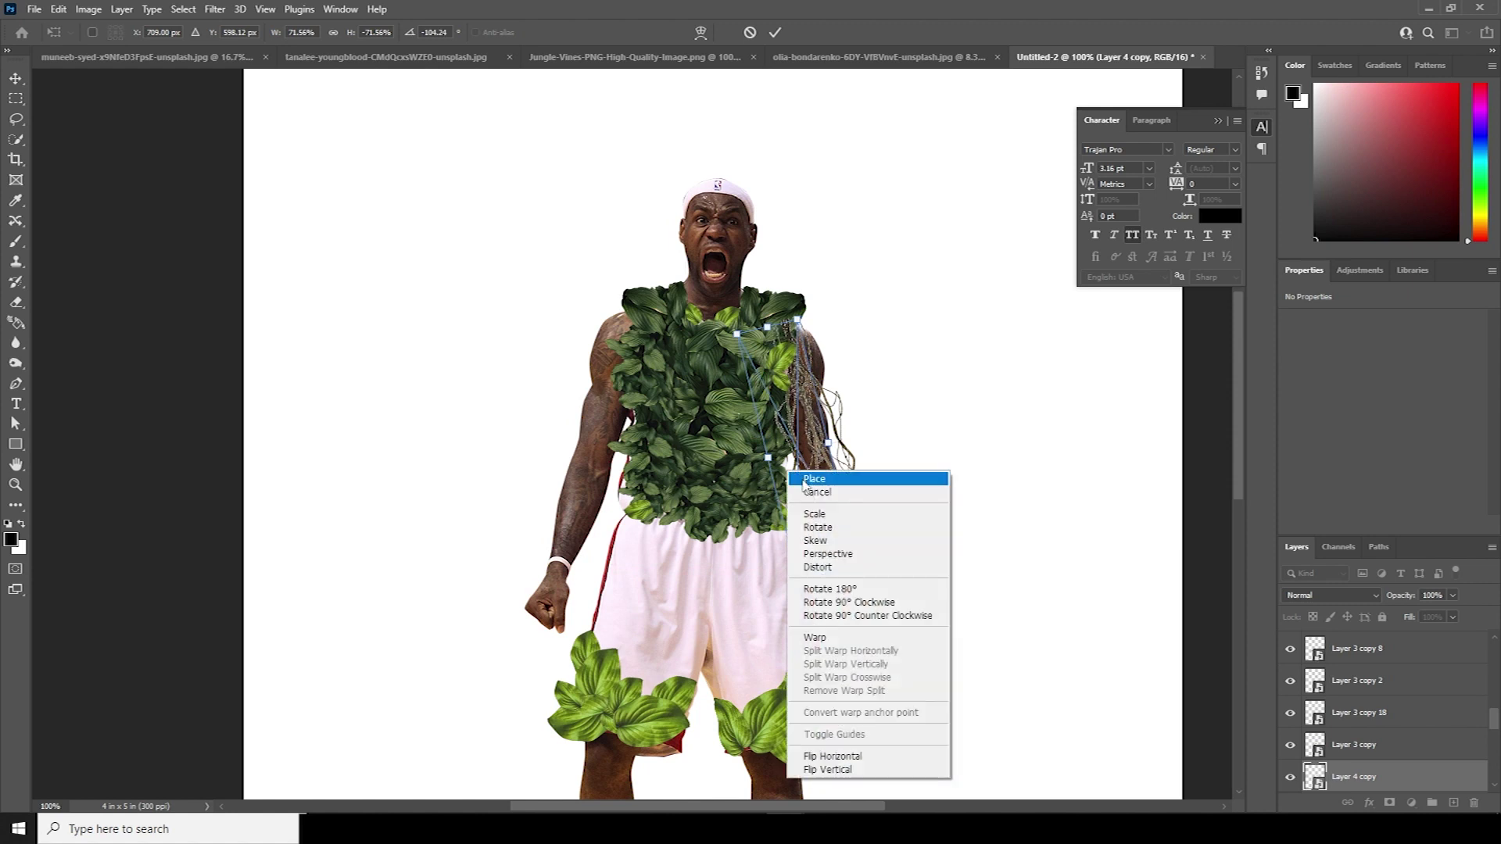
pyautogui.click(827, 639)
pyautogui.moveTo(802, 485)
pyautogui.mouseDown()
pyautogui.moveTo(815, 517)
pyautogui.moveTo(808, 501)
pyautogui.mouseUp()
pyautogui.moveTo(787, 417); pyautogui.dragTo(787, 420)
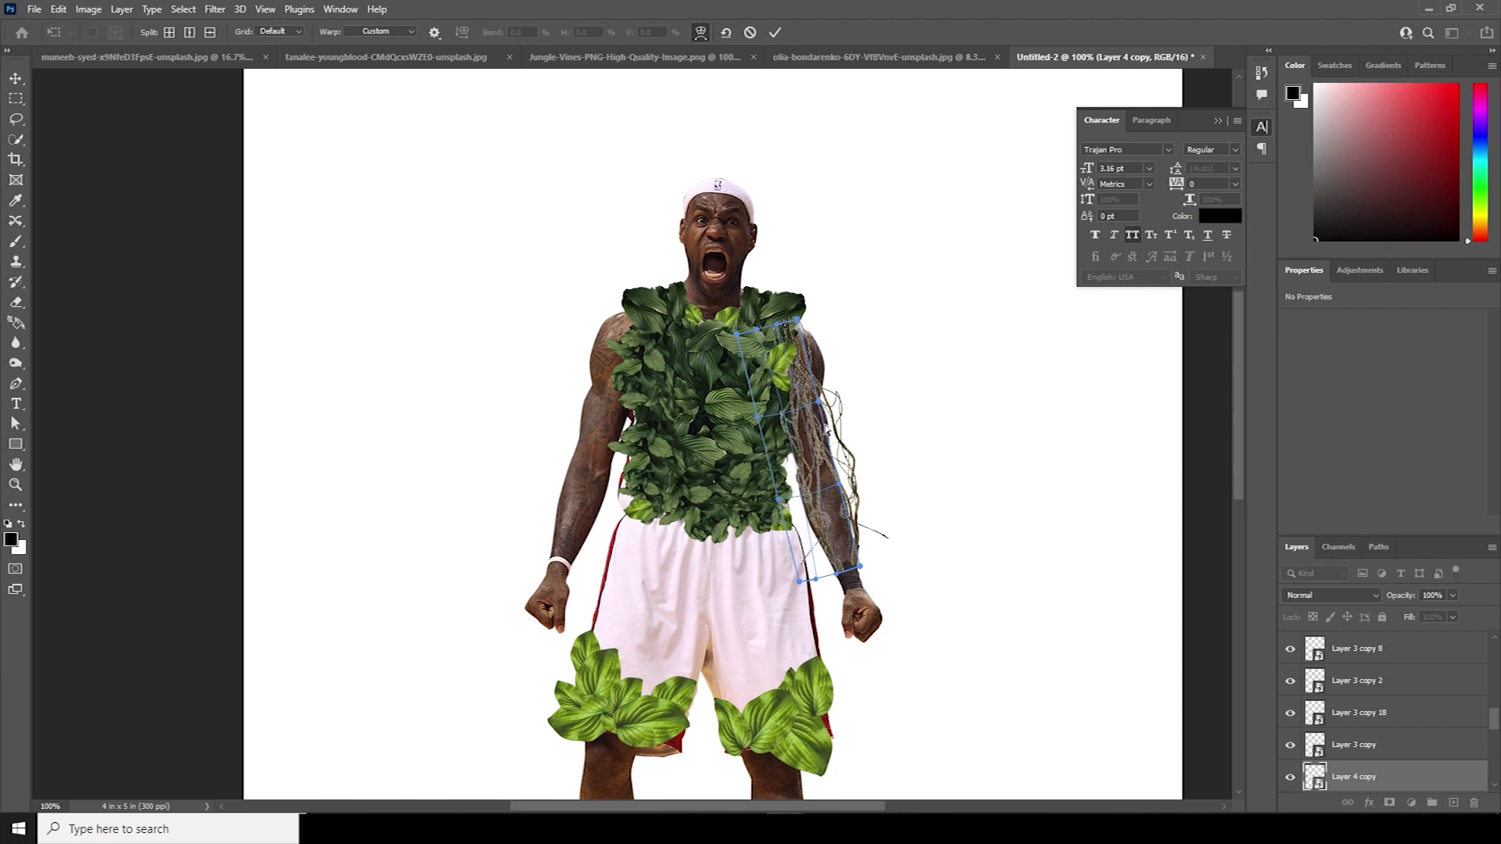
pyautogui.press('Return')
pyautogui.click(1333, 746)
pyautogui.press('ctrl')
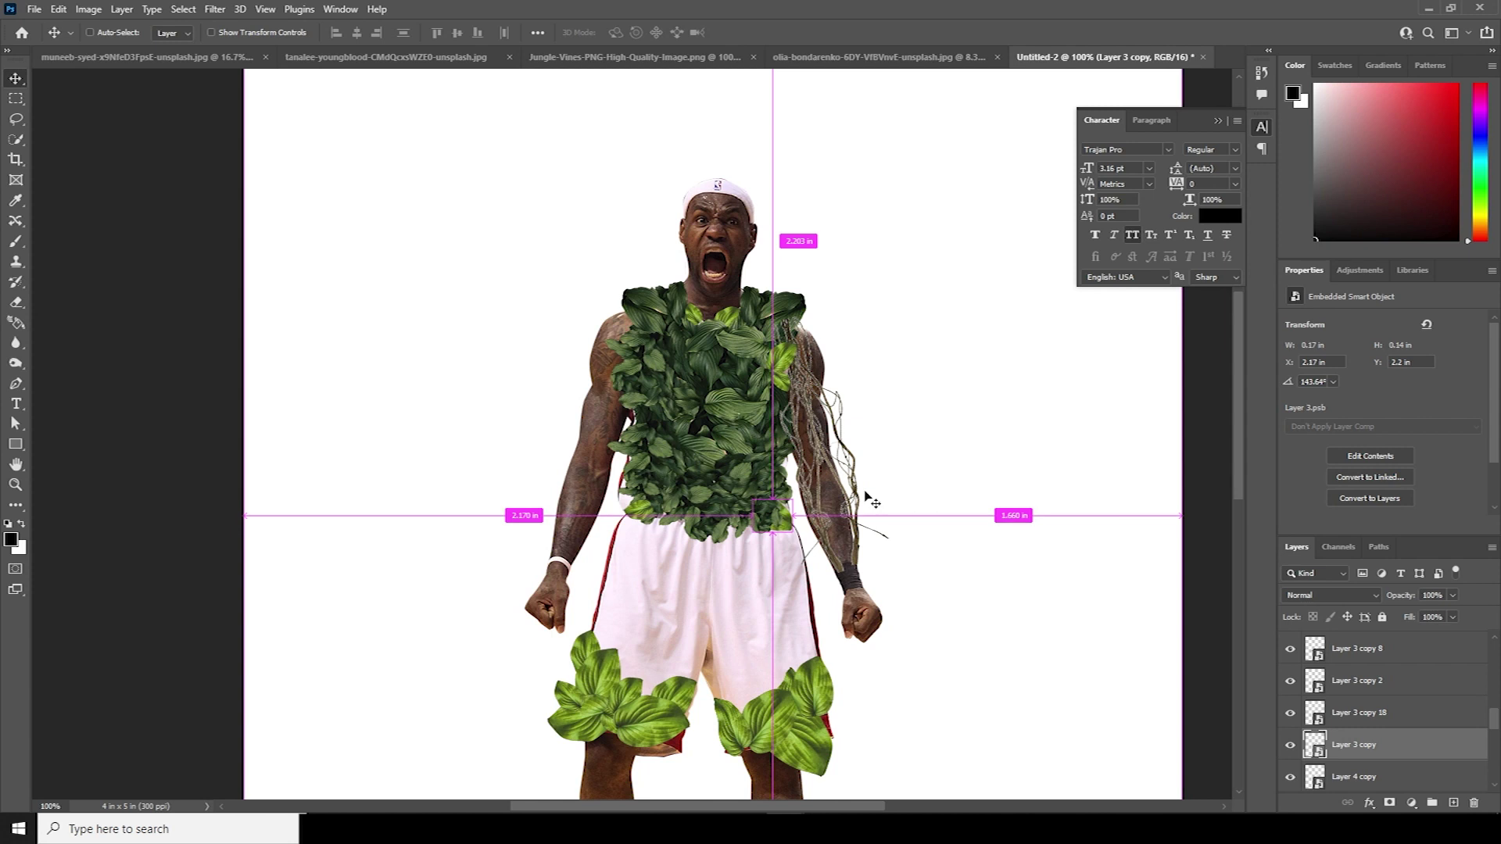
pyautogui.hotkey('ctrl', 't')
pyautogui.press('Escape')
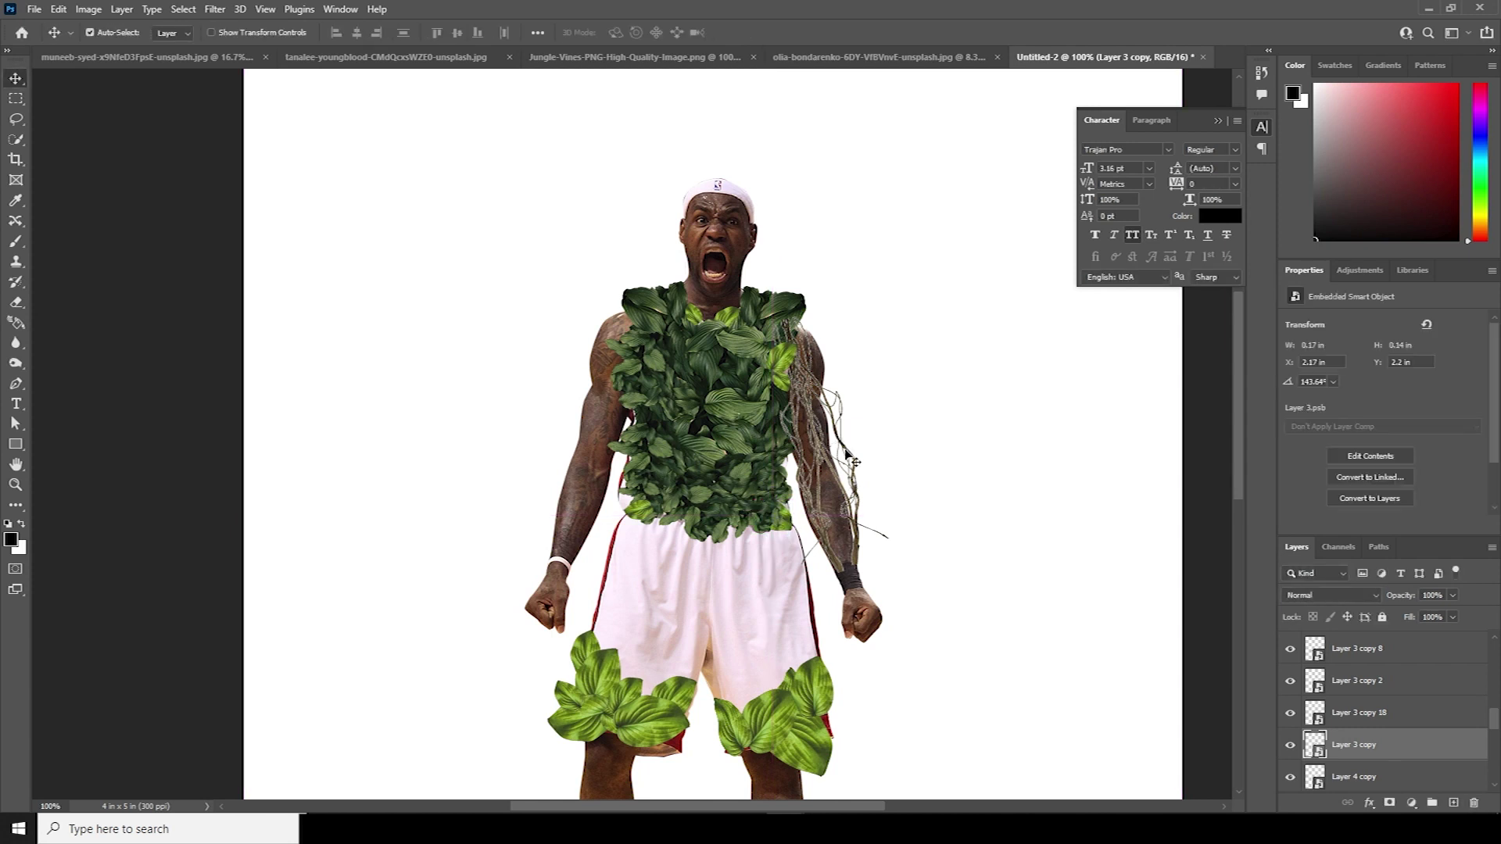
# Step: Warp the original vine on Layer 4 inward so it hugs the outer contour of the arm
pyautogui.click(845, 452)
pyautogui.hotkey('ctrl', 't')
pyautogui.rightClick(848, 448)
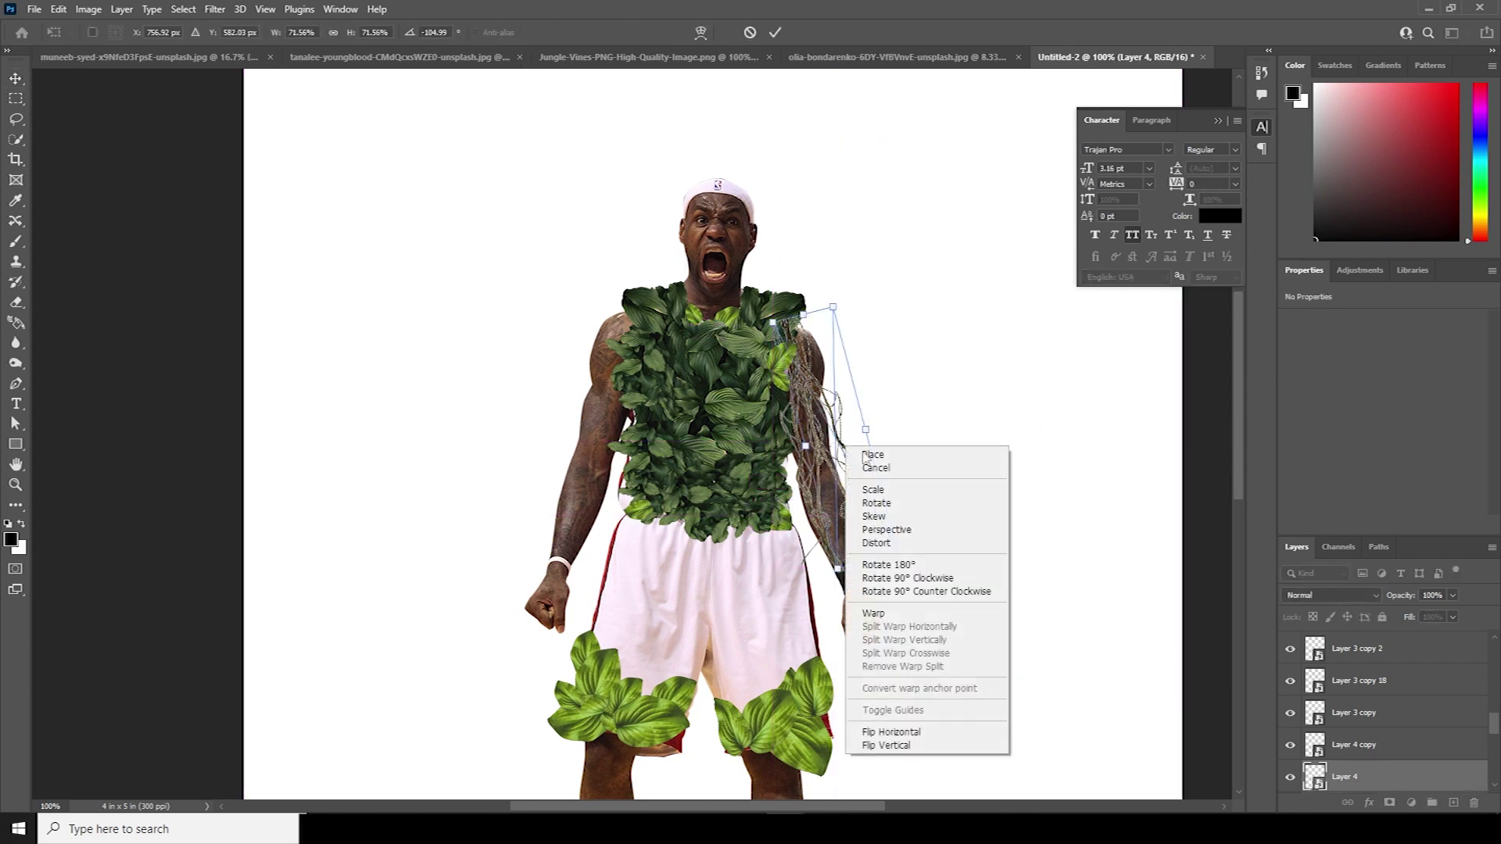
pyautogui.click(876, 614)
pyautogui.moveTo(858, 564); pyautogui.dragTo(851, 566)
pyautogui.moveTo(817, 395); pyautogui.dragTo(822, 374)
pyautogui.moveTo(792, 318); pyautogui.dragTo(788, 322)
pyautogui.moveTo(840, 449); pyautogui.dragTo(822, 452)
pyautogui.moveTo(877, 470); pyautogui.dragTo(835, 462)
pyautogui.moveTo(855, 389); pyautogui.dragTo(794, 394)
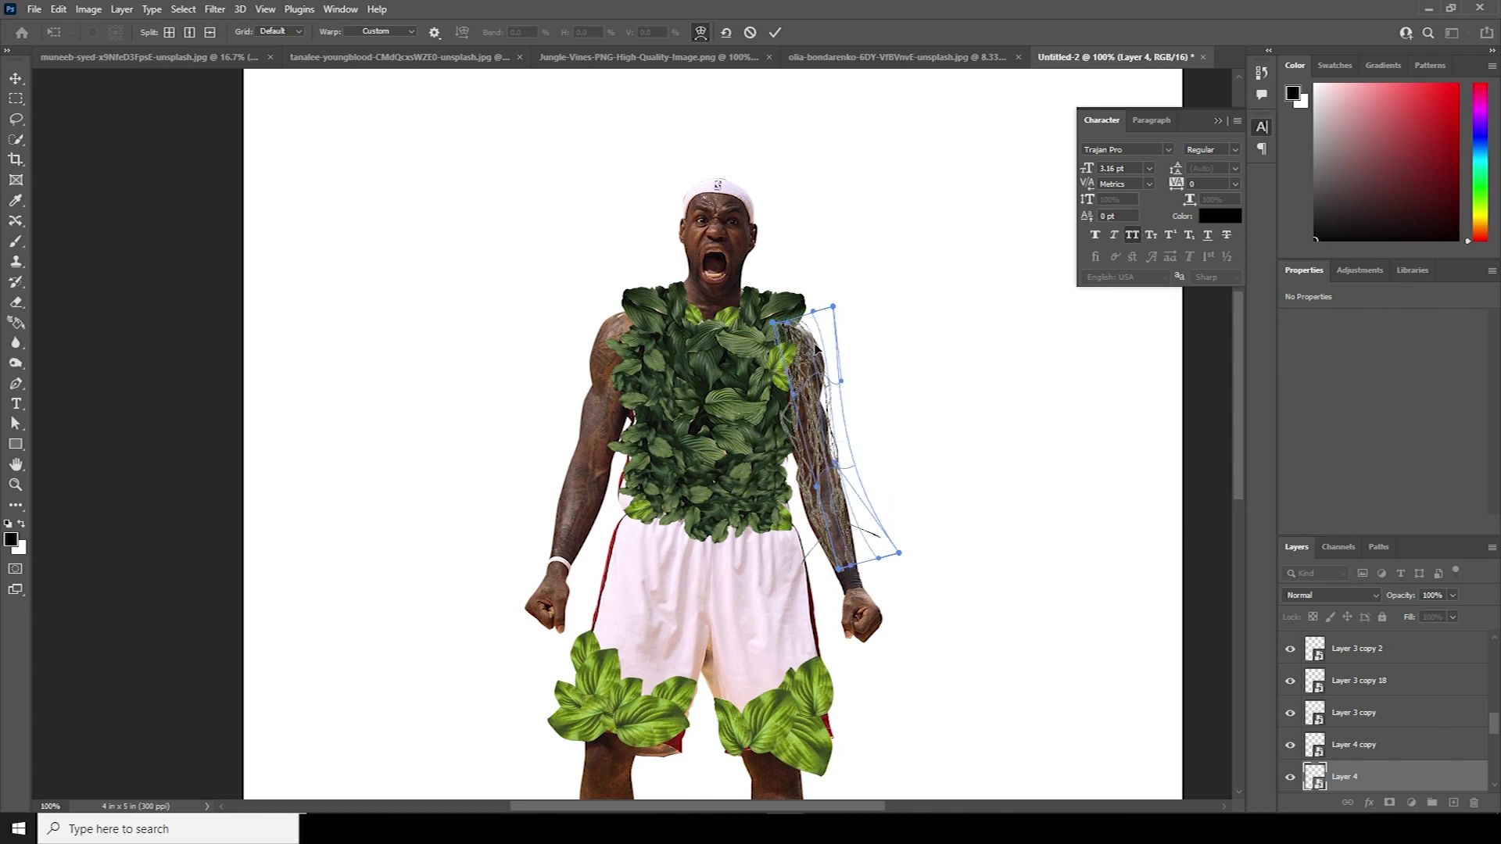
pyautogui.press('Return')
# Step: Bring another vine from the Jungle-Vines PNG into Untitled-2 near the player's legs
pyautogui.scroll(-5, 907, 639)
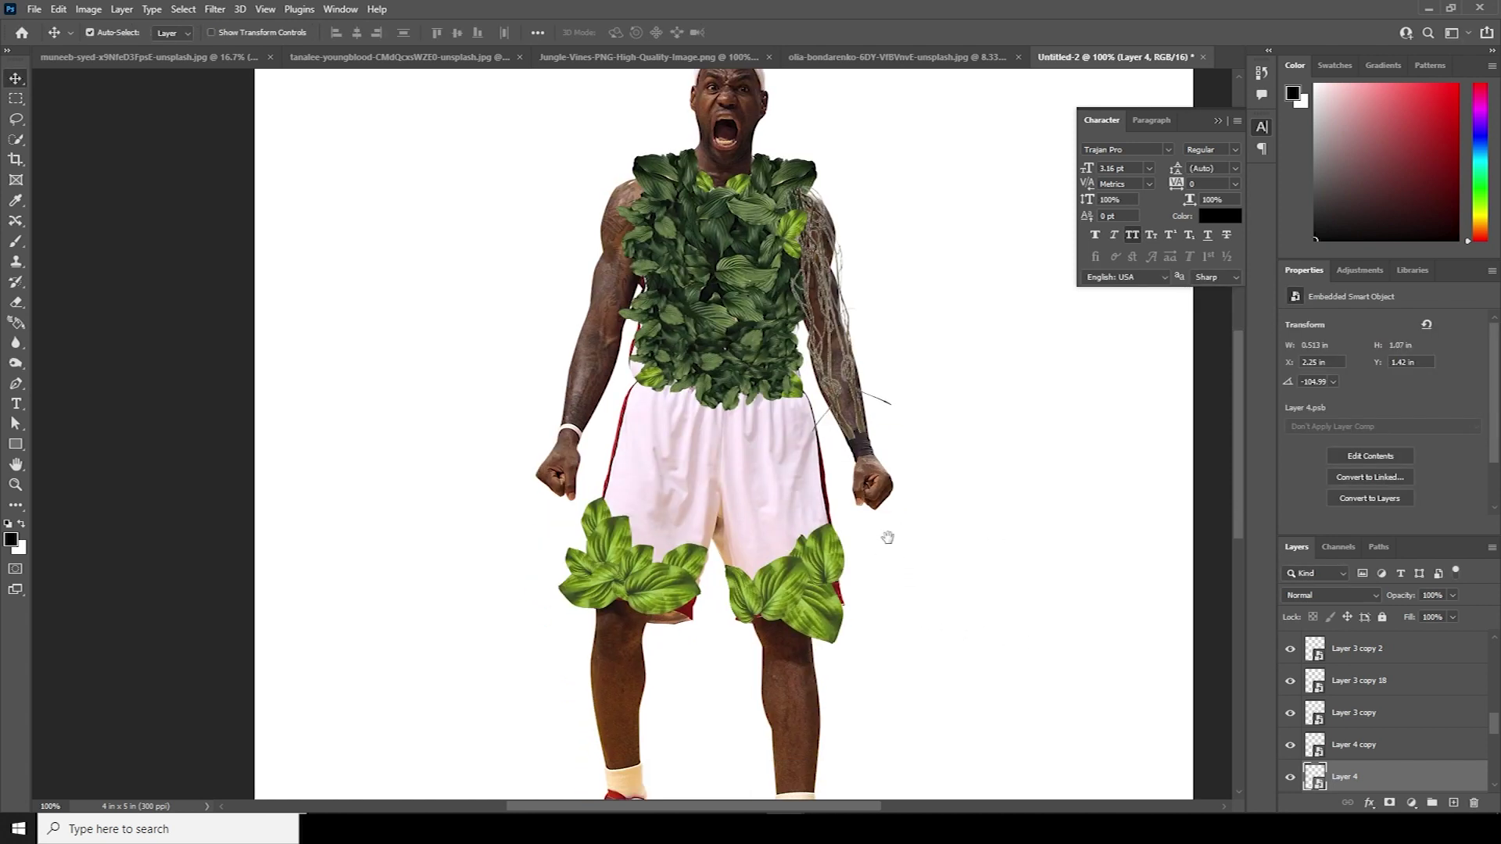
pyautogui.click(648, 56)
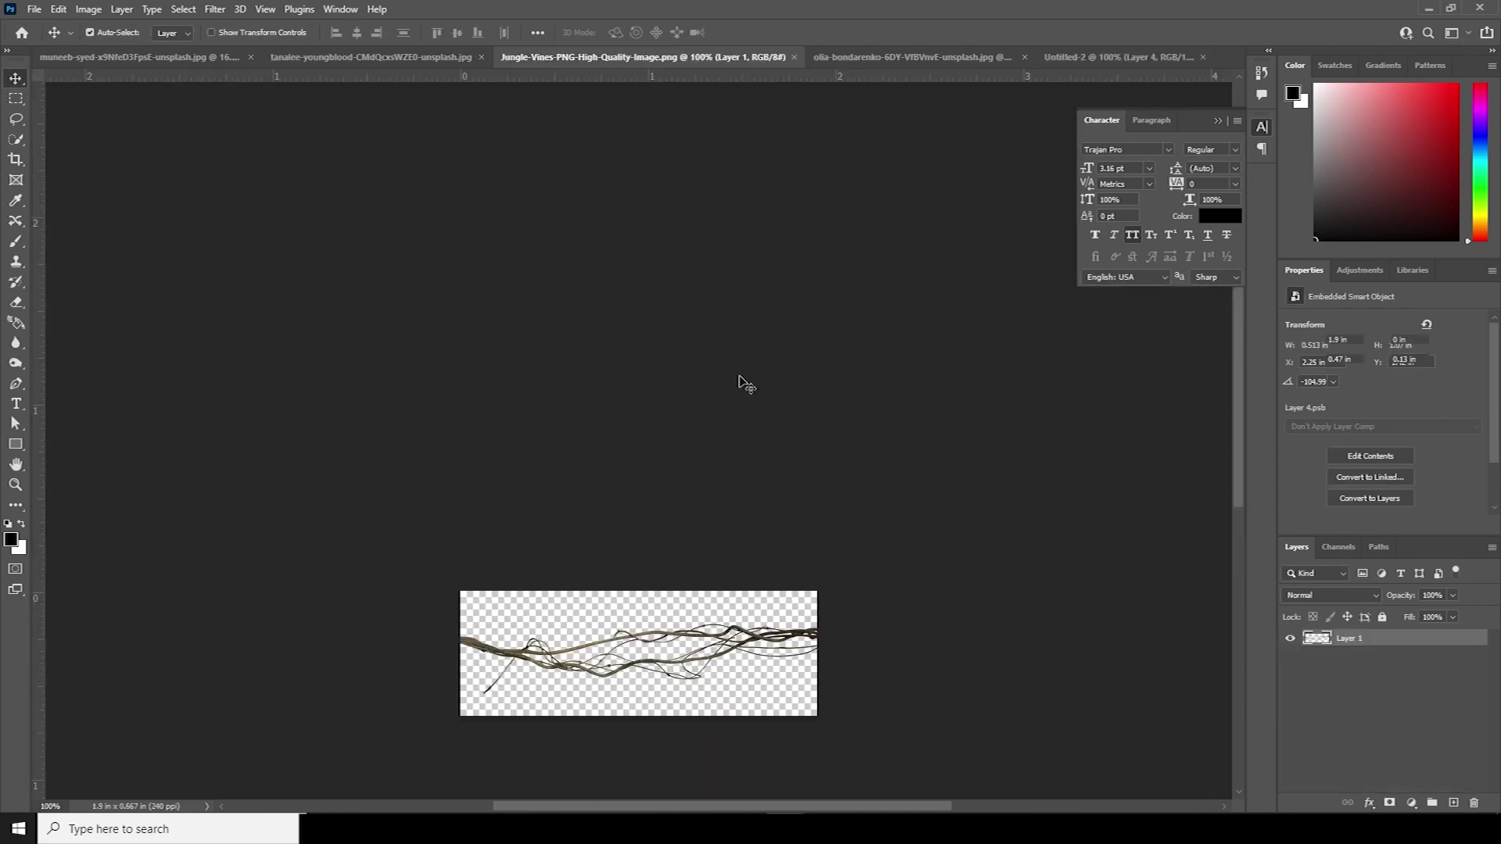
pyautogui.moveTo(786, 645); pyautogui.dragTo(831, 499)
pyautogui.click(734, 320)
# Step: Rotate the new vine upright, shrink it to about 0.25 × 1.07 in, and place it along the right leg's outer edge
pyautogui.hotkey('ctrl', 't')
pyautogui.moveTo(1051, 375); pyautogui.dragTo(744, 212)
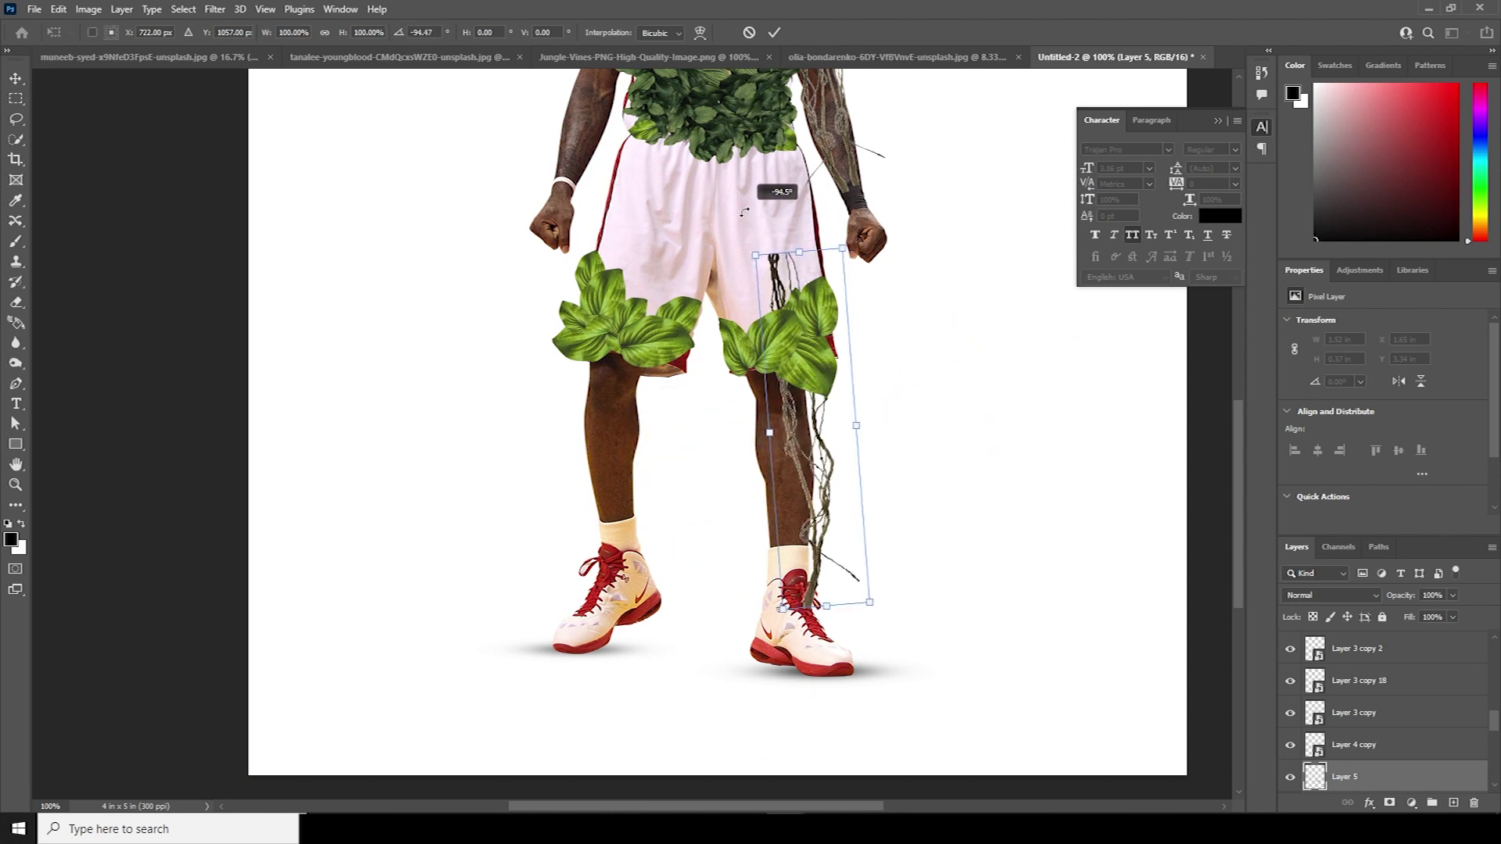
pyautogui.moveTo(871, 602); pyautogui.dragTo(852, 550)
pyautogui.moveTo(905, 436); pyautogui.dragTo(826, 463)
pyautogui.press('Return')
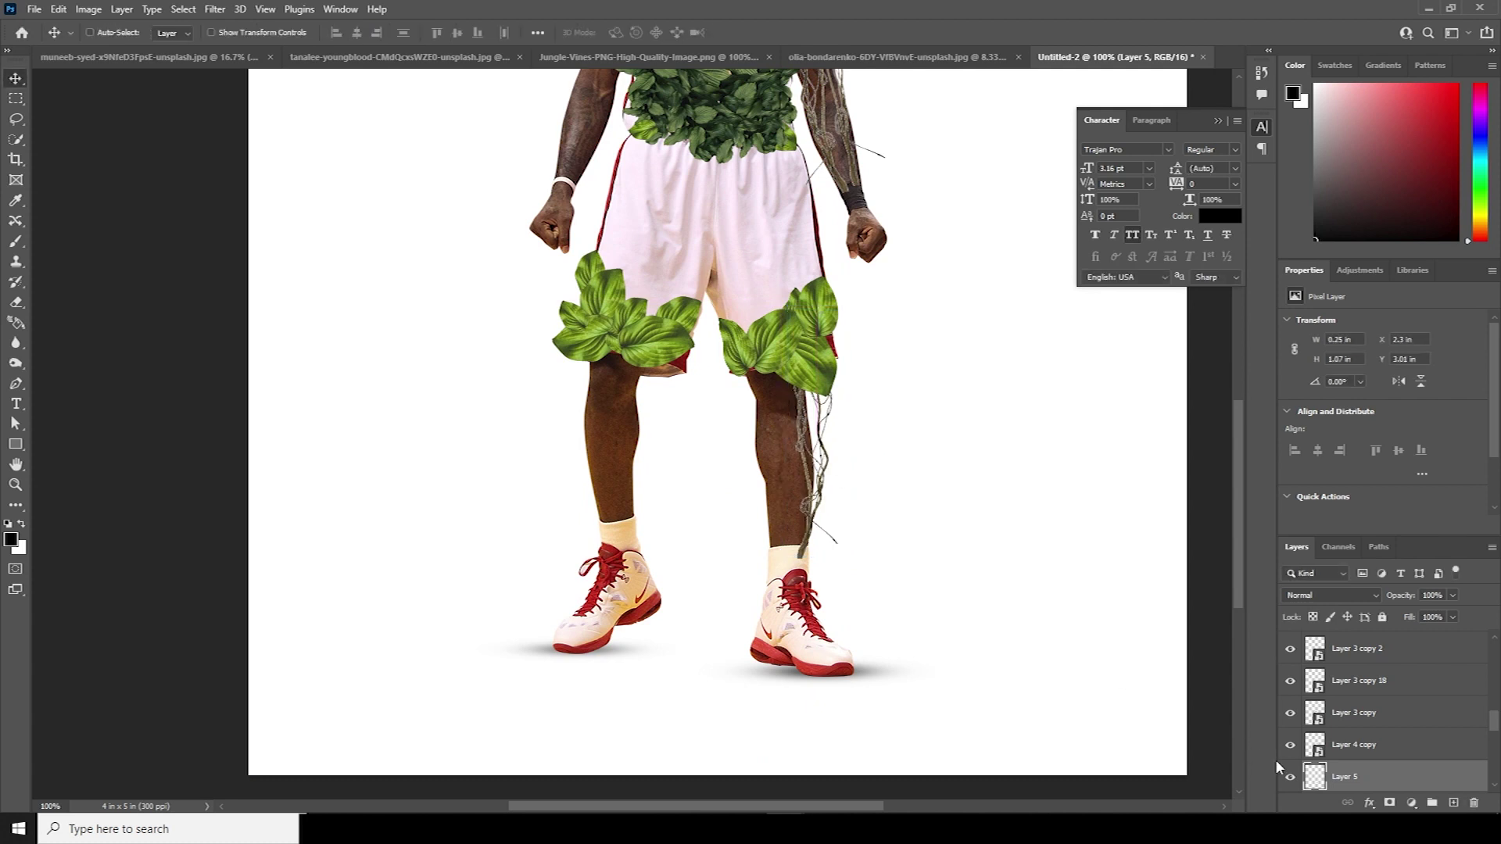
# Step: Mirror a copy of the leg vine and fit it along the inner side of the right leg
pyautogui.moveTo(932, 651); pyautogui.dragTo(936, 657)
pyautogui.hotkey('ctrl', 't')
pyautogui.rightClick(813, 435)
pyautogui.click(880, 743)
pyautogui.moveTo(819, 475); pyautogui.dragTo(768, 466)
pyautogui.moveTo(850, 552); pyautogui.dragTo(846, 557)
pyautogui.moveTo(768, 495); pyautogui.dragTo(768, 494)
pyautogui.moveTo(790, 544); pyautogui.dragTo(793, 553)
pyautogui.press('Return')
# Step: Duplicate the inner leg vine and place the copy along the left leg
pyautogui.hotkey('ctrl', 'j')
pyautogui.hotkey('ctrl', 't')
pyautogui.moveTo(790, 422); pyautogui.dragTo(625, 403)
pyautogui.moveTo(704, 498); pyautogui.dragTo(697, 505)
pyautogui.press('Return')
# Step: Duplicate the left leg's vine, mirror the copy, and place it along that leg's other side
pyautogui.hotkey('ctrl', 'j')
pyautogui.hotkey('ctrl', 't')
pyautogui.moveTo(592, 426); pyautogui.dragTo(658, 402)
pyautogui.rightClick(627, 426)
pyautogui.click(664, 734)
pyautogui.moveTo(670, 462); pyautogui.dragTo(653, 463)
pyautogui.press('Return')
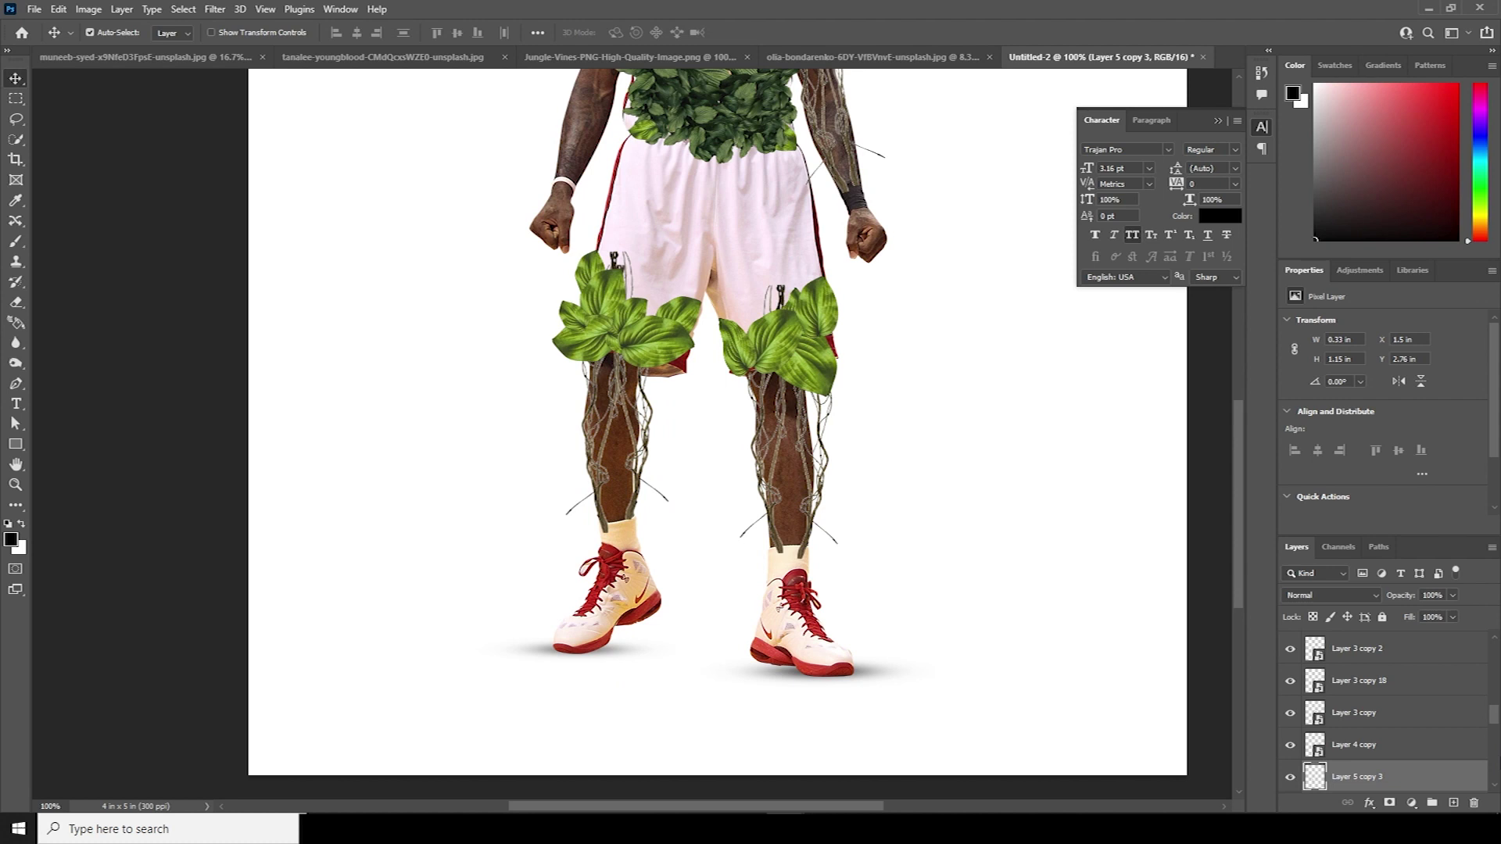
# Step: Group Layer 5 through Layer 5 copy 3 and name the group "leg vines"
pyautogui.moveTo(1498, 721); pyautogui.dragTo(1497, 735)
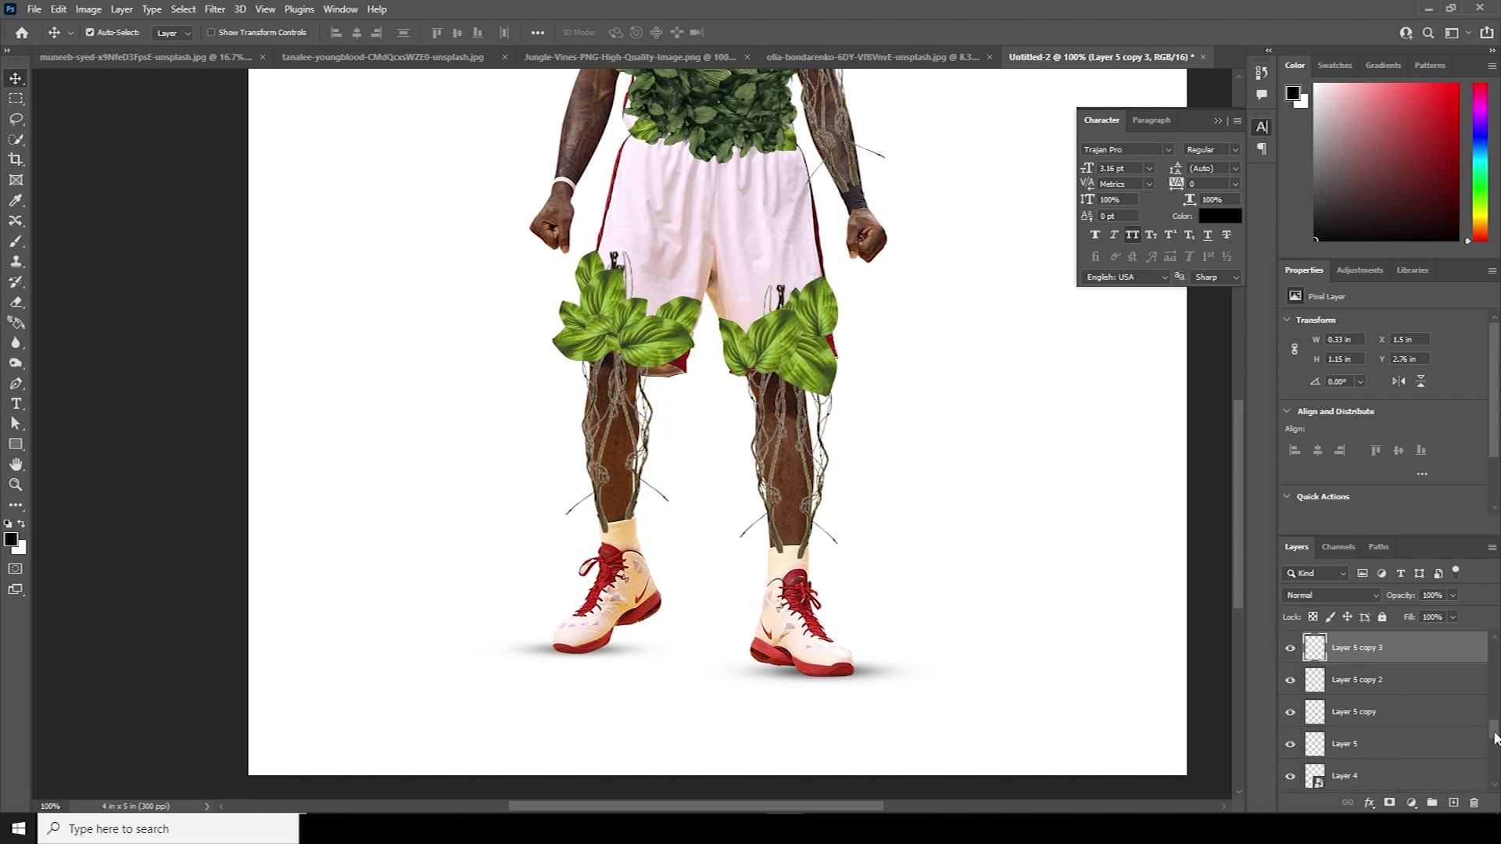
pyautogui.click(1350, 749)
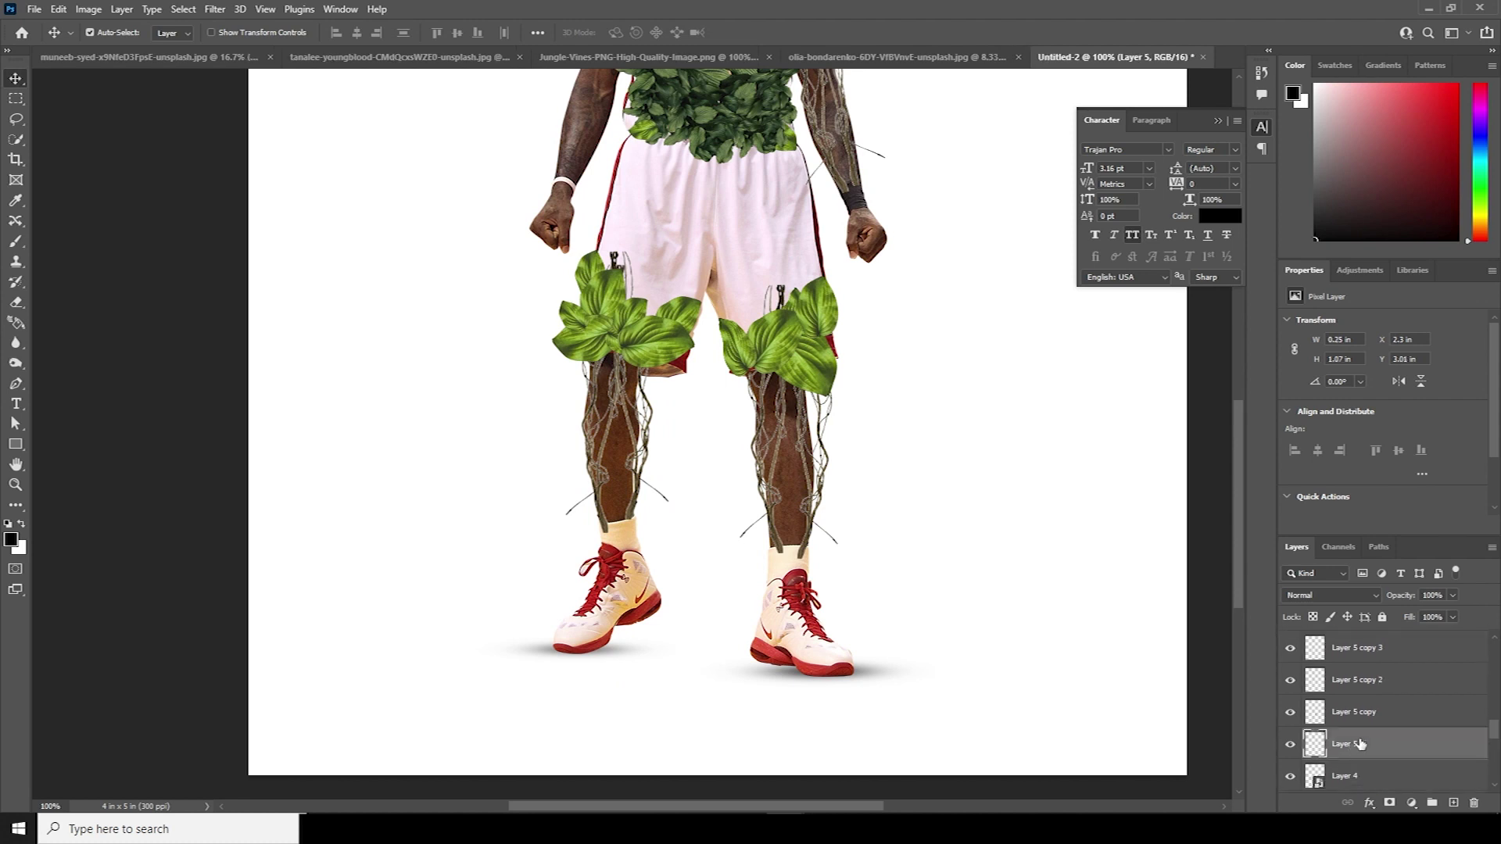
pyautogui.keyDown('shift'); pyautogui.click(1374, 655); pyautogui.keyUp('shift')
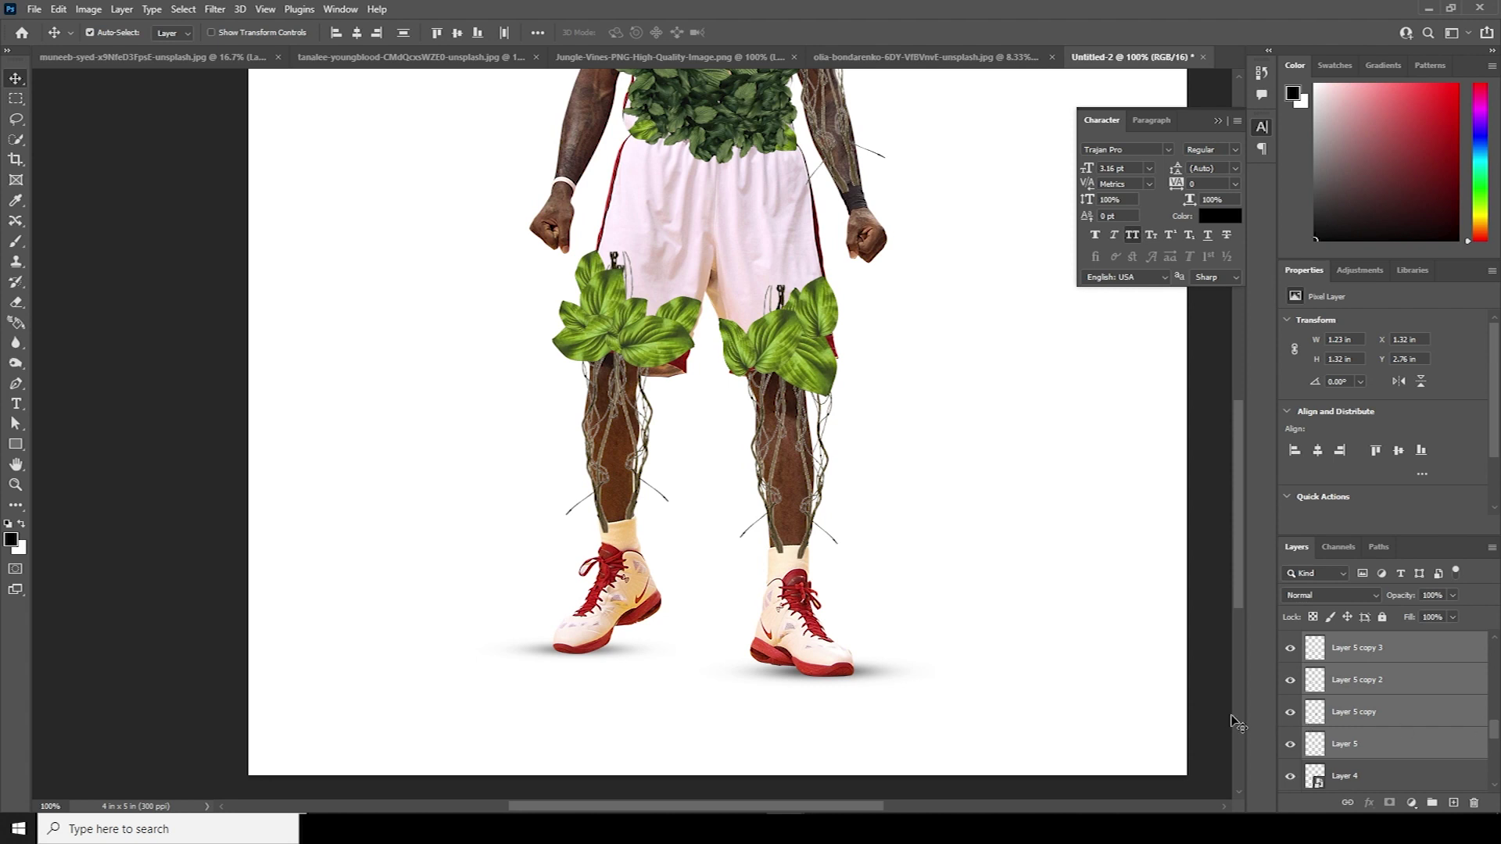
pyautogui.hotkey('ctrl', 'g')
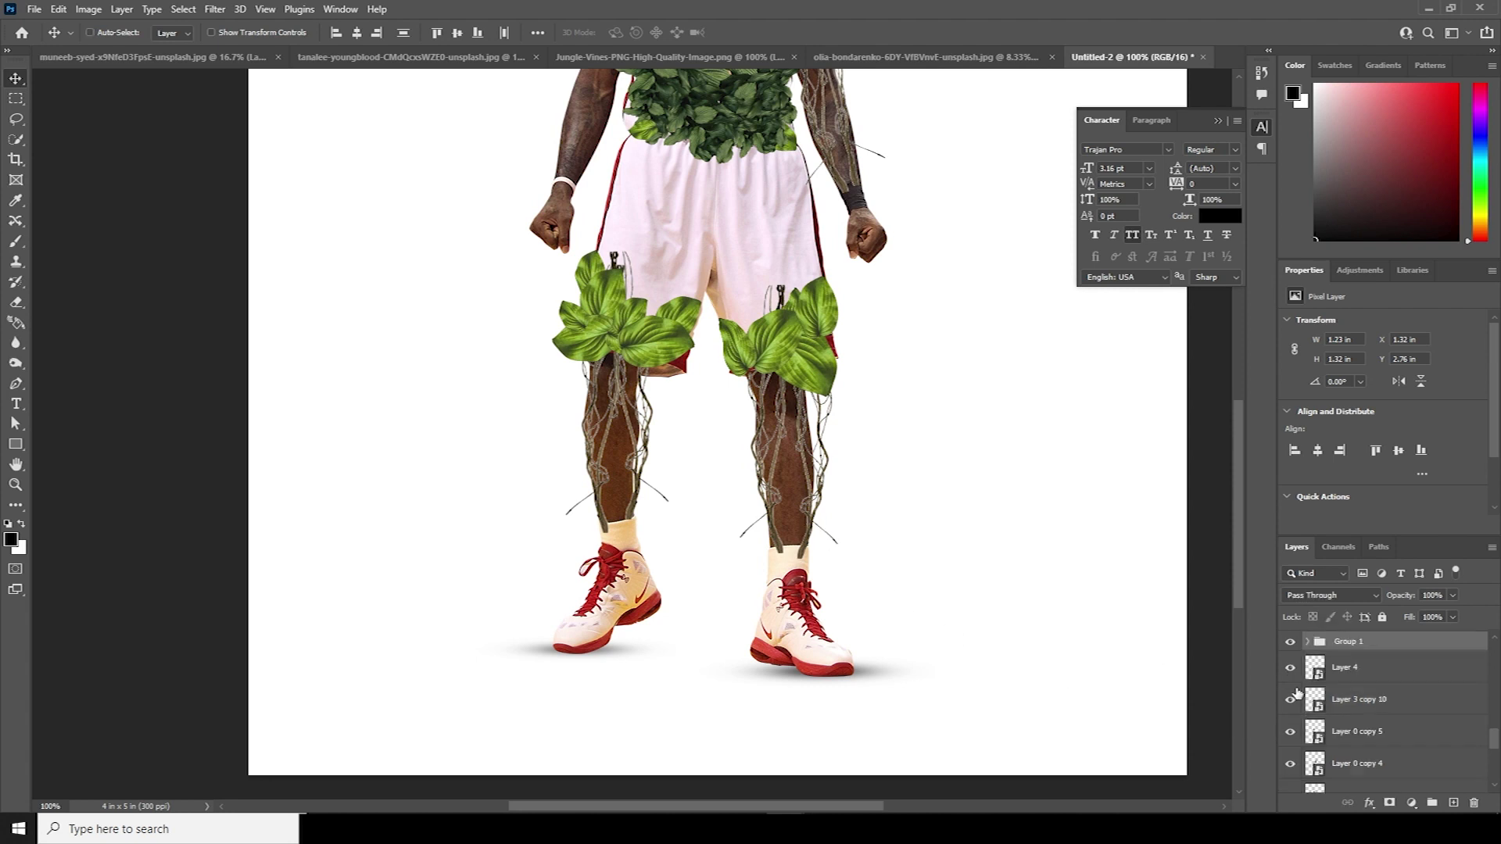
pyautogui.click(1290, 641)
pyautogui.click(1290, 642)
pyautogui.doubleClick(1346, 643)
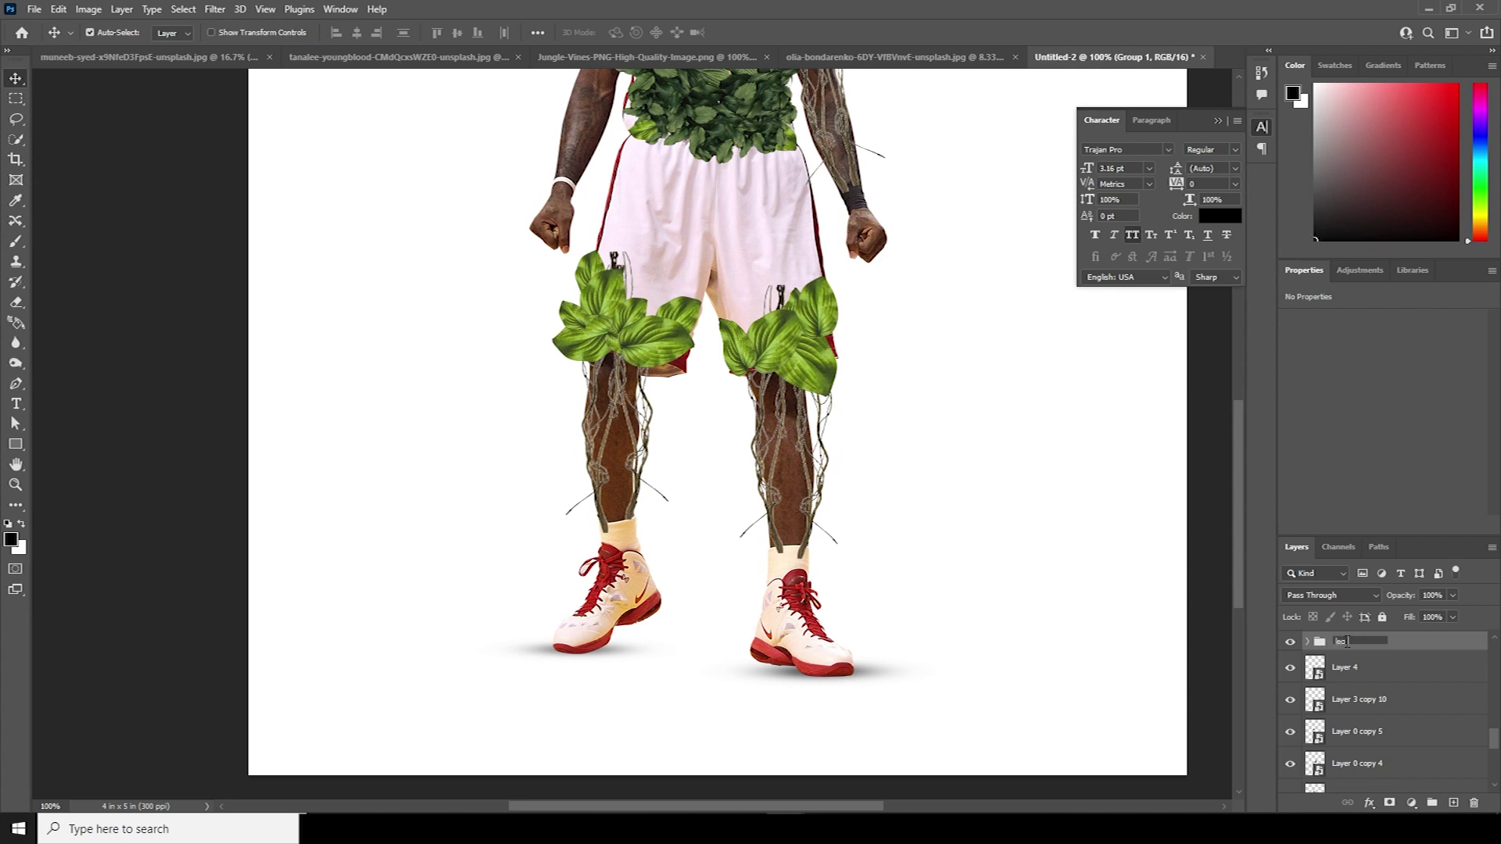
# Step: Move Layer 4 above the leg vines group, directly beneath Layer 4 copy
pyautogui.click(1335, 670)
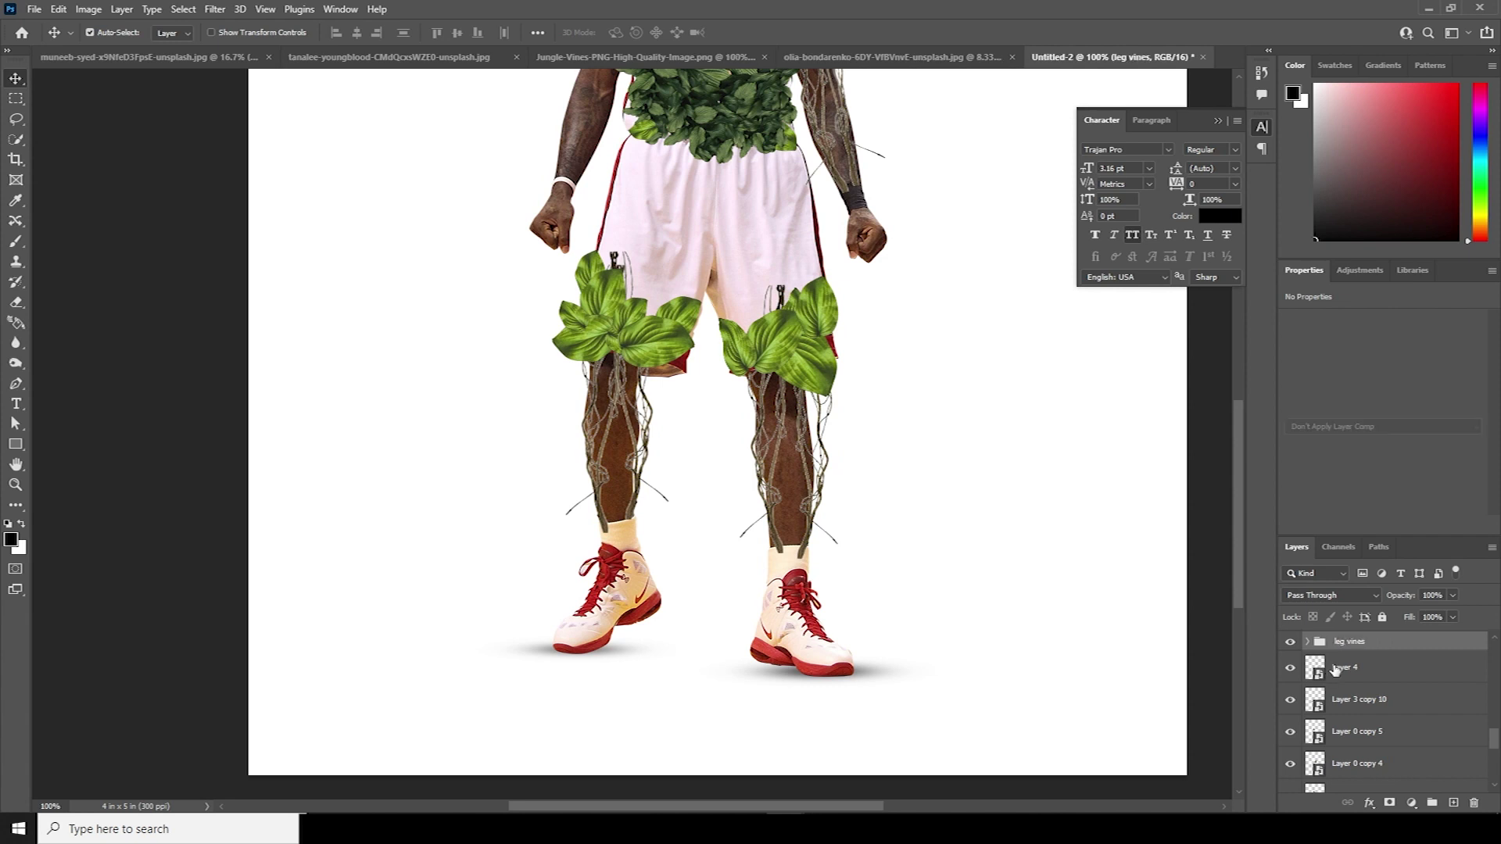
pyautogui.moveTo(863, 283); pyautogui.dragTo(869, 393)
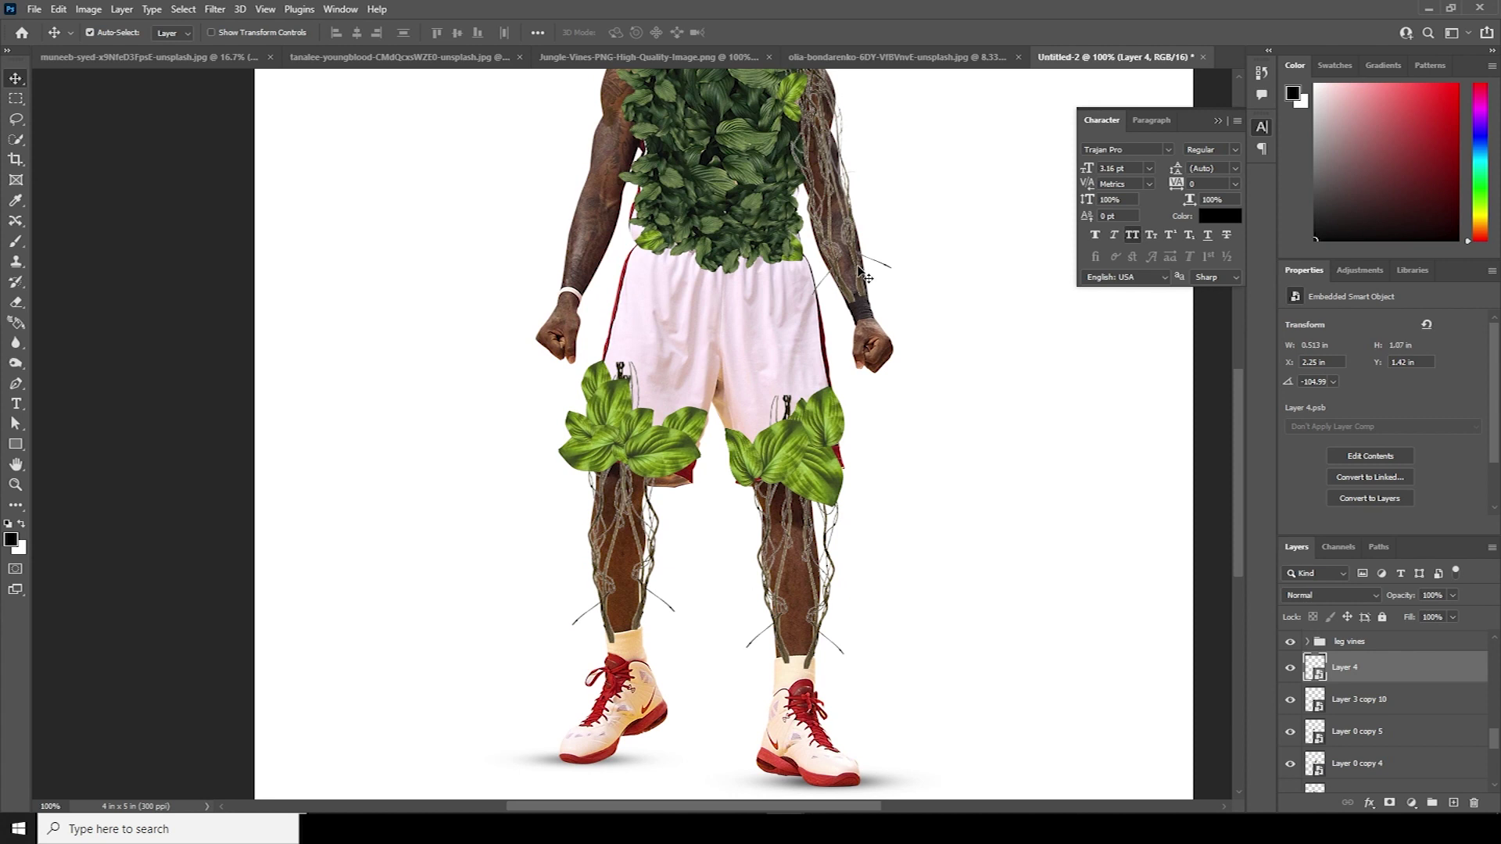
pyautogui.rightClick(852, 270)
pyautogui.click(869, 277)
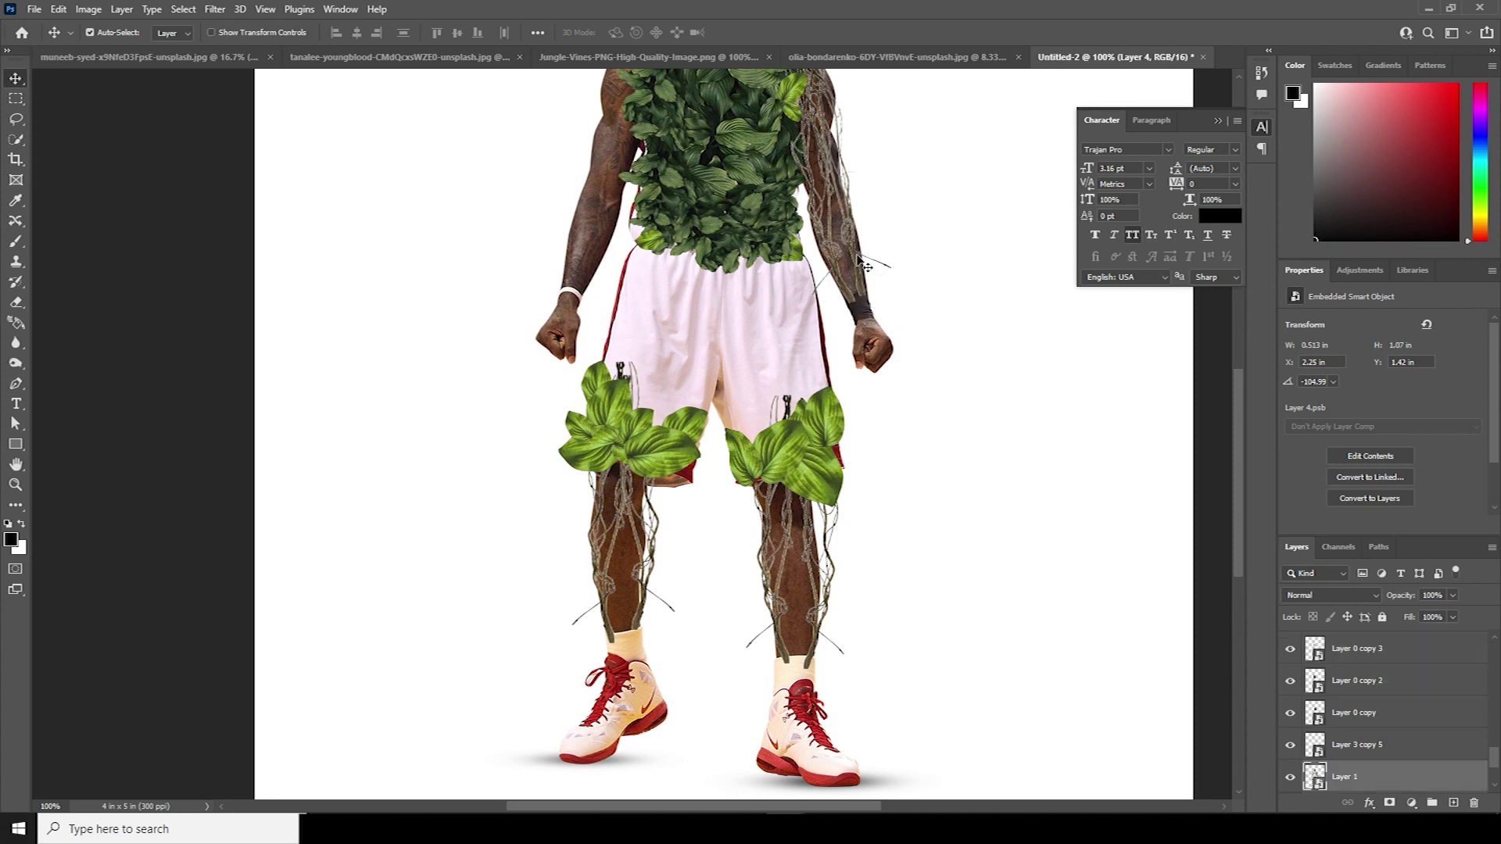
pyautogui.rightClick(870, 302)
pyautogui.click(891, 307)
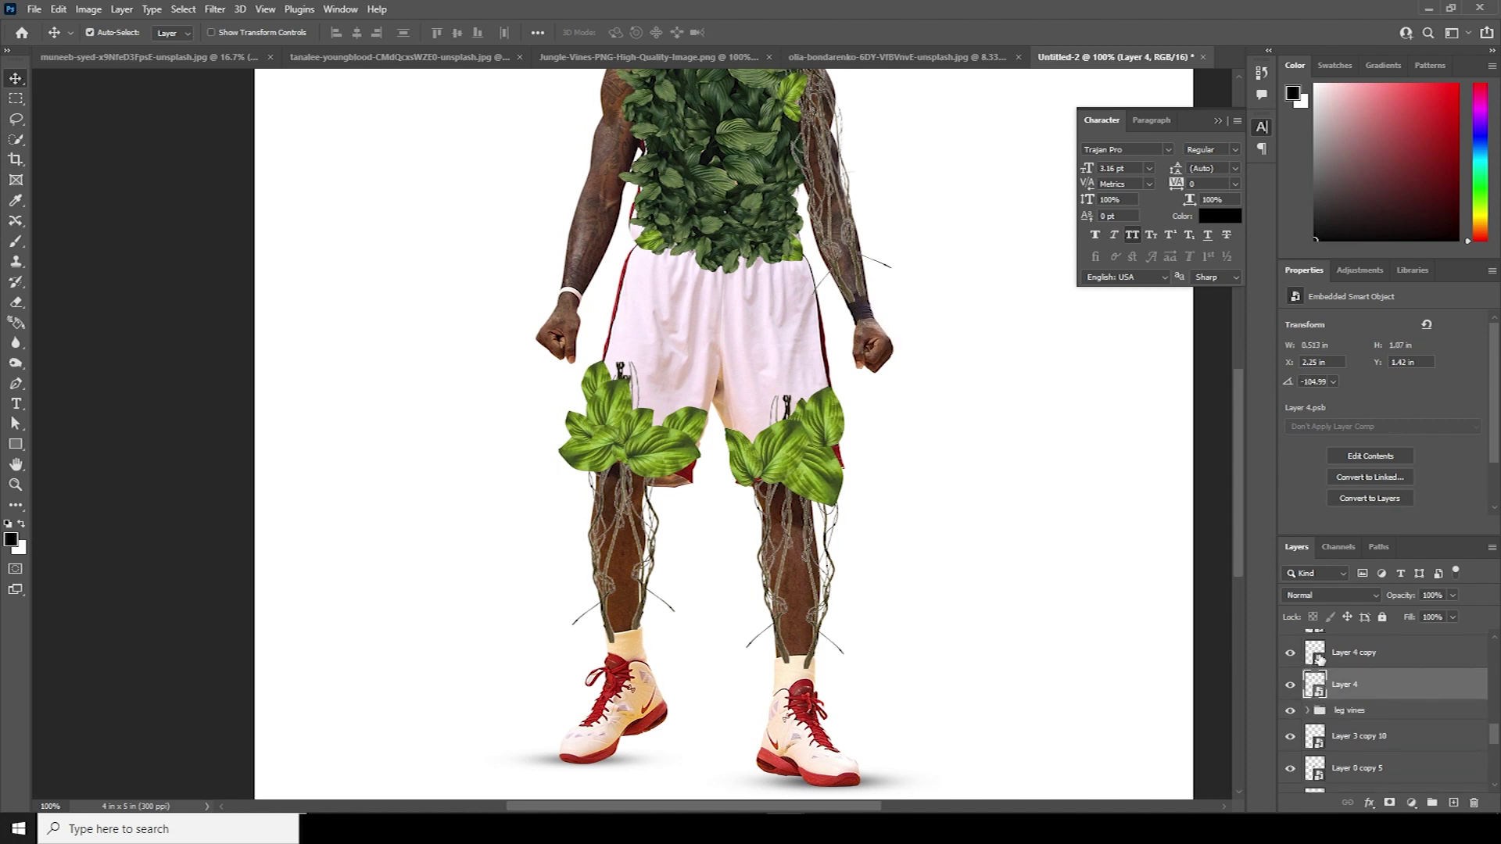
# Step: Group Layer 4 and Layer 4 copy, name the group "hand vines", and check it by switching its visibility off and on
pyautogui.keyDown('shift'); pyautogui.click(1322, 662); pyautogui.keyUp('shift')
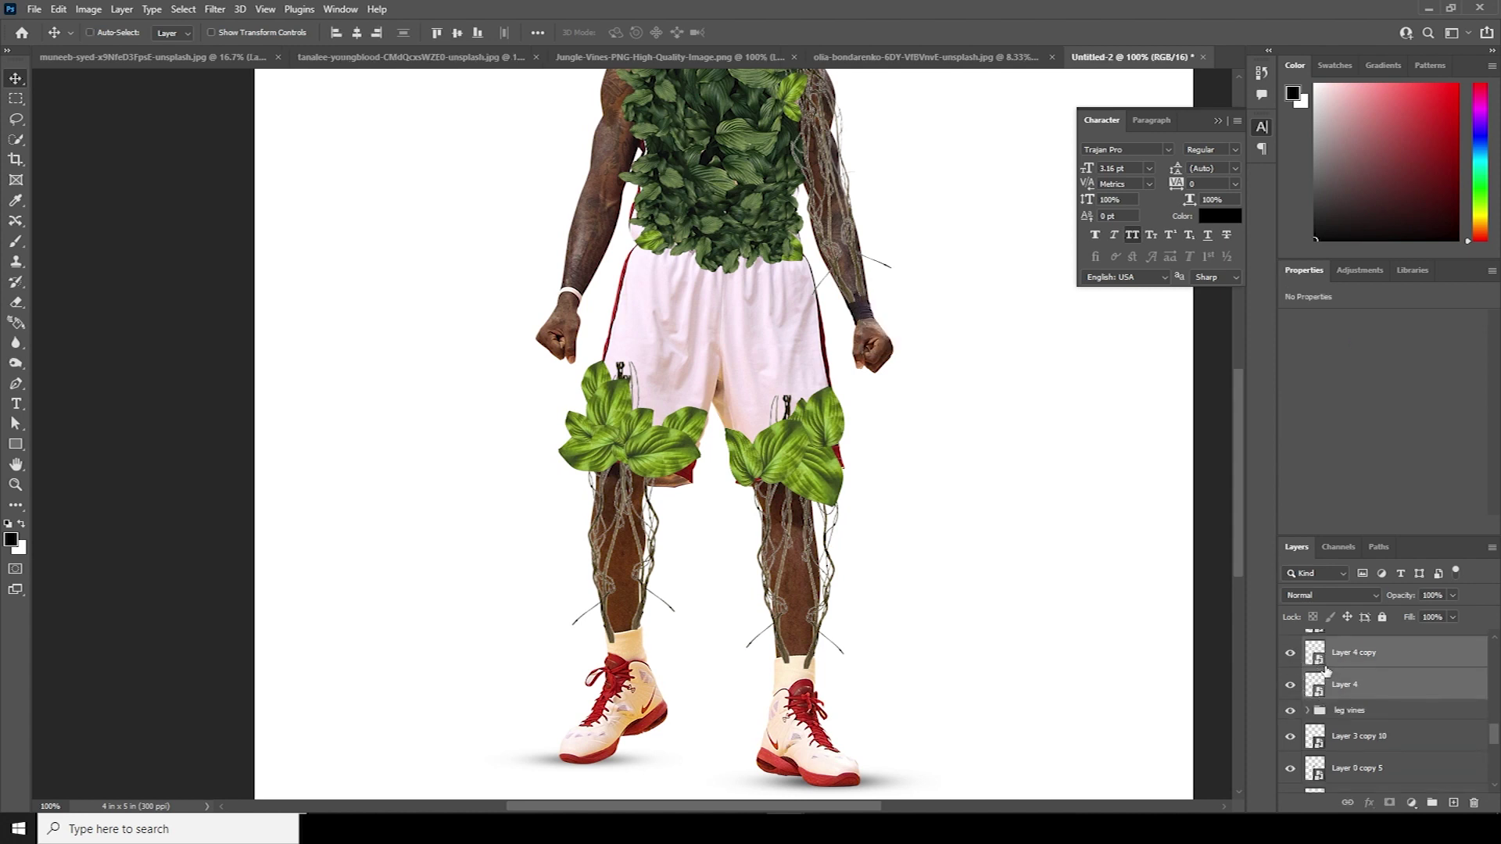
pyautogui.hotkey('ctrl', 'g')
pyautogui.click(1290, 646)
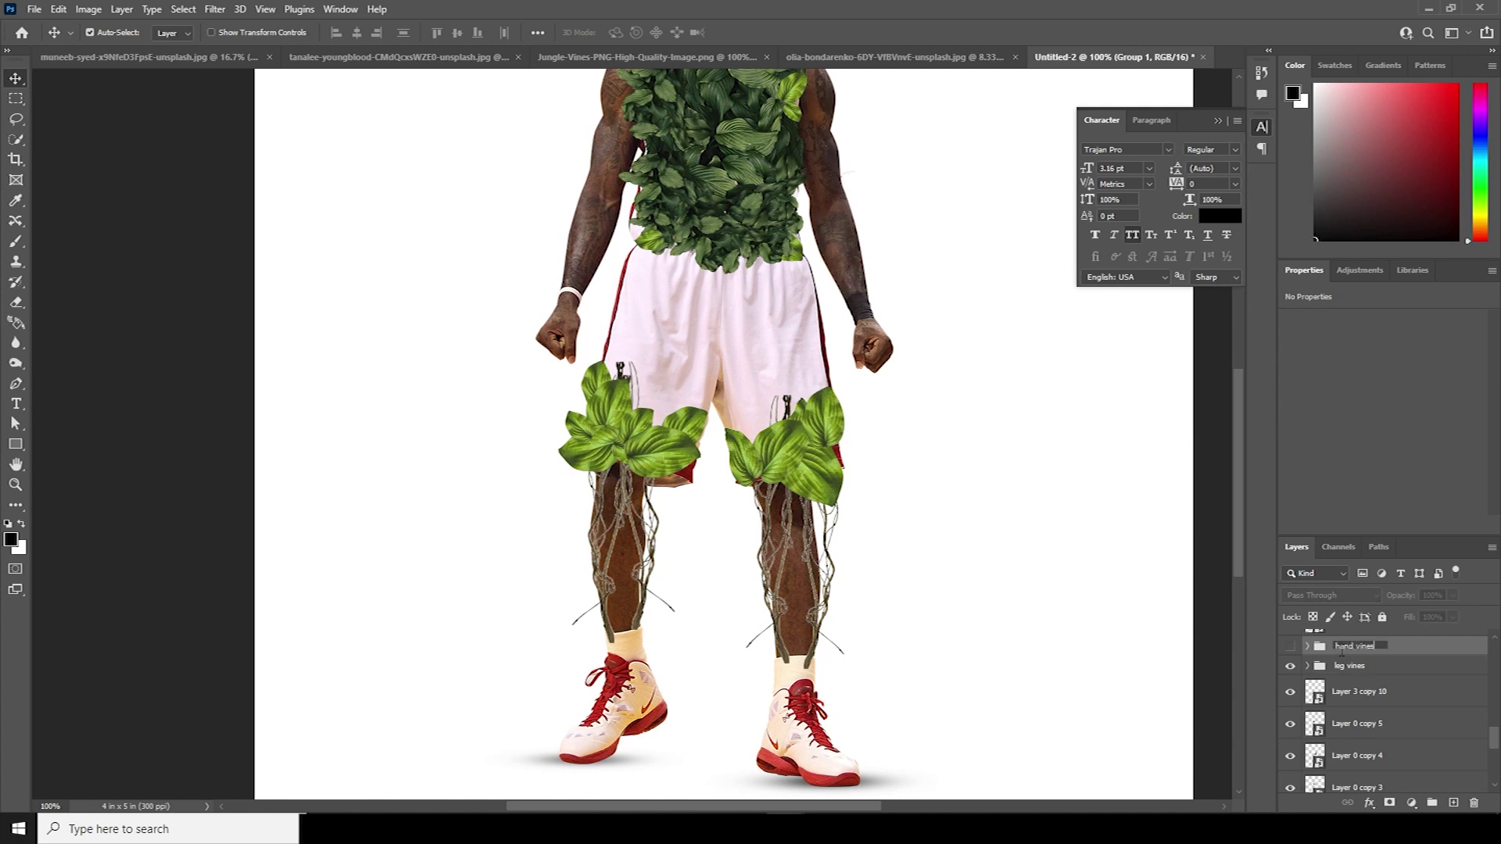
pyautogui.click(1289, 646)
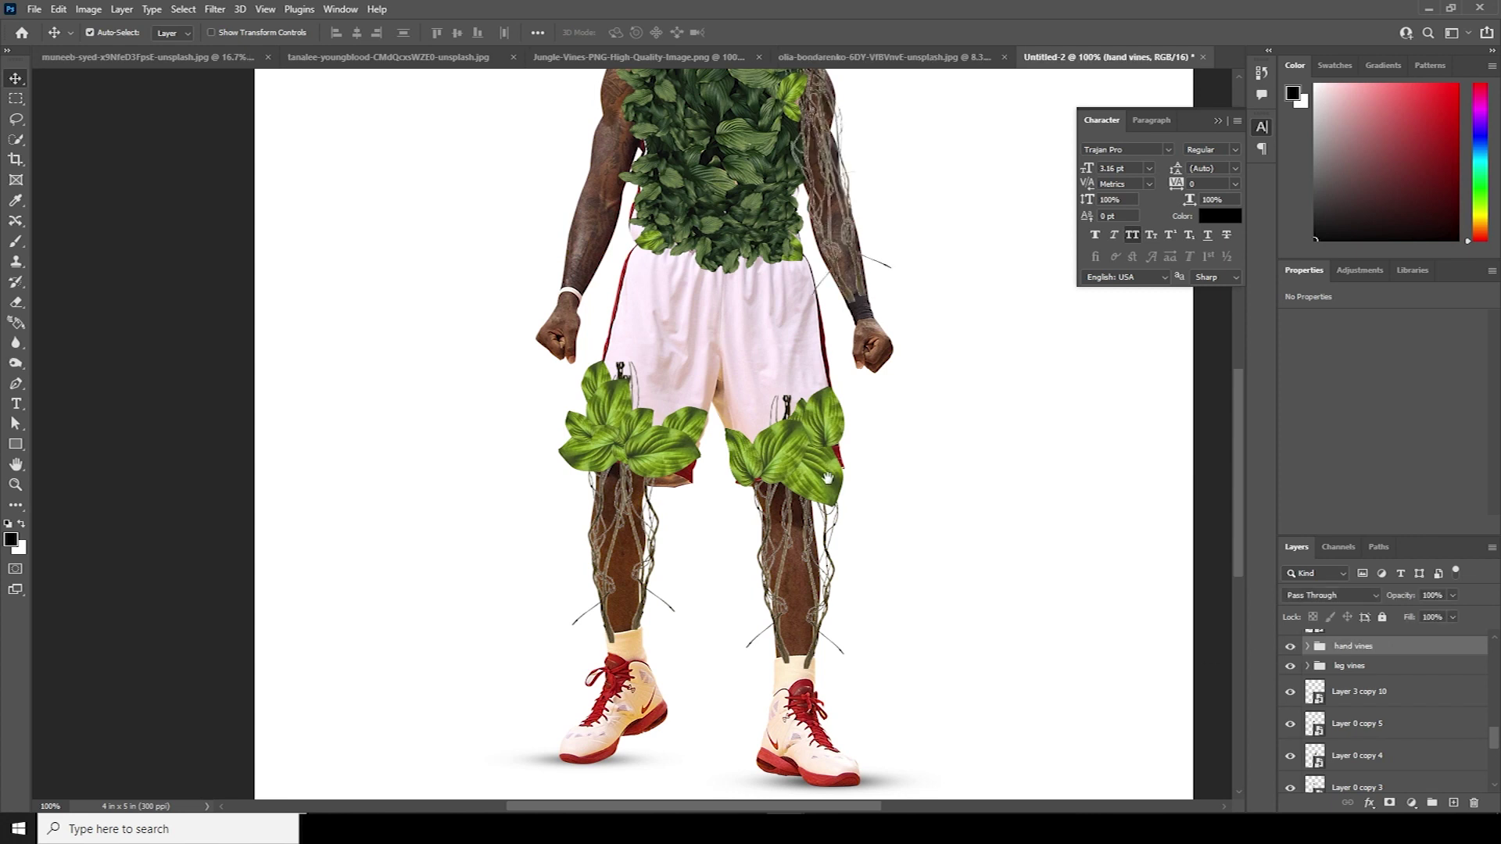
# Step: Place the player photo, Layer 1, in a group of its own named "image jolder" and collapse the group
pyautogui.moveTo(828, 477); pyautogui.dragTo(844, 507)
pyautogui.moveTo(1494, 743); pyautogui.dragTo(1463, 774)
pyautogui.click(1331, 714)
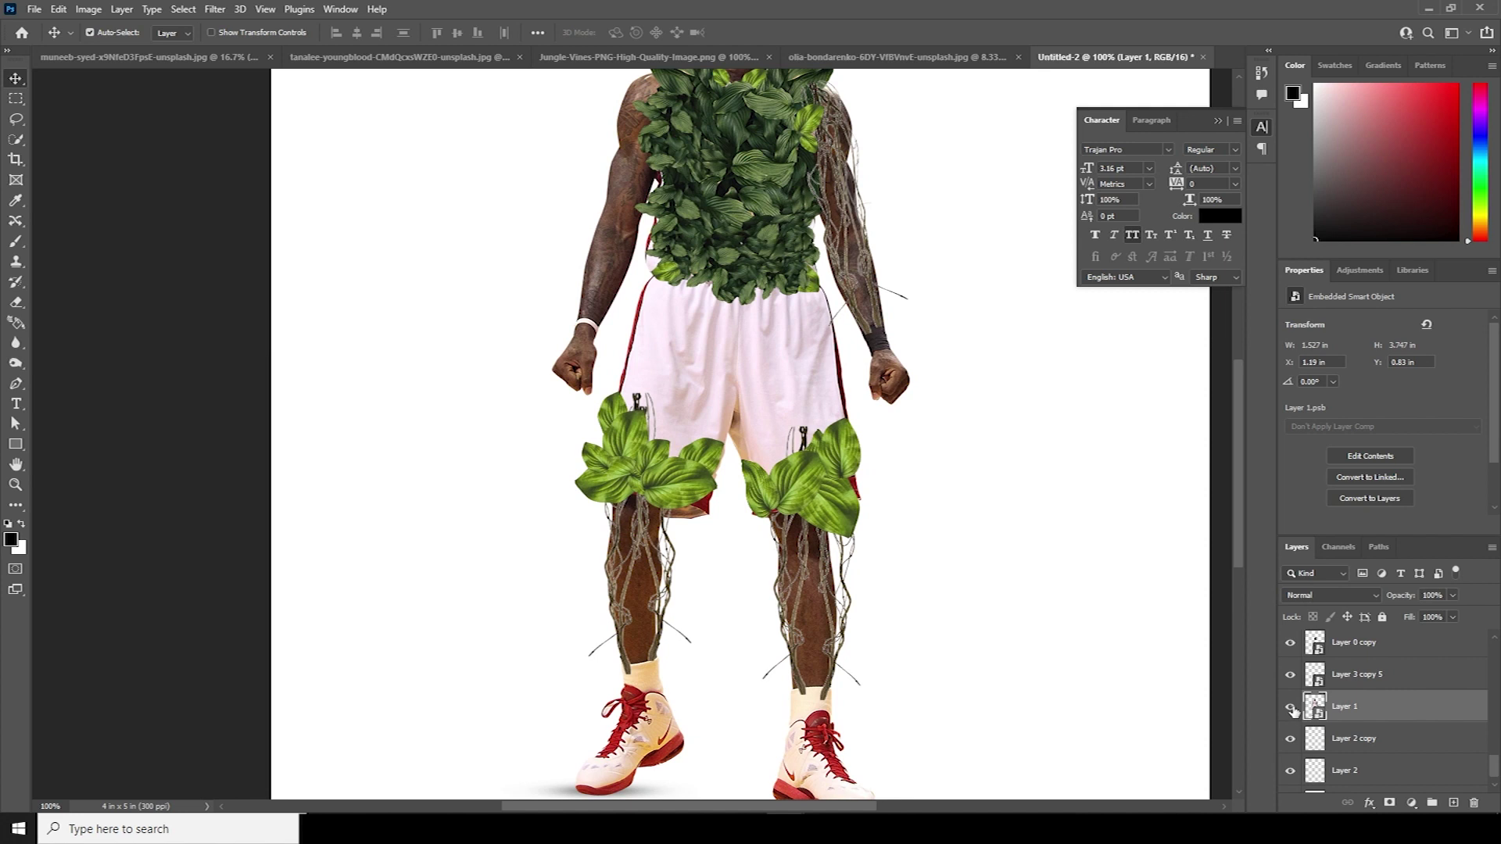
pyautogui.click(1291, 707)
pyautogui.click(1291, 708)
pyautogui.hotkey('ctrl', 'g')
pyautogui.doubleClick(1345, 701)
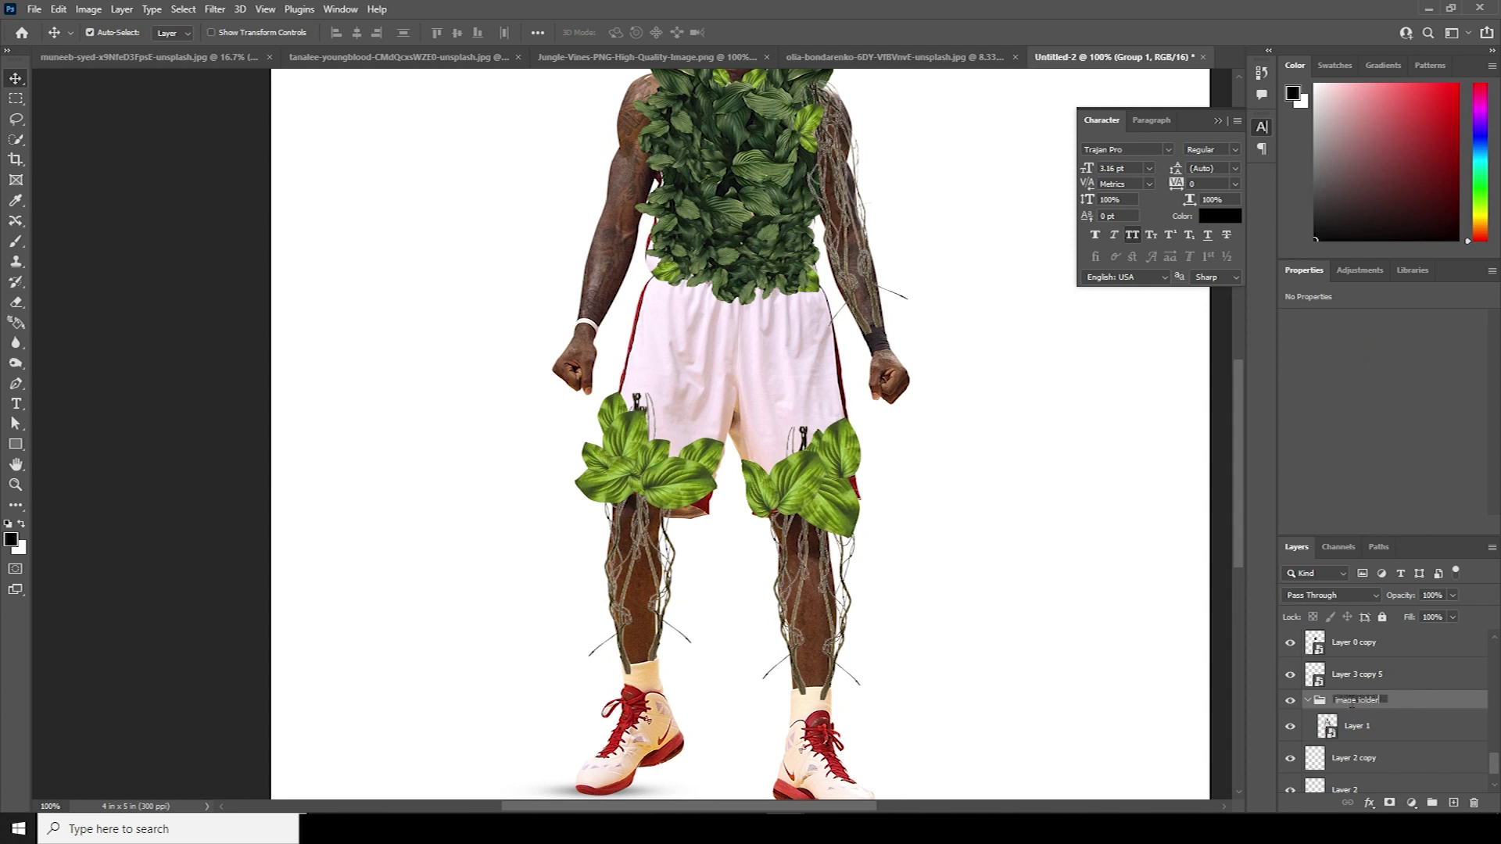
pyautogui.click(1309, 701)
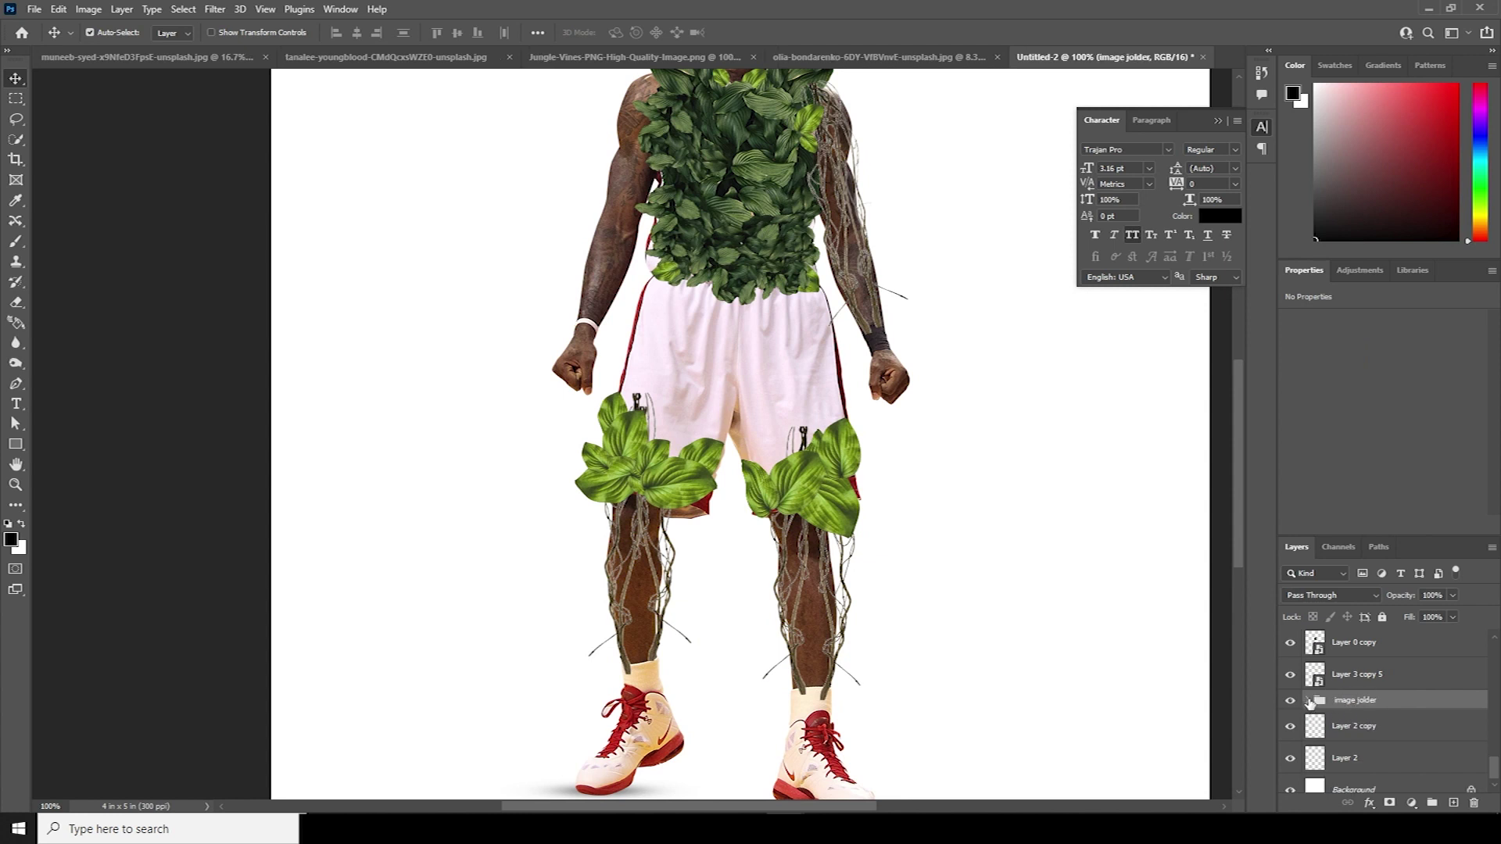
# Step: Add a layer mask to the image jolder group and set up a hard round black brush at 70 px
pyautogui.click(1388, 804)
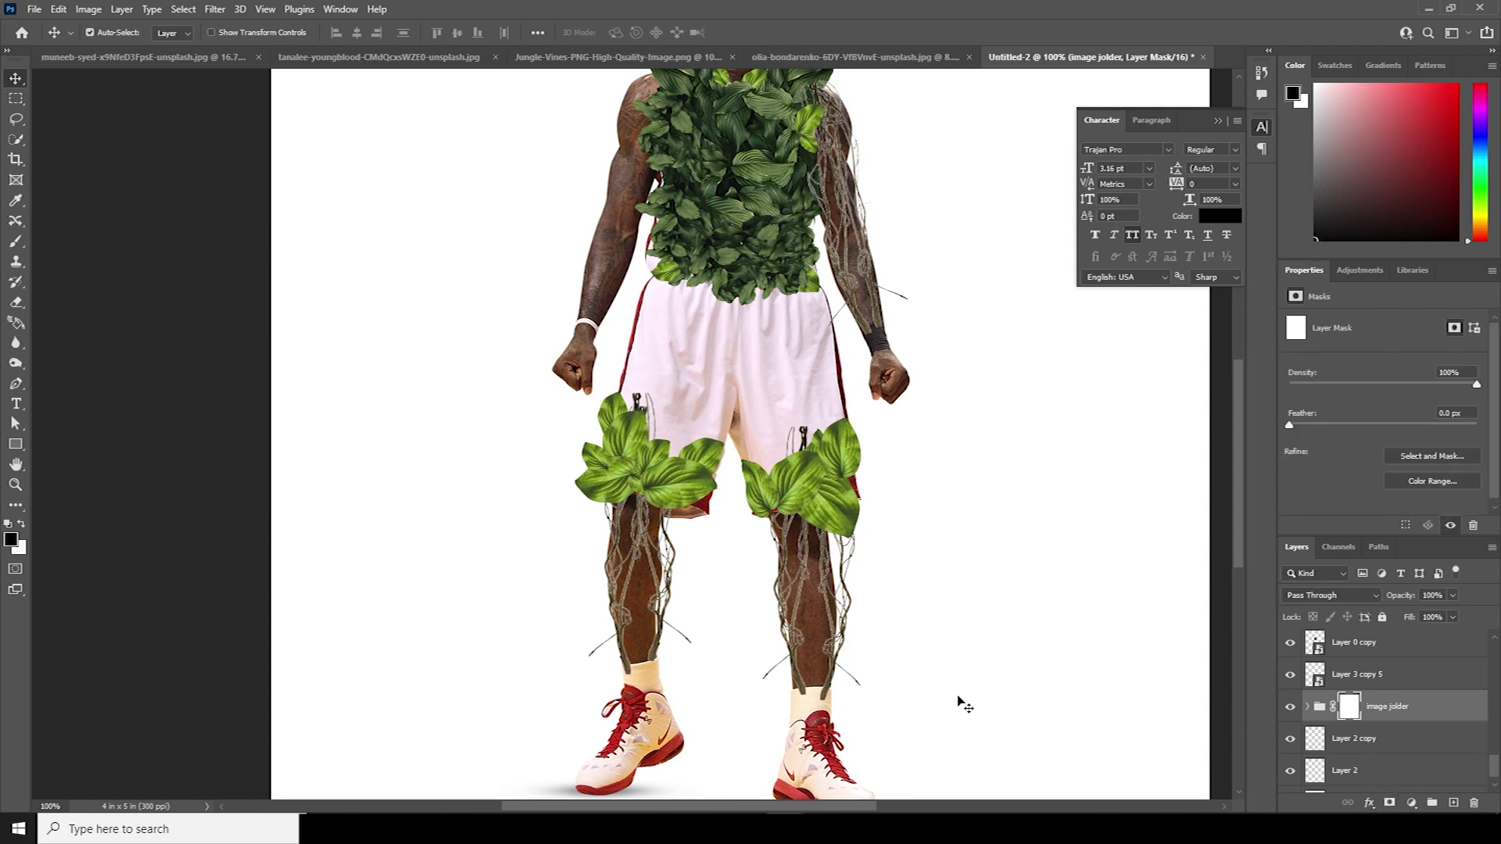
pyautogui.press('b')
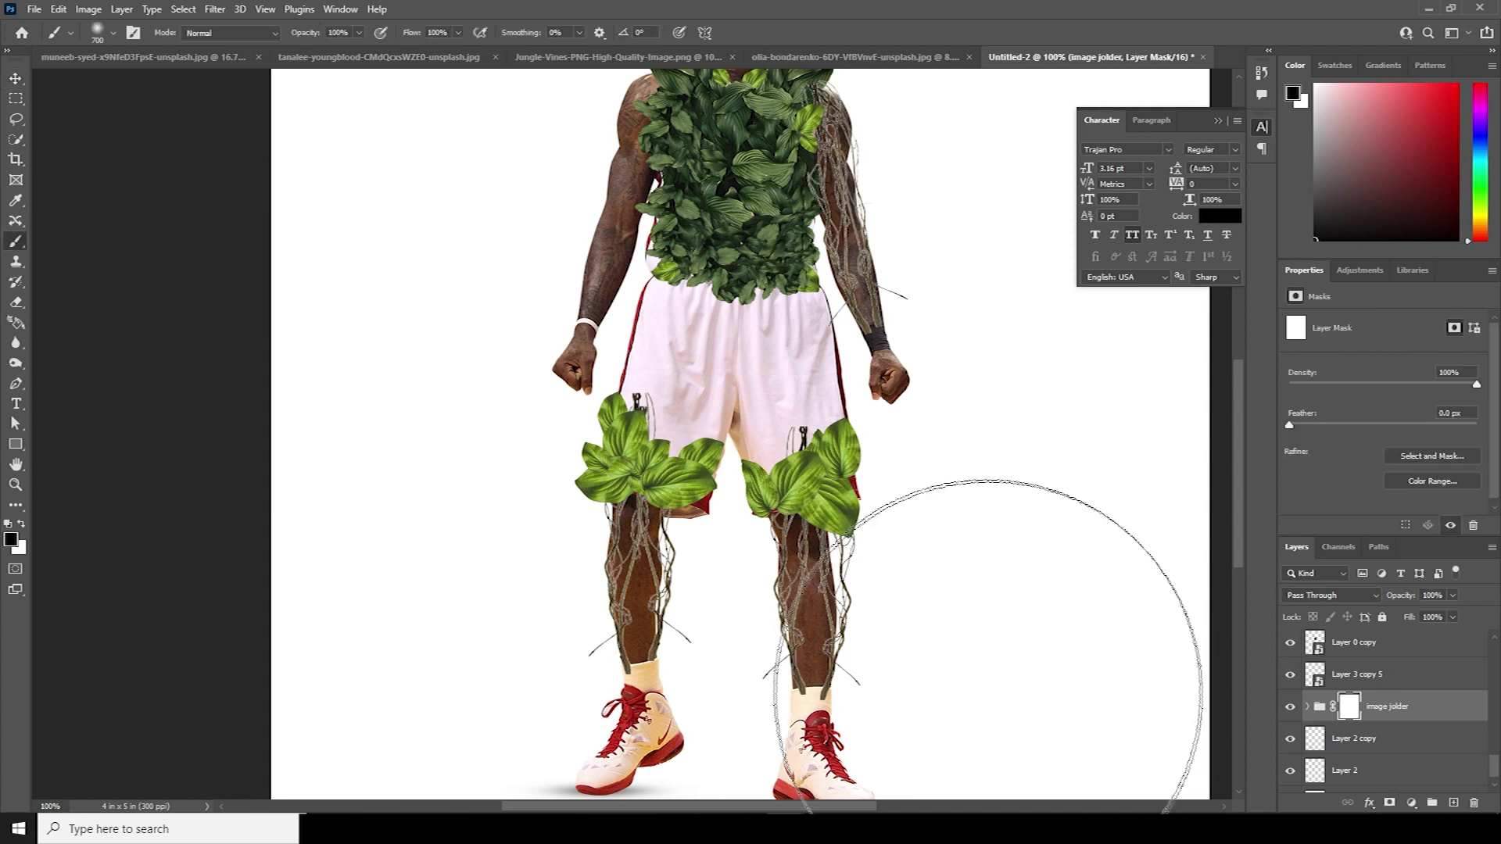
pyautogui.click(99, 34)
pyautogui.doubleClick(151, 245)
pyautogui.moveTo(743, 376); pyautogui.dragTo(718, 402)
pyautogui.press('[')
pyautogui.press('[')
pyautogui.press('[')
pyautogui.press('[')
pyautogui.press('[')
pyautogui.press('[')
pyautogui.press('[')
pyautogui.press('[')
pyautogui.press('[')
pyautogui.press('[')
pyautogui.press('[')
pyautogui.press('[')
pyautogui.press('[')
# Step: Mask out the player's jersey, shorts, vine-covered arm above the wristband, and both legs above the socks, keeping the hands and shoes
pyautogui.moveTo(793, 145)
pyautogui.mouseDown()
pyautogui.moveTo(790, 118)
pyautogui.moveTo(841, 328)
pyautogui.moveTo(821, 324)
pyautogui.moveTo(853, 323)
pyautogui.moveTo(817, 336)
pyautogui.mouseUp()
pyautogui.moveTo(743, 294)
pyautogui.mouseDown()
pyautogui.moveTo(768, 320)
pyautogui.moveTo(767, 289)
pyautogui.moveTo(661, 291)
pyautogui.moveTo(637, 332)
pyautogui.moveTo(622, 415)
pyautogui.moveTo(741, 338)
pyautogui.moveTo(680, 524)
pyautogui.mouseUp()
pyautogui.press('x')
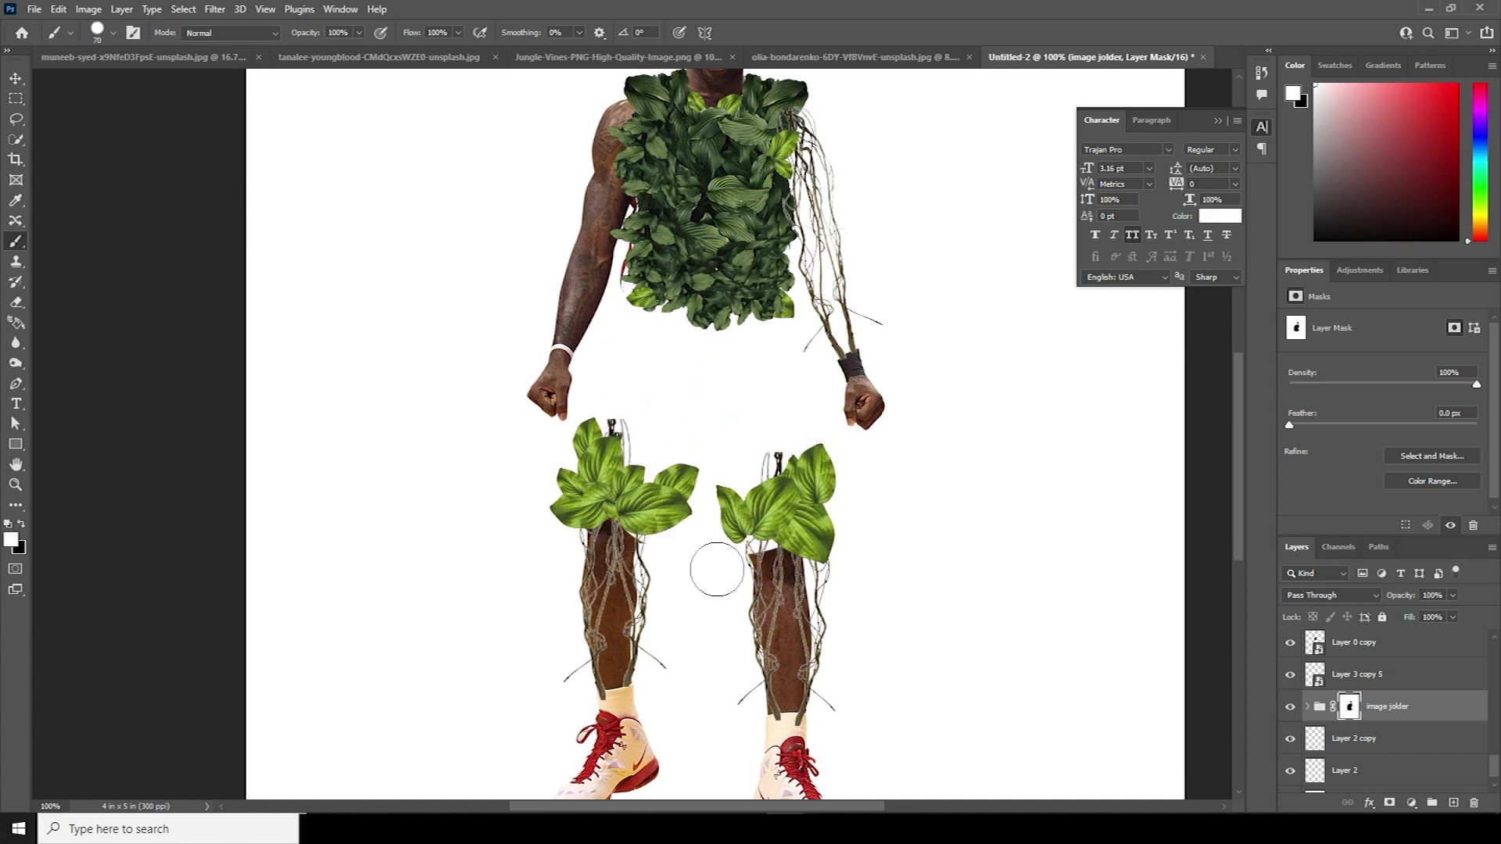
pyautogui.click(751, 280)
pyautogui.moveTo(793, 485)
pyautogui.mouseDown()
pyautogui.moveTo(789, 294)
pyautogui.moveTo(767, 496)
pyautogui.moveTo(780, 494)
pyautogui.moveTo(802, 389)
pyautogui.mouseUp()
pyautogui.press('x')
pyautogui.moveTo(602, 233)
pyautogui.mouseDown()
pyautogui.moveTo(608, 469)
pyautogui.moveTo(591, 229)
pyautogui.mouseUp()
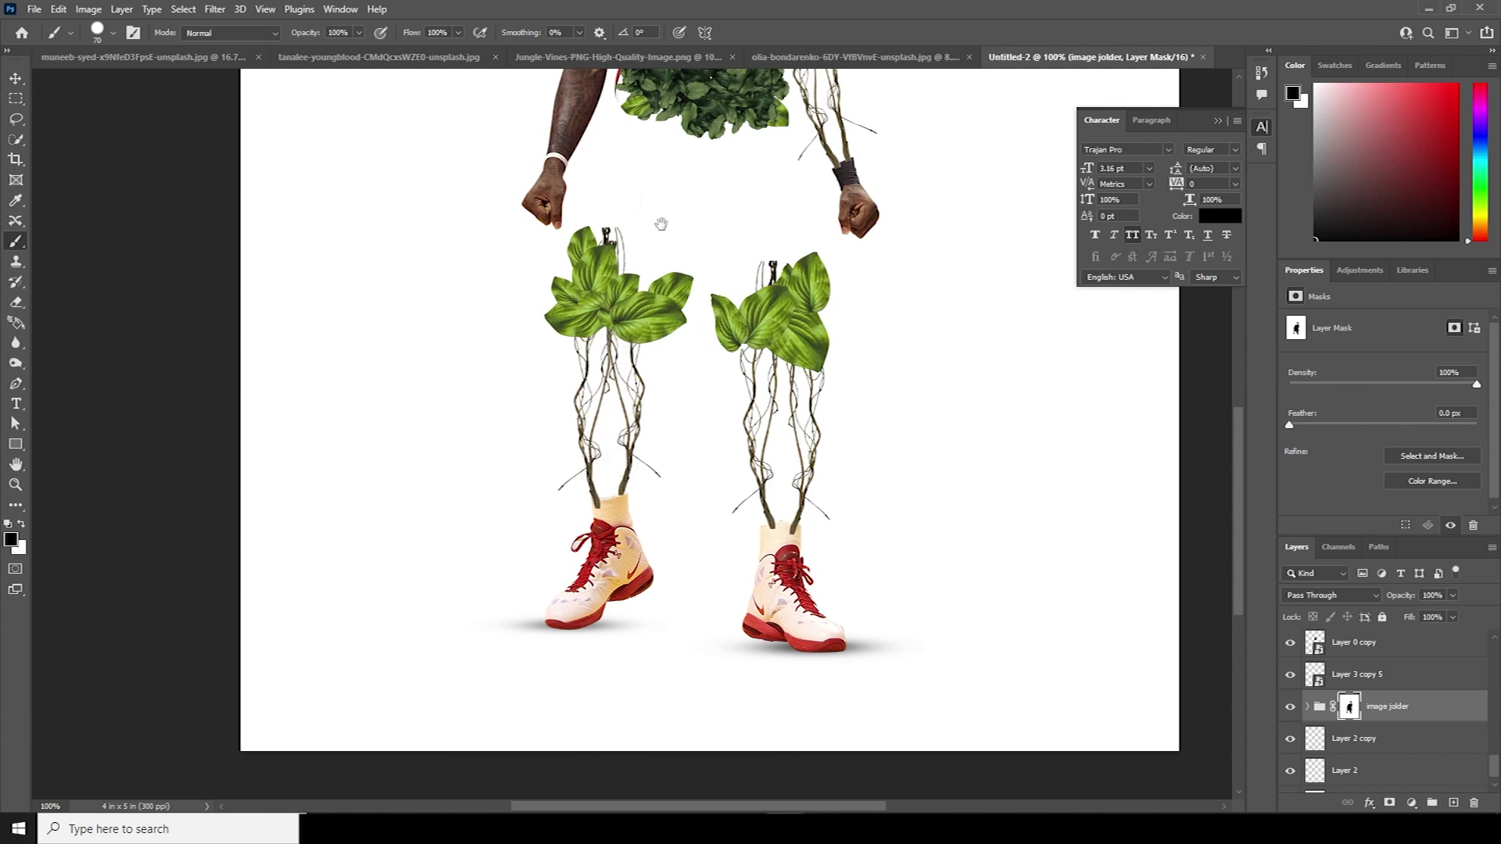
pyautogui.scroll(3, 662, 224)
pyautogui.moveTo(685, 411); pyautogui.dragTo(711, 453)
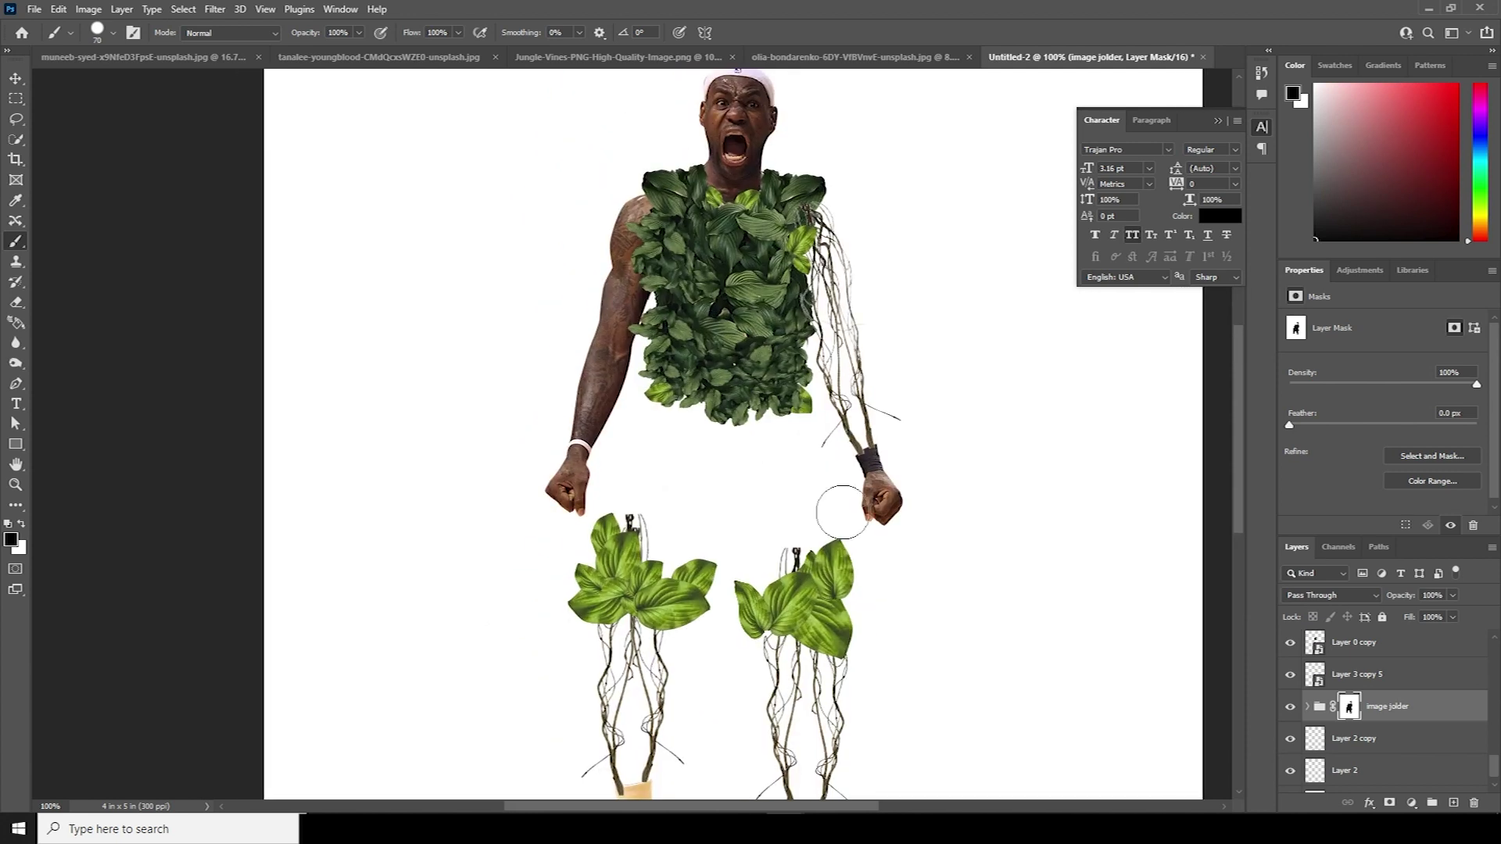
# Step: Move the hand vines and leg vines groups directly beneath the image jolder group
pyautogui.scroll(5, 1421, 694)
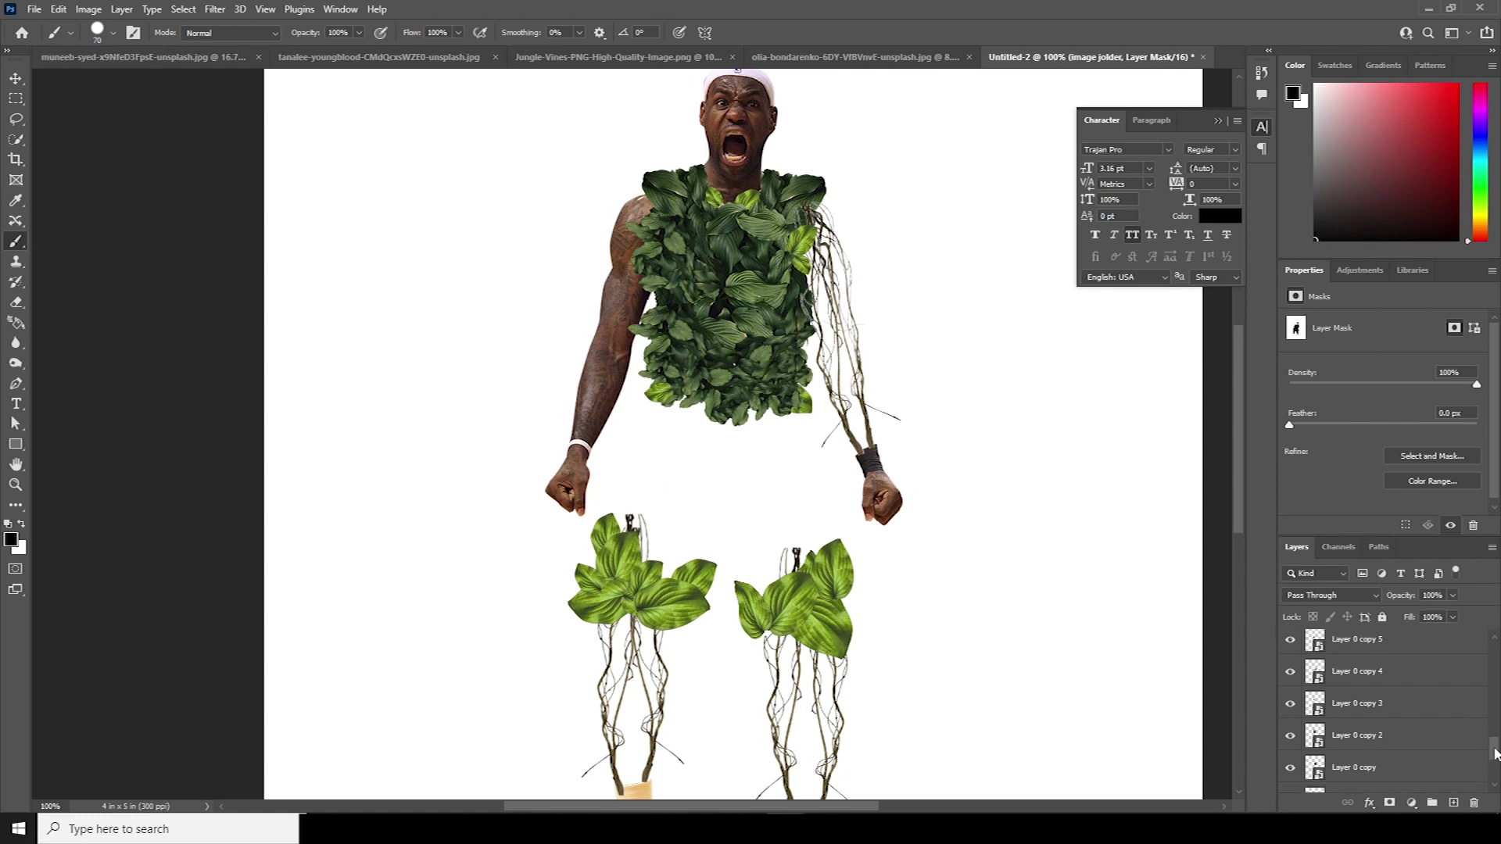
pyautogui.click(1328, 704)
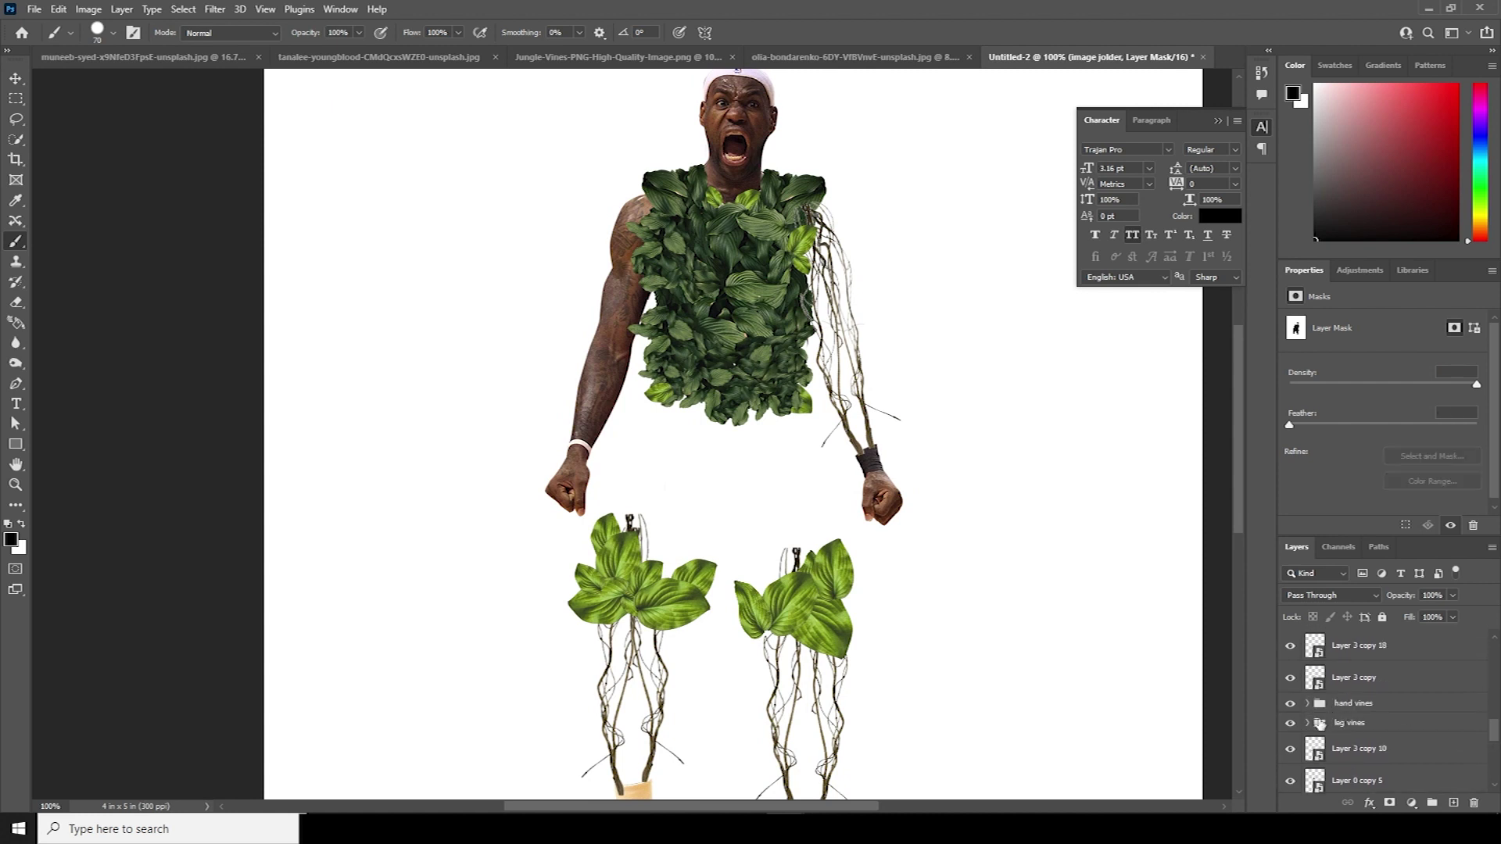
pyautogui.keyDown('shift'); pyautogui.click(1344, 723); pyautogui.keyUp('shift')
pyautogui.moveTo(1344, 722)
pyautogui.mouseDown()
pyautogui.moveTo(1346, 805)
pyautogui.moveTo(1358, 708)
pyautogui.mouseUp()
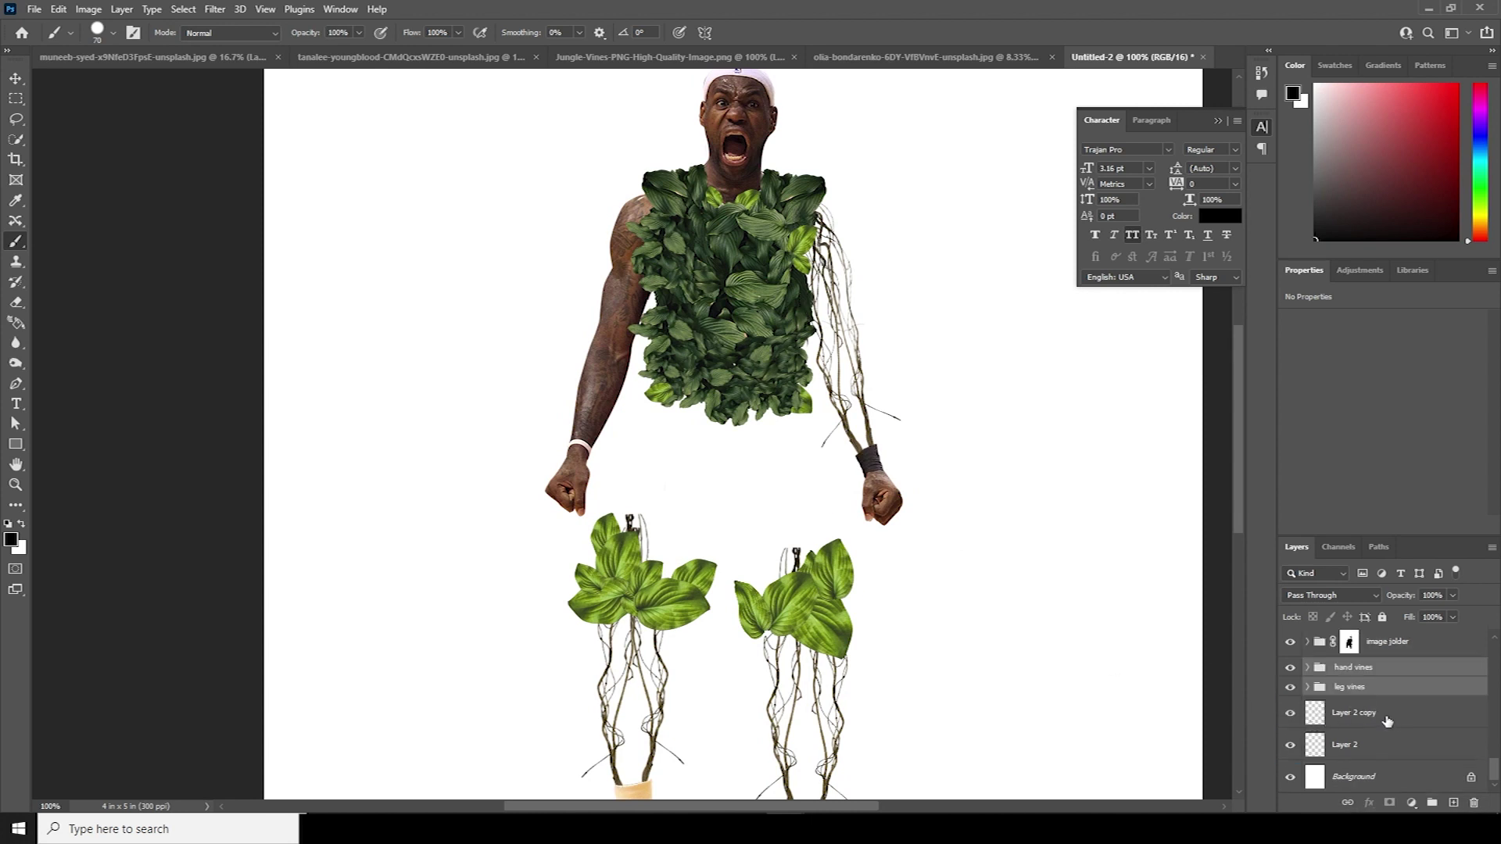
# Step: Add a layer mask to the leg vines group and hide the vine ends that stick out above the shorts' leaves
pyautogui.click(1350, 693)
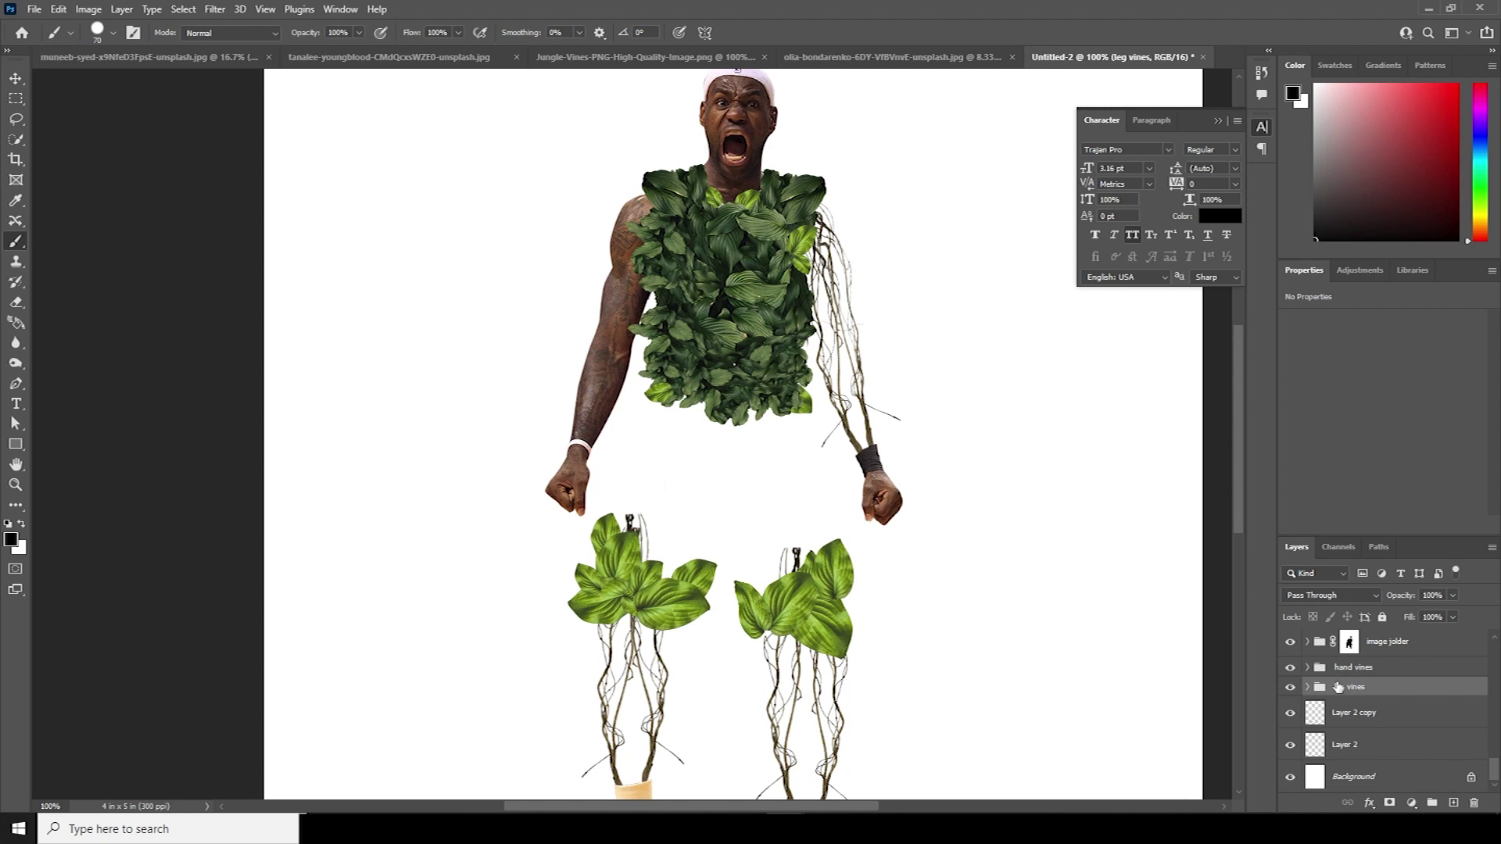
pyautogui.click(1388, 805)
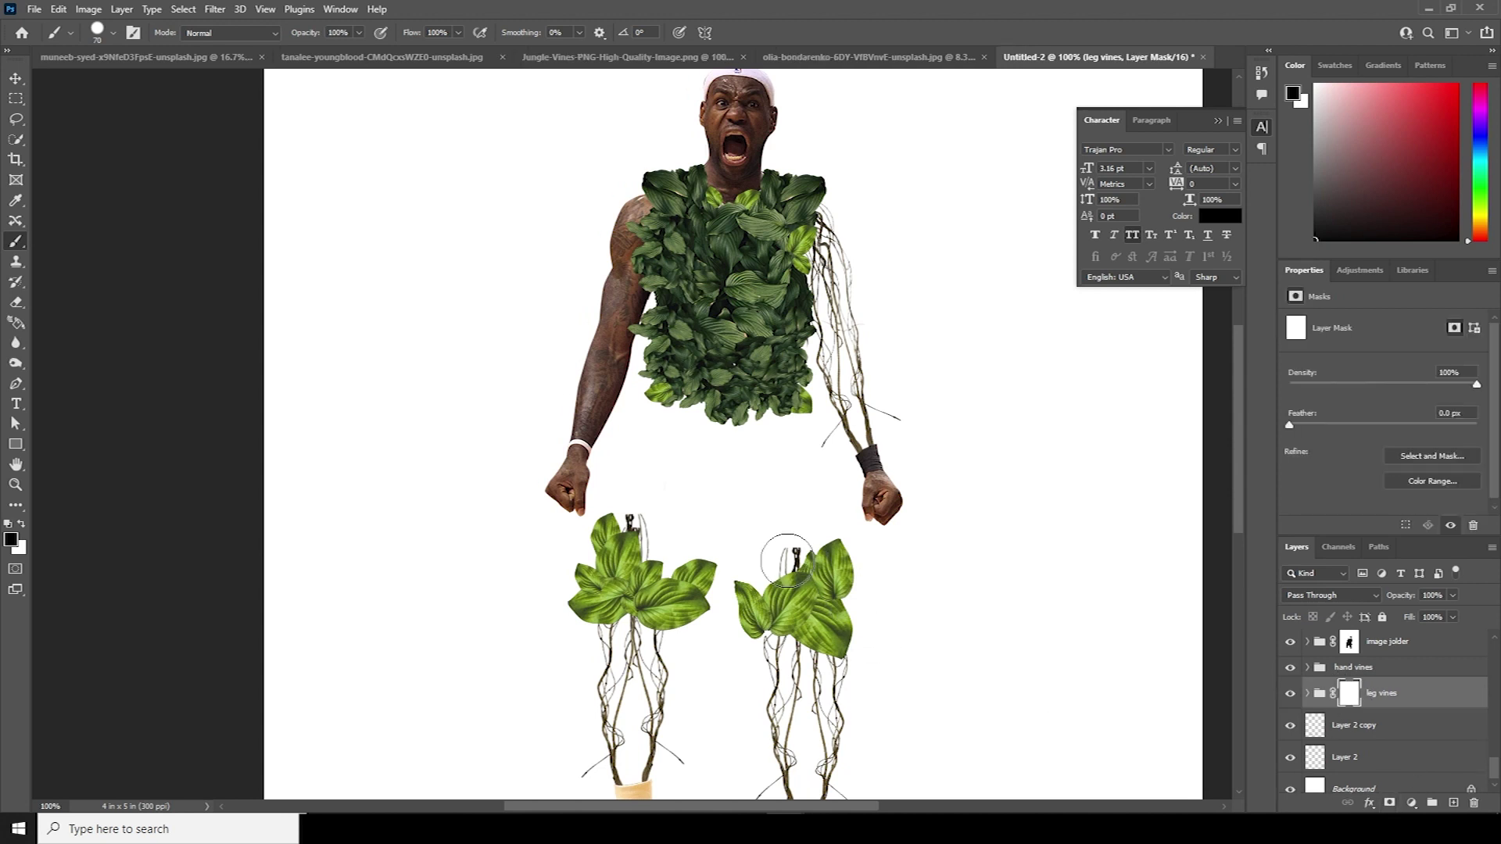
pyautogui.moveTo(638, 522); pyautogui.dragTo(653, 565)
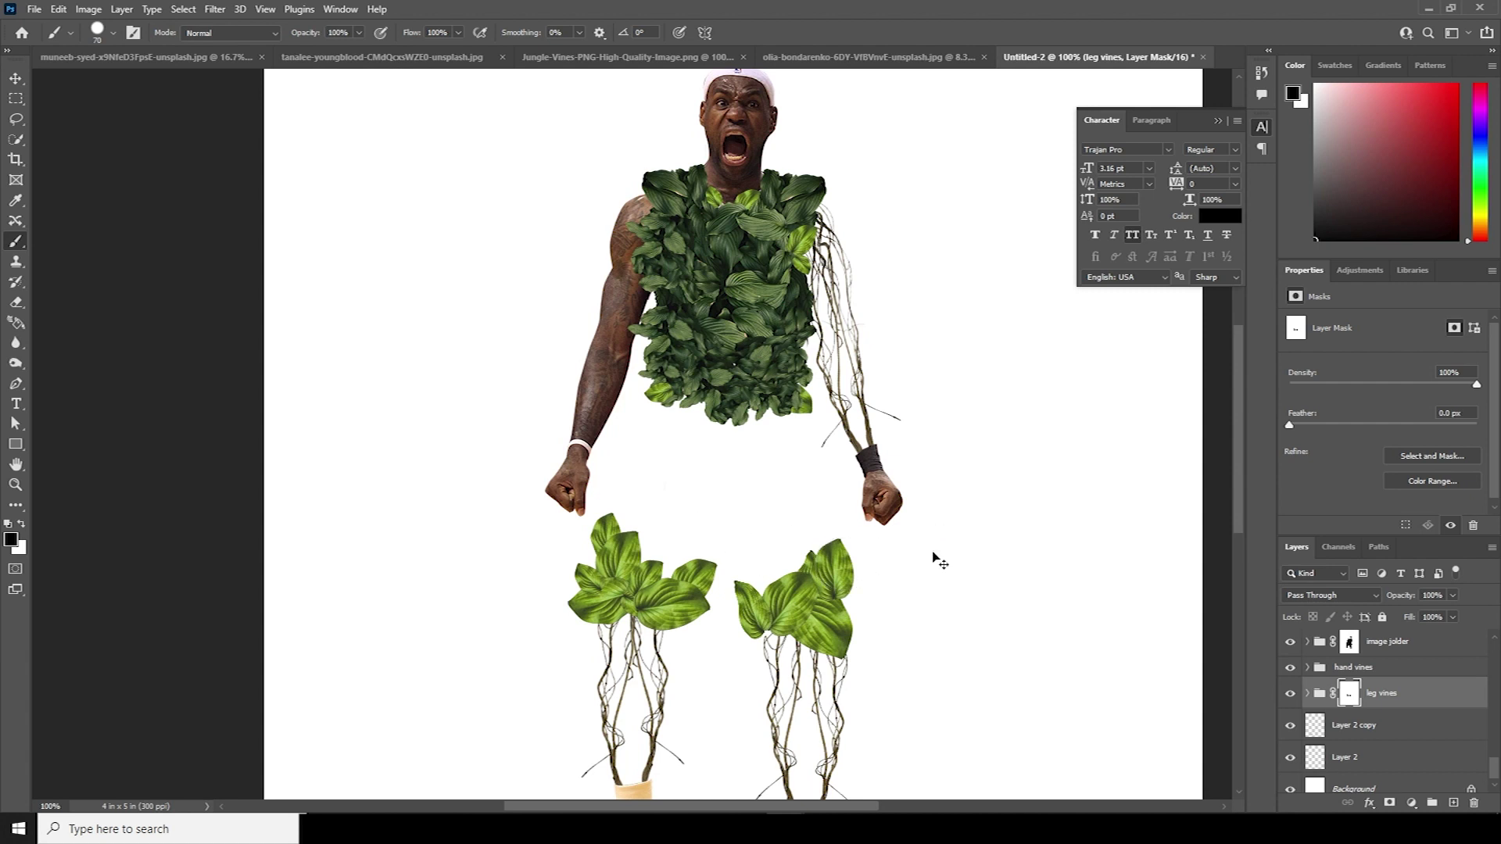
# Step: Select the player photo, Layer 1, and open it in the Camera Raw Filter
pyautogui.hotkey('ctrl', '-')
pyautogui.hotkey('ctrl', '-')
pyautogui.hotkey('ctrl', '-')
pyautogui.hotkey('ctrl', '+')
pyautogui.moveTo(708, 581); pyautogui.dragTo(731, 573)
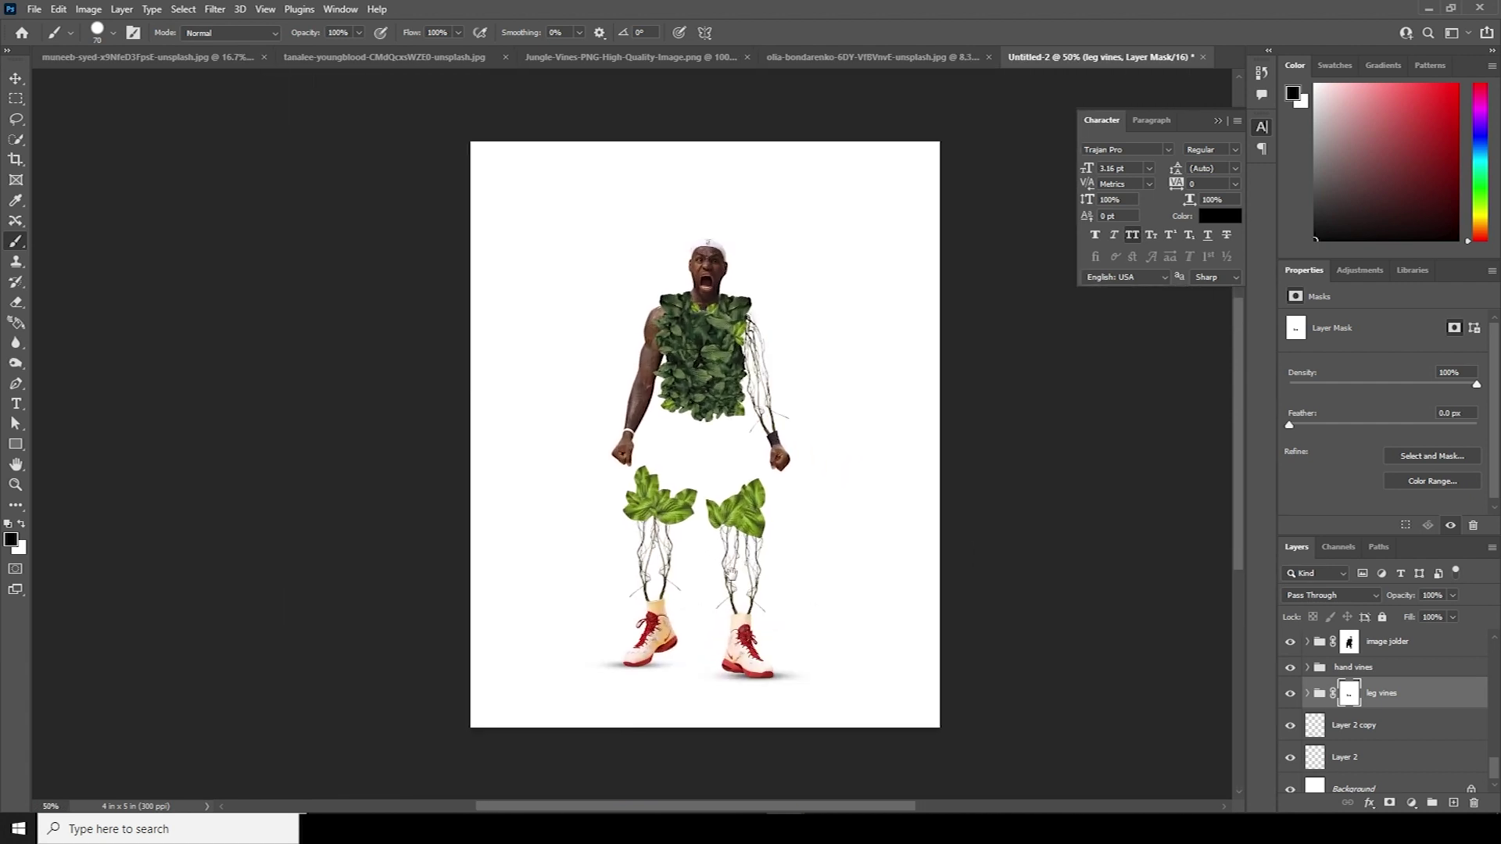
pyautogui.click(16, 79)
pyautogui.click(719, 265)
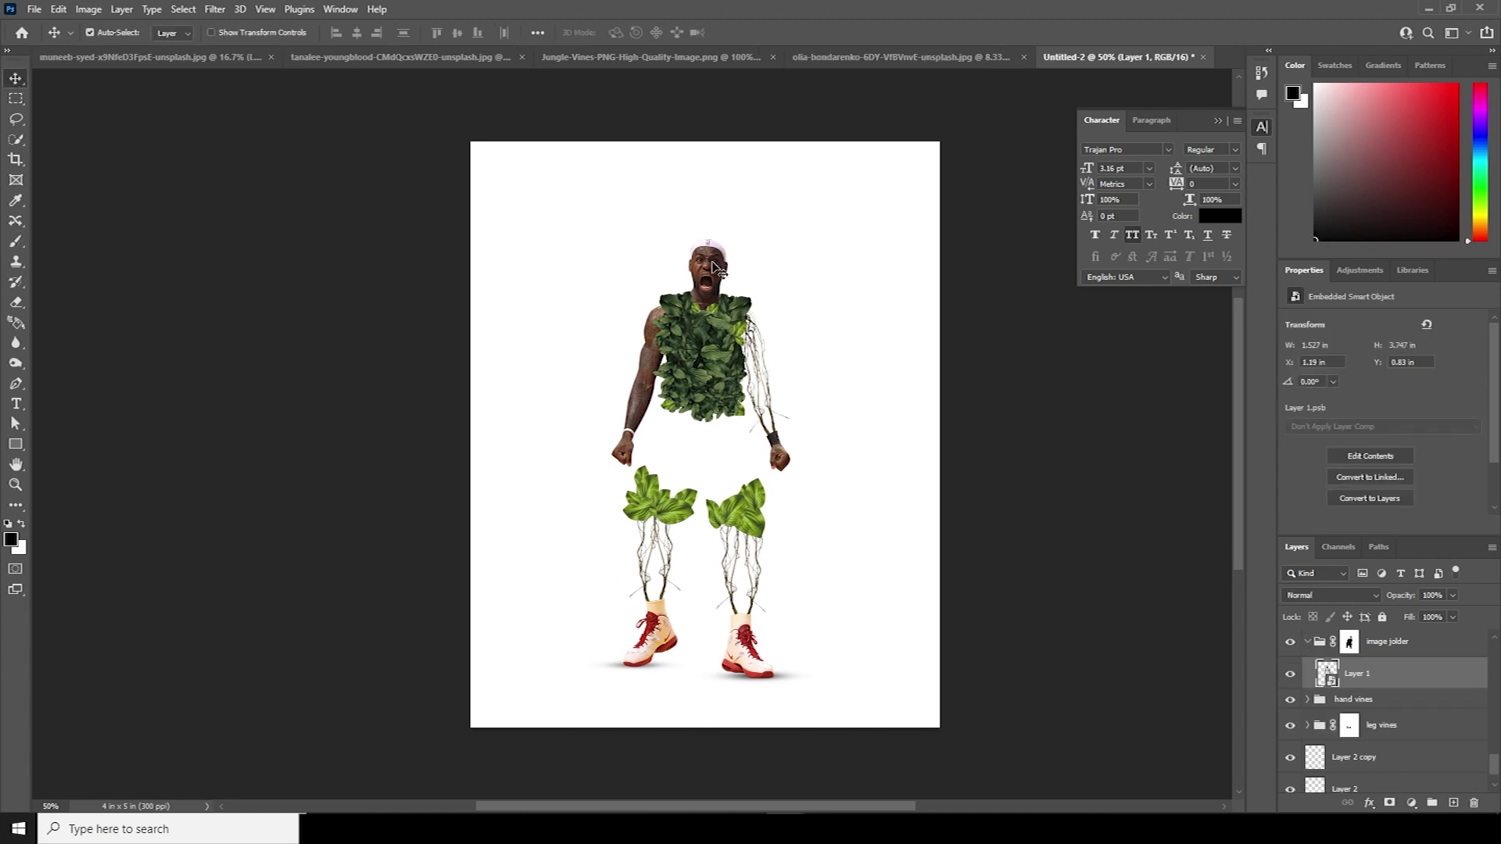
pyautogui.click(217, 10)
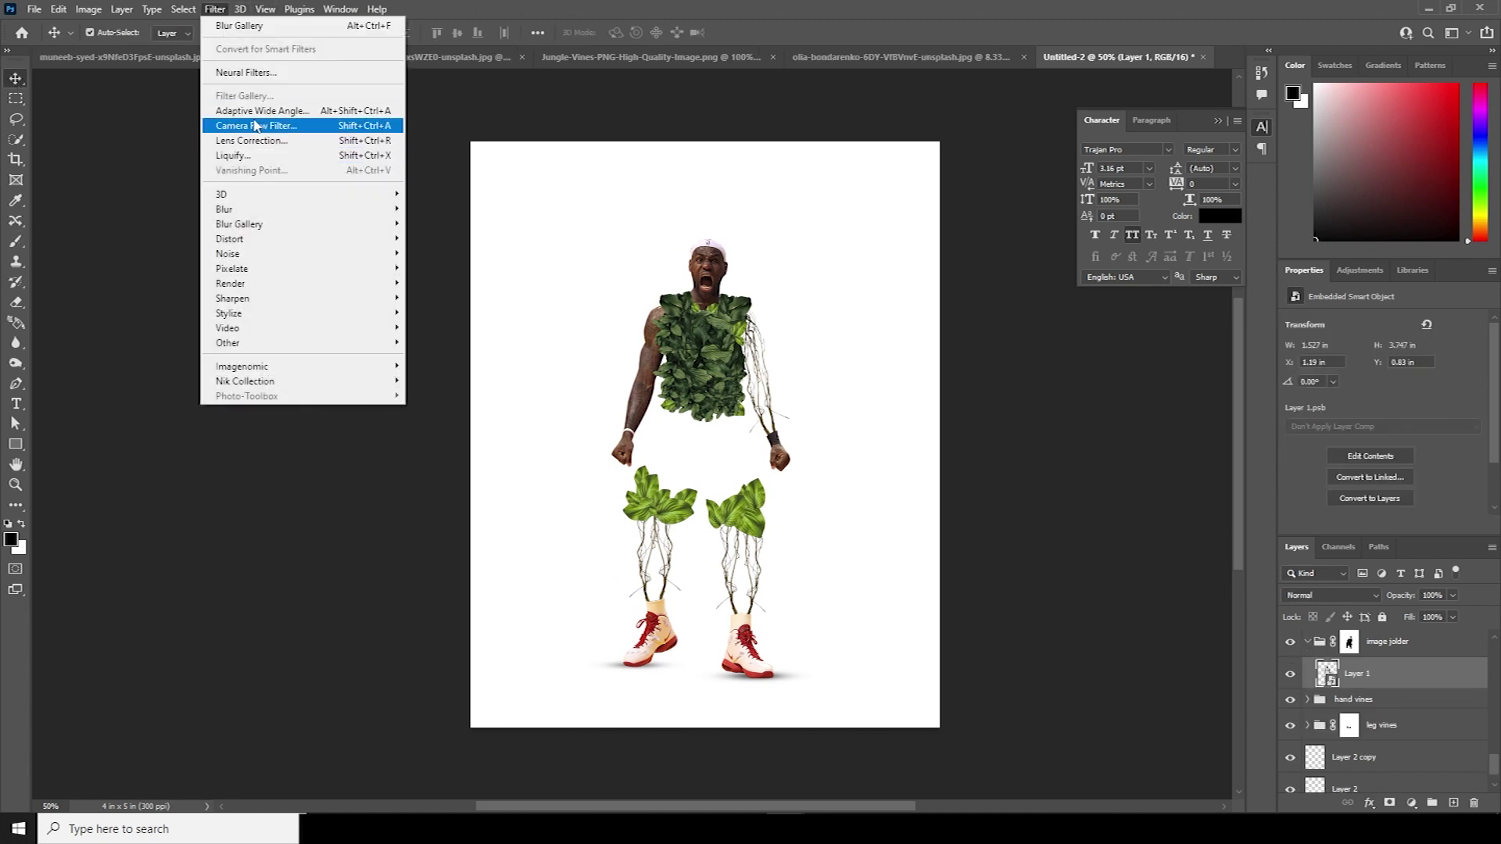
pyautogui.click(252, 126)
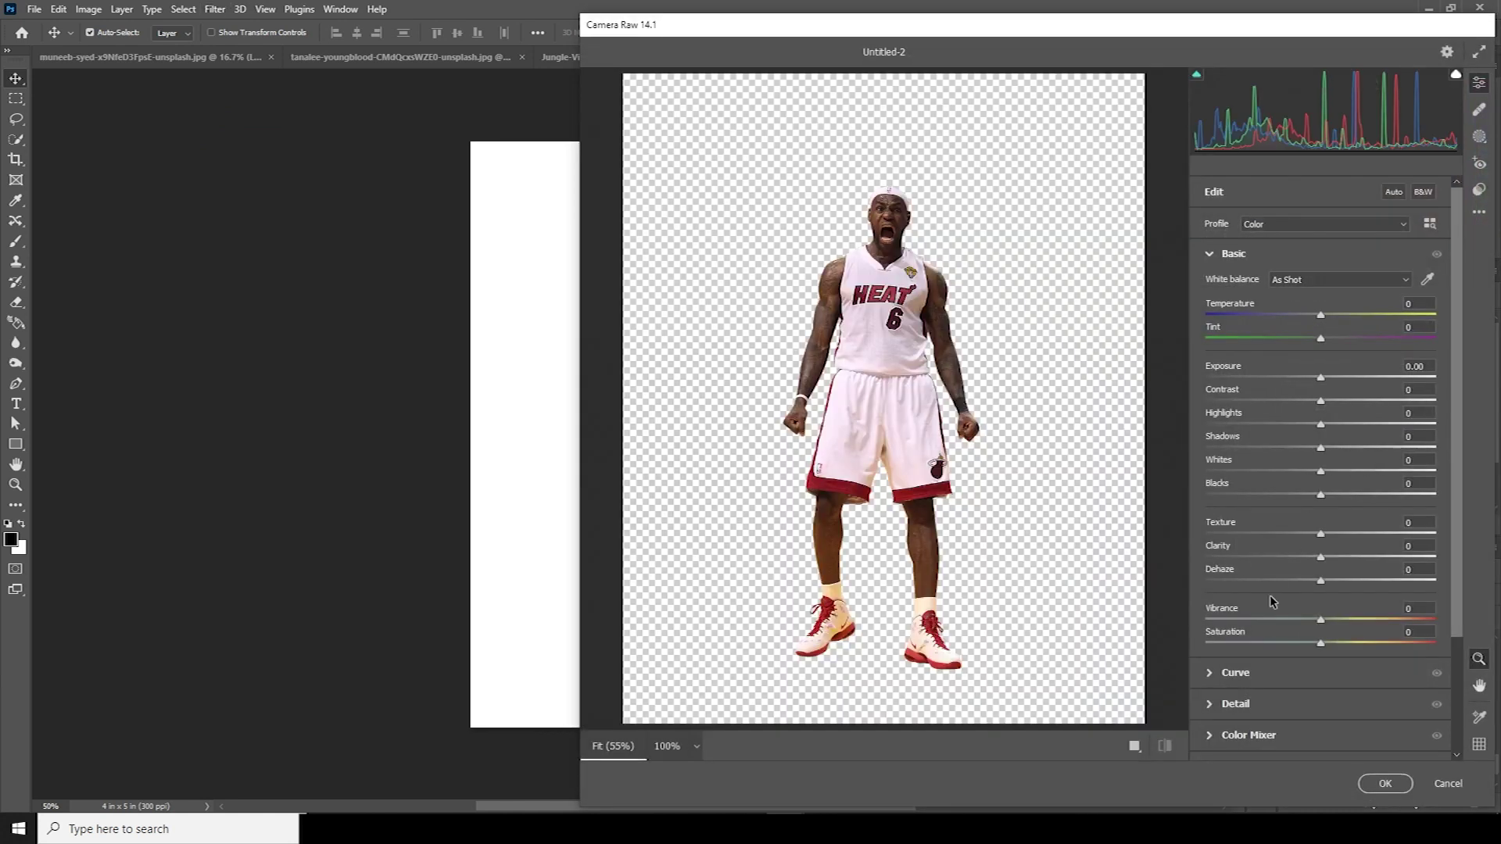
# Step: Set the photo's Vibrance to -100, Shadows to +100, Clarity to +62, Texture to +20, and Saturation to -25
pyautogui.moveTo(1224, 625); pyautogui.dragTo(1190, 621)
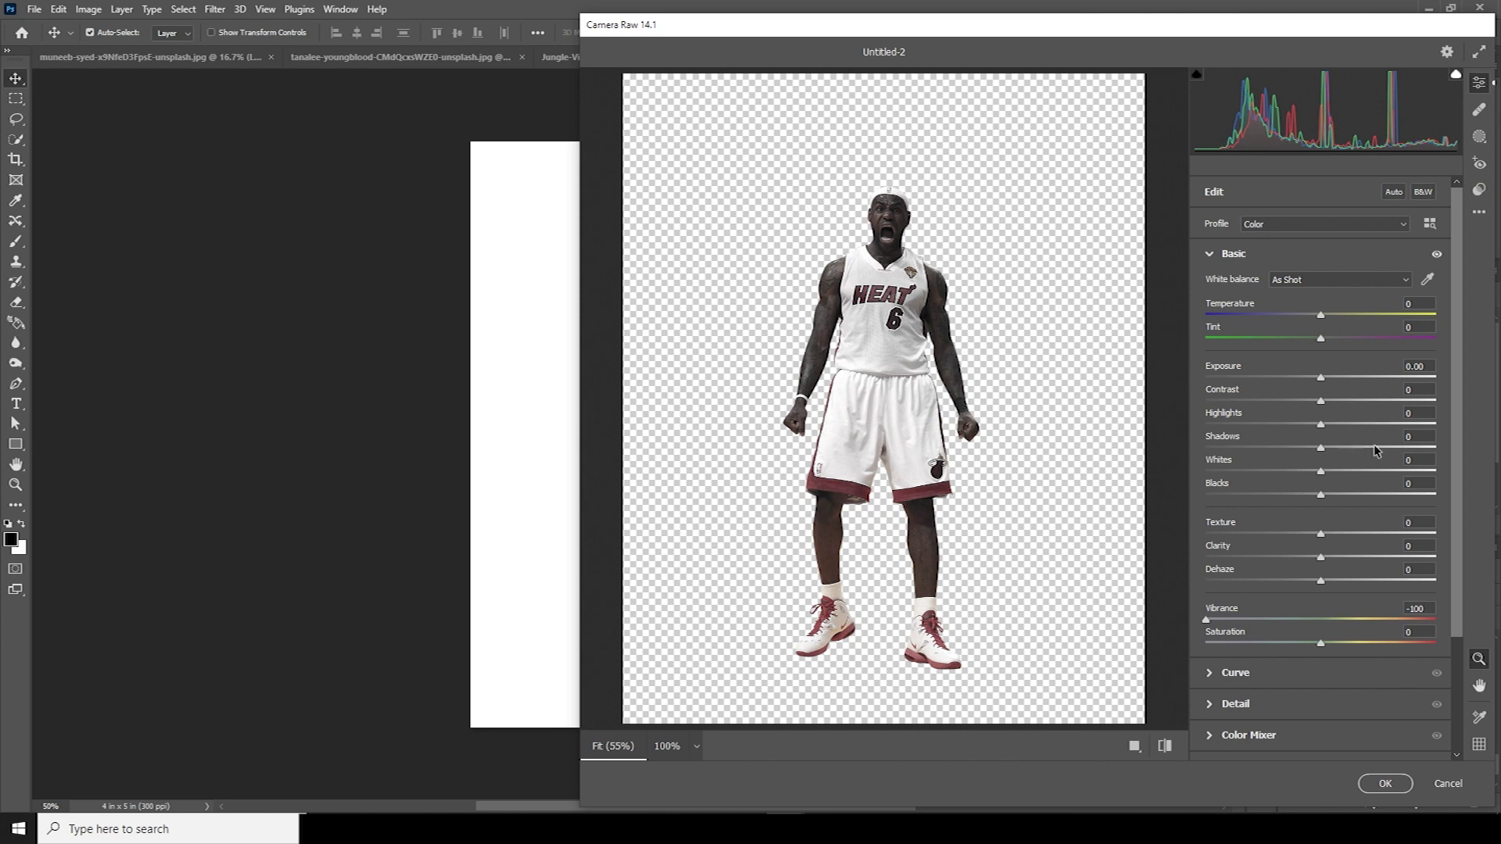
pyautogui.moveTo(1396, 451); pyautogui.dragTo(1437, 448)
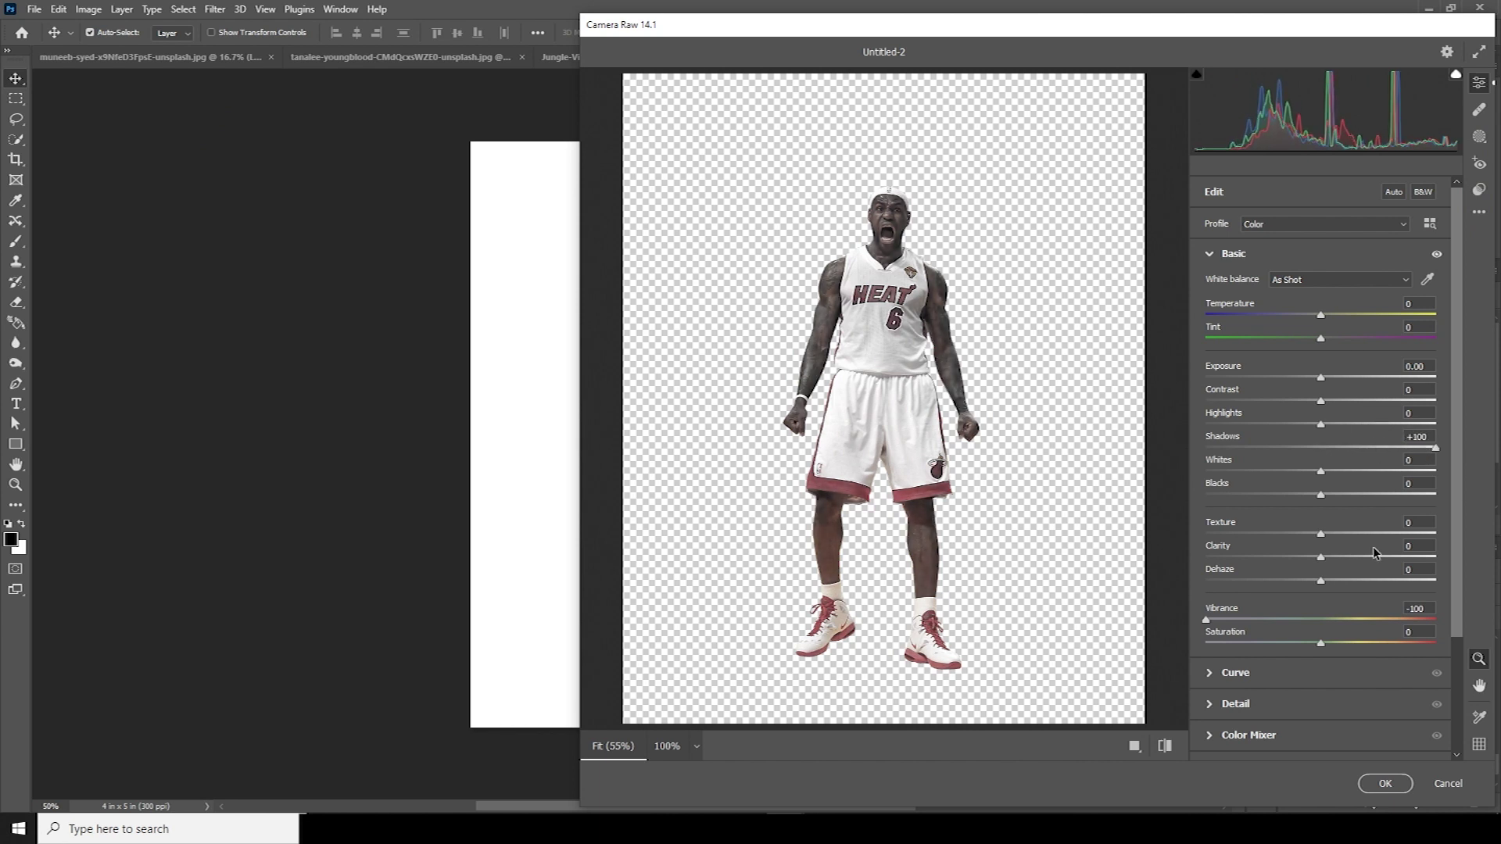
pyautogui.click(1391, 557)
pyautogui.moveTo(1333, 534); pyautogui.dragTo(1343, 536)
pyautogui.moveTo(1310, 643)
pyautogui.mouseDown()
pyautogui.moveTo(1141, 649)
pyautogui.moveTo(1292, 651)
pyautogui.mouseUp()
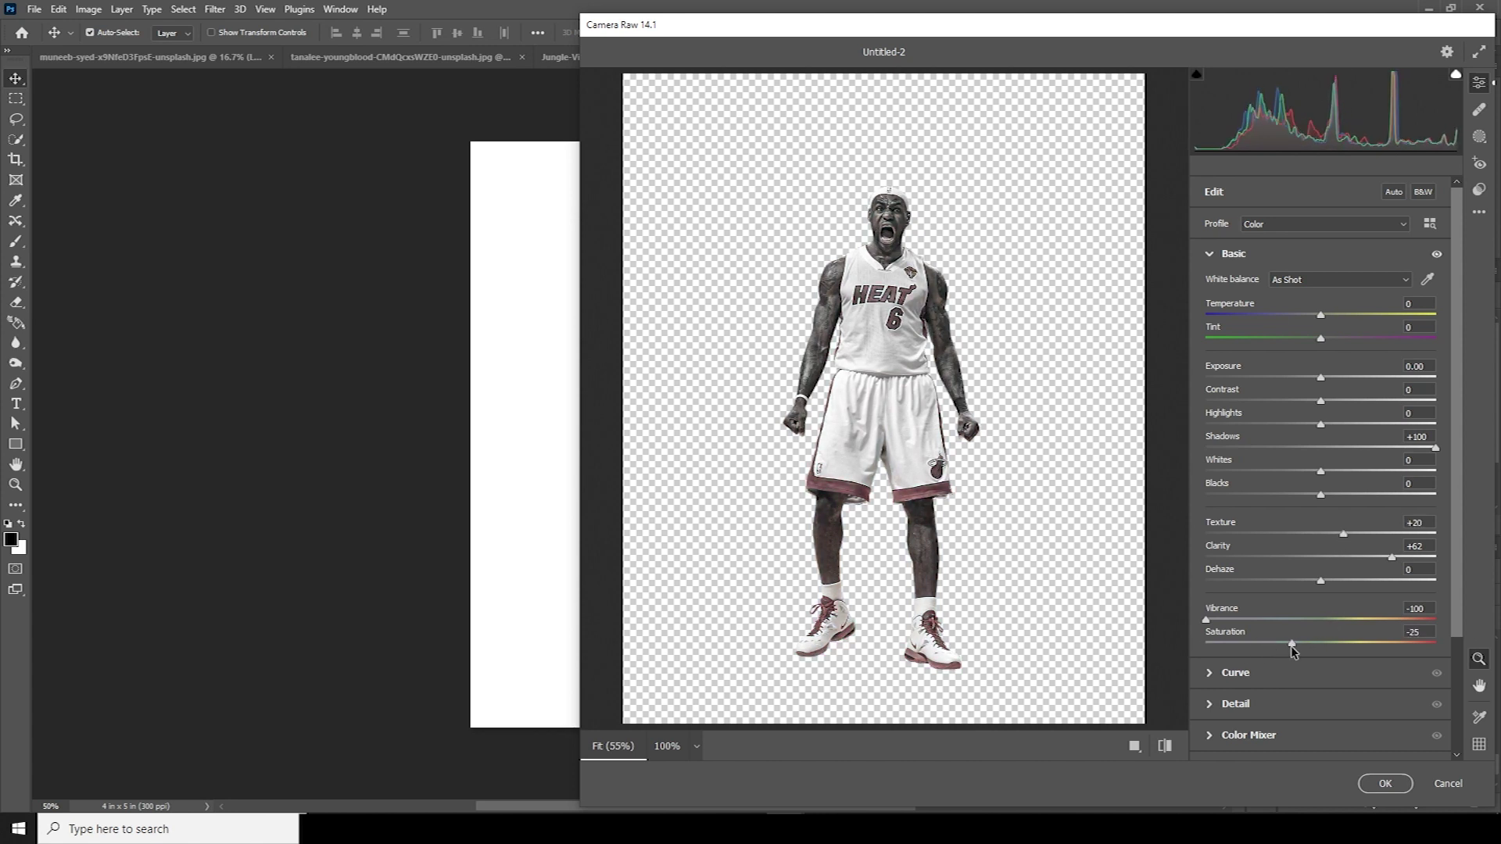
# Step: Set Highlights to -100 and Exposure to +0.10, and apply the Camera Raw Filter
pyautogui.moveTo(1322, 381); pyautogui.dragTo(1325, 382)
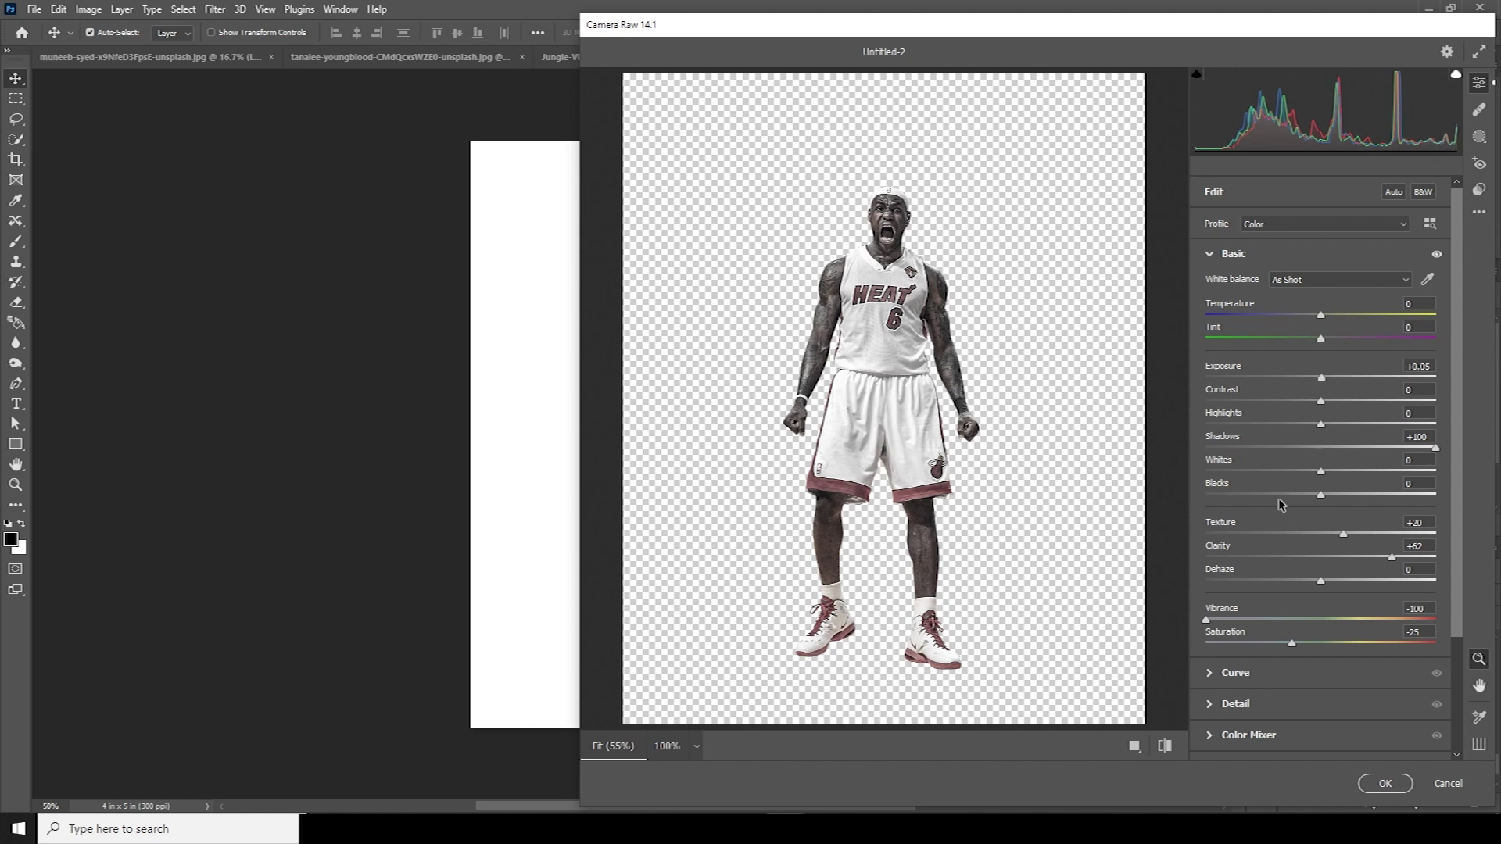
pyautogui.moveTo(1249, 429); pyautogui.dragTo(1123, 425)
pyautogui.moveTo(1323, 378); pyautogui.dragTo(1324, 377)
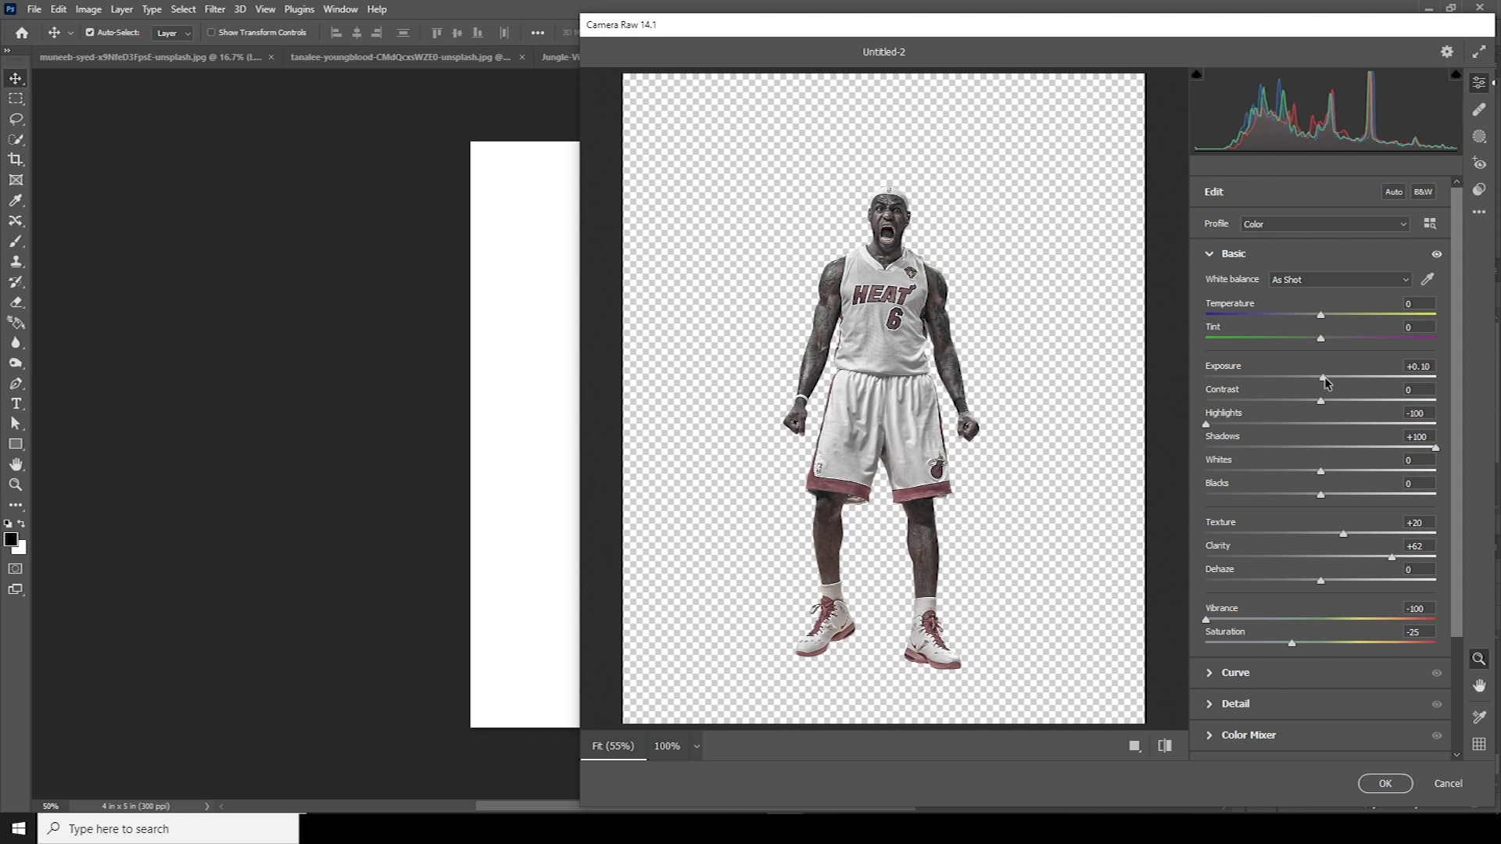
pyautogui.click(1386, 783)
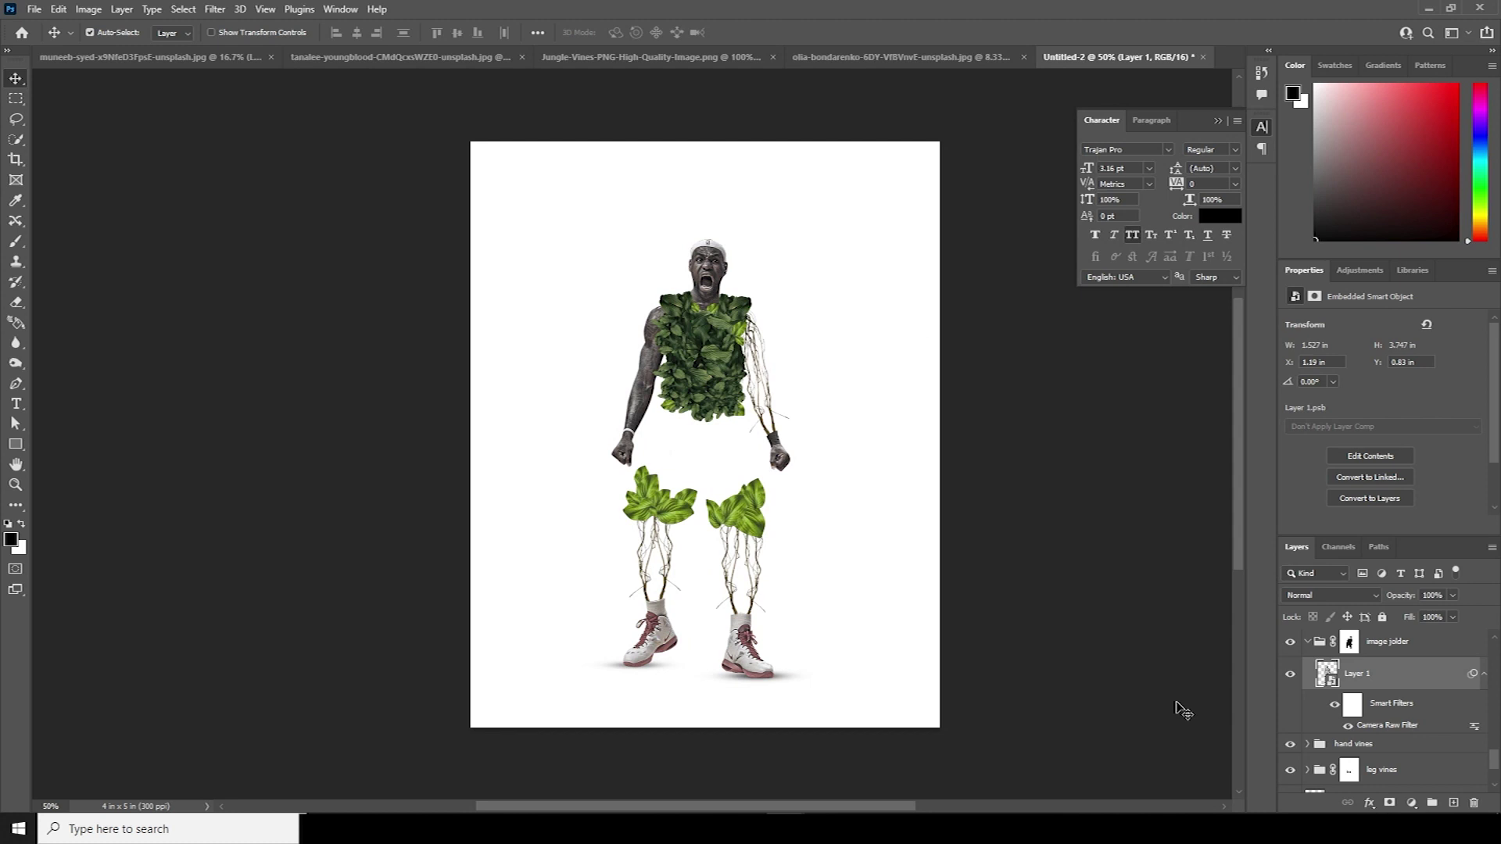
# Step: Add a Gradient Map adjustment layer above the topmost layer, Layer 0 copy 6
pyautogui.moveTo(1494, 762); pyautogui.dragTo(1478, 618)
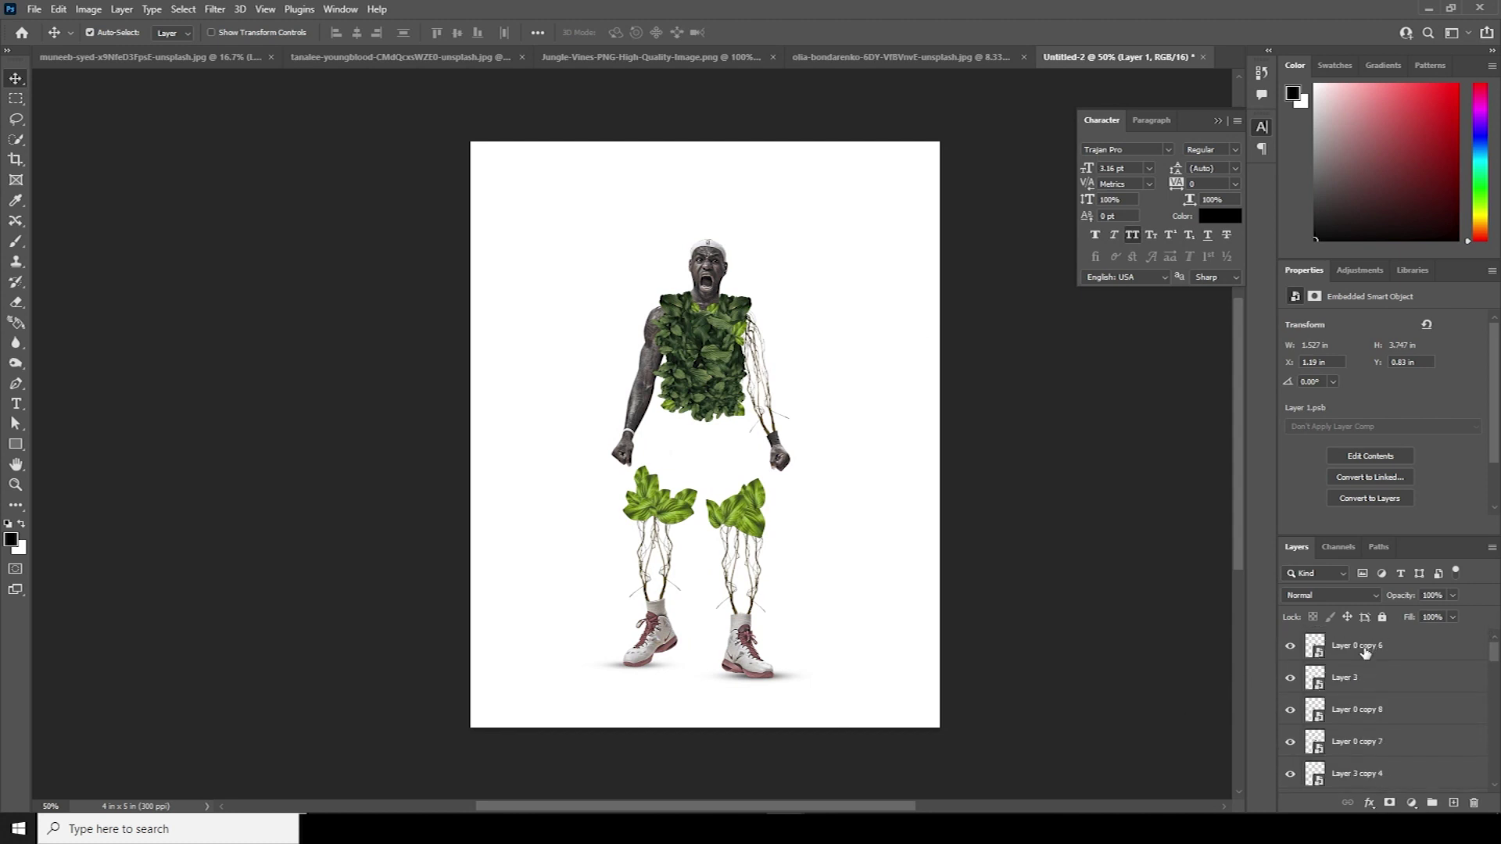
pyautogui.click(1365, 653)
pyautogui.click(1411, 803)
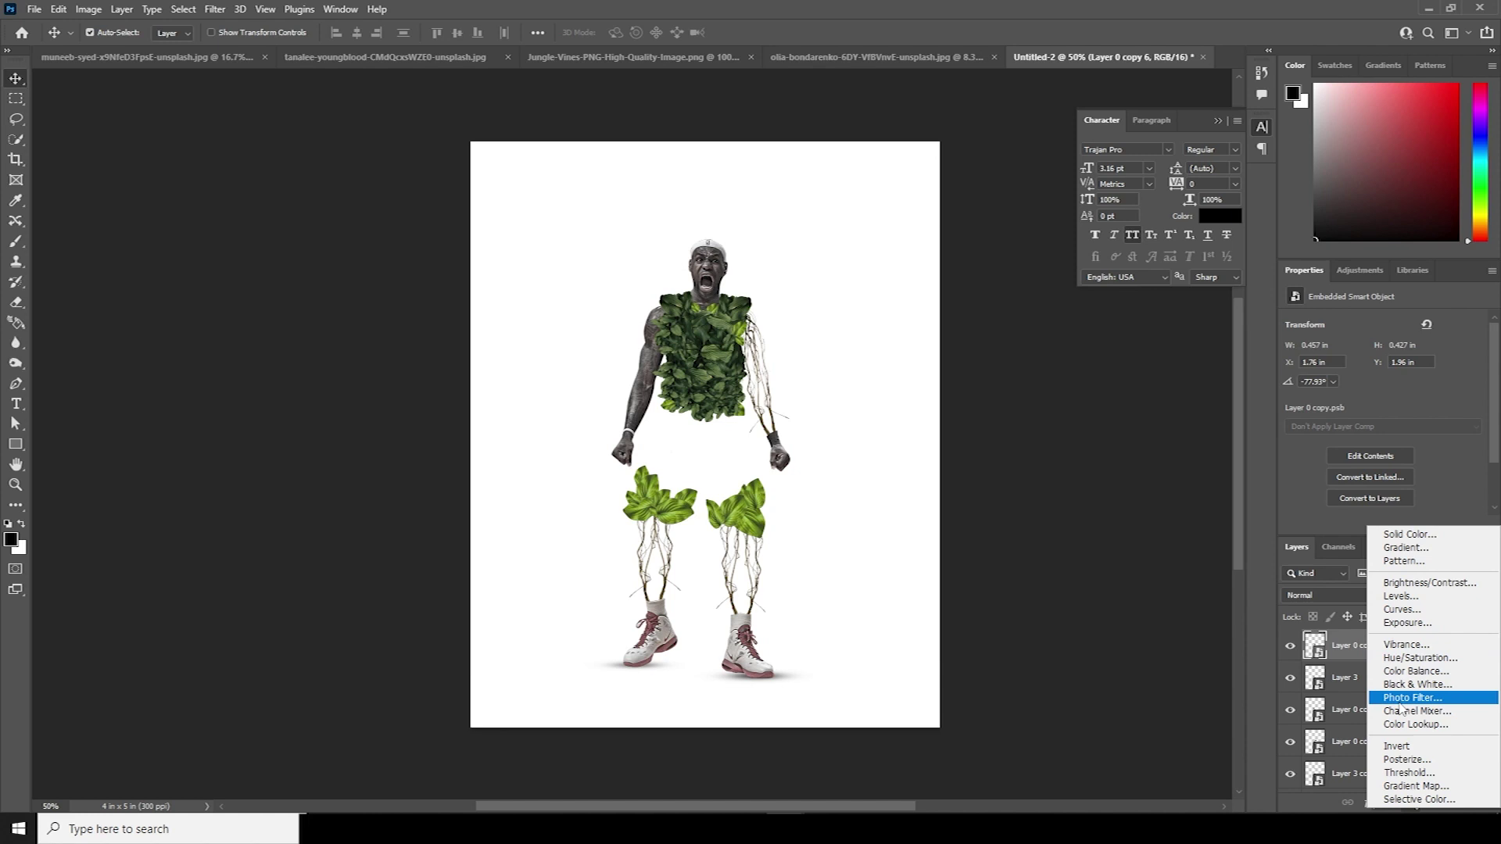
pyautogui.click(1413, 786)
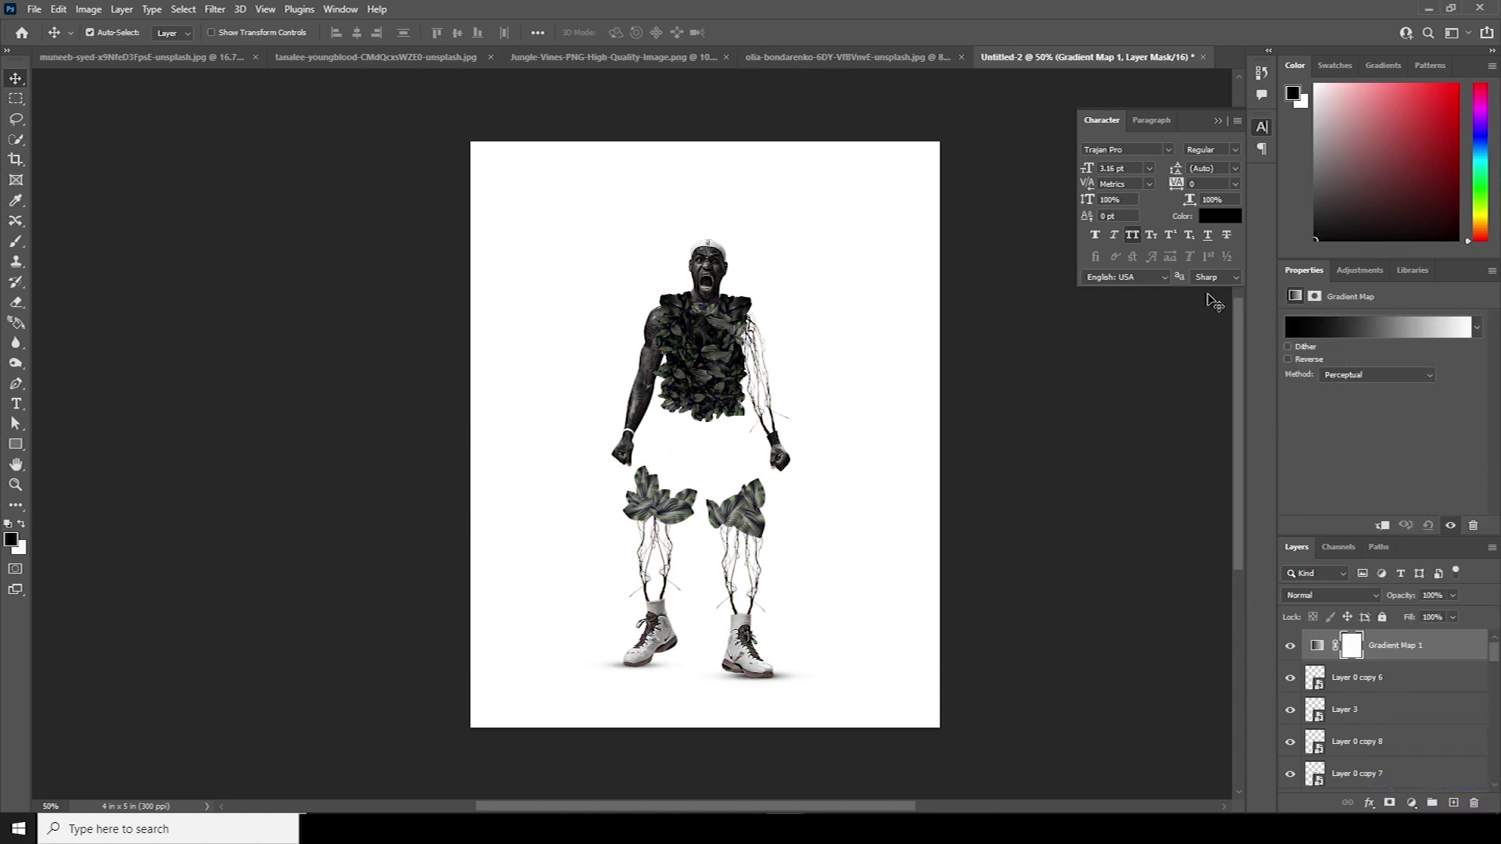
# Step: Set the gradient map's dark stop to dark grey #232323
pyautogui.click(1301, 331)
pyautogui.click(931, 419)
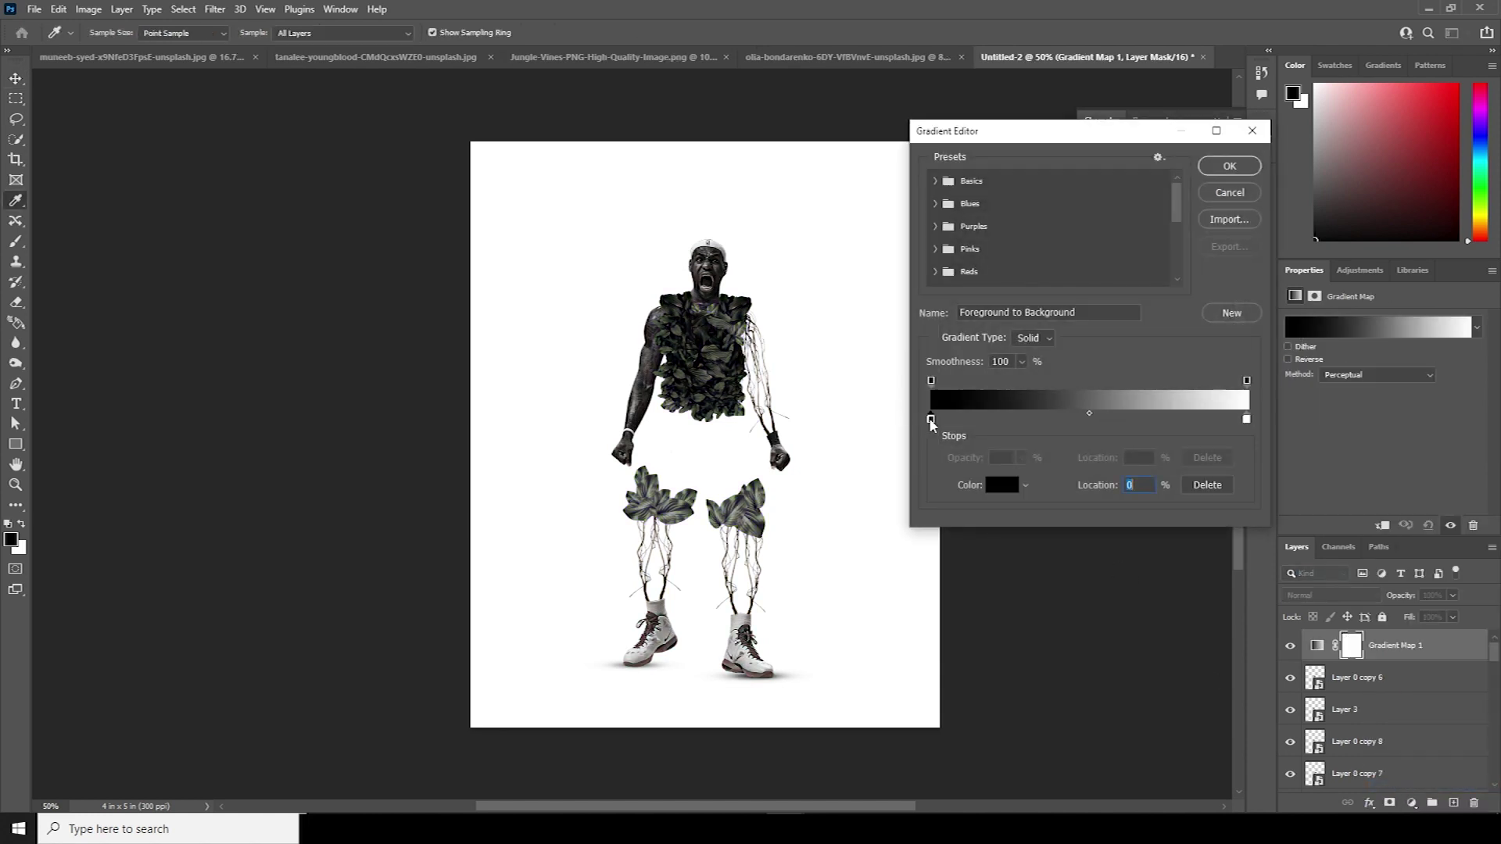
pyautogui.click(1000, 485)
pyautogui.moveTo(1082, 478); pyautogui.dragTo(1078, 489)
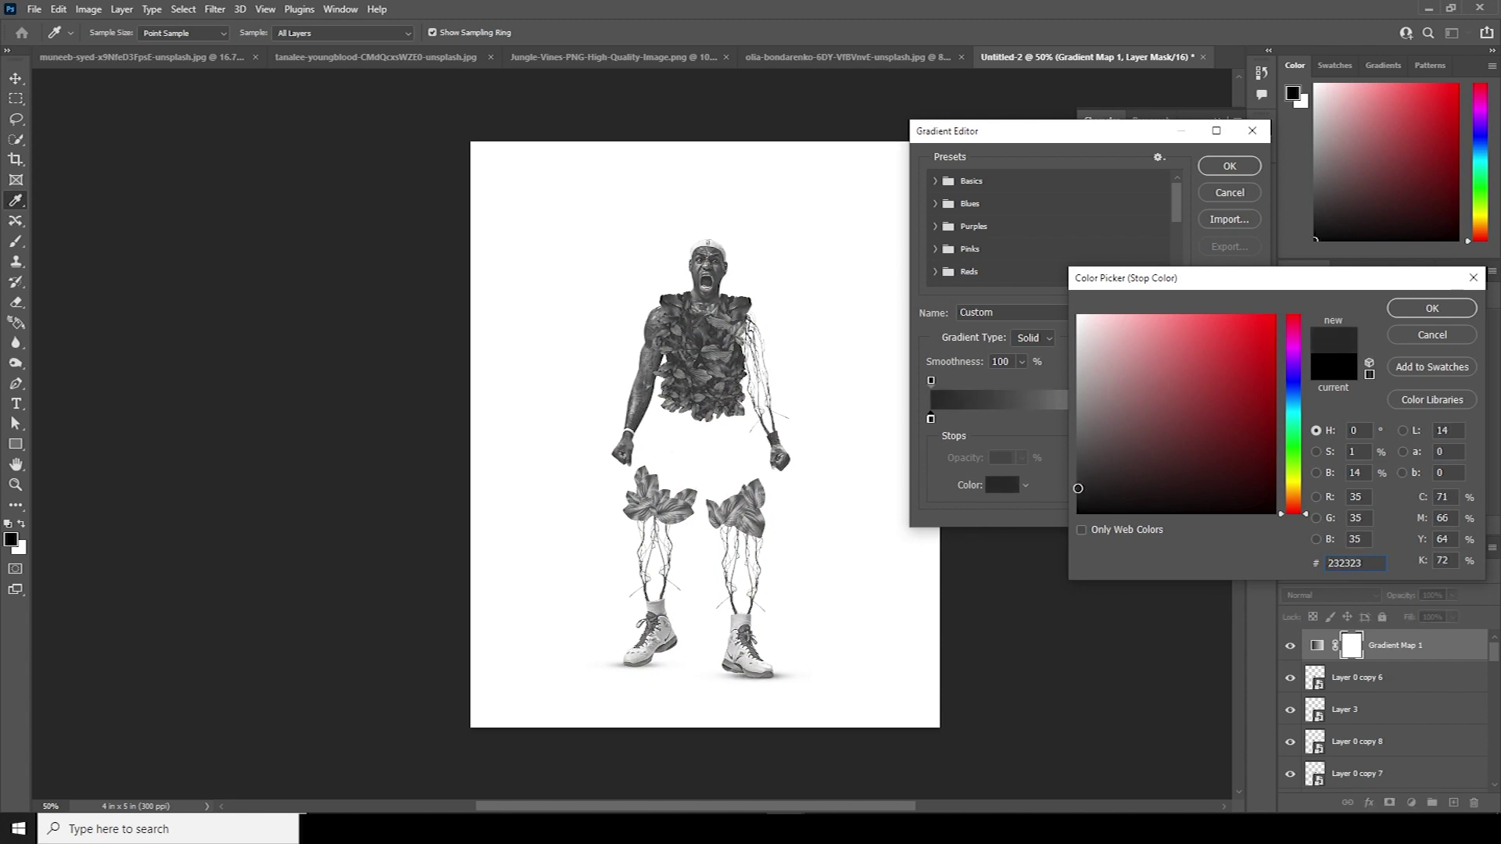
pyautogui.click(1433, 308)
# Step: Change the gradient map's light stop to a very pale cyan
pyautogui.click(1243, 419)
pyautogui.click(1005, 486)
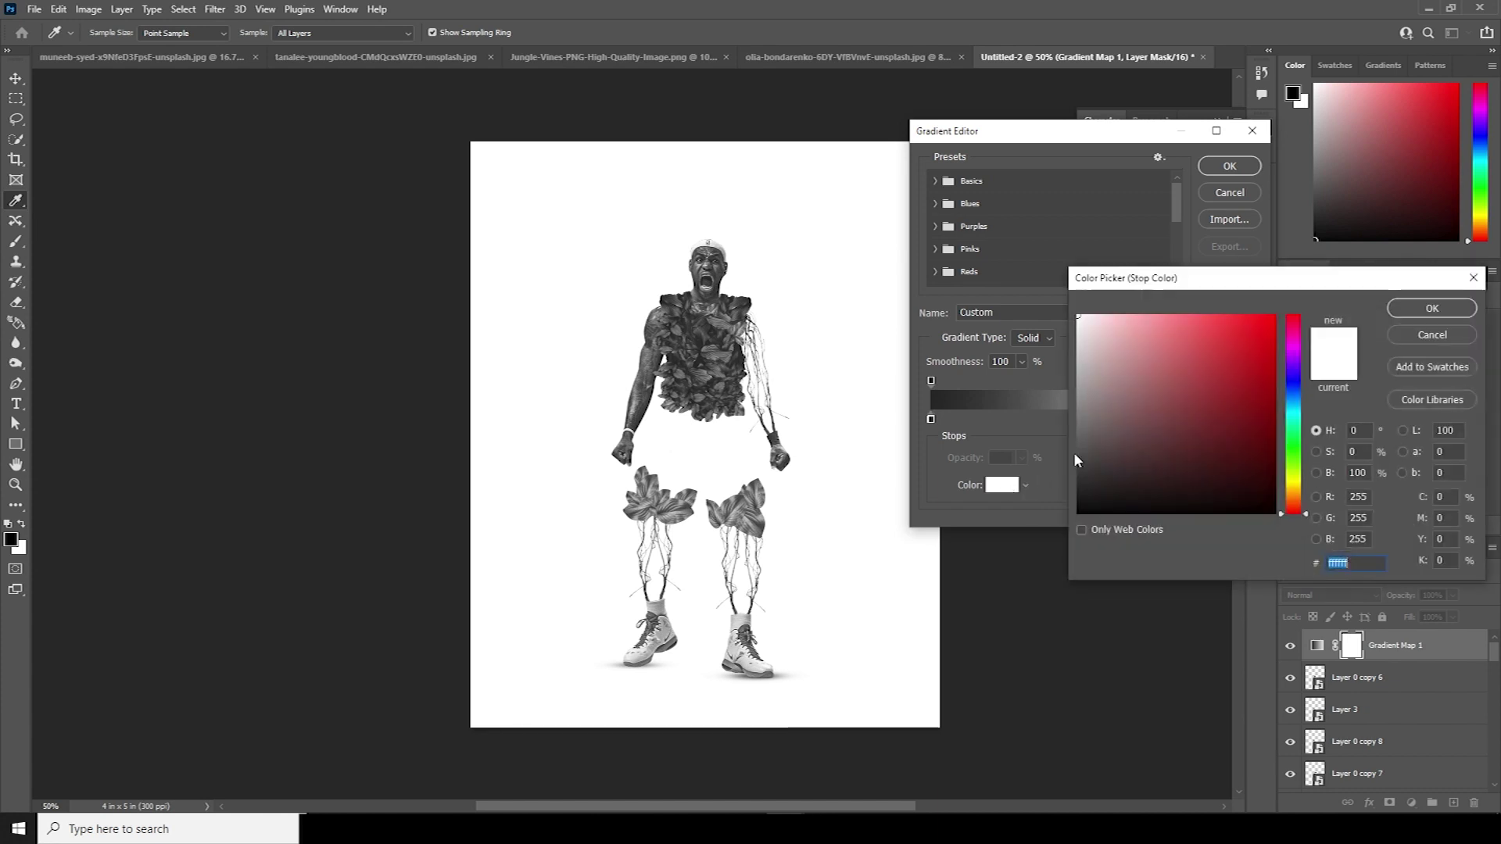
pyautogui.moveTo(1292, 483); pyautogui.dragTo(1295, 425)
pyautogui.click(1094, 317)
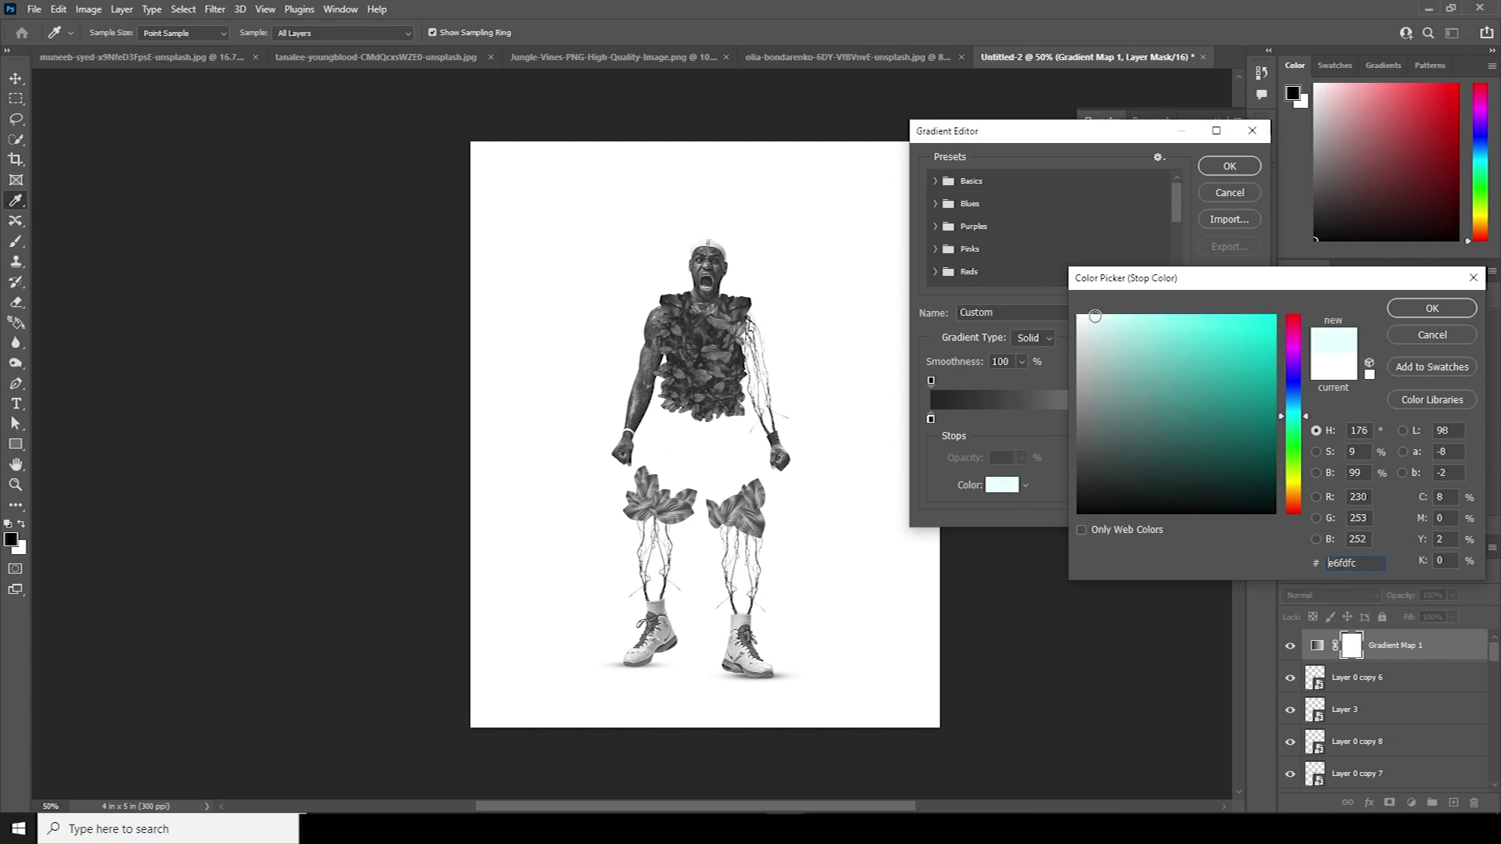
pyautogui.click(1088, 316)
pyautogui.click(1413, 310)
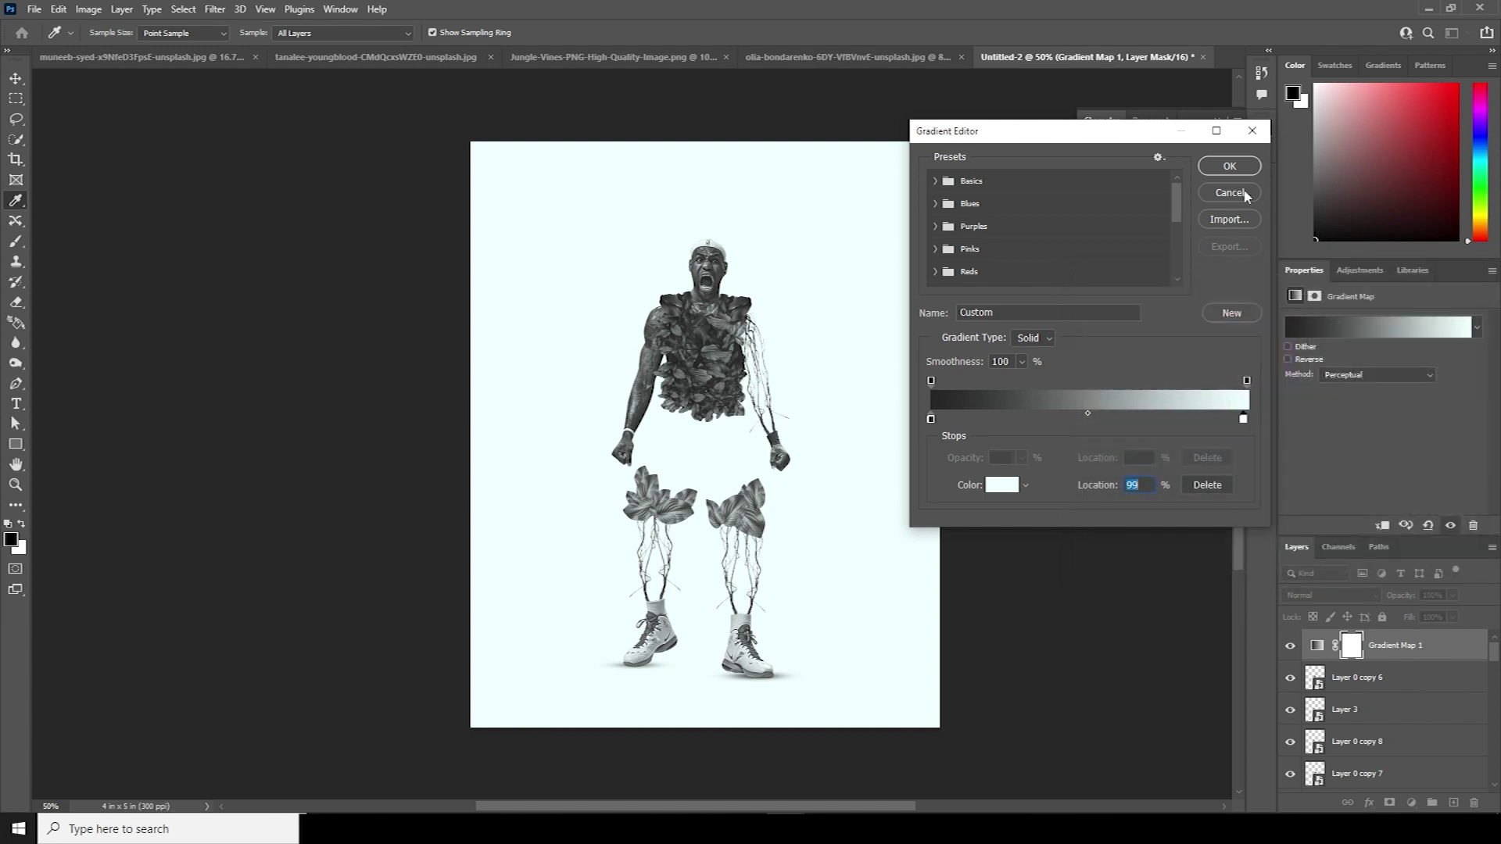
# Step: Accept the gradient map and bring the large leaf from the olia-bondarenko photo into the composite, directly below Gradient Map 1
pyautogui.click(1229, 165)
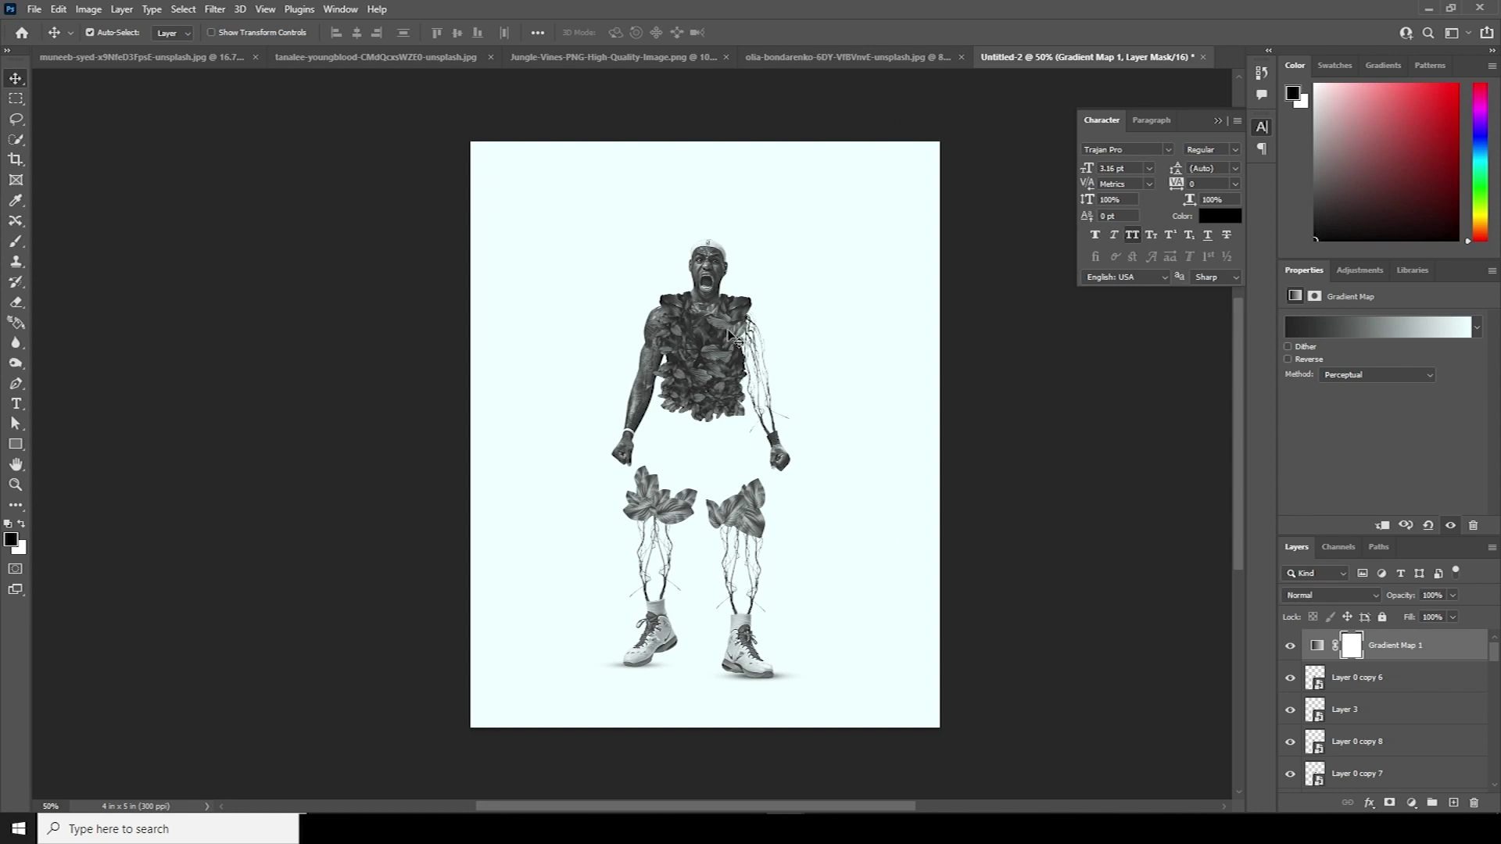
pyautogui.click(747, 312)
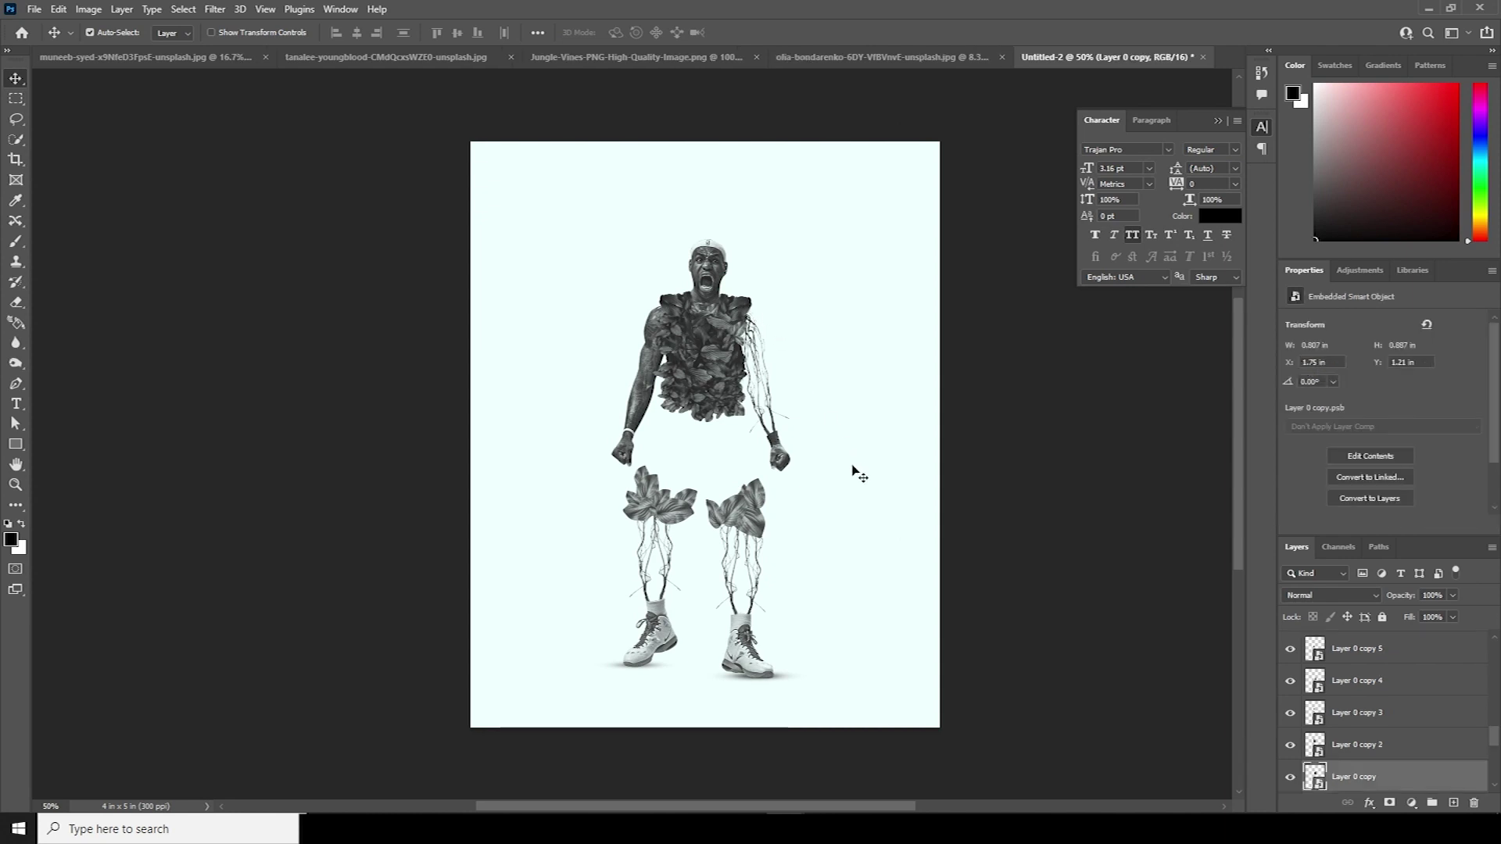
pyautogui.click(969, 61)
pyautogui.moveTo(746, 456); pyautogui.dragTo(787, 553)
pyautogui.moveTo(1316, 659); pyautogui.dragTo(601, 292)
pyautogui.click(742, 326)
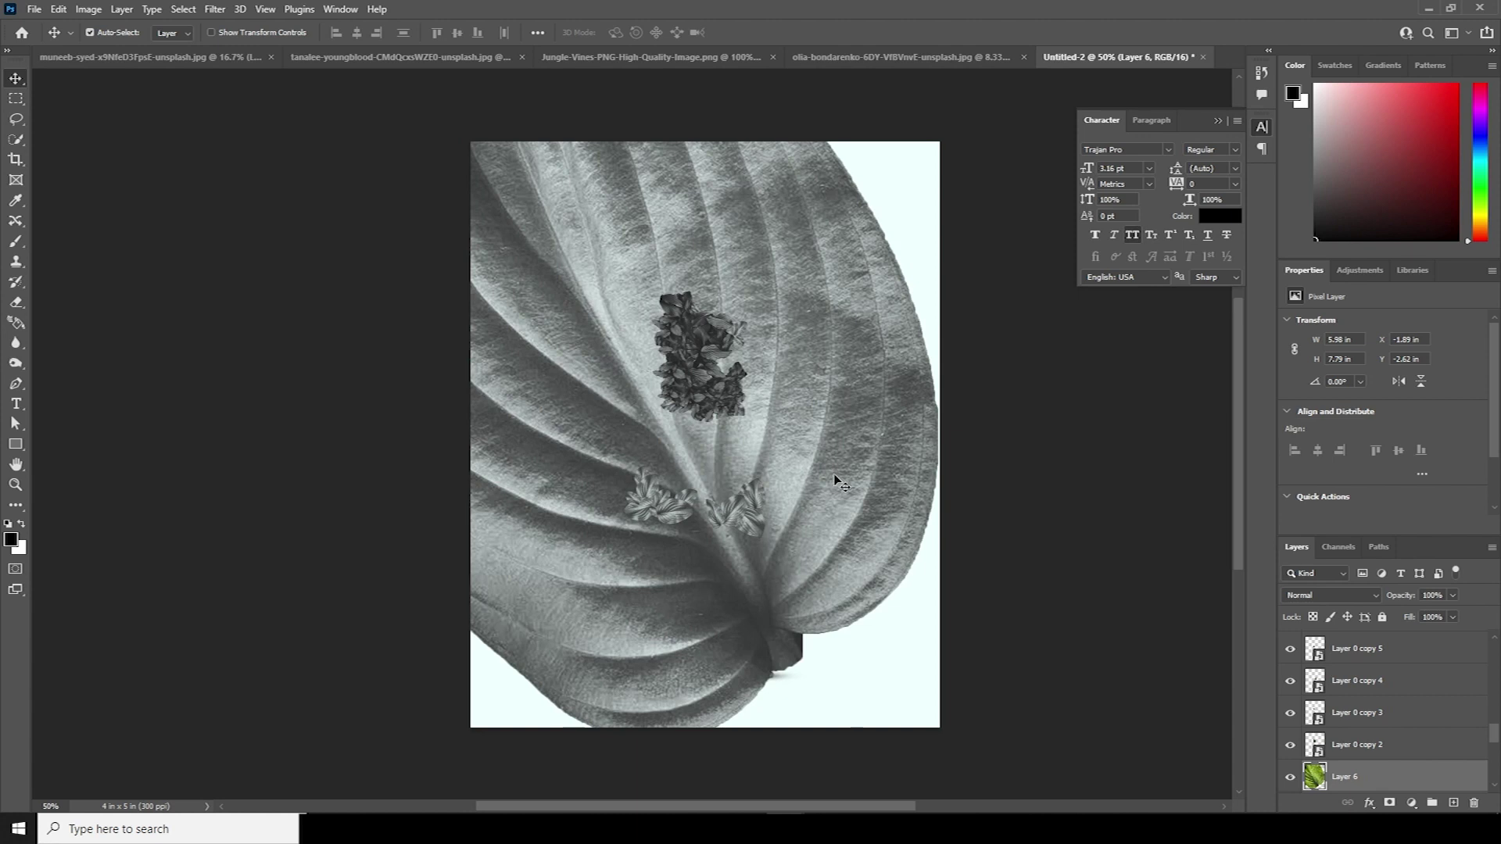
pyautogui.moveTo(1334, 782); pyautogui.dragTo(1368, 690)
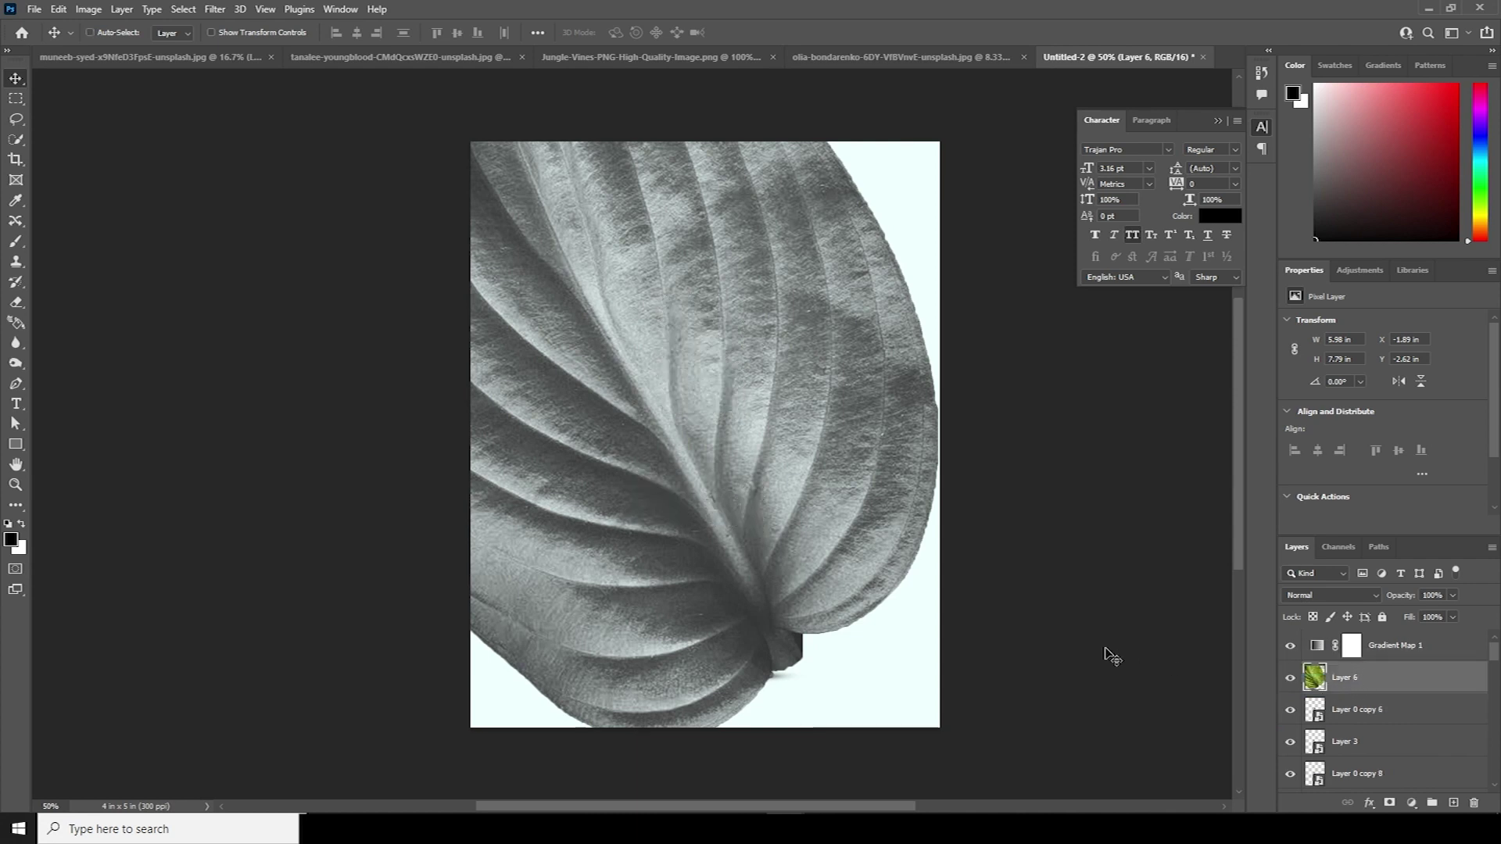
# Step: Scale the large leaf to about 17%, place it in the poster's upper-left area, rotate it slightly and warp it into a curved shape
pyautogui.hotkey('ctrl', 't')
pyautogui.moveTo(955, 743); pyautogui.dragTo(594, 426)
pyautogui.moveTo(573, 320); pyautogui.dragTo(512, 316)
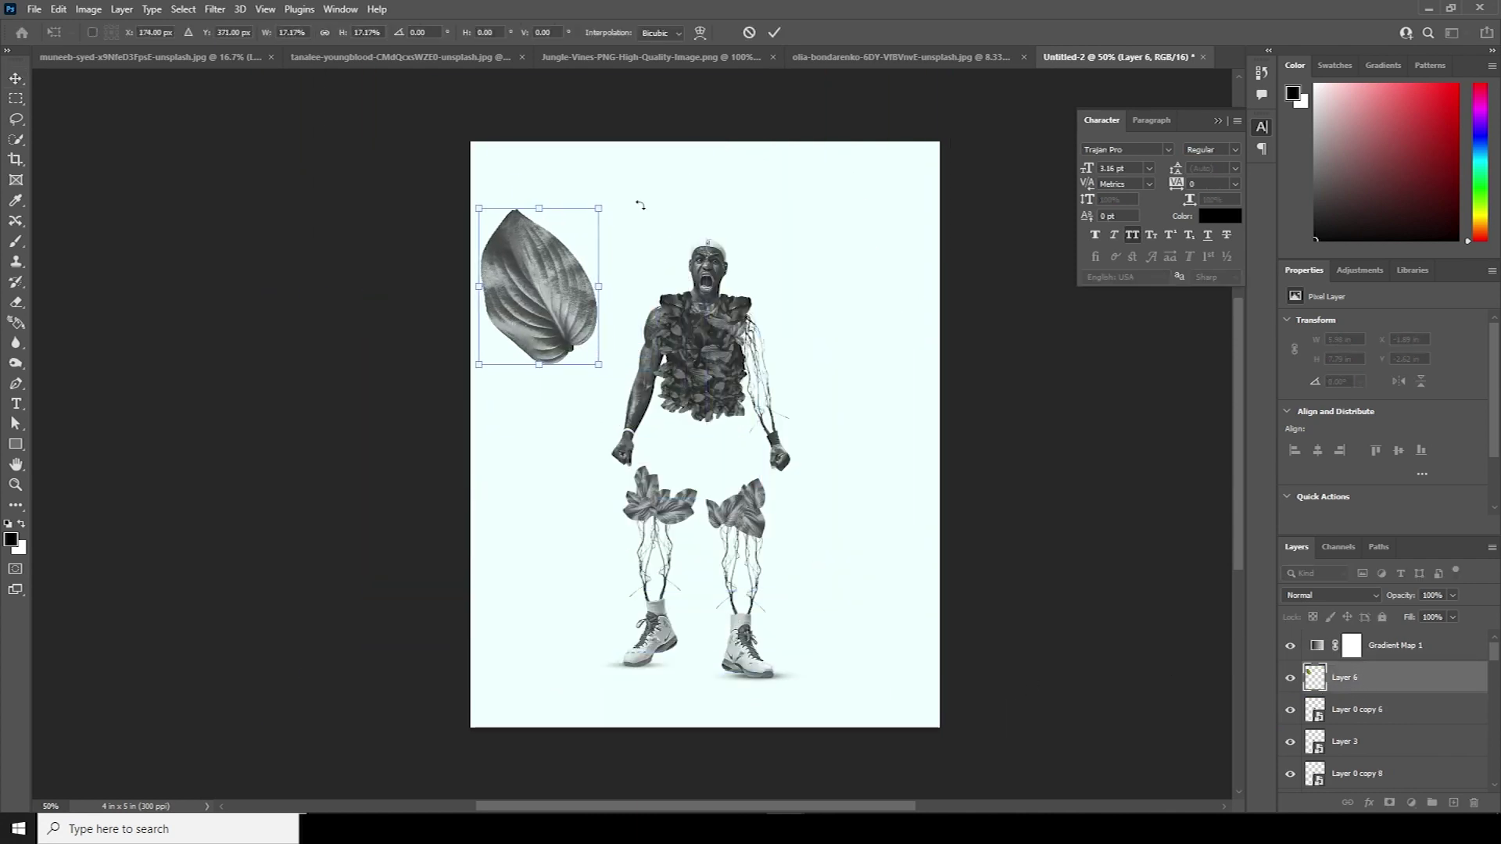
pyautogui.moveTo(640, 205); pyautogui.dragTo(671, 197)
pyautogui.rightClick(565, 273)
pyautogui.click(598, 383)
# Step: Duplicate the warped leaf, then rotate and enlarge the copy so it runs off the poster's lower-right edge
pyautogui.moveTo(552, 340); pyautogui.dragTo(844, 512)
pyautogui.press('Return')
pyautogui.hotkey('ctrl', 't')
pyautogui.moveTo(912, 349); pyautogui.dragTo(680, 598)
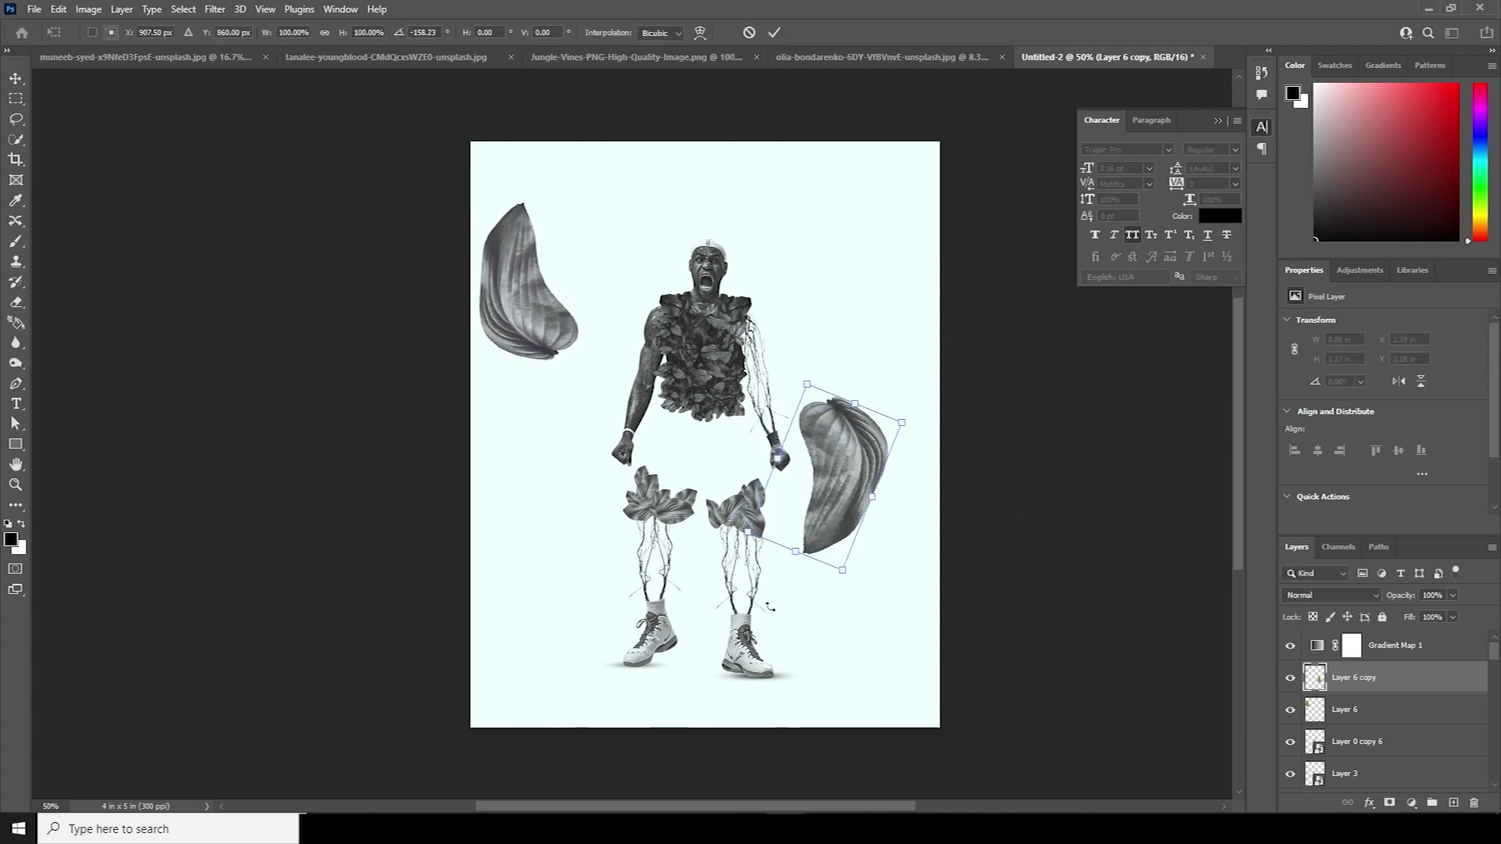
pyautogui.moveTo(843, 570); pyautogui.dragTo(867, 626)
pyautogui.moveTo(1014, 397); pyautogui.dragTo(1022, 430)
pyautogui.moveTo(898, 441); pyautogui.dragTo(949, 550)
pyautogui.moveTo(1012, 488); pyautogui.dragTo(1025, 543)
pyautogui.moveTo(917, 601); pyautogui.dragTo(903, 595)
pyautogui.press('Return')
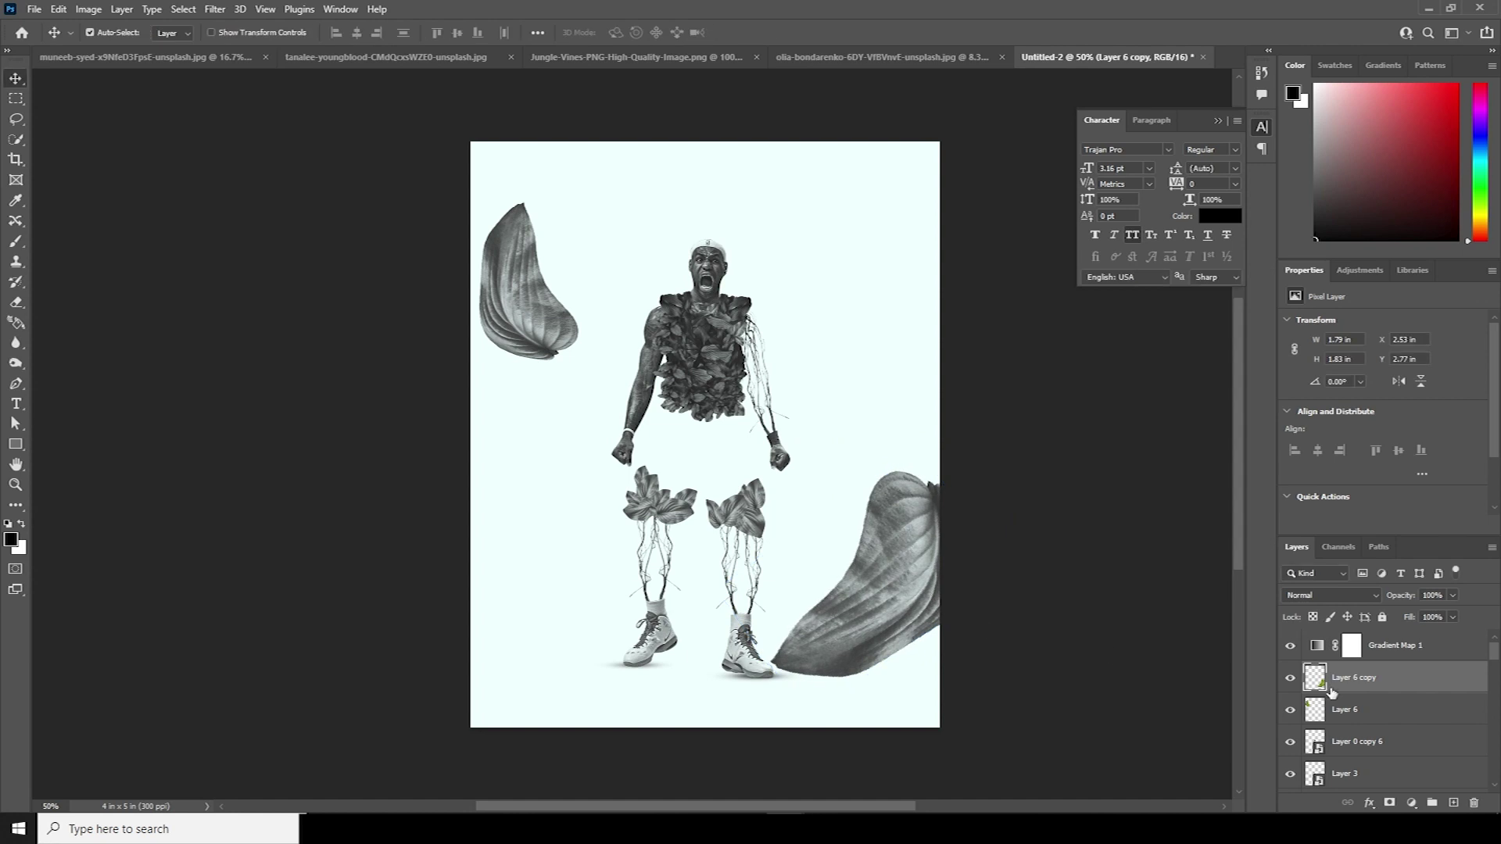
# Step: Apply a Motion Blur with a 5° angle and 22-pixel distance to the enlarged lower-right leaf
pyautogui.click(216, 9)
pyautogui.moveTo(235, 211)
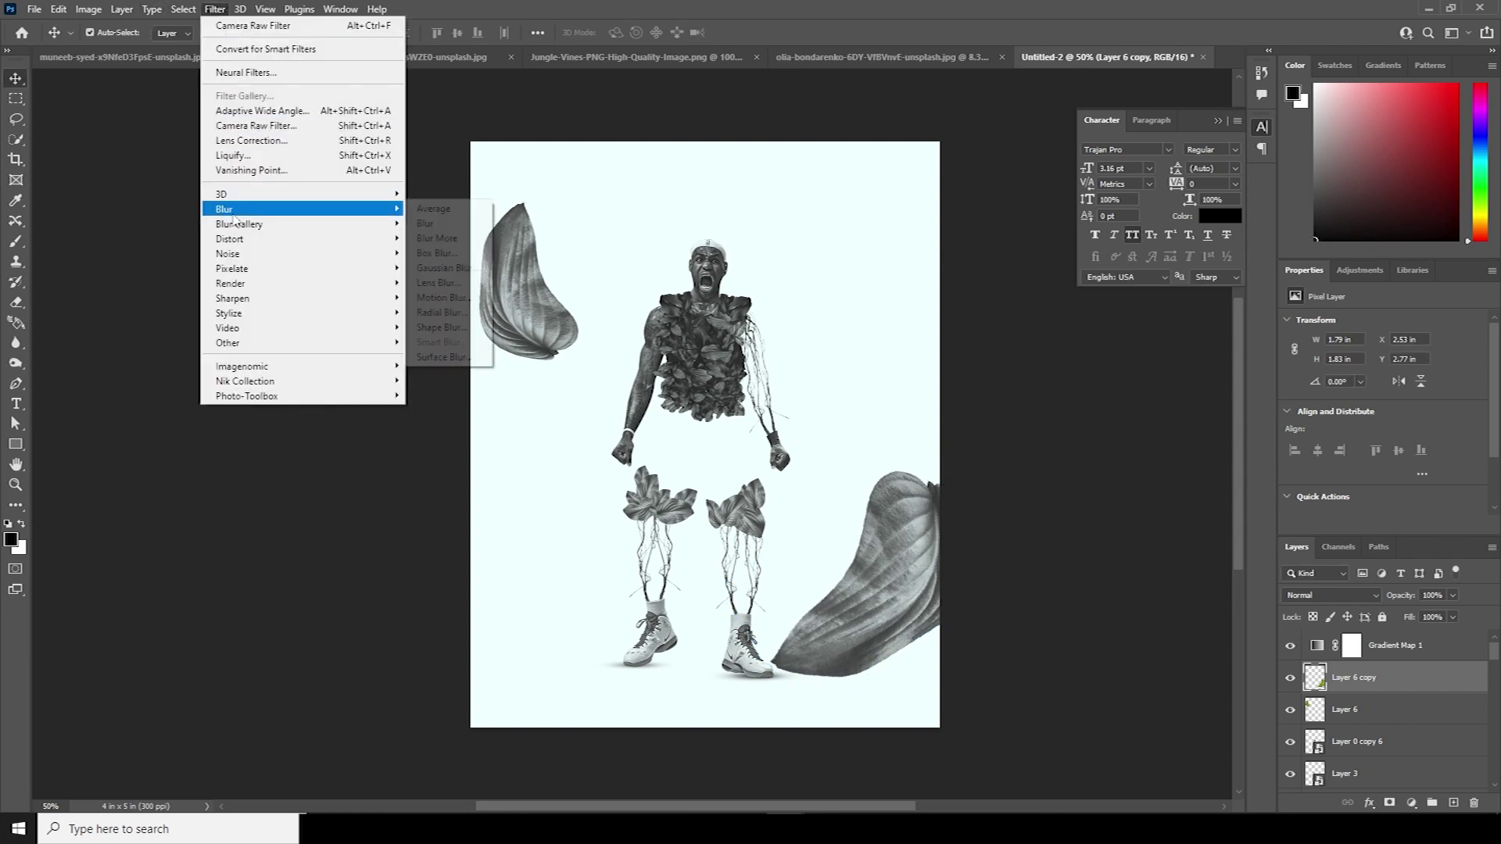
pyautogui.click(445, 298)
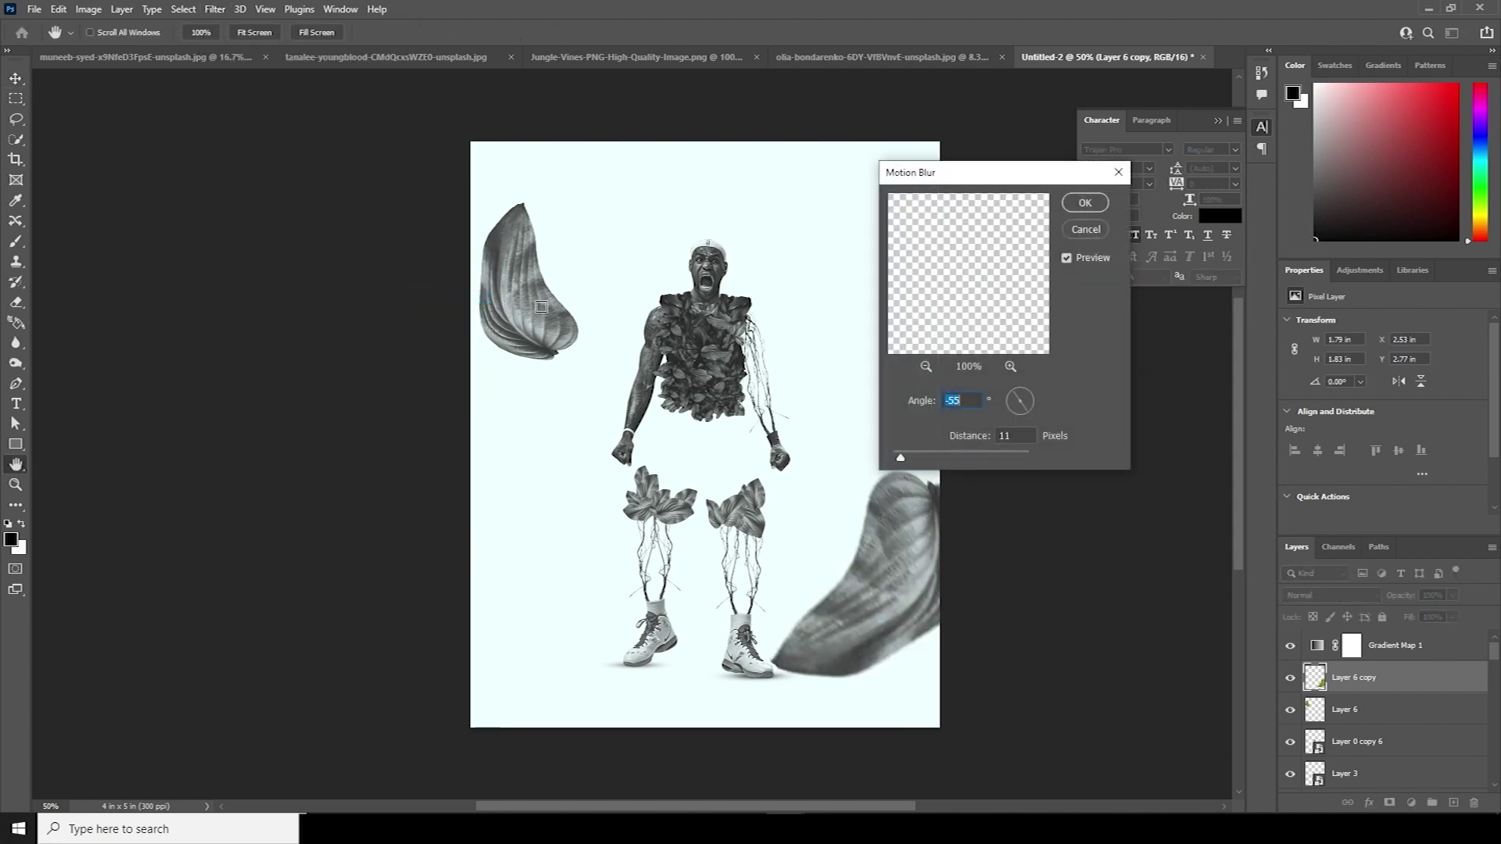
pyautogui.moveTo(1025, 406)
pyautogui.mouseDown()
pyautogui.moveTo(1029, 392)
pyautogui.moveTo(1032, 410)
pyautogui.mouseUp()
pyautogui.moveTo(901, 457); pyautogui.dragTo(912, 461)
pyautogui.click(1029, 400)
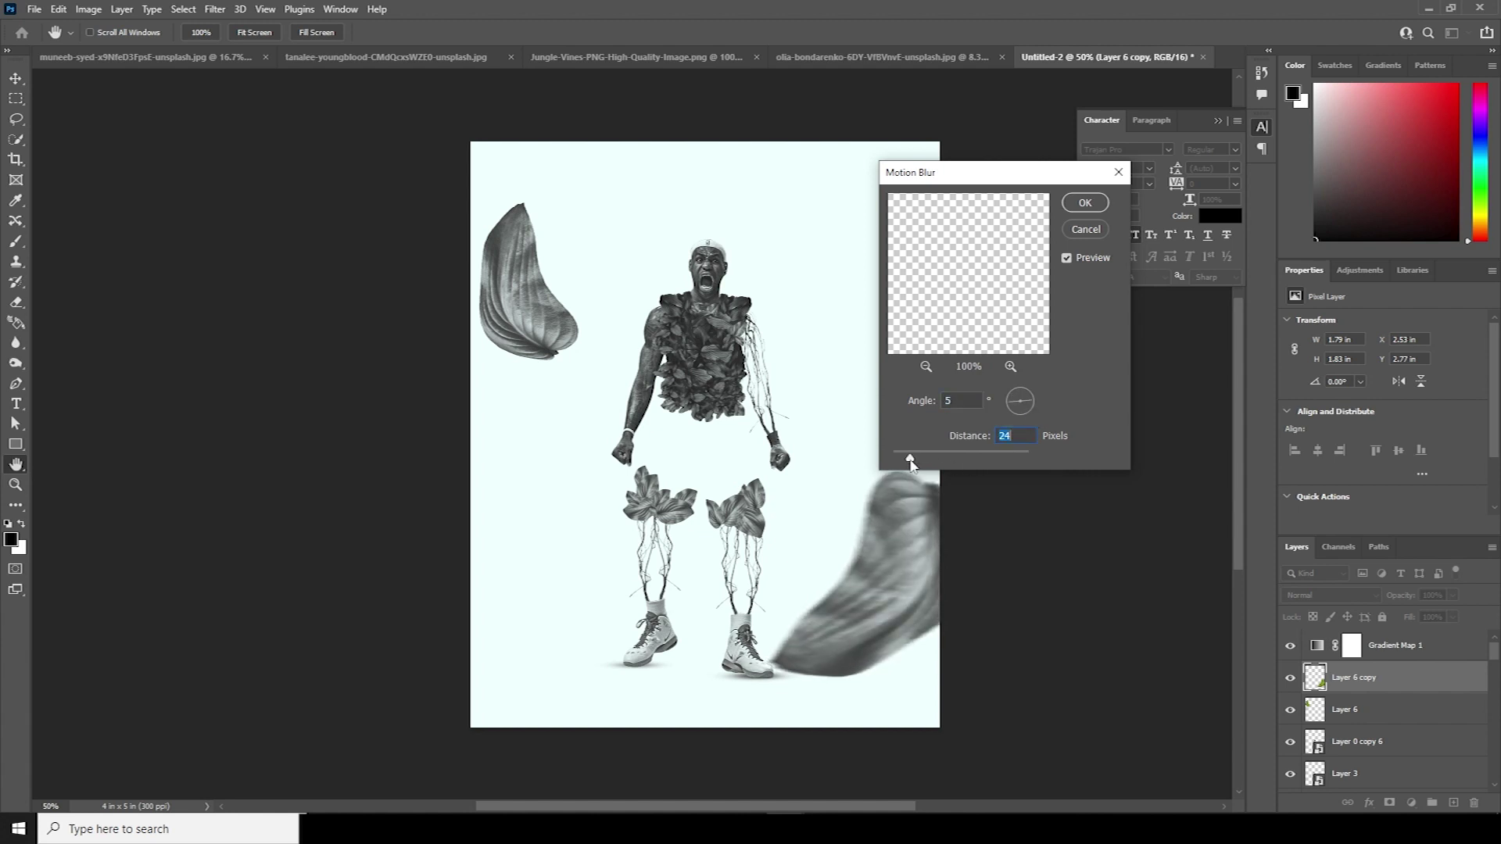
pyautogui.click(1085, 203)
# Step: Convert the upper-left leaf to a smart object and apply a Motion Blur at -28° with a 22-pixel distance
pyautogui.click(1323, 708)
pyautogui.rightClick(1373, 717)
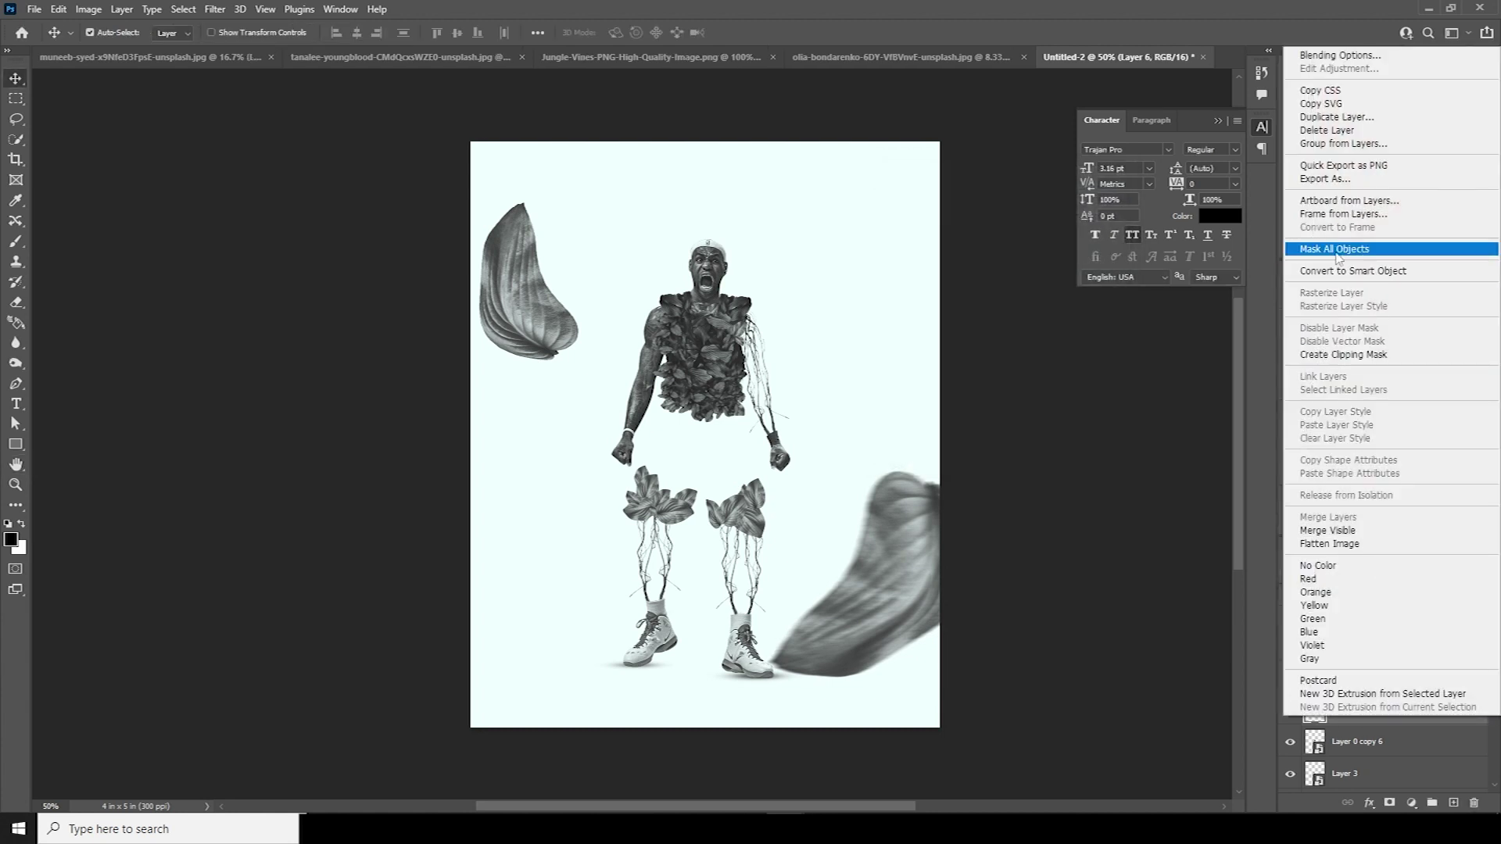
pyautogui.click(1350, 274)
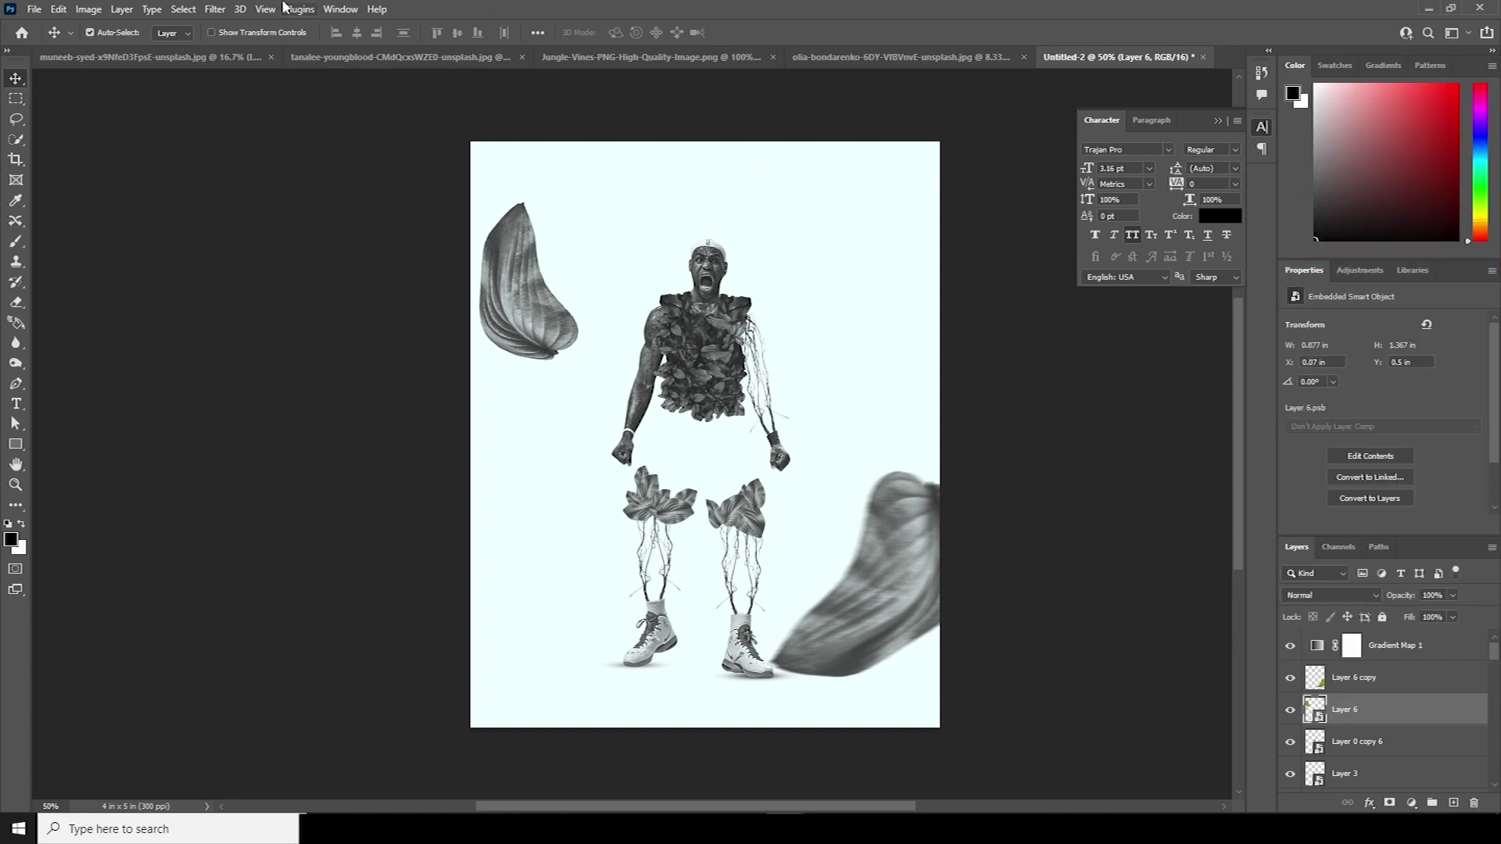
pyautogui.click(215, 9)
pyautogui.click(234, 26)
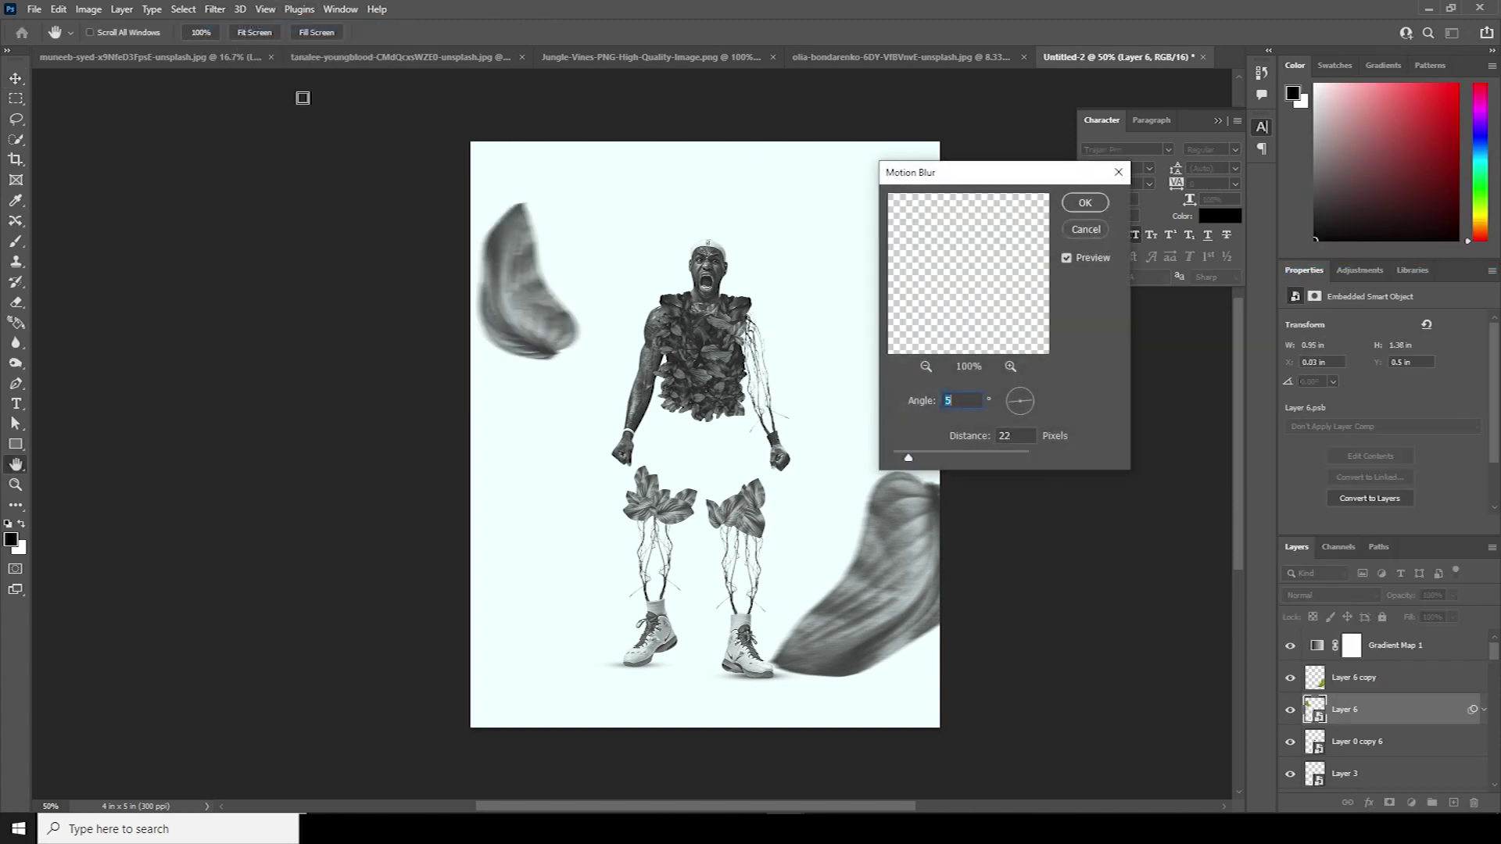
pyautogui.click(1029, 397)
pyautogui.click(1029, 401)
pyautogui.click(1031, 405)
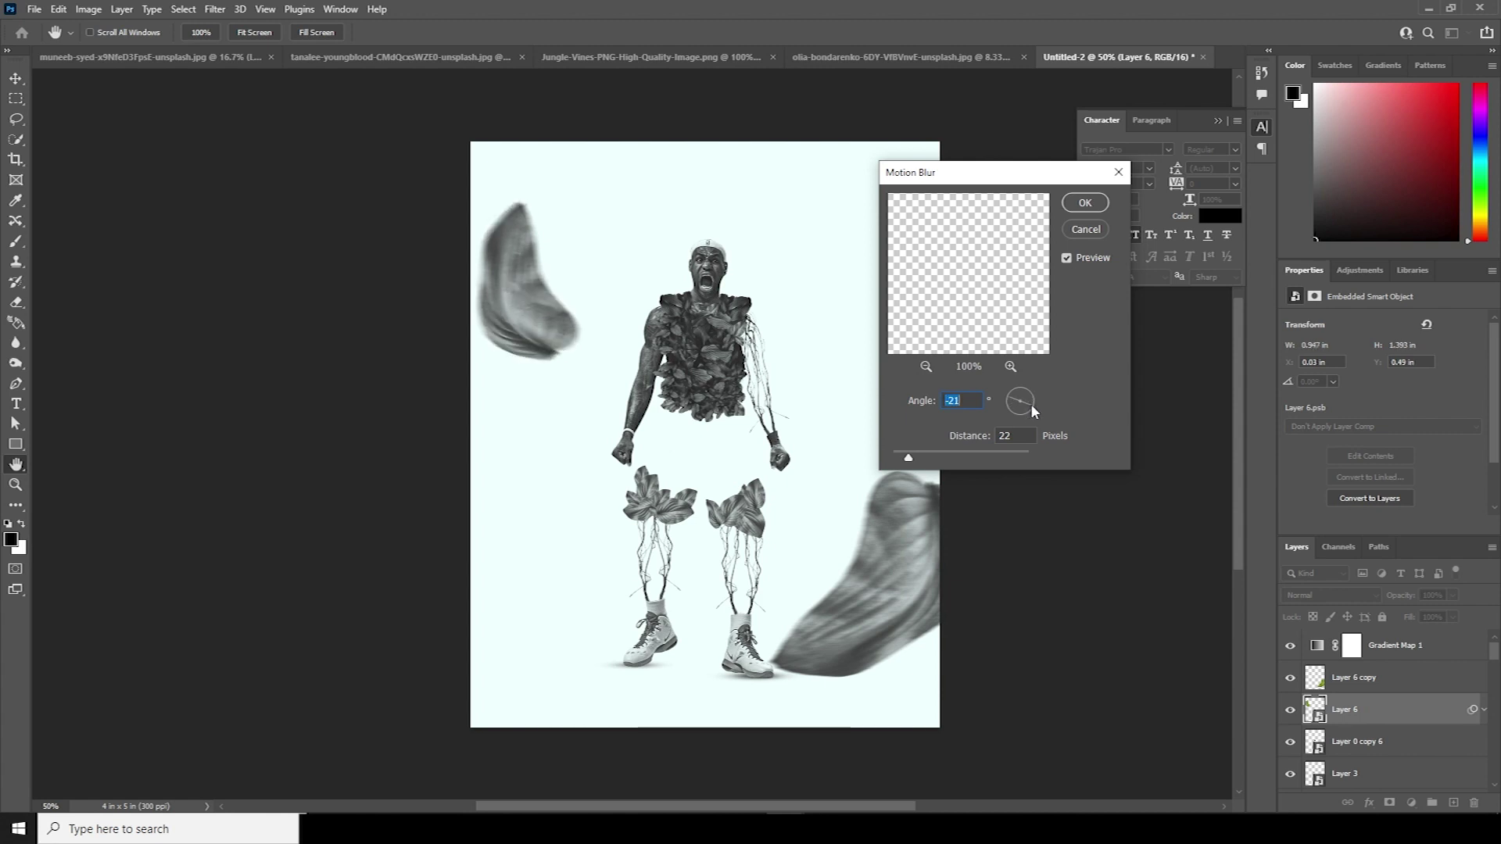
pyautogui.moveTo(1030, 404); pyautogui.dragTo(1031, 405)
pyautogui.click(1086, 205)
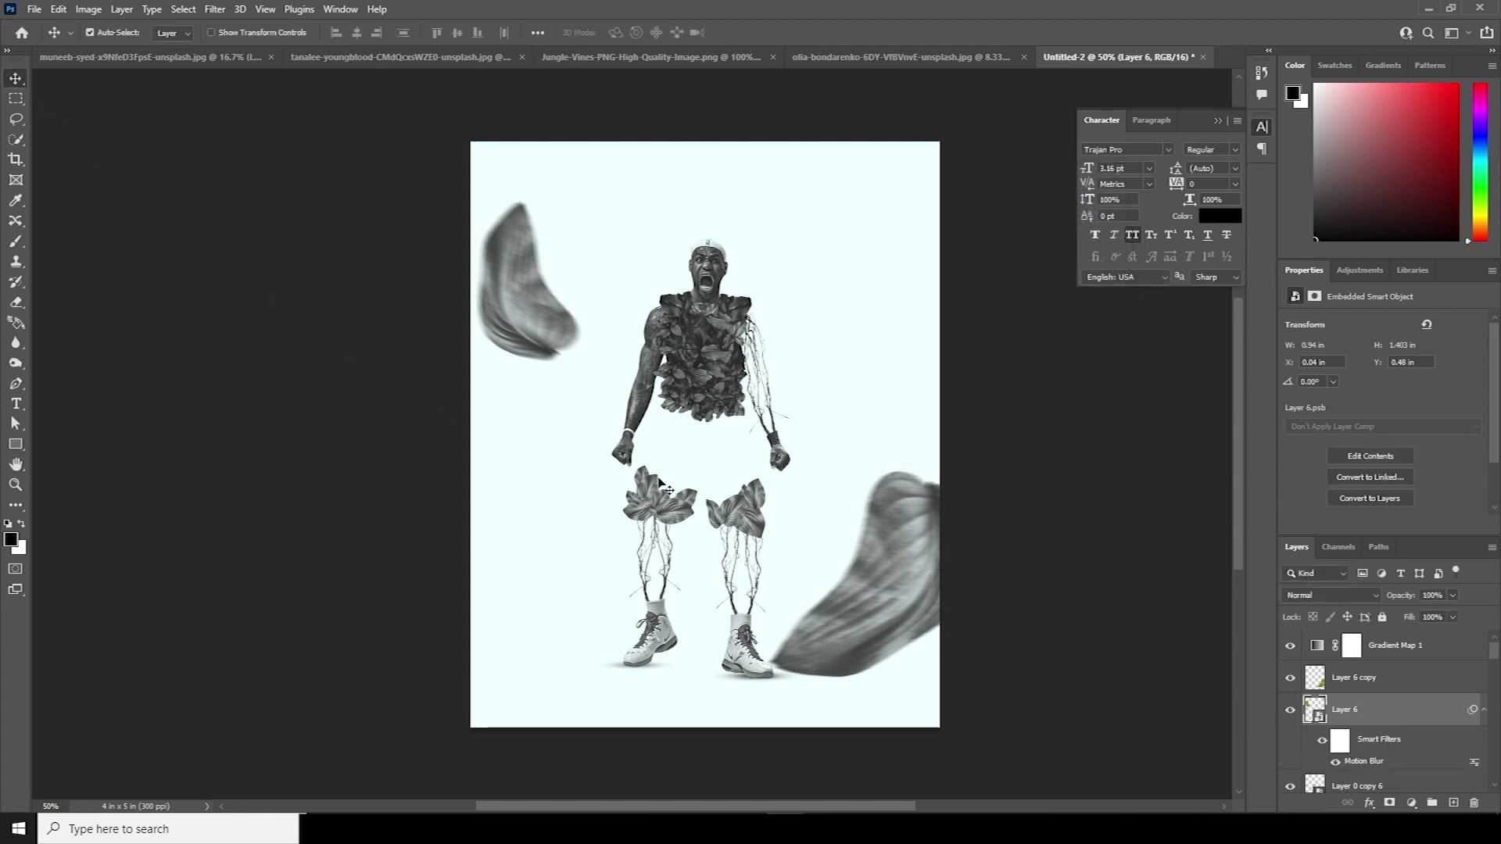
# Step: Duplicate a small leaf from the knee cluster and place it beside the player's head, scaled down and rotated
pyautogui.click(685, 518)
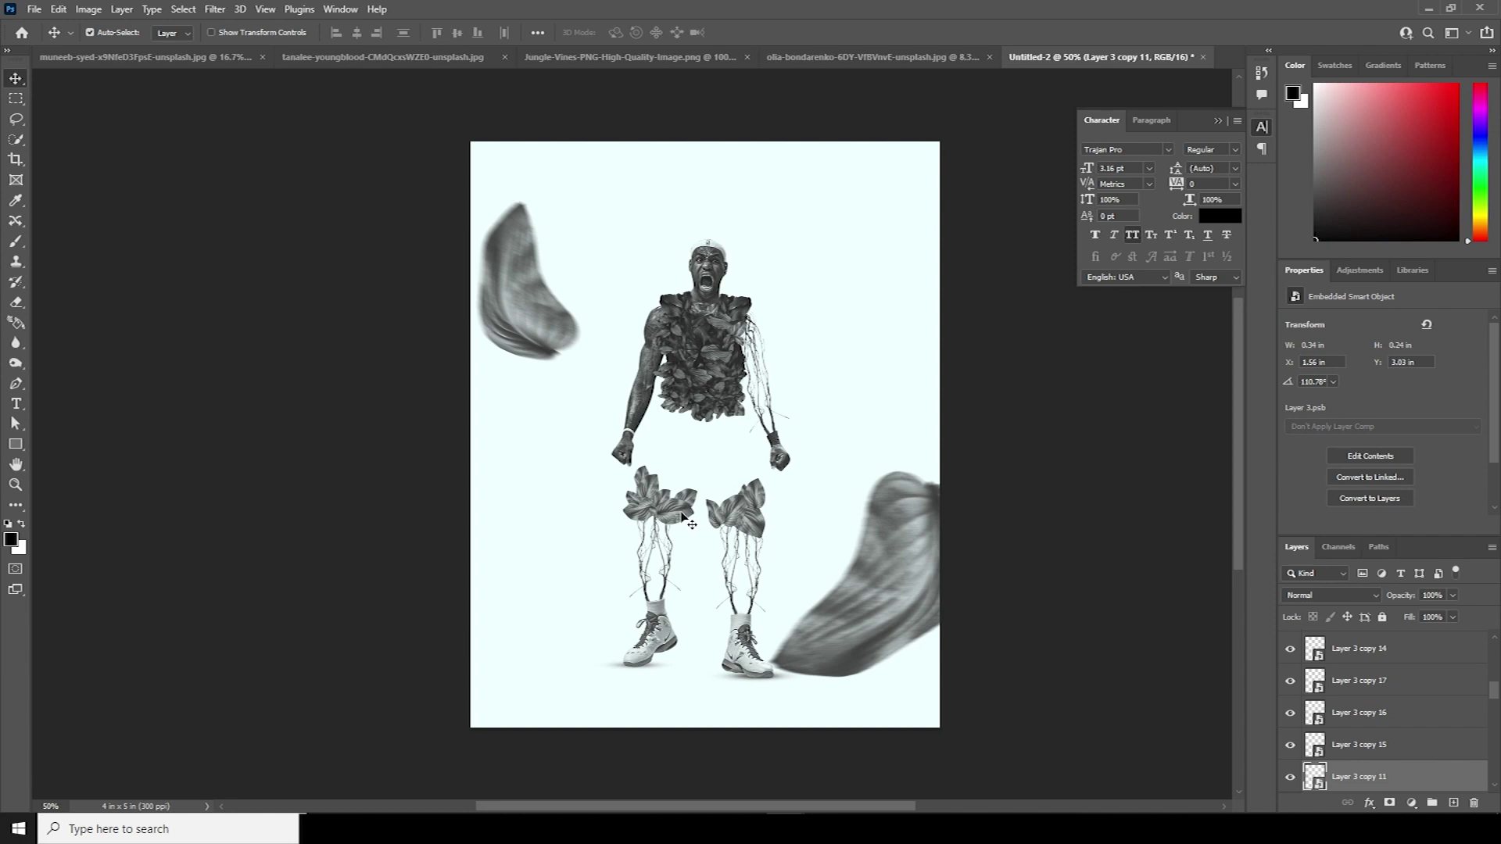
pyautogui.keyDown('alt'); pyautogui.moveTo(681, 514); pyautogui.dragTo(767, 256); pyautogui.keyUp('alt')
pyautogui.hotkey('ctrl', 't')
pyautogui.moveTo(781, 227); pyautogui.dragTo(753, 283)
pyautogui.press('Return')
# Step: Convert the small leaf beside the head to a smart object and apply a diagonal Motion Blur to it
pyautogui.rightClick(1382, 785)
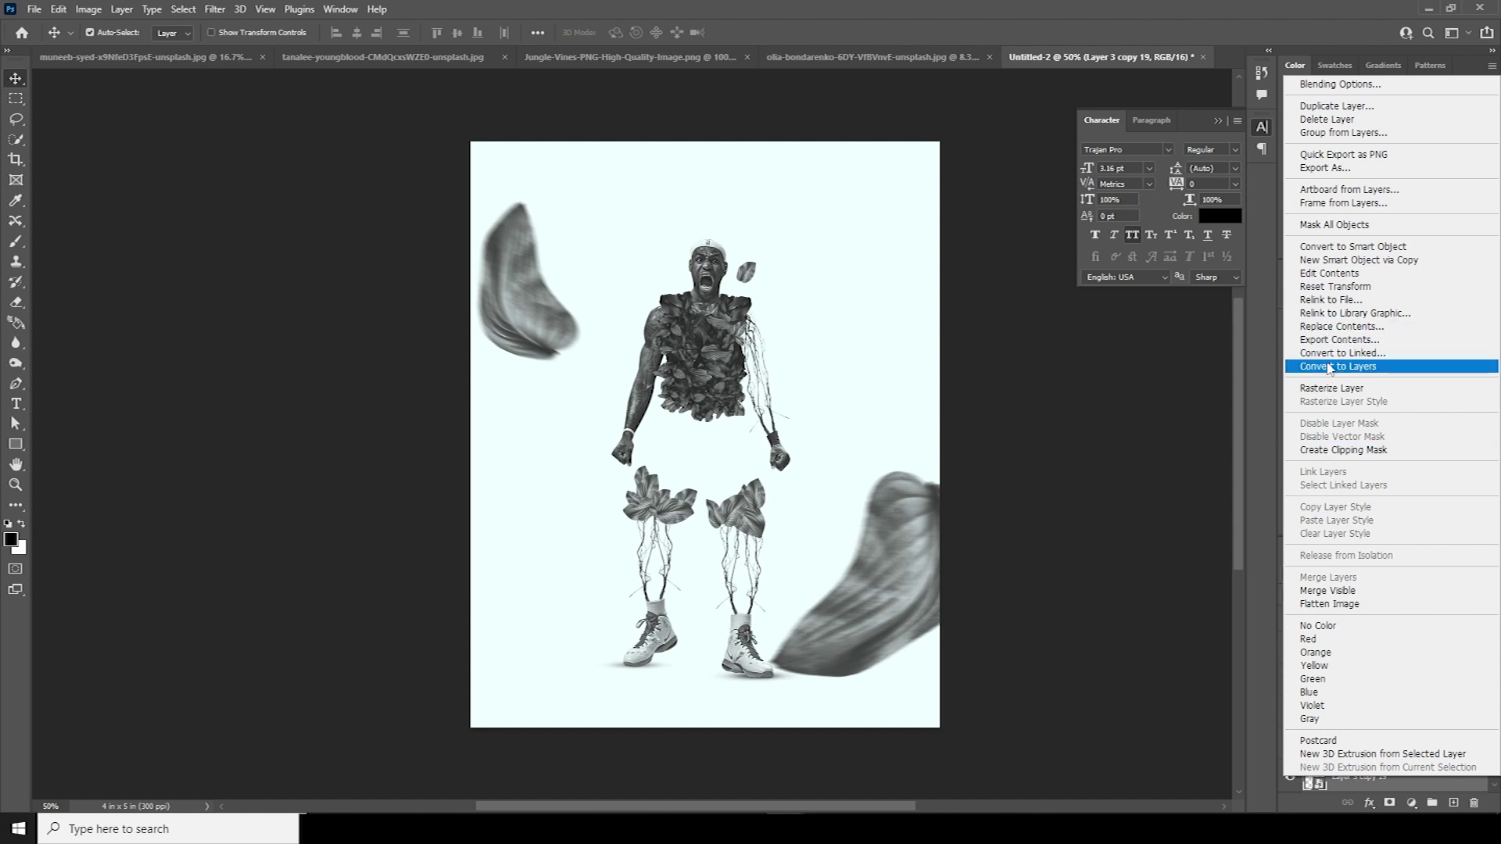
pyautogui.click(1361, 247)
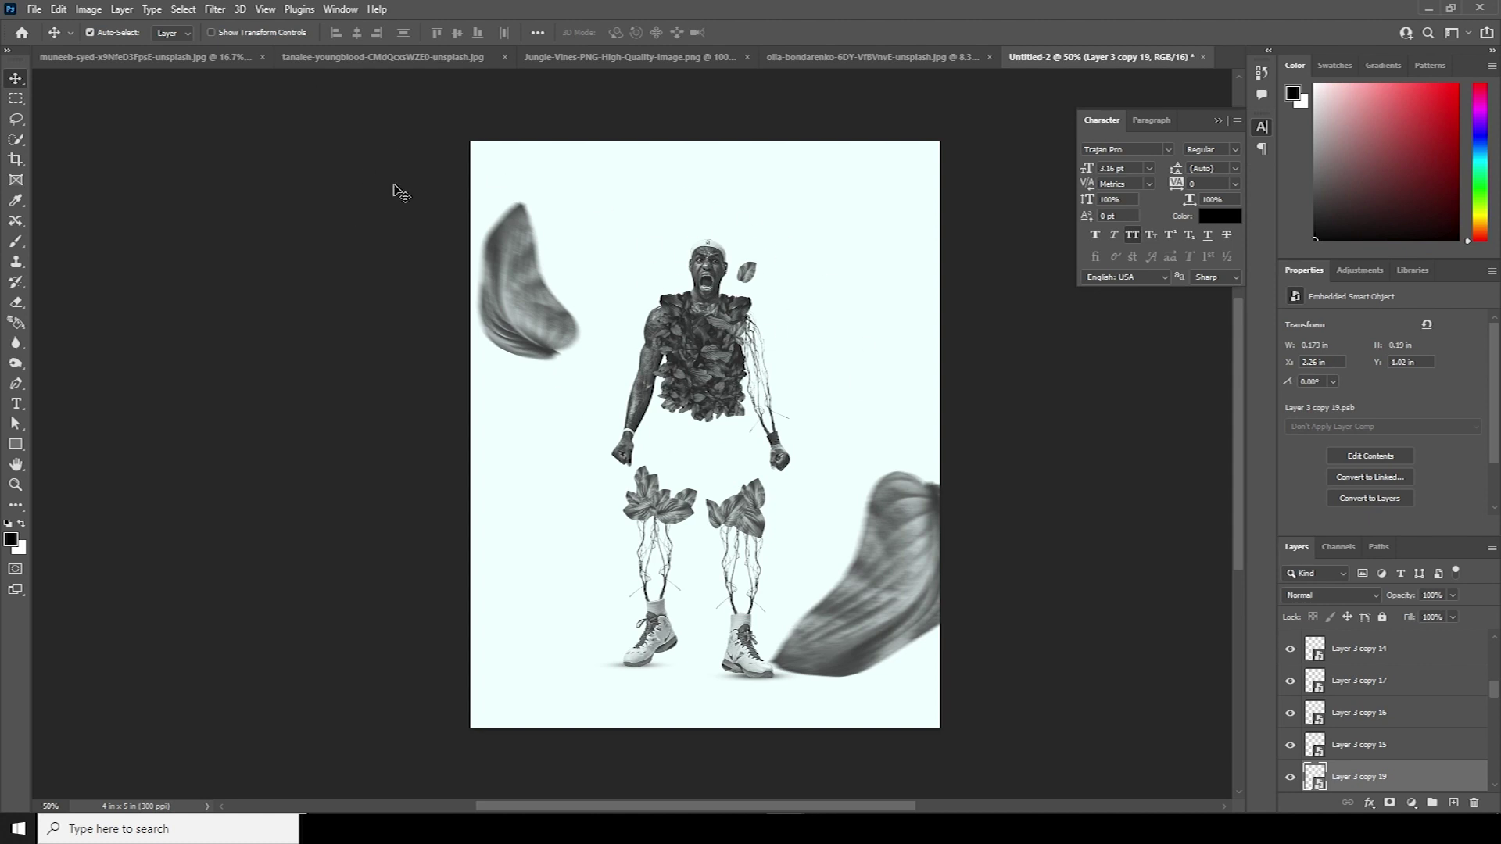
pyautogui.click(214, 10)
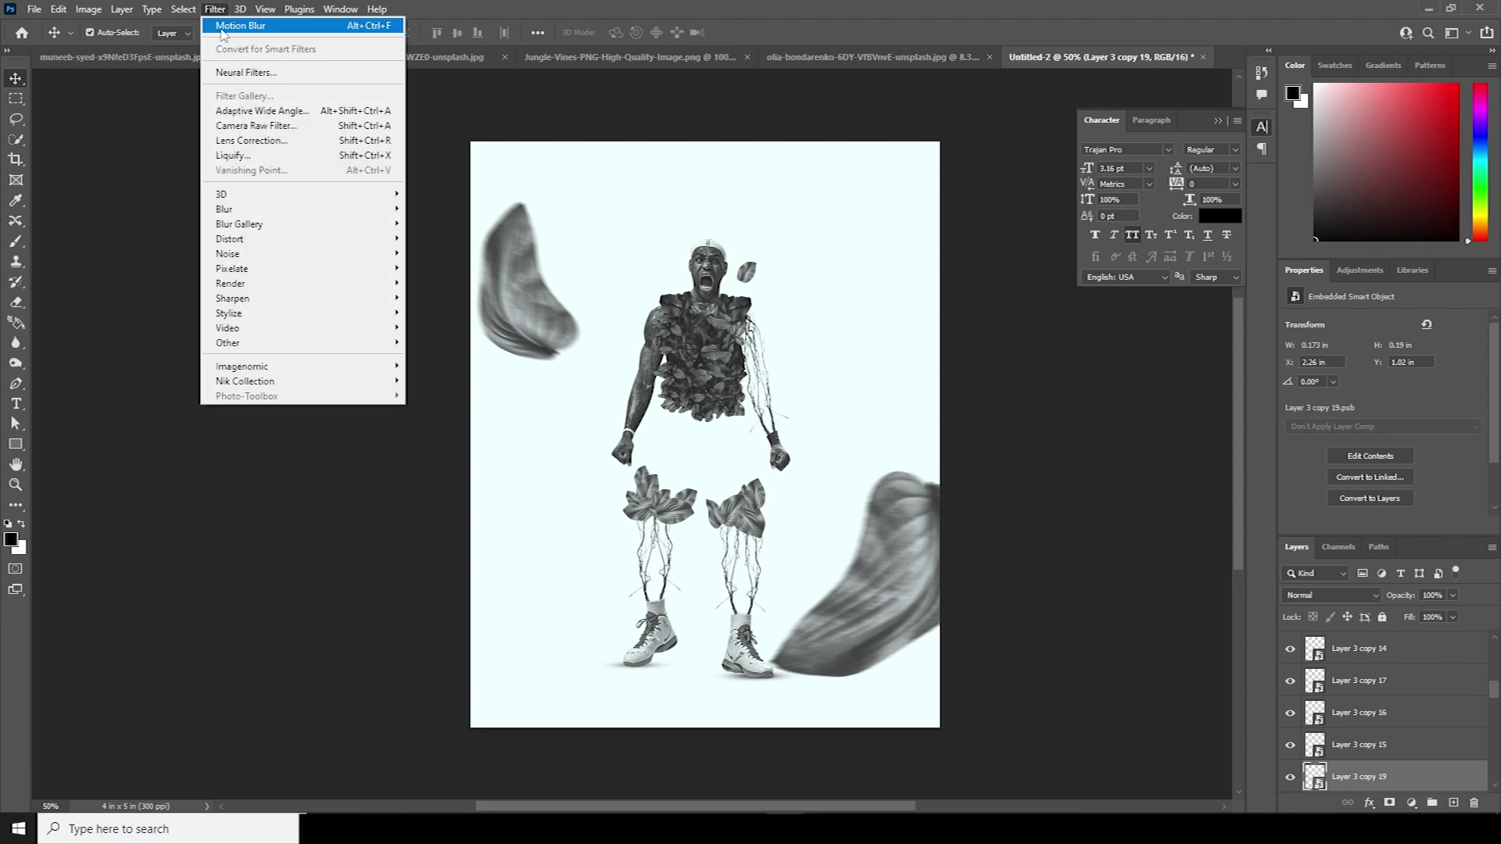
pyautogui.click(234, 26)
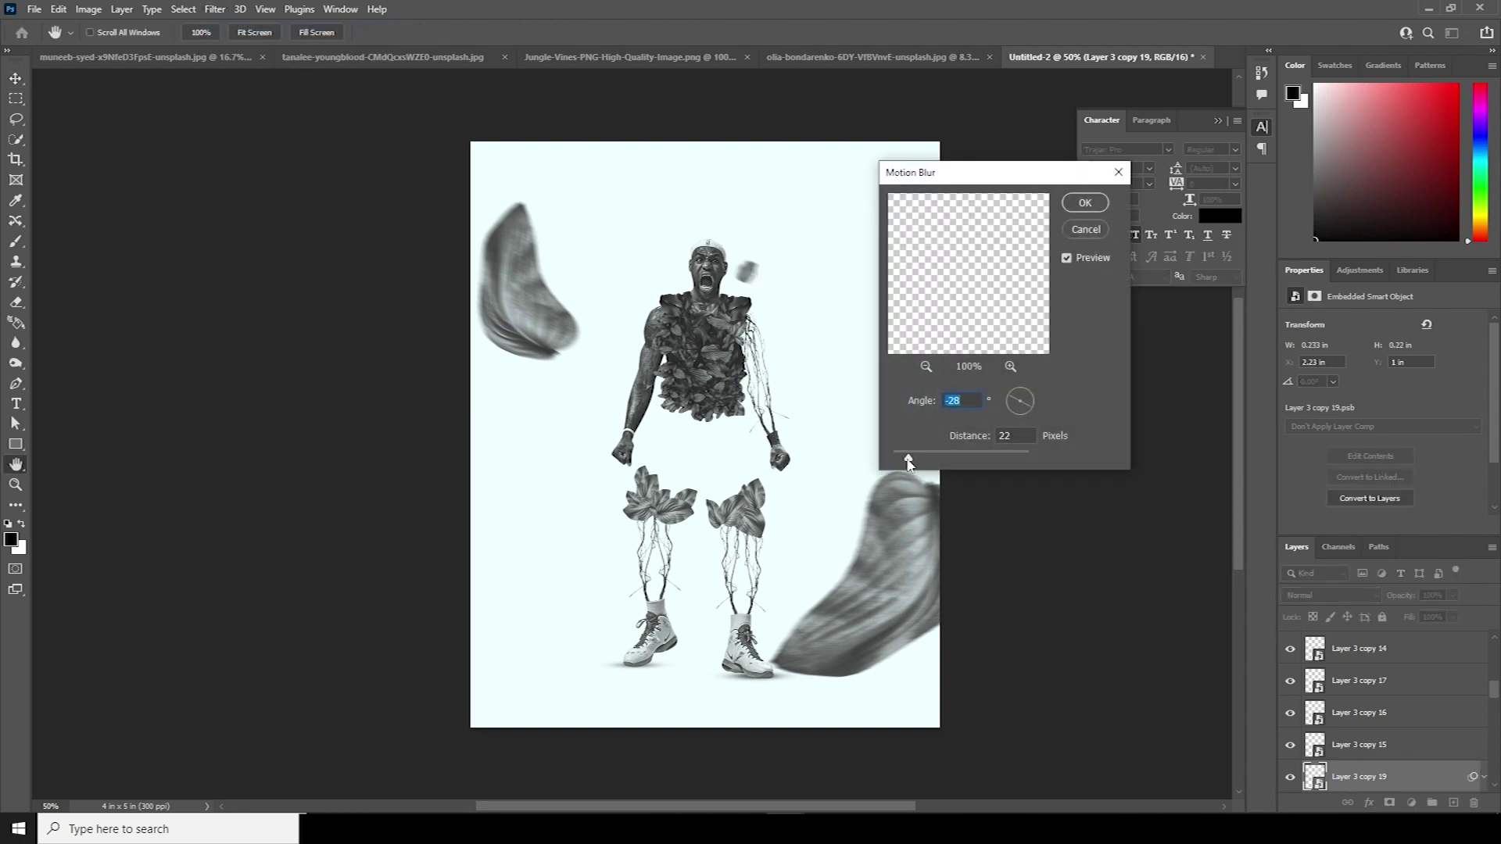
pyautogui.moveTo(1029, 400); pyautogui.dragTo(1025, 391)
pyautogui.click(1085, 202)
# Step: Duplicate the blurred small leaf and place the copy above and left of the player's head, rotated about -51°
pyautogui.hotkey('ctrl', 'j')
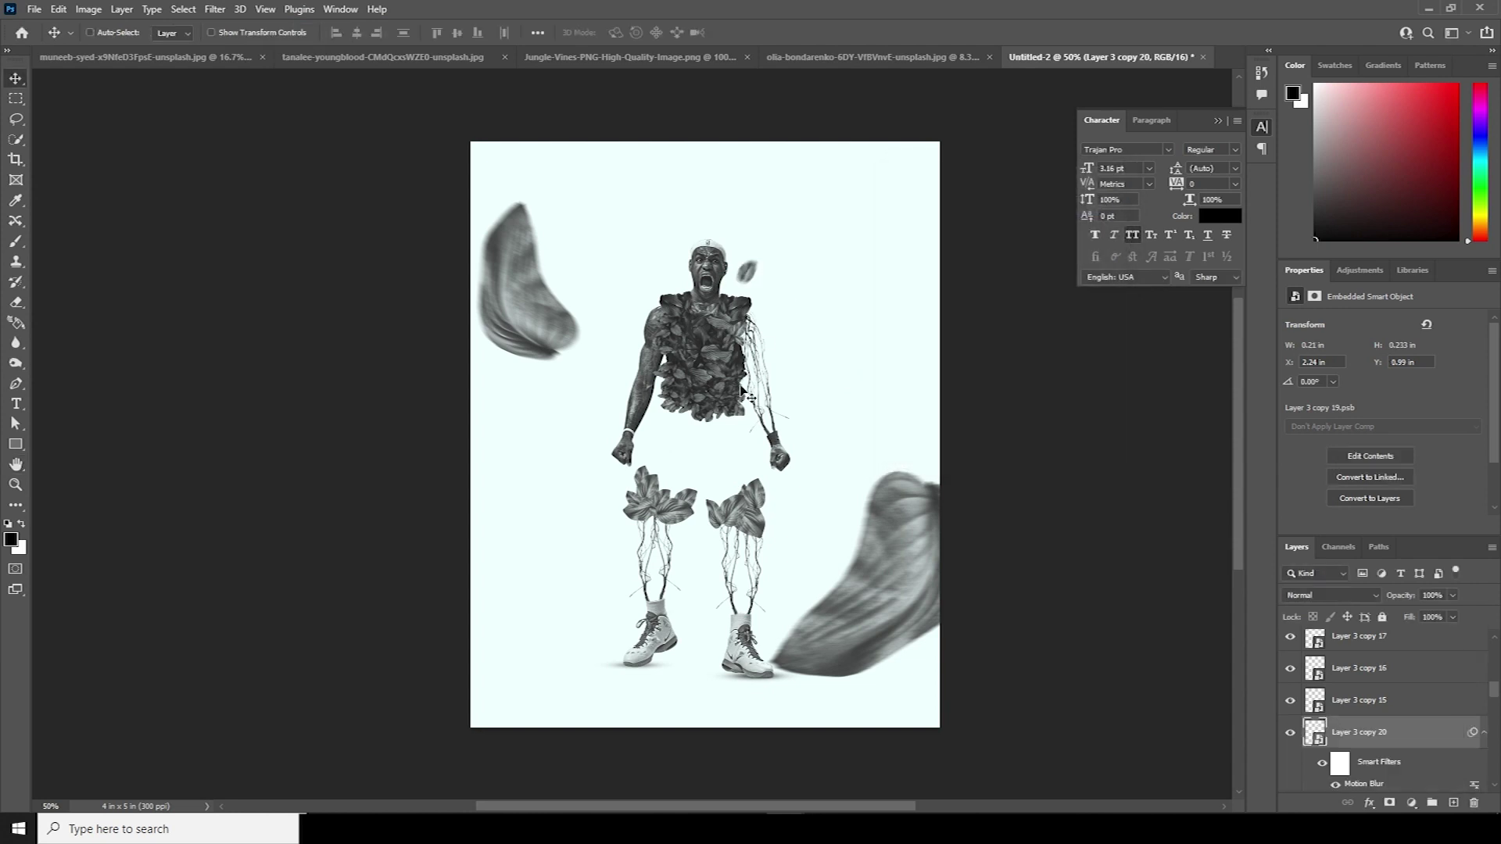
pyautogui.hotkey('ctrl', 't')
pyautogui.press('Return')
pyautogui.moveTo(756, 283); pyautogui.dragTo(660, 188)
pyautogui.moveTo(687, 247); pyautogui.dragTo(761, 294)
pyautogui.press('Return')
# Step: Scale down another leaf copy above the vine-arm shoulder and warp it into a curled shape
pyautogui.hotkey('ctrl', 't')
pyautogui.hotkey('ctrl', '+')
pyautogui.hotkey('ctrl', '+')
pyautogui.hotkey('ctrl', '+')
pyautogui.moveTo(801, 224); pyautogui.dragTo(874, 300)
pyautogui.rightClick(813, 319)
pyautogui.click(848, 438)
pyautogui.moveTo(769, 355); pyautogui.dragTo(753, 321)
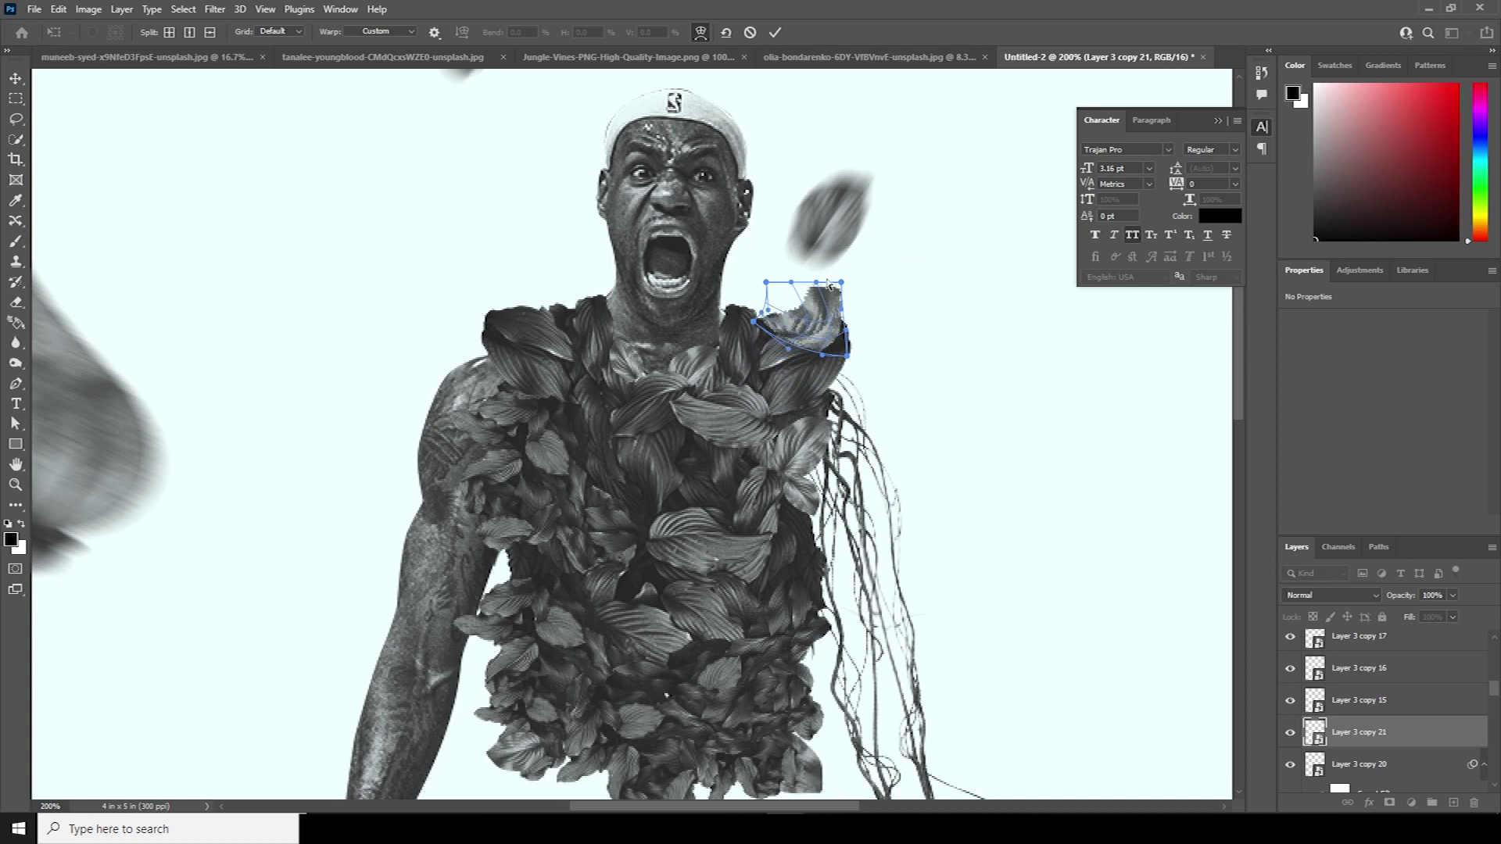
pyautogui.press('Return')
# Step: Reapply Motion Blur to the curled shoulder leaf, with a shorter distance and an adjusted angle
pyautogui.hotkey('ctrl', 'alt', 'f')
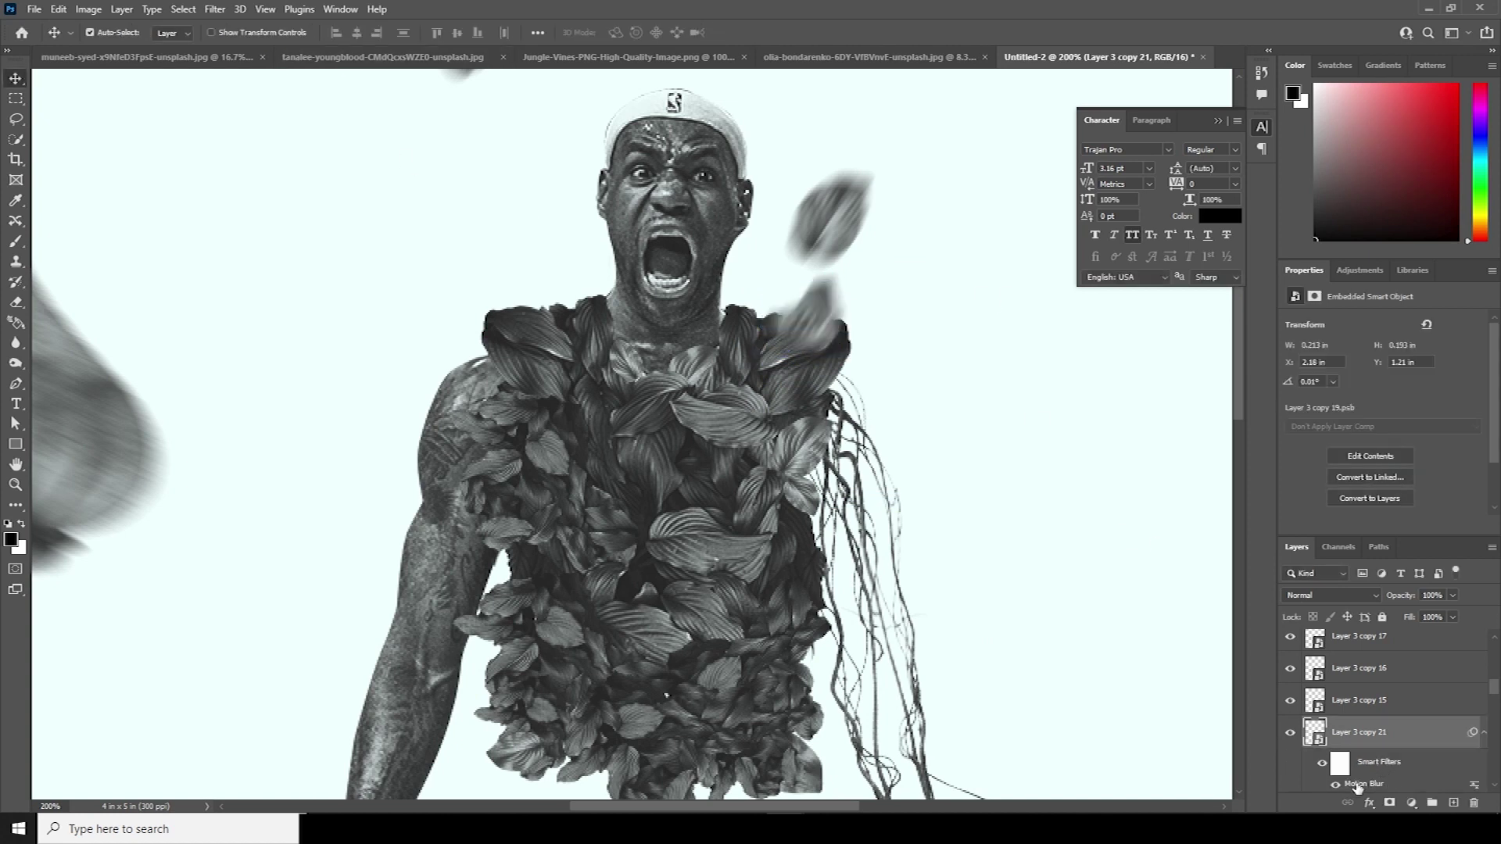
pyautogui.doubleClick(1357, 786)
pyautogui.moveTo(906, 460); pyautogui.dragTo(898, 460)
pyautogui.click(1026, 391)
pyautogui.click(1086, 202)
# Step: Adjust the Motion Blur distance on the small leaf above and left of the player's head
pyautogui.moveTo(548, 141); pyautogui.dragTo(661, 308)
pyautogui.click(584, 216)
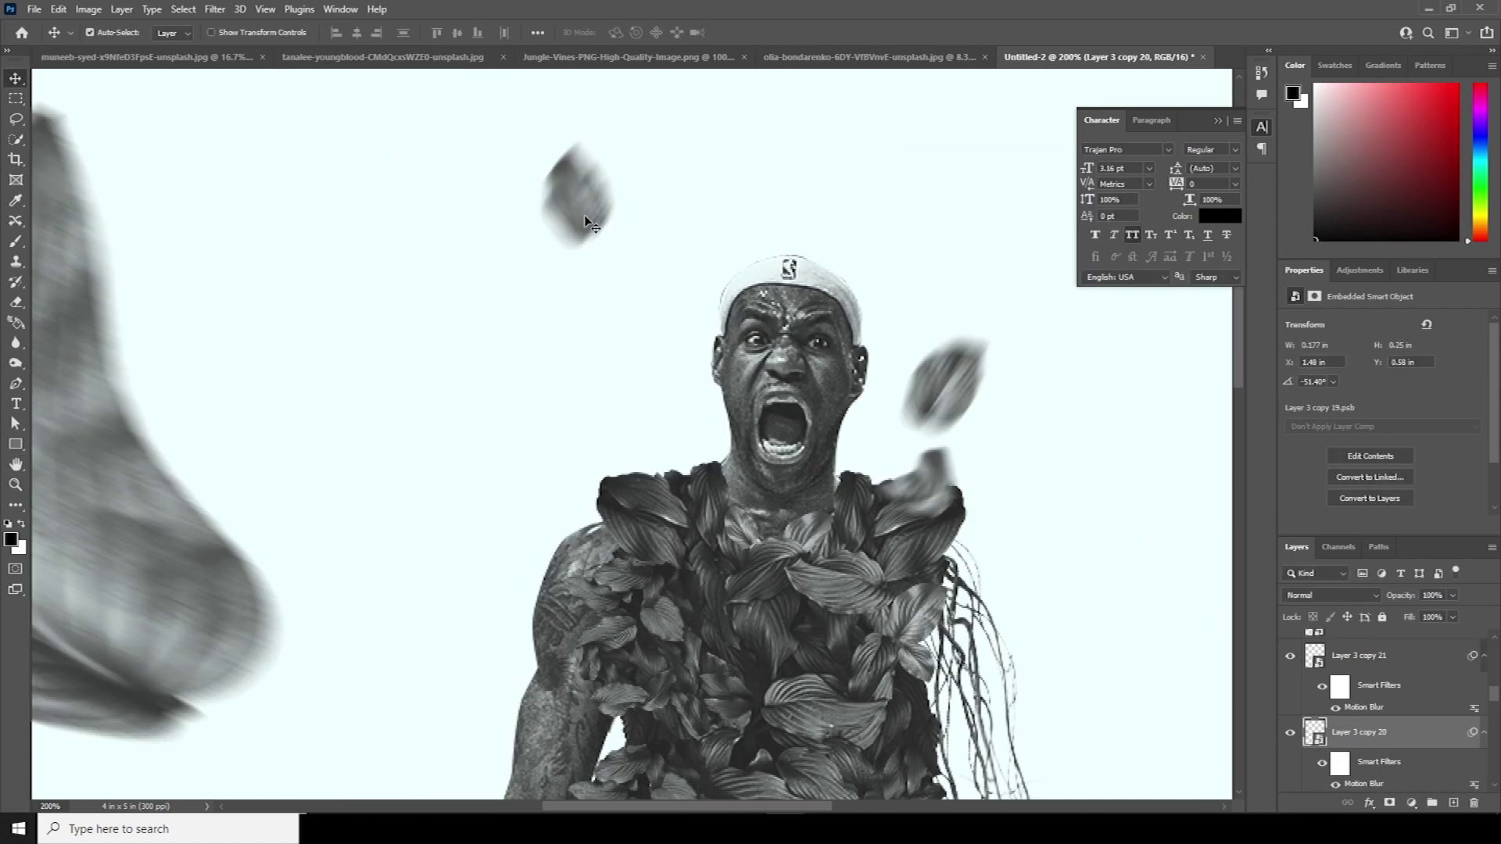
pyautogui.moveTo(584, 216); pyautogui.dragTo(593, 296)
pyautogui.doubleClick(1367, 786)
pyautogui.moveTo(910, 460); pyautogui.dragTo(982, 243)
pyautogui.press('Return')
pyautogui.moveTo(982, 243); pyautogui.dragTo(930, 87)
# Step: Duplicate a small leaf down beside the left-hand fist, transform and reposition it, and reapply the Motion Blur
pyautogui.hotkey('ctrl', '-')
pyautogui.hotkey('ctrl', '-')
pyautogui.keyDown('alt'); pyautogui.moveTo(731, 326); pyautogui.dragTo(586, 541); pyautogui.keyUp('alt')
pyautogui.hotkey('ctrl', 't')
pyautogui.press('Return')
pyautogui.moveTo(566, 626)
pyautogui.mouseDown()
pyautogui.moveTo(561, 661)
pyautogui.moveTo(573, 617)
pyautogui.mouseUp()
pyautogui.hotkey('ctrl', '+')
pyautogui.hotkey('ctrl', '+')
pyautogui.moveTo(760, 437); pyautogui.dragTo(661, 549)
pyautogui.press('Return')
pyautogui.hotkey('ctrl', 'alt', 'f')
# Step: Duplicate and transform more blurred leaves around the fist of the vine arm and the knee below it
pyautogui.hotkey('ctrl', '-')
pyautogui.hotkey('ctrl', '-')
pyautogui.hotkey('ctrl', 't')
pyautogui.keyDown('alt'); pyautogui.moveTo(654, 477); pyautogui.dragTo(854, 518); pyautogui.keyUp('alt')
pyautogui.press('Return')
pyautogui.press('Return')
pyautogui.keyDown('alt'); pyautogui.moveTo(691, 167); pyautogui.dragTo(847, 499); pyautogui.keyUp('alt')
pyautogui.hotkey('ctrl', 't')
pyautogui.press('Return')
pyautogui.press('Return')
# Step: Scatter further small, transformed leaf copies around the fist on the figure's left side
pyautogui.moveTo(928, 439); pyautogui.dragTo(663, 412)
pyautogui.hotkey('ctrl', 't')
pyautogui.press('Return')
pyautogui.press('Return')
pyautogui.keyDown('ctrl'); pyautogui.moveTo(663, 412); pyautogui.dragTo(630, 420); pyautogui.keyUp('ctrl')
pyautogui.hotkey('ctrl', 't')
pyautogui.press('Return')
pyautogui.press('Return')
pyautogui.moveTo(1035, 626); pyautogui.dragTo(1045, 756)
pyautogui.hotkey('ctrl', '-')
pyautogui.moveTo(795, 585); pyautogui.dragTo(783, 483)
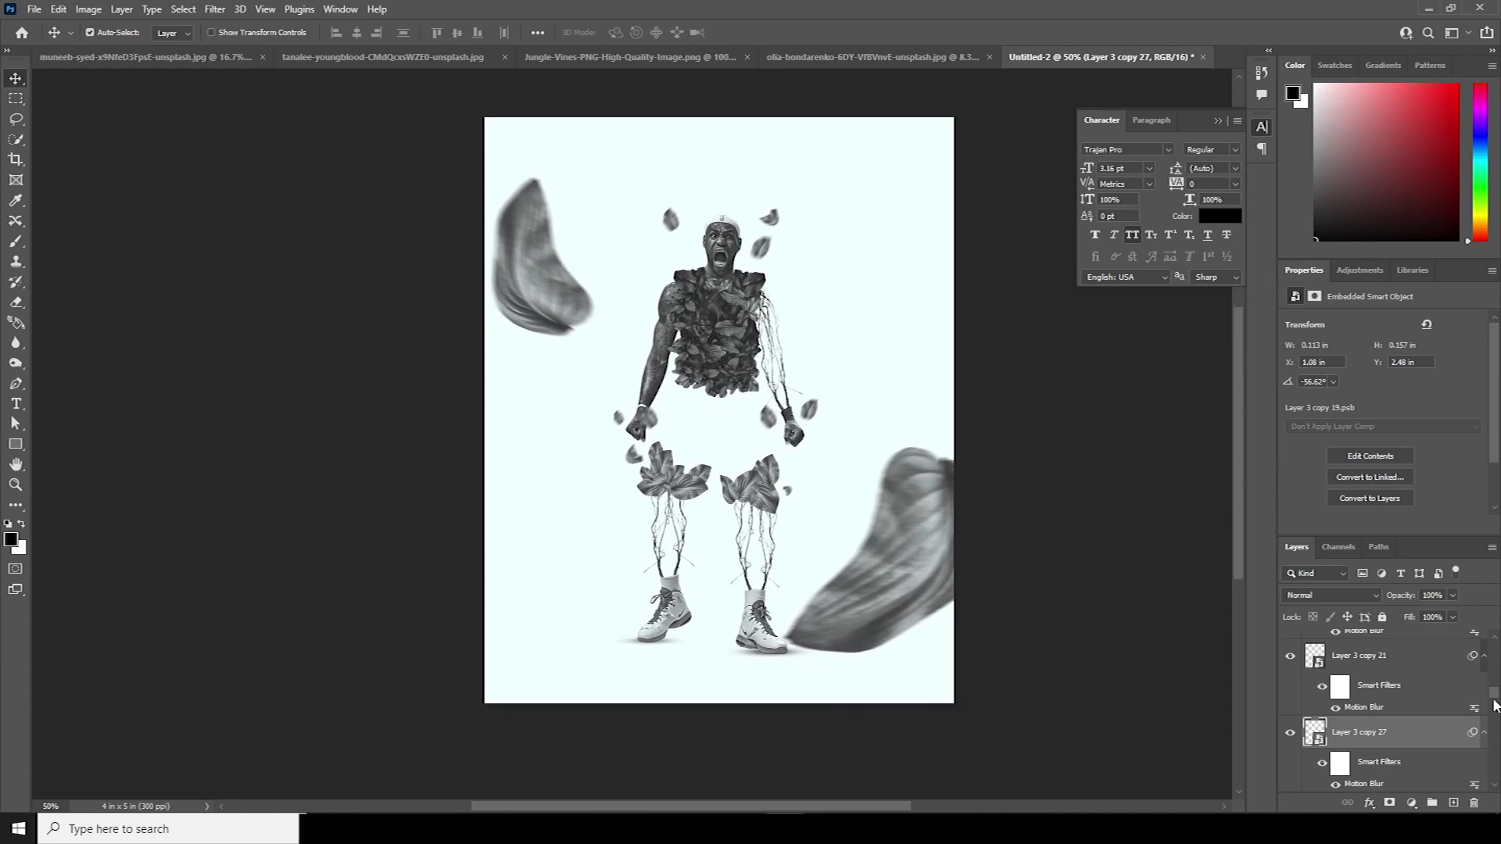
# Step: Add a Color Lookup adjustment layer above Gradient Map 1 using HorrorBlue.3DL, and set its opacity to 22%
pyautogui.moveTo(1493, 701); pyautogui.dragTo(1489, 637)
pyautogui.click(1403, 649)
pyautogui.click(1412, 803)
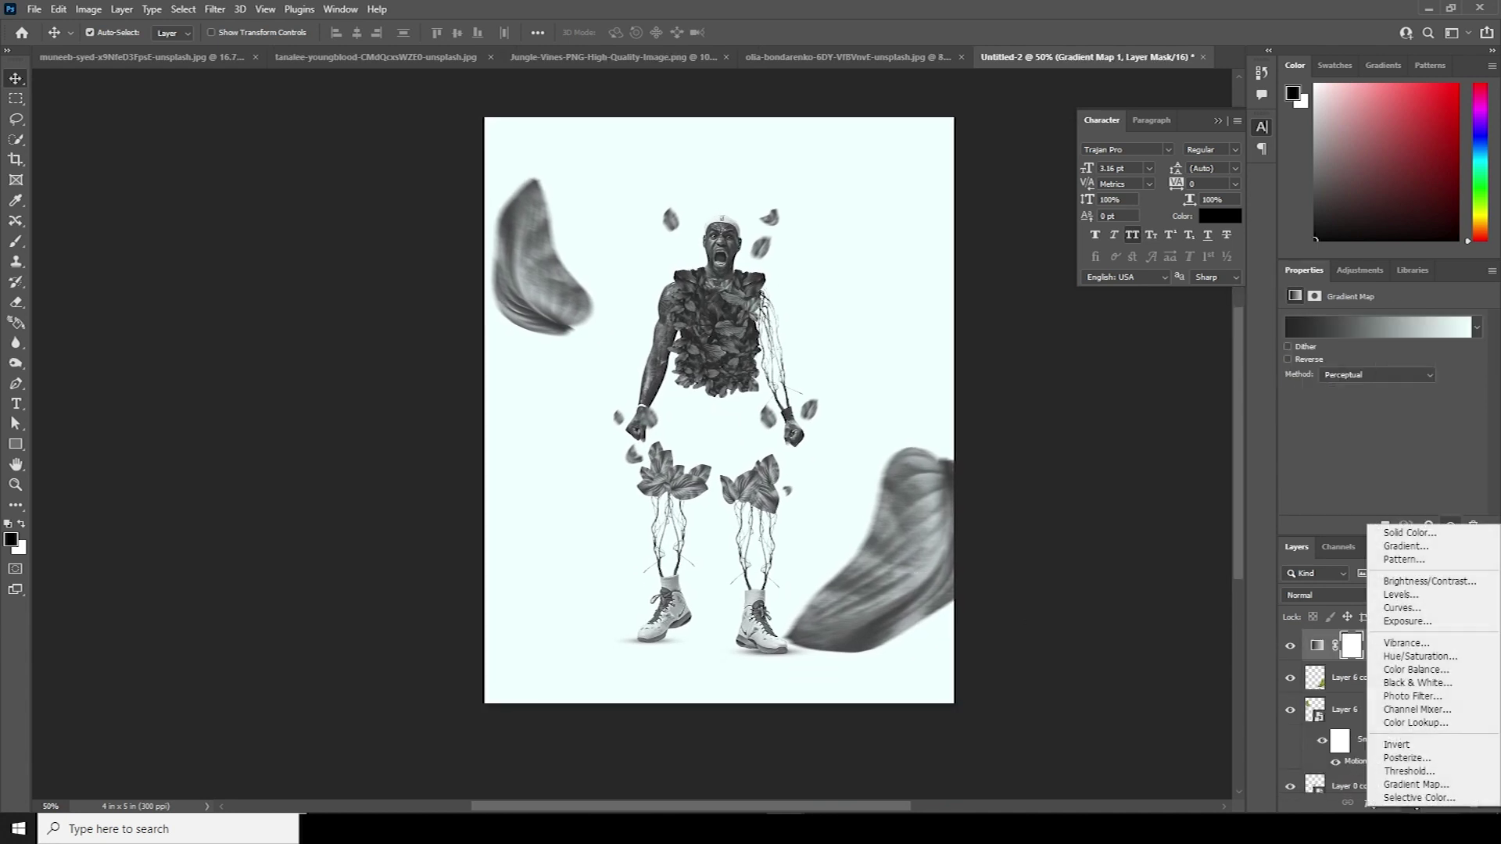
pyautogui.click(1417, 722)
pyautogui.click(1388, 325)
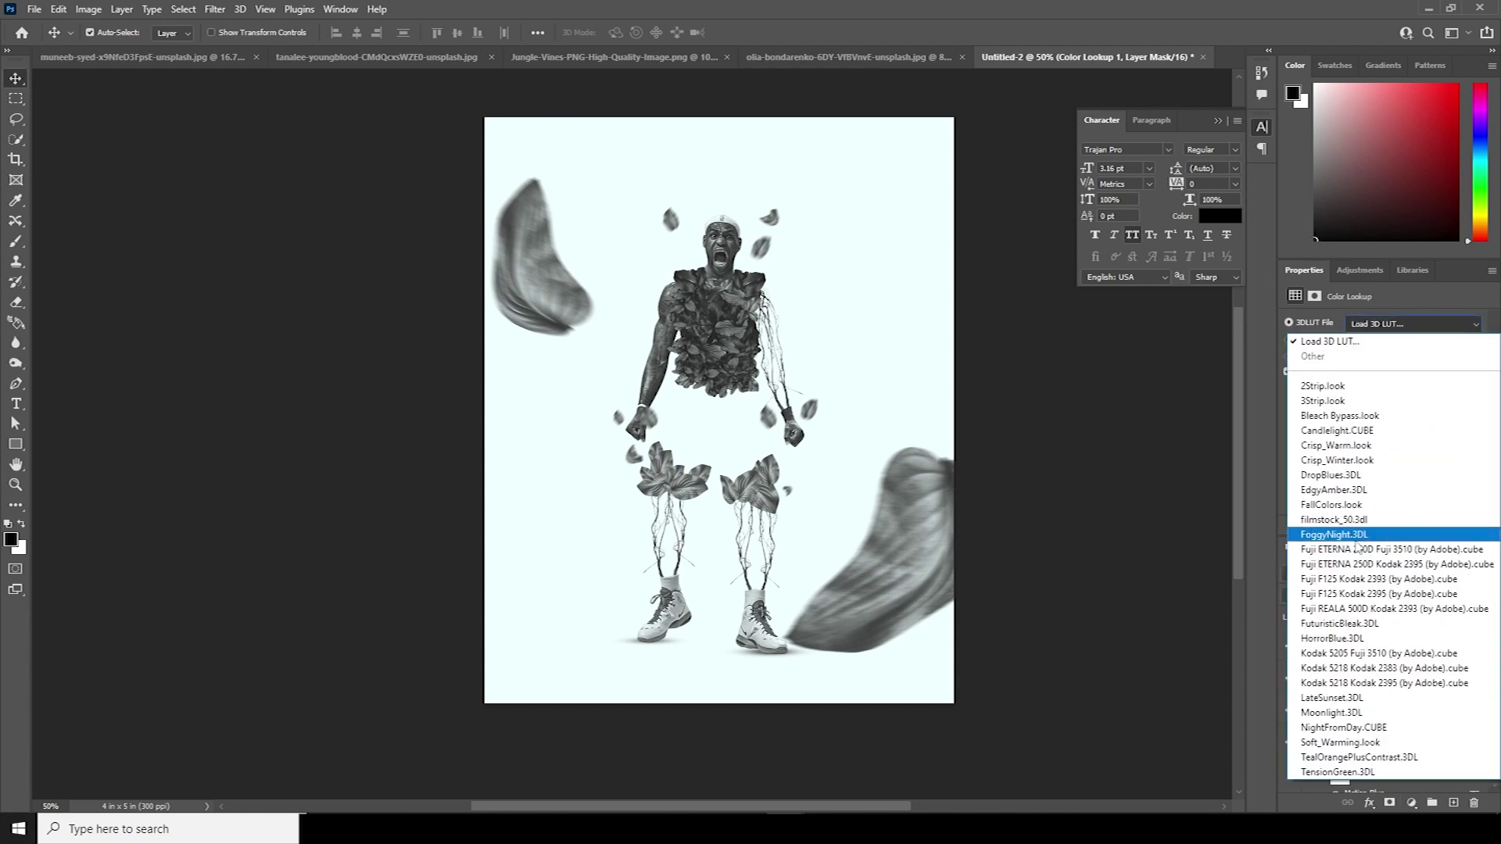
pyautogui.click(1331, 639)
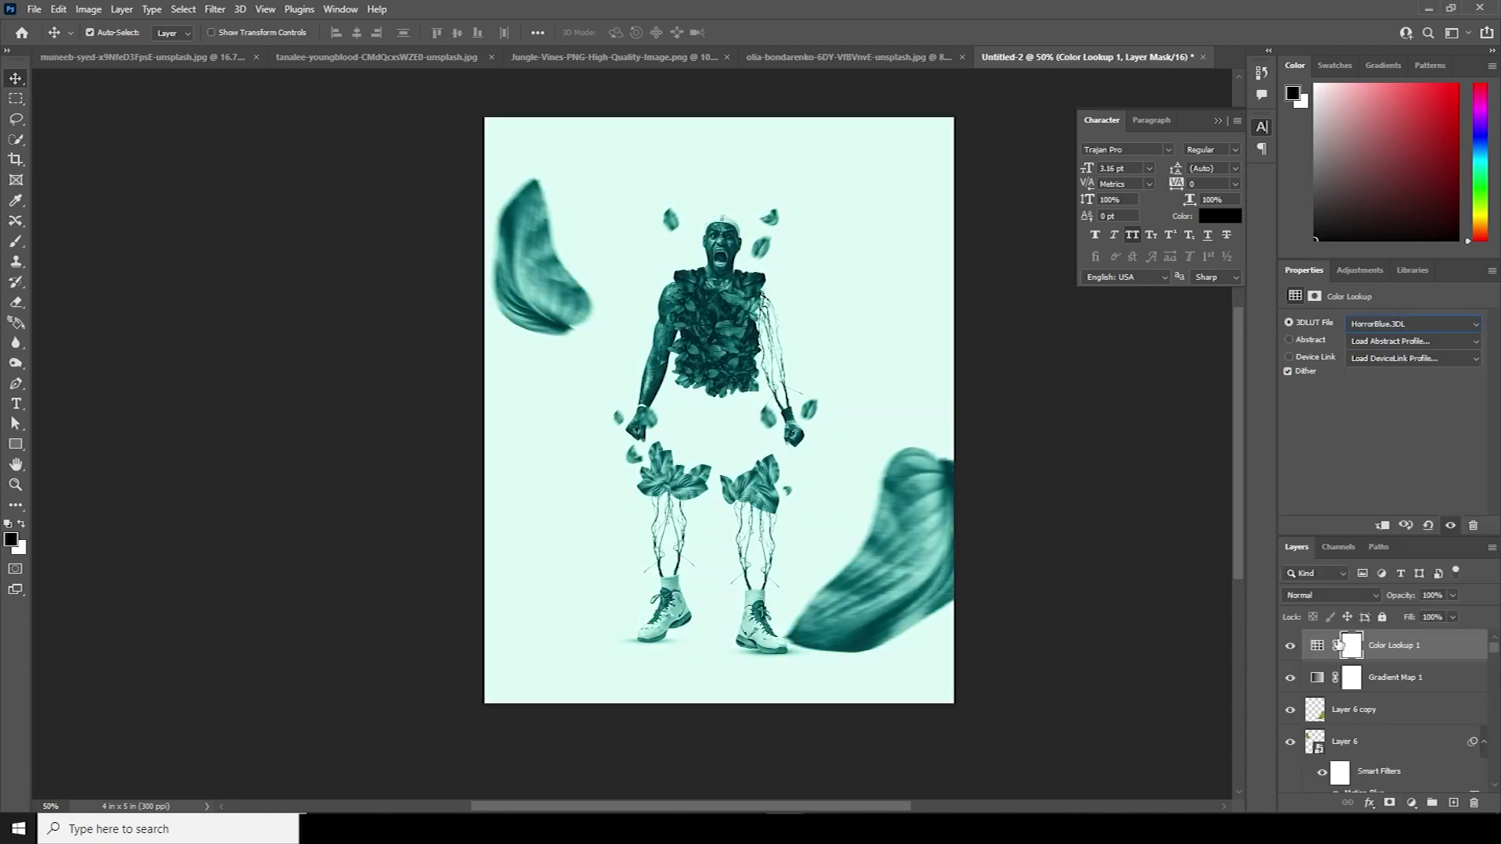
pyautogui.click(1396, 612)
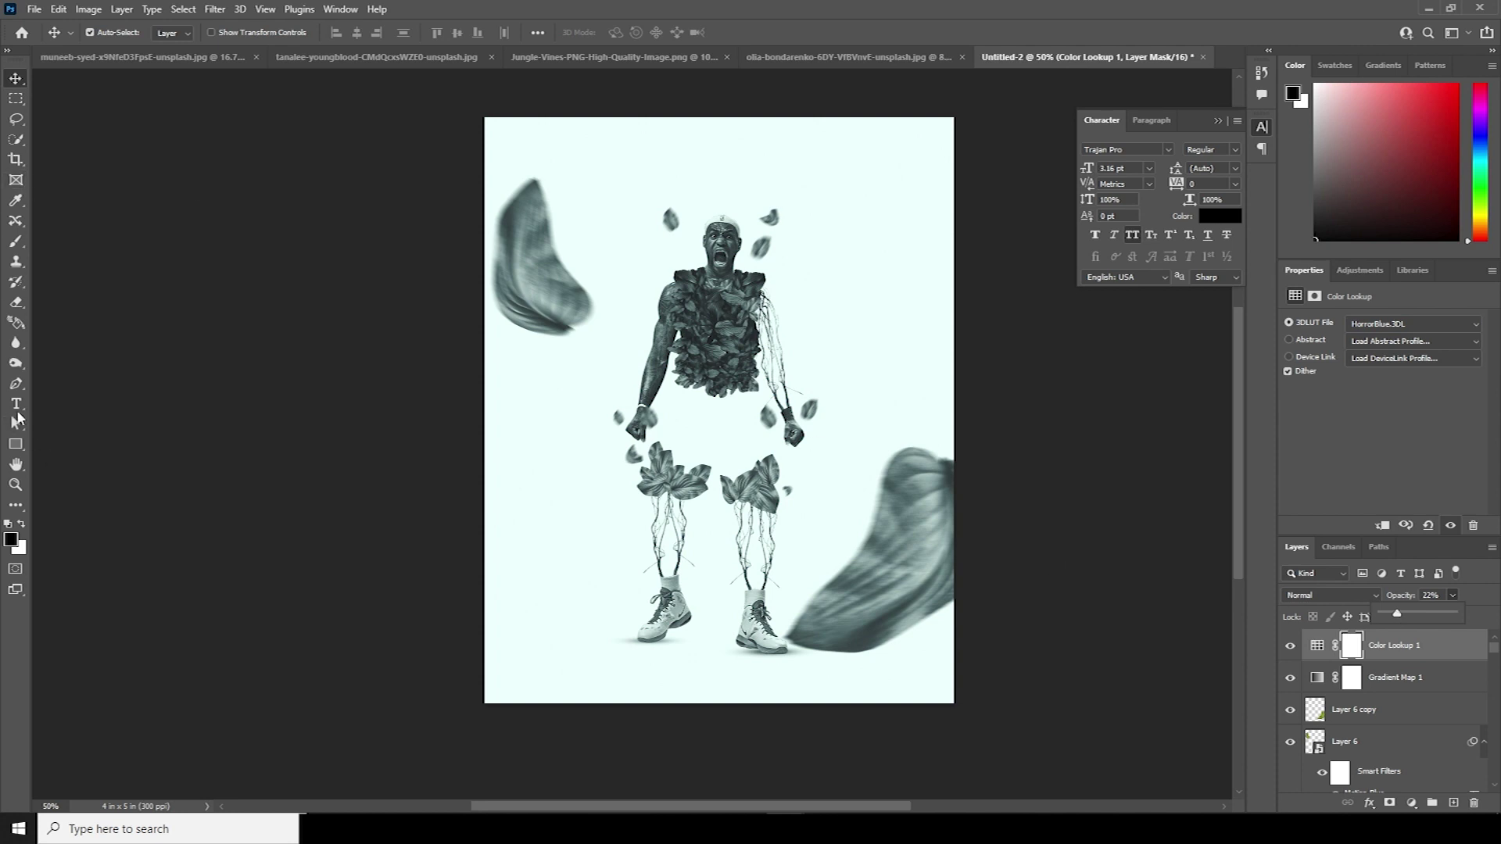
# Step: Add a right-aligned lorem ipsum paragraph in 3.16 pt Trajan Pro at the poster's upper-left corner
pyautogui.click(16, 405)
pyautogui.moveTo(503, 142); pyautogui.dragTo(596, 373)
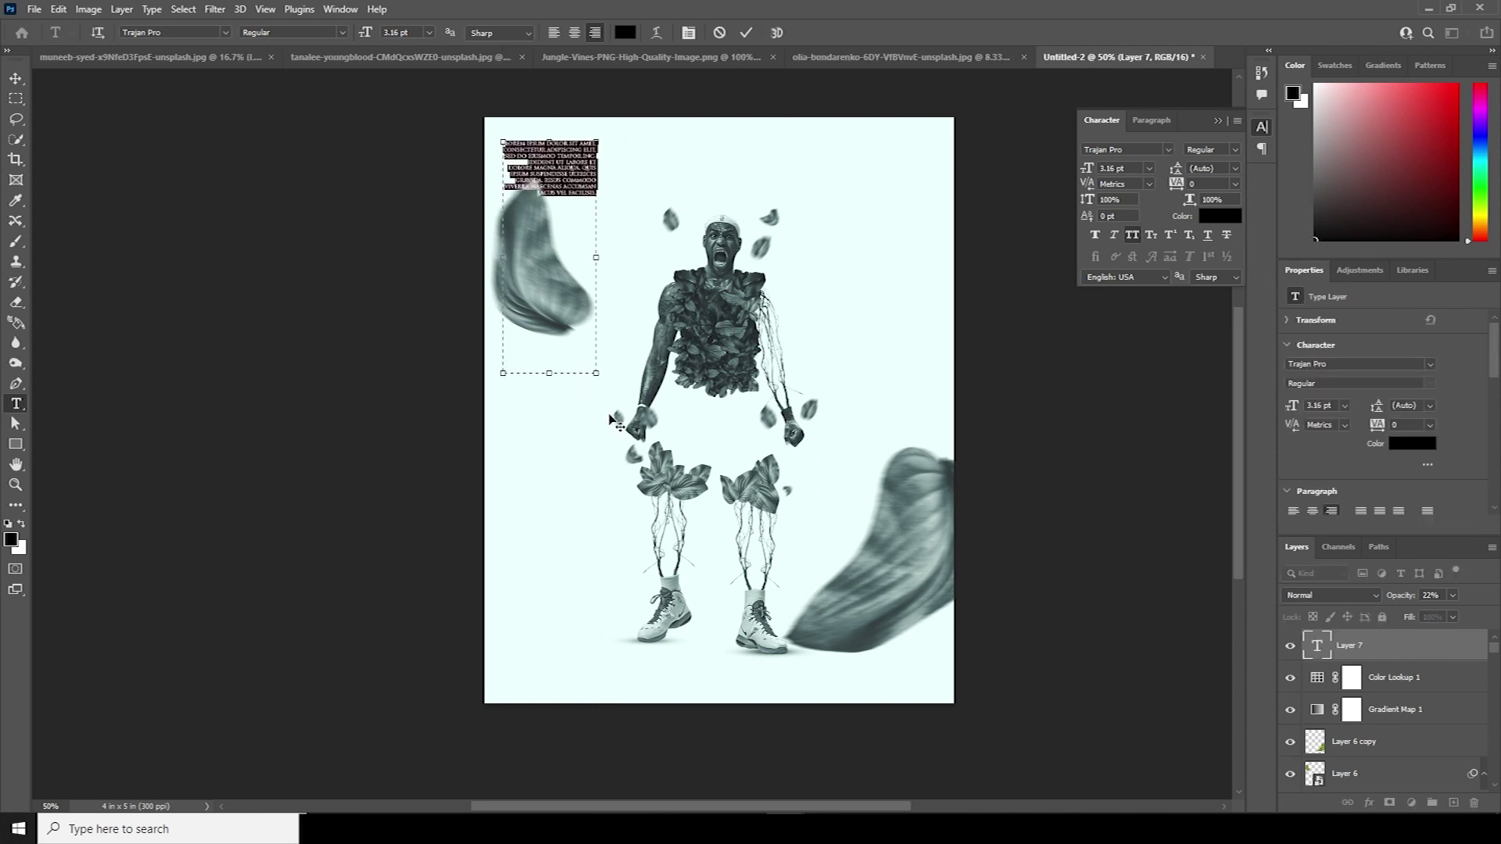
pyautogui.click(691, 413)
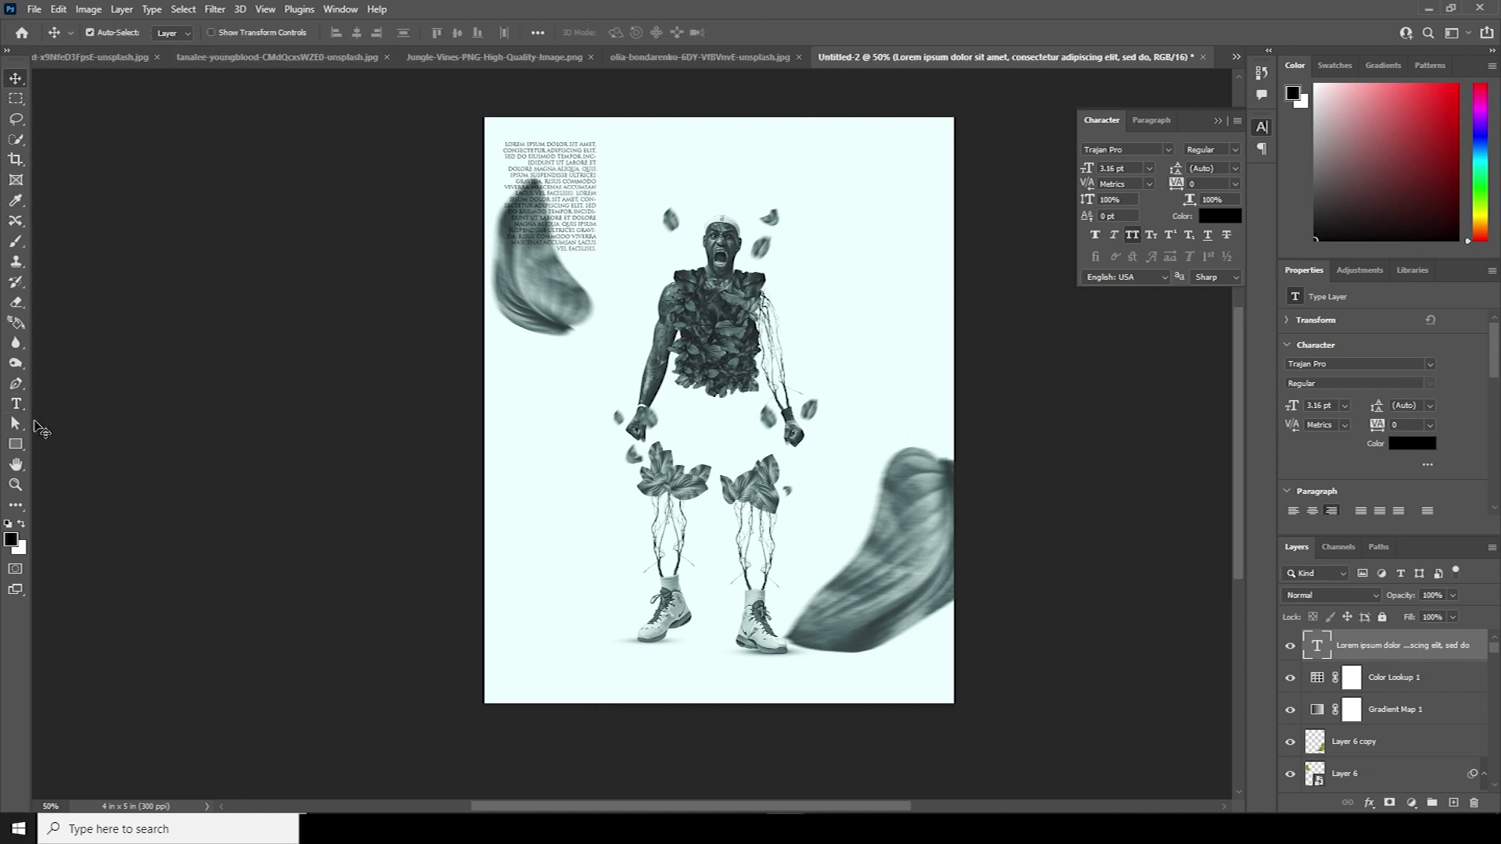
# Step: Draw a black square of 48 by 48 px and align it with the paragraph's upper-right corner
pyautogui.click(15, 444)
pyautogui.click(111, 445)
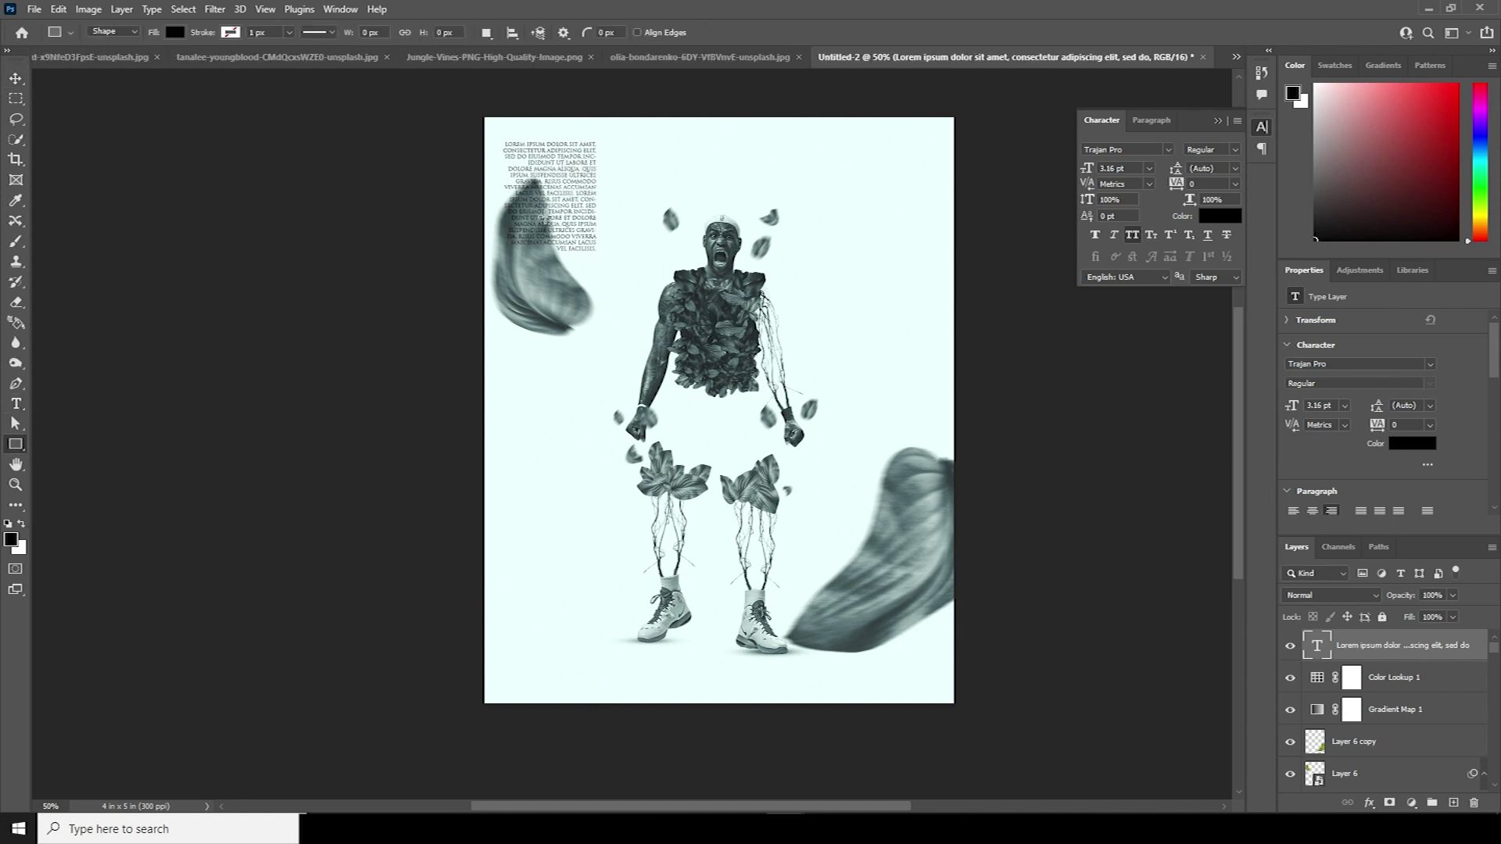
pyautogui.moveTo(574, 131); pyautogui.dragTo(593, 150)
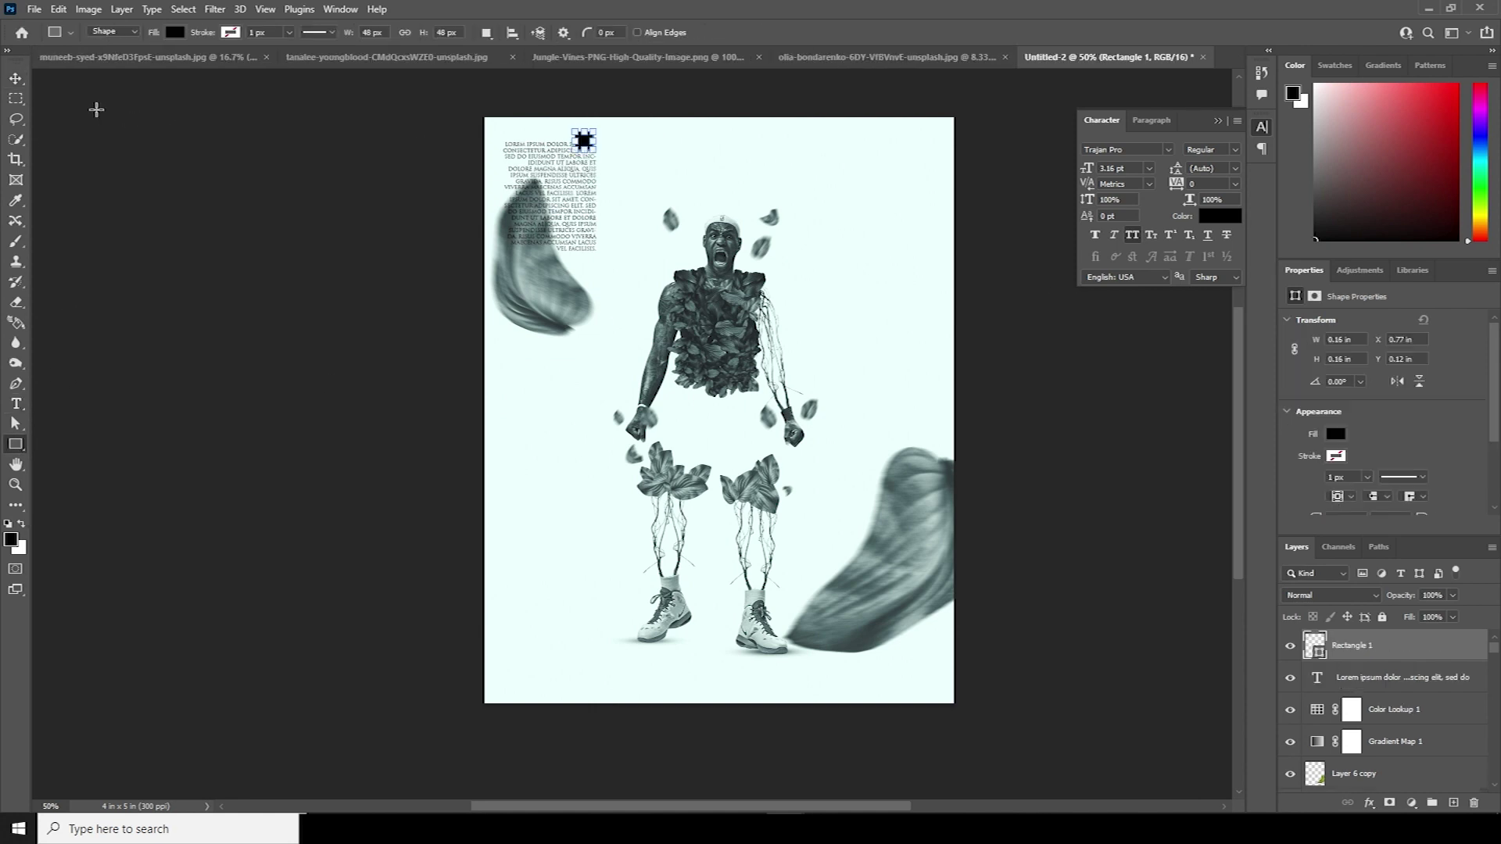
pyautogui.click(17, 82)
pyautogui.moveTo(594, 144); pyautogui.dragTo(596, 152)
# Step: Add the black Trajan Pro text LEBRON JAMES at the figure's waist, between the fists, and scale it to 8.21 pt
pyautogui.click(15, 405)
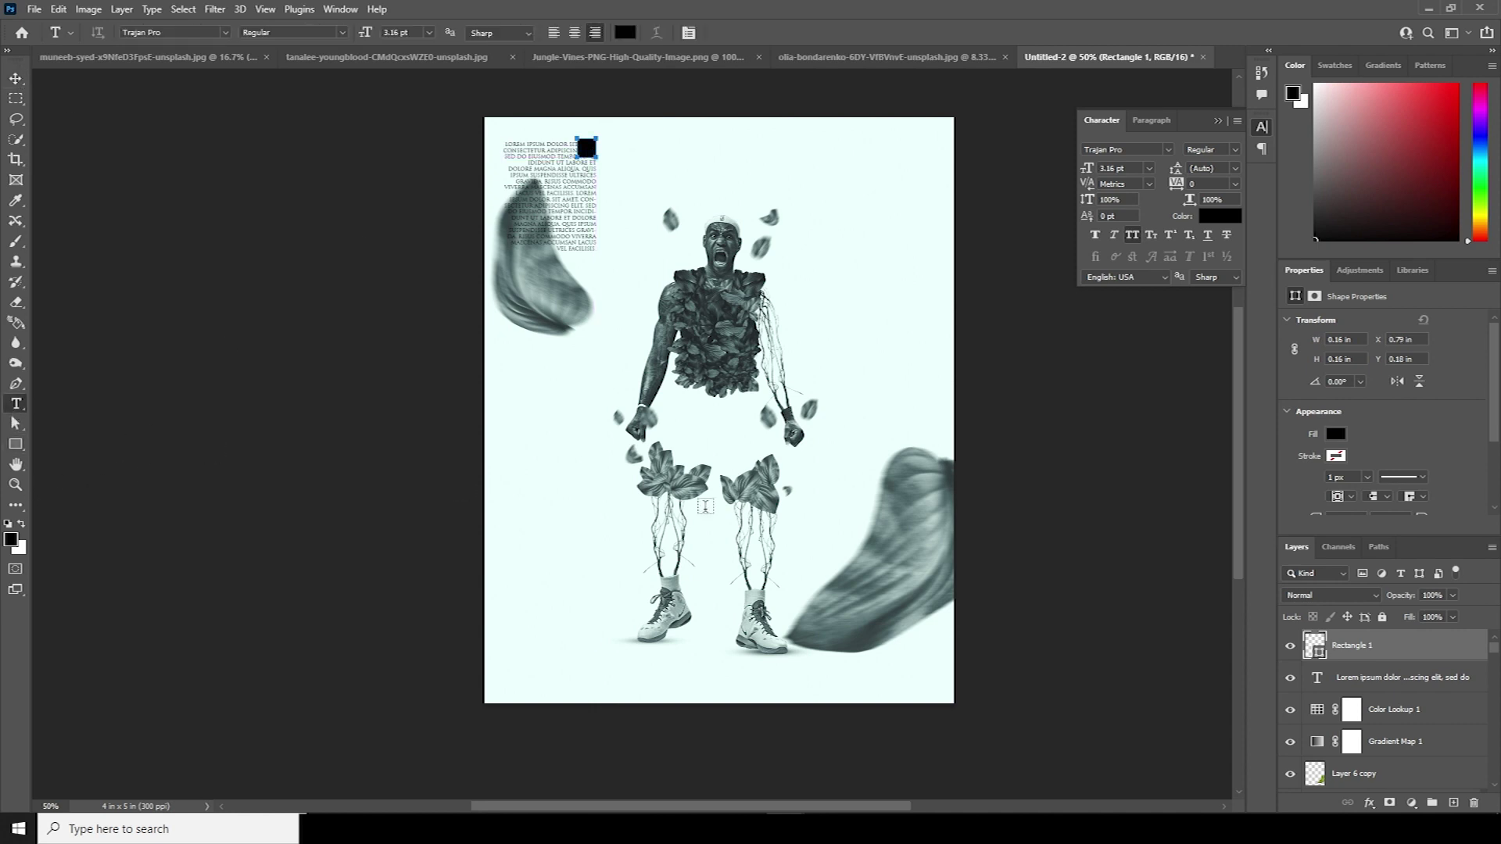
pyautogui.click(681, 430)
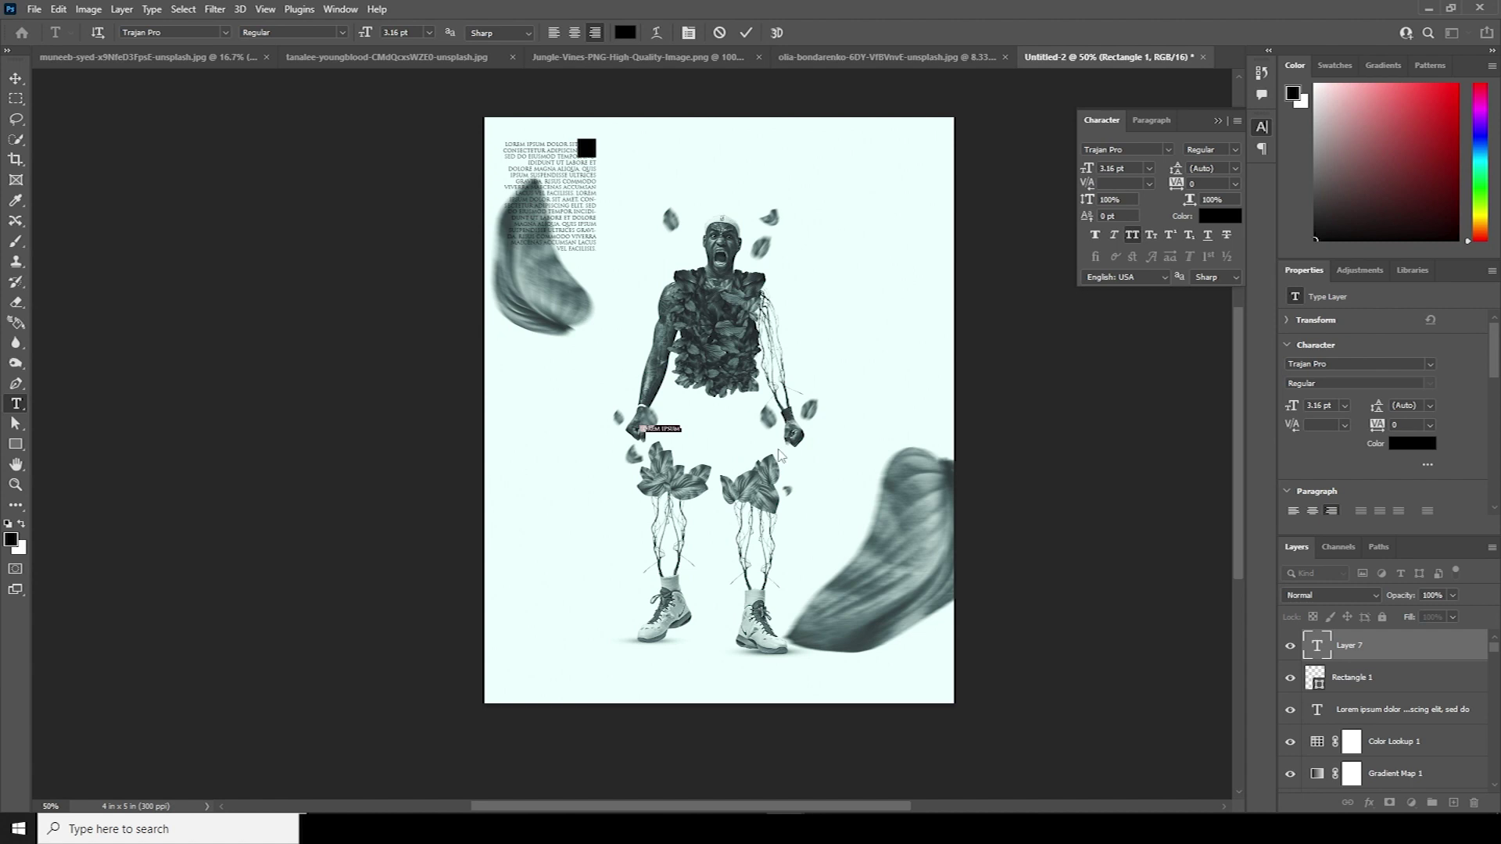
pyautogui.click(15, 78)
pyautogui.hotkey('ctrl', 't')
pyautogui.moveTo(681, 432); pyautogui.dragTo(738, 421)
pyautogui.press('Return')
# Step: Duplicate the LEBRON JAMES text just below the original and replace the copy's wording with "photoshop tutorial" and "windy studio" on two lines
pyautogui.moveTo(737, 420); pyautogui.dragTo(737, 439)
pyautogui.doubleClick(1322, 648)
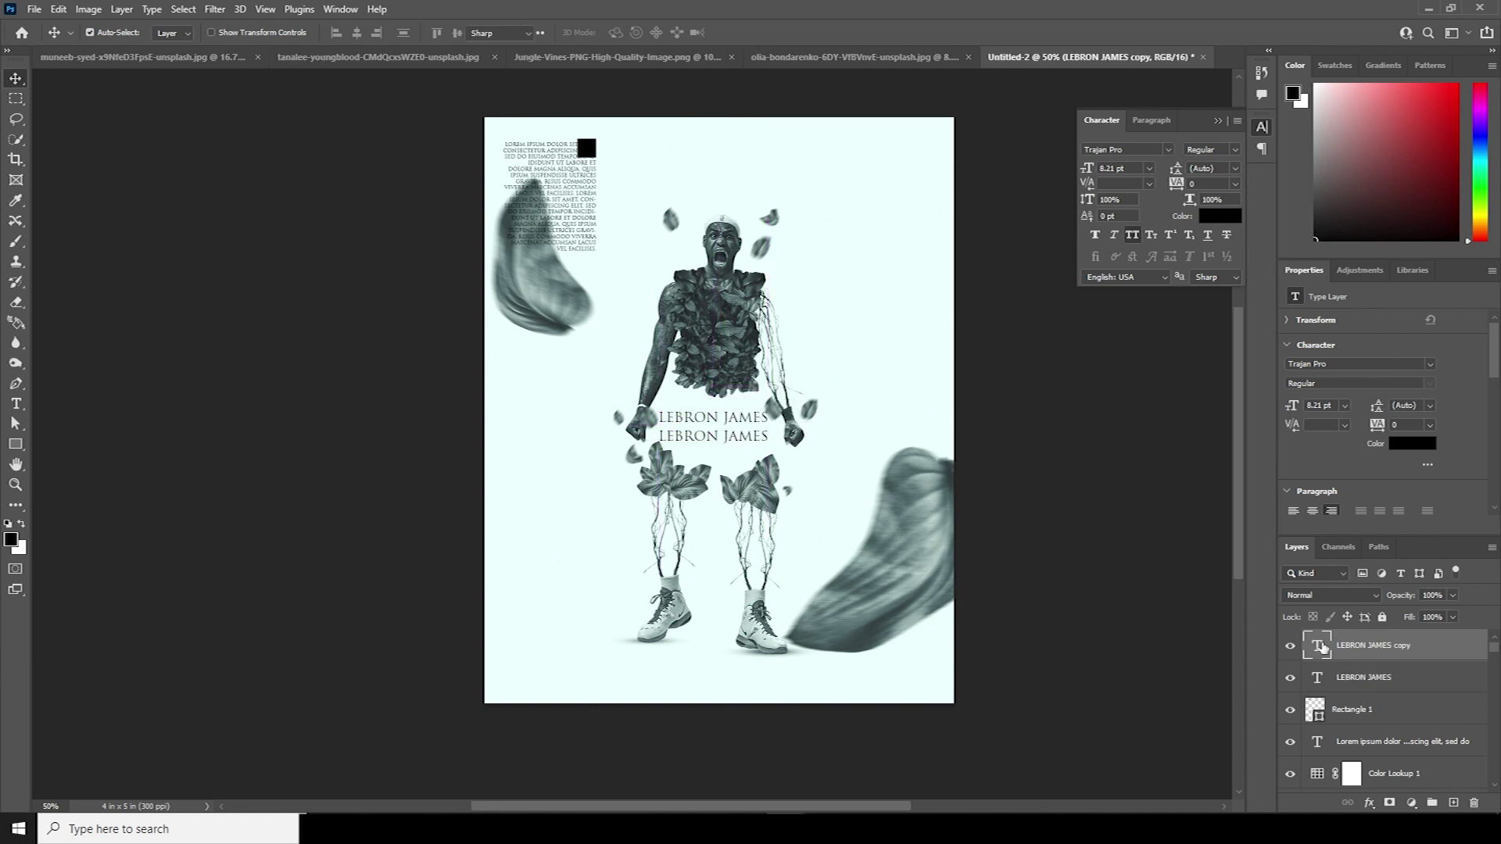
pyautogui.doubleClick(1320, 646)
pyautogui.write('photoshop tutorial')
pyautogui.press('Return')
pyautogui.write('windy studio')
# Step: Centre-align the two-line "photoshop tutorial windy studio" text, scale it down and centre it beneath LEBRON JAMES
pyautogui.hotkey('ctrl', 'a')
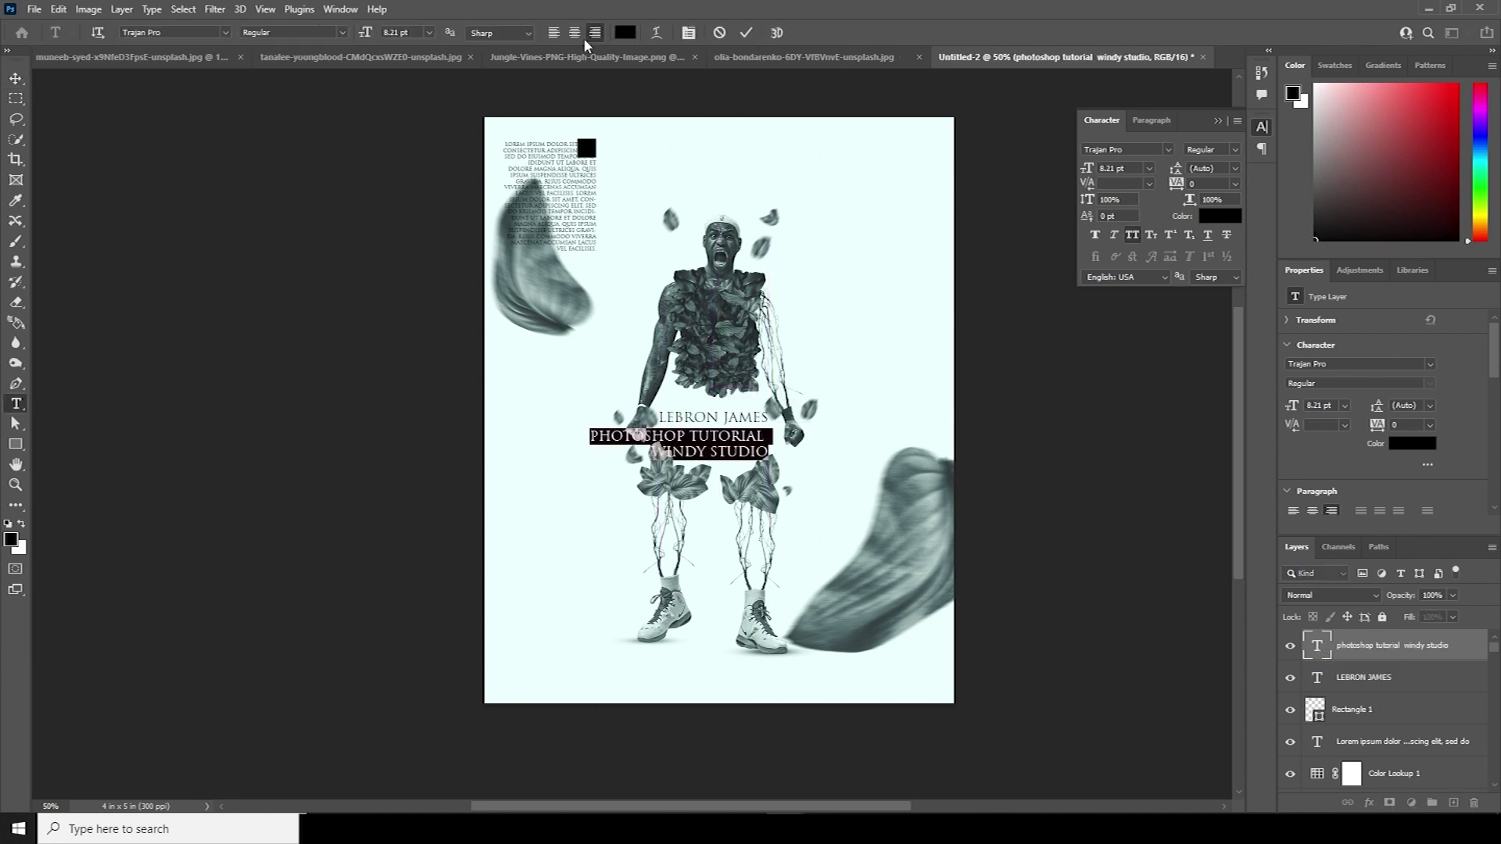
pyautogui.click(574, 32)
pyautogui.hotkey('ctrl', 'Return')
pyautogui.hotkey('ctrl', 't')
pyautogui.moveTo(861, 459); pyautogui.dragTo(768, 445)
pyautogui.moveTo(744, 445); pyautogui.dragTo(737, 444)
pyautogui.press('Return')
# Step: Add a black Trajan Pro numeral 6, enlarge it to about 394 pt and centre it over the figure
pyautogui.click(16, 403)
pyautogui.click(671, 206)
pyautogui.write('6')
pyautogui.click(16, 78)
pyautogui.hotkey('ctrl', 't')
pyautogui.moveTo(670, 209); pyautogui.dragTo(838, 545)
pyautogui.moveTo(780, 352); pyautogui.dragTo(821, 566)
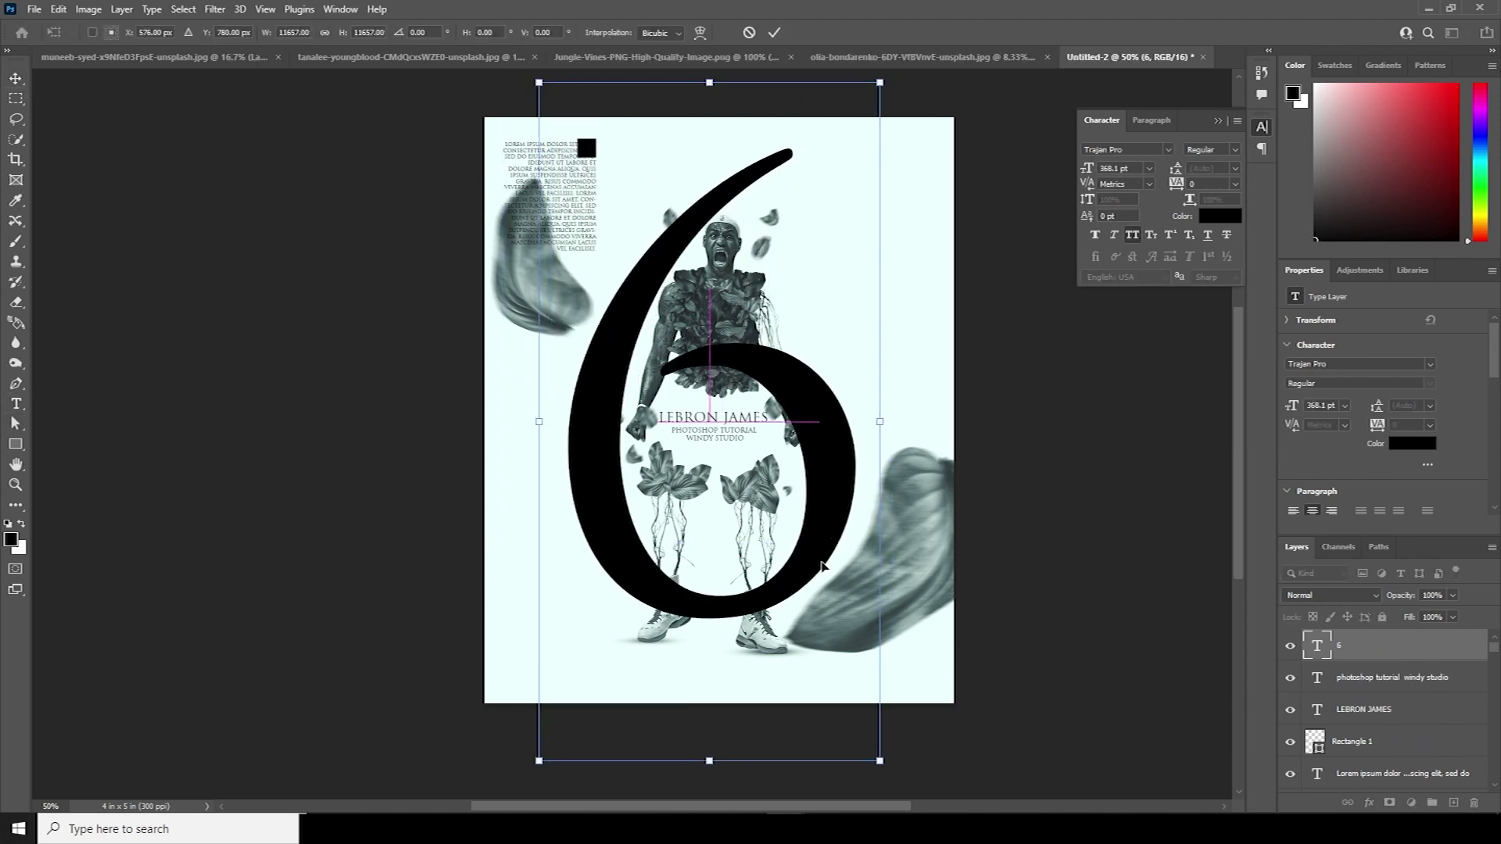
pyautogui.moveTo(880, 759); pyautogui.dragTo(909, 784)
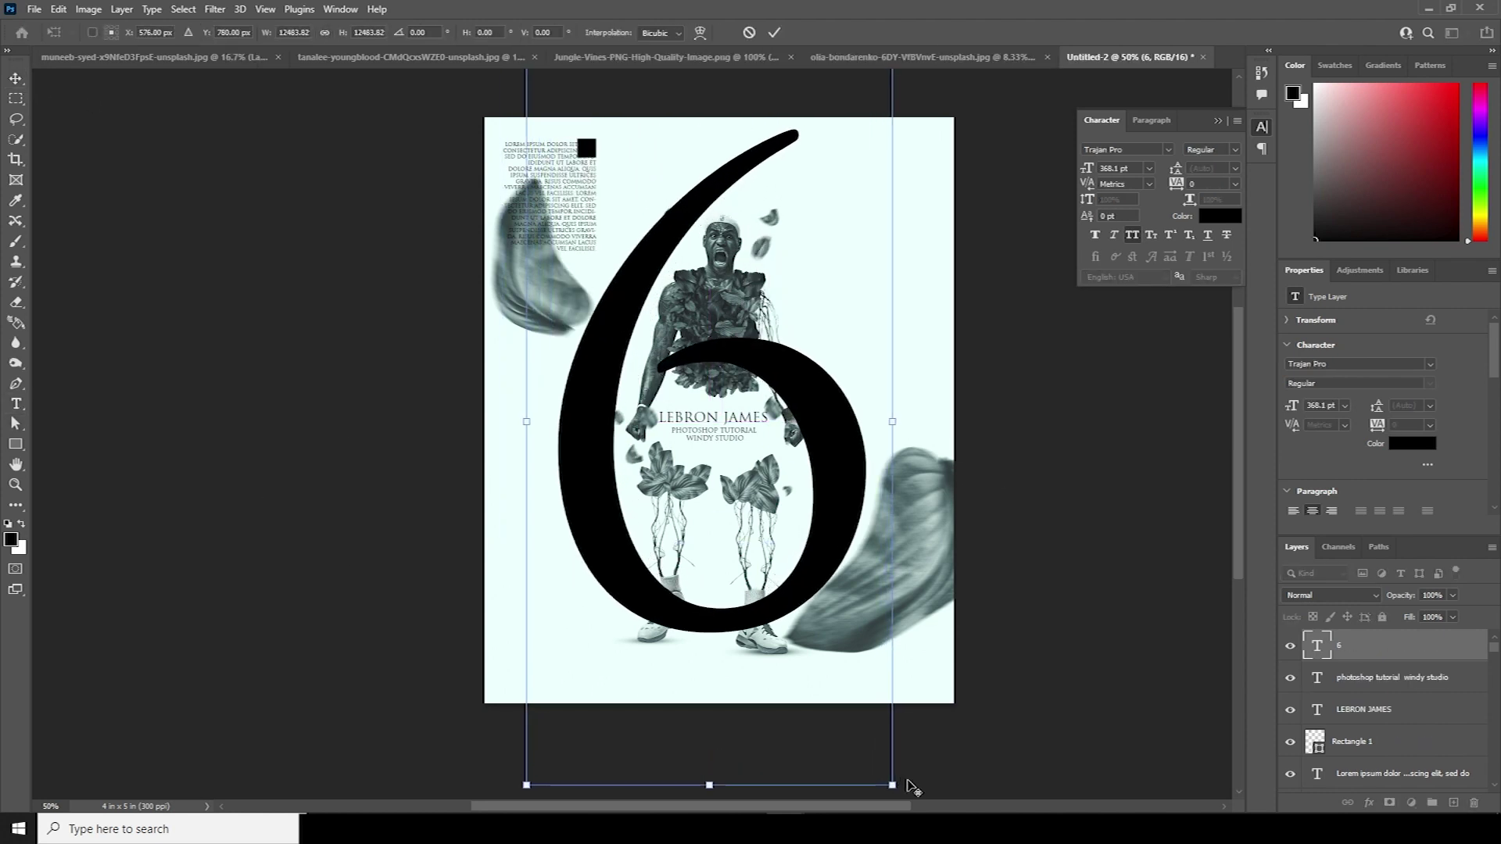
pyautogui.press('Return')
# Step: Place the 6 text layer behind the figure, between the leg vines group and Layer 2 copy, and set its opacity to 15%
pyautogui.scroll(-5, 1383, 704)
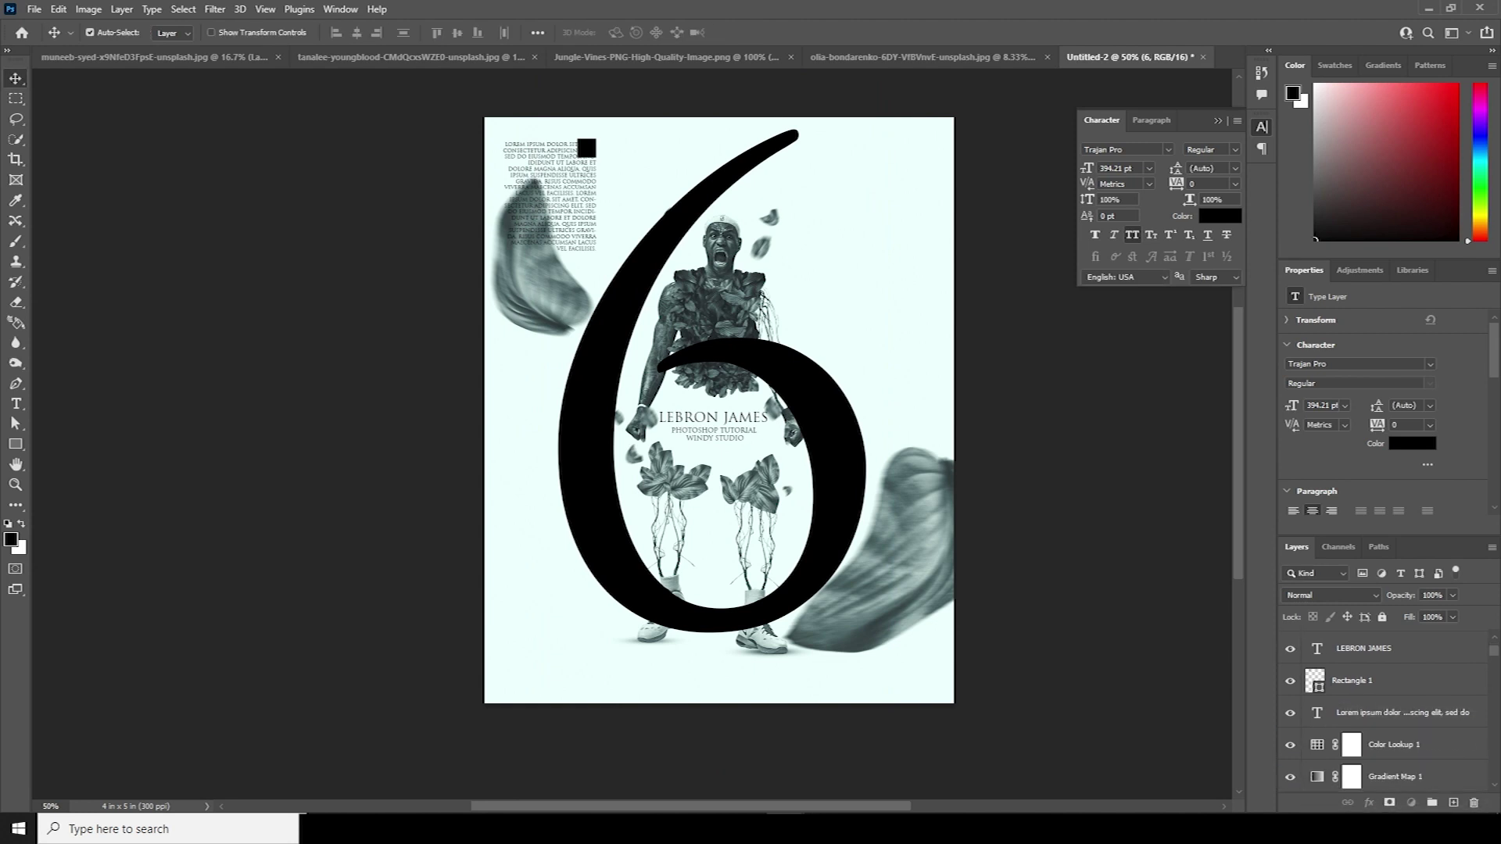
pyautogui.scroll(-10, 1384, 712)
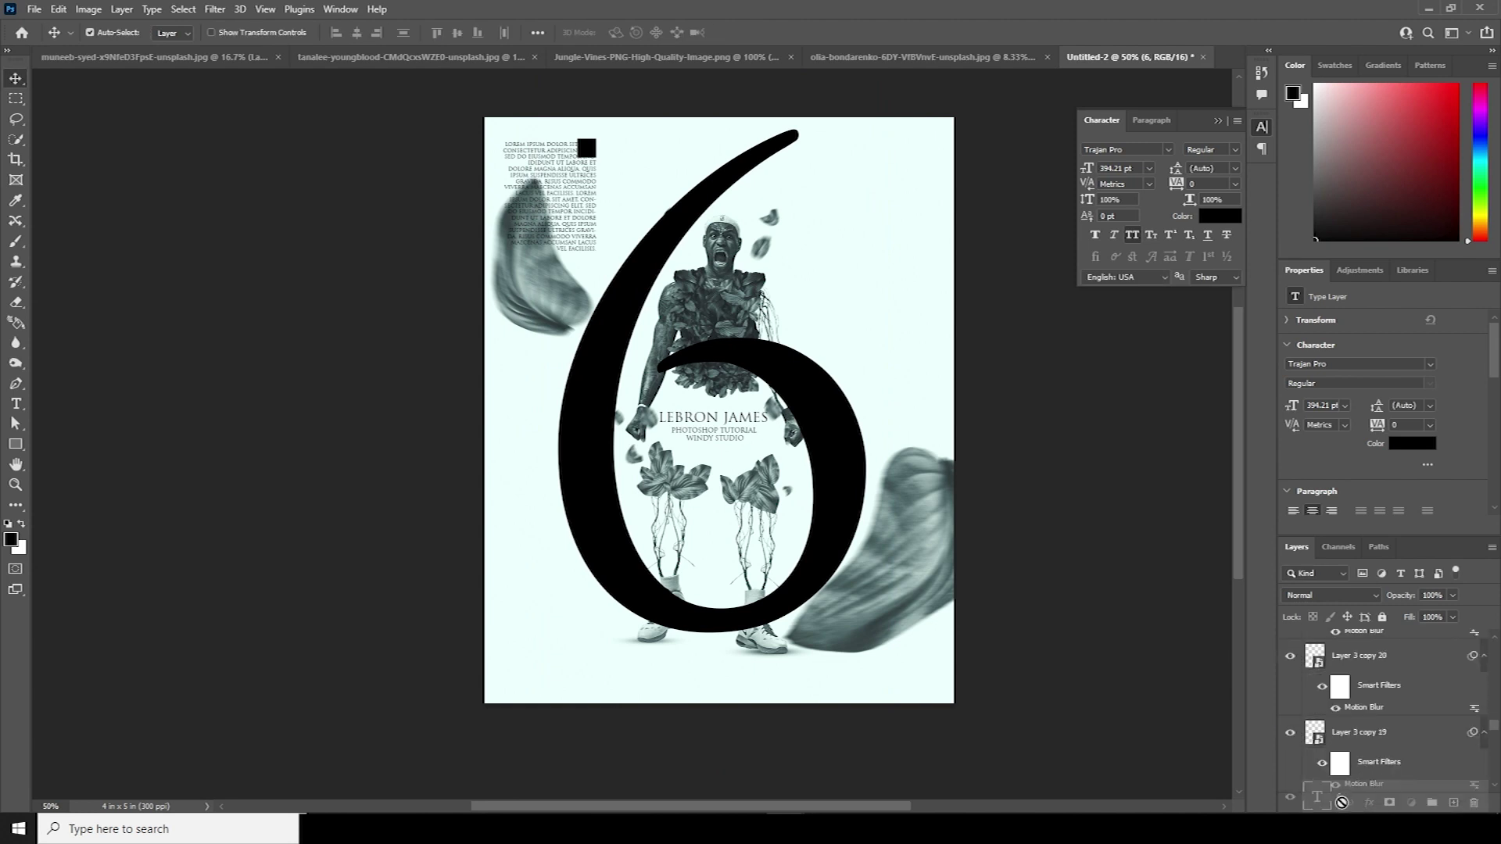
pyautogui.scroll(-5, 1384, 712)
pyautogui.moveTo(1351, 713); pyautogui.dragTo(1342, 702)
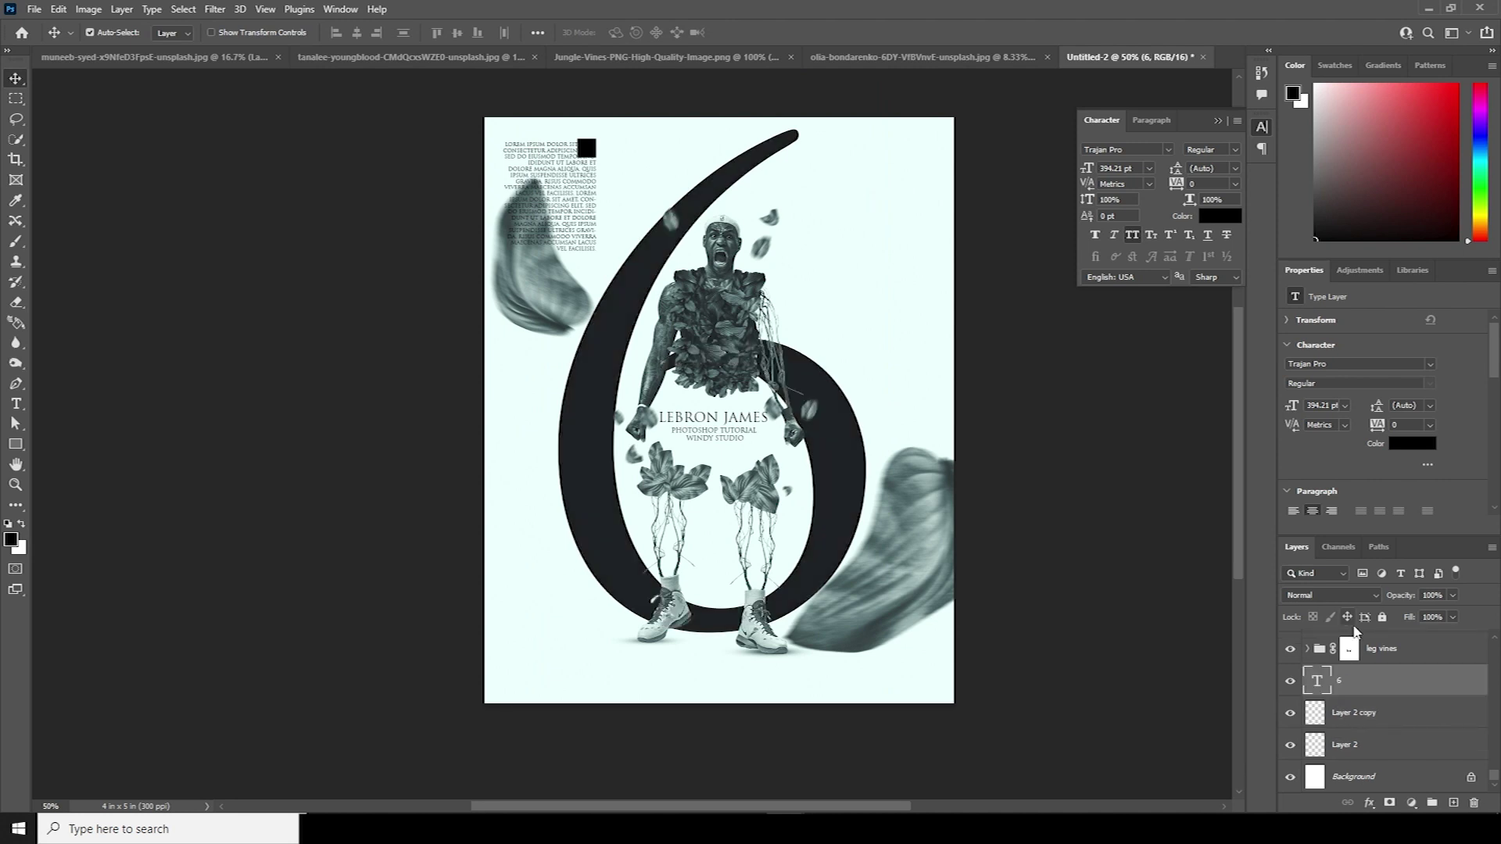
pyautogui.moveTo(1451, 598); pyautogui.dragTo(1394, 617)
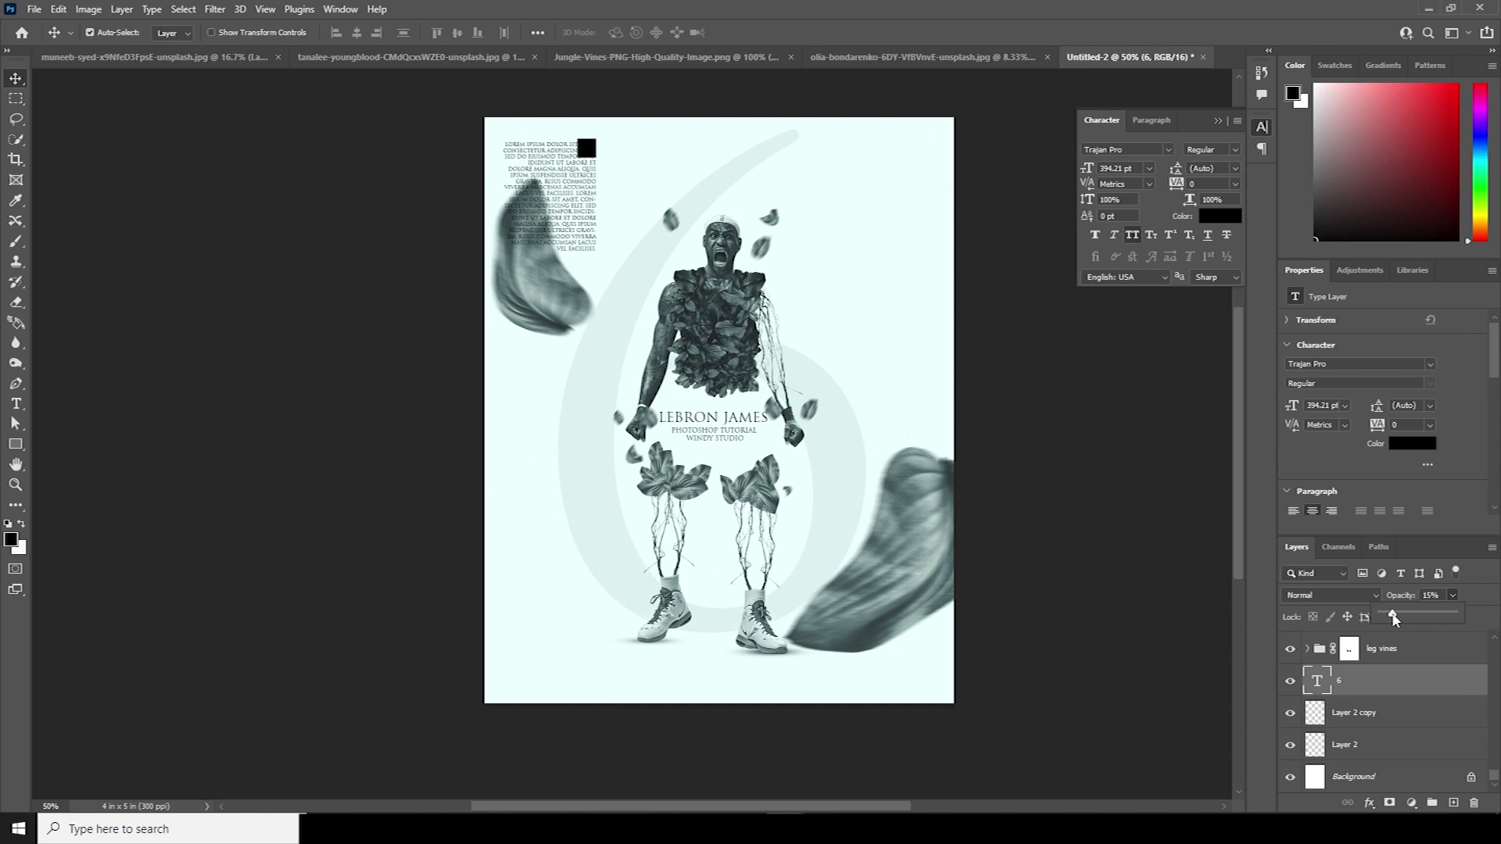
pyautogui.click(1014, 498)
# Step: Duplicate the player's Layer 1 and apply Motion Blur to the copy with an angle of -42° and a distance of 26 pixels
pyautogui.moveTo(1494, 779); pyautogui.dragTo(1497, 703)
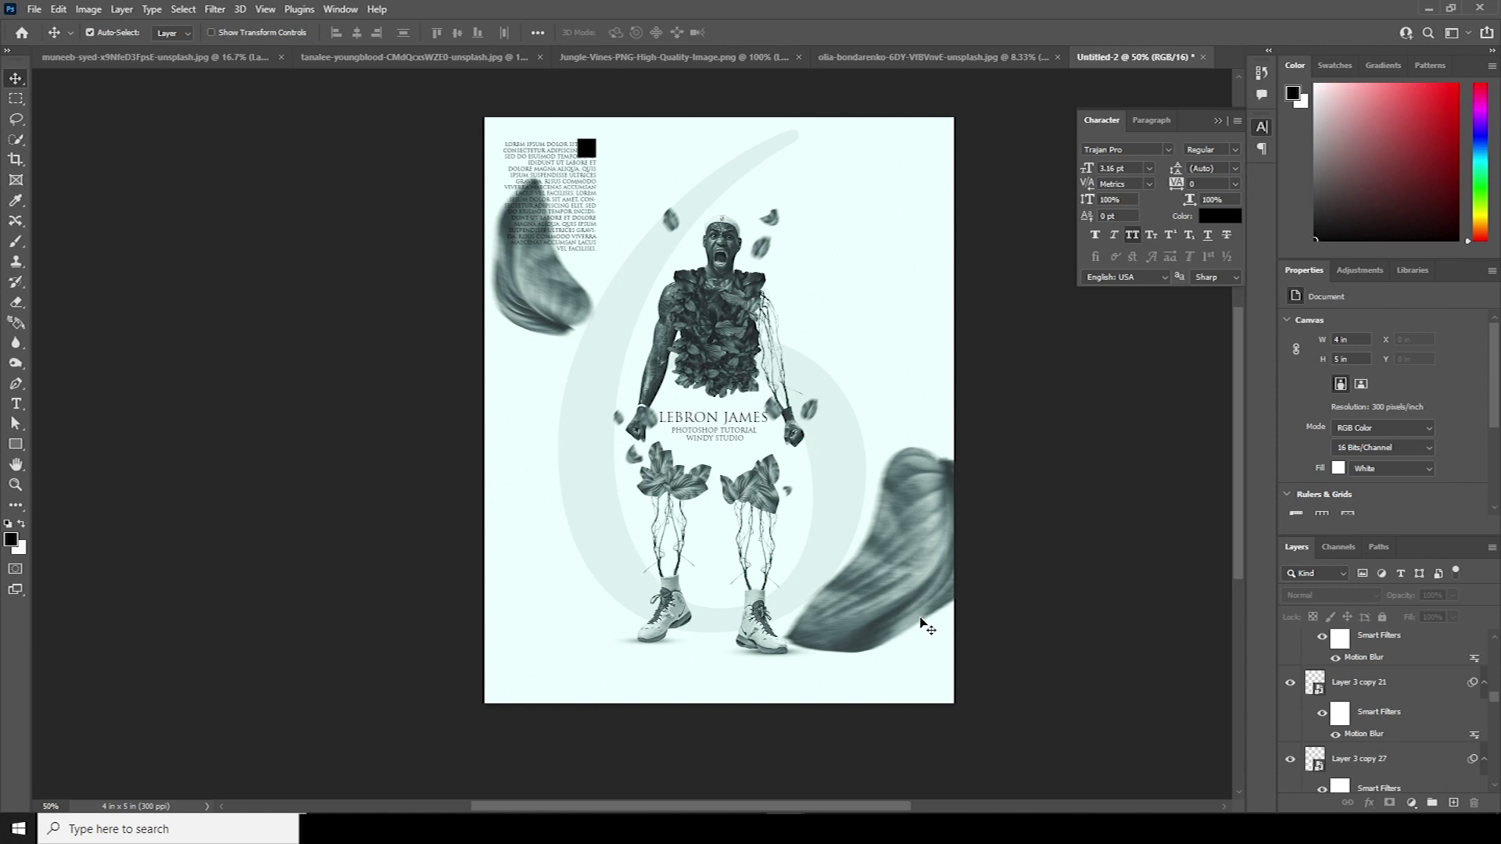
pyautogui.click(696, 345)
pyautogui.hotkey('ctrl', 'j')
pyautogui.click(215, 9)
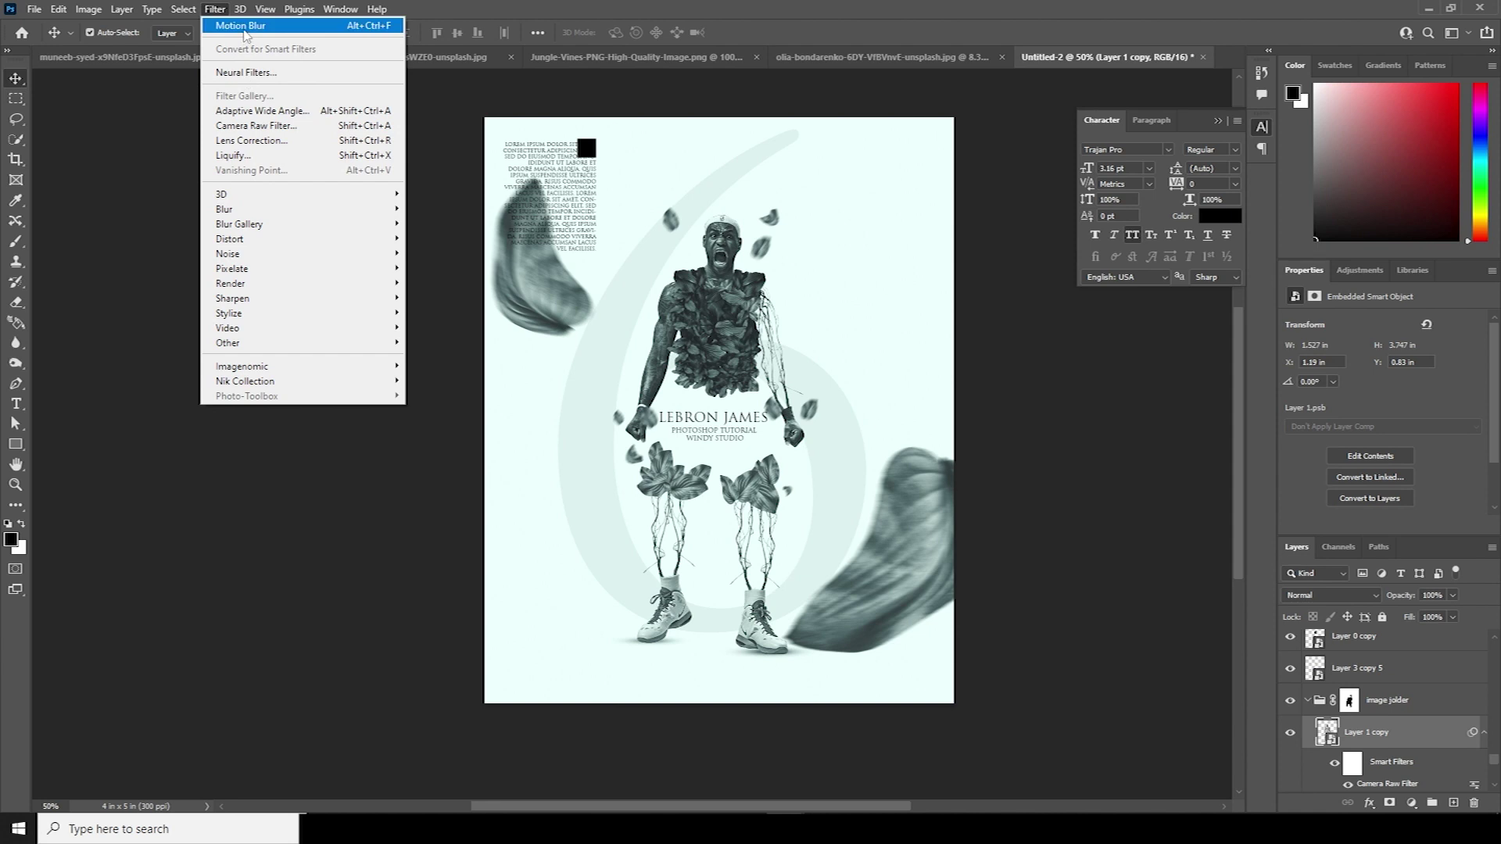
pyautogui.click(243, 28)
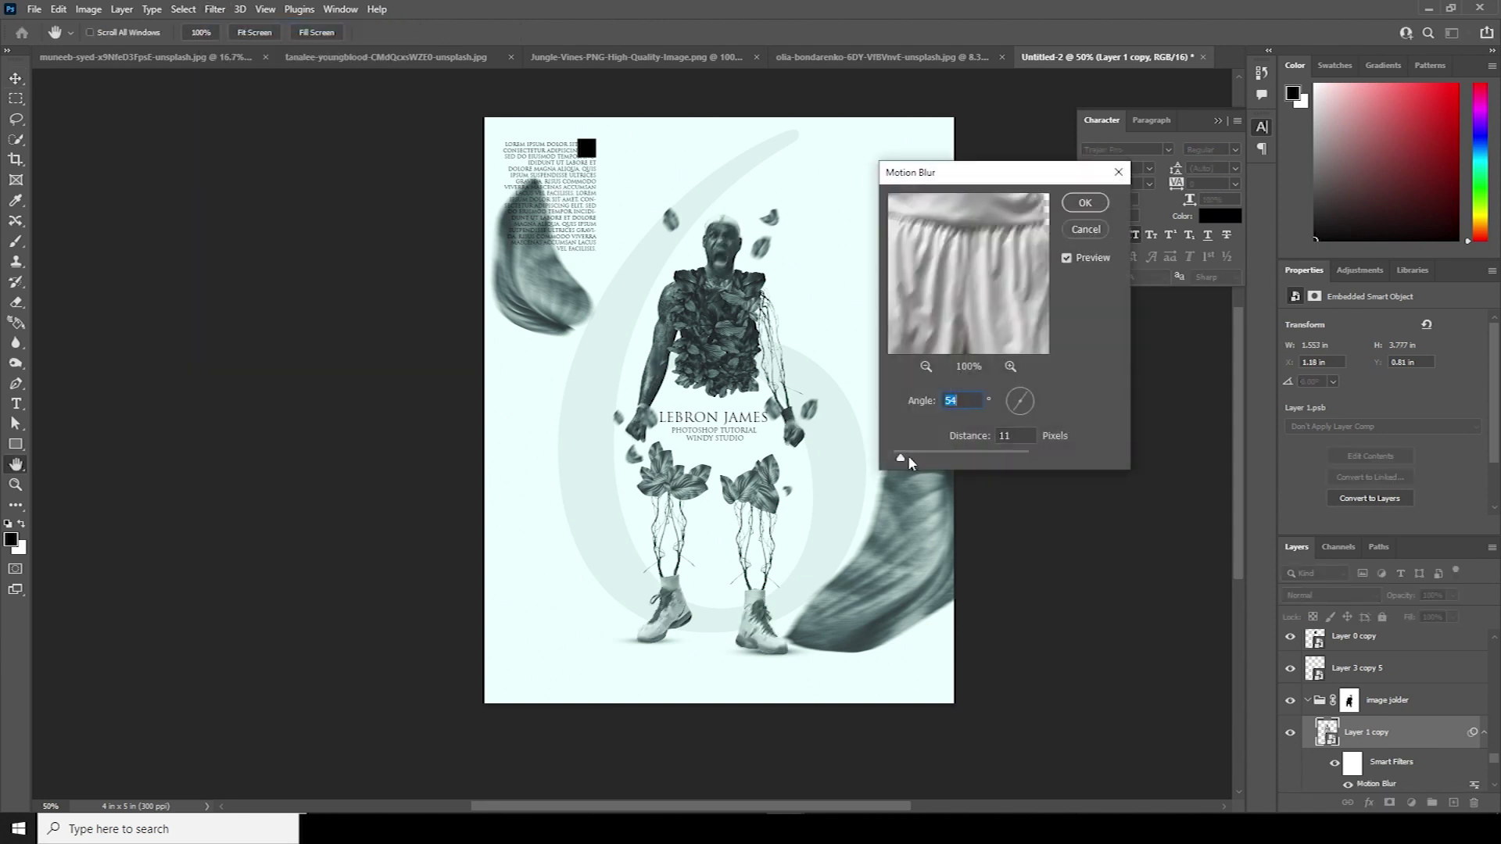
pyautogui.click(1013, 403)
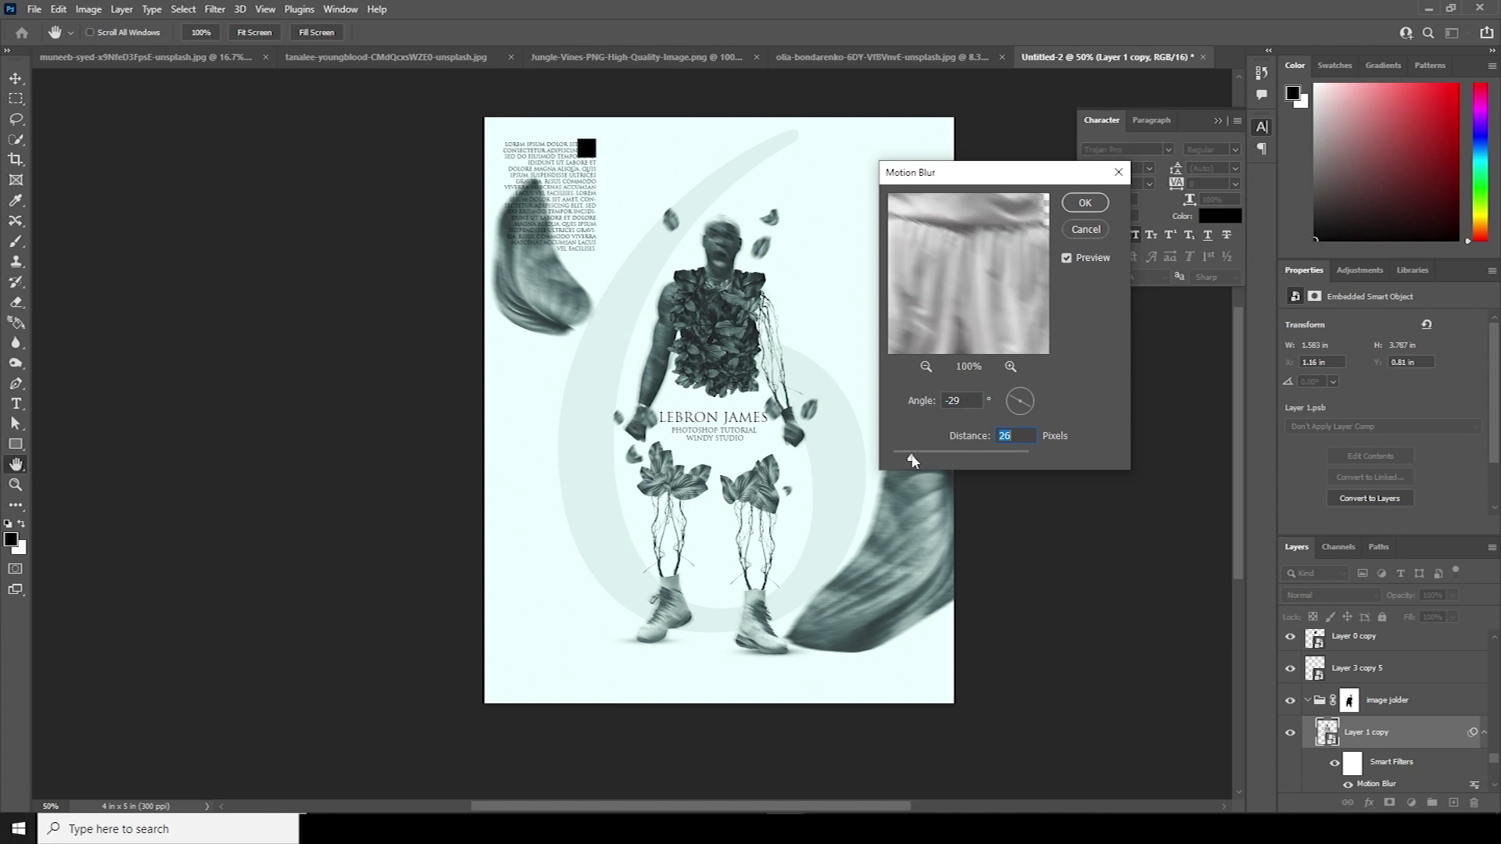
pyautogui.moveTo(1031, 405); pyautogui.dragTo(1027, 407)
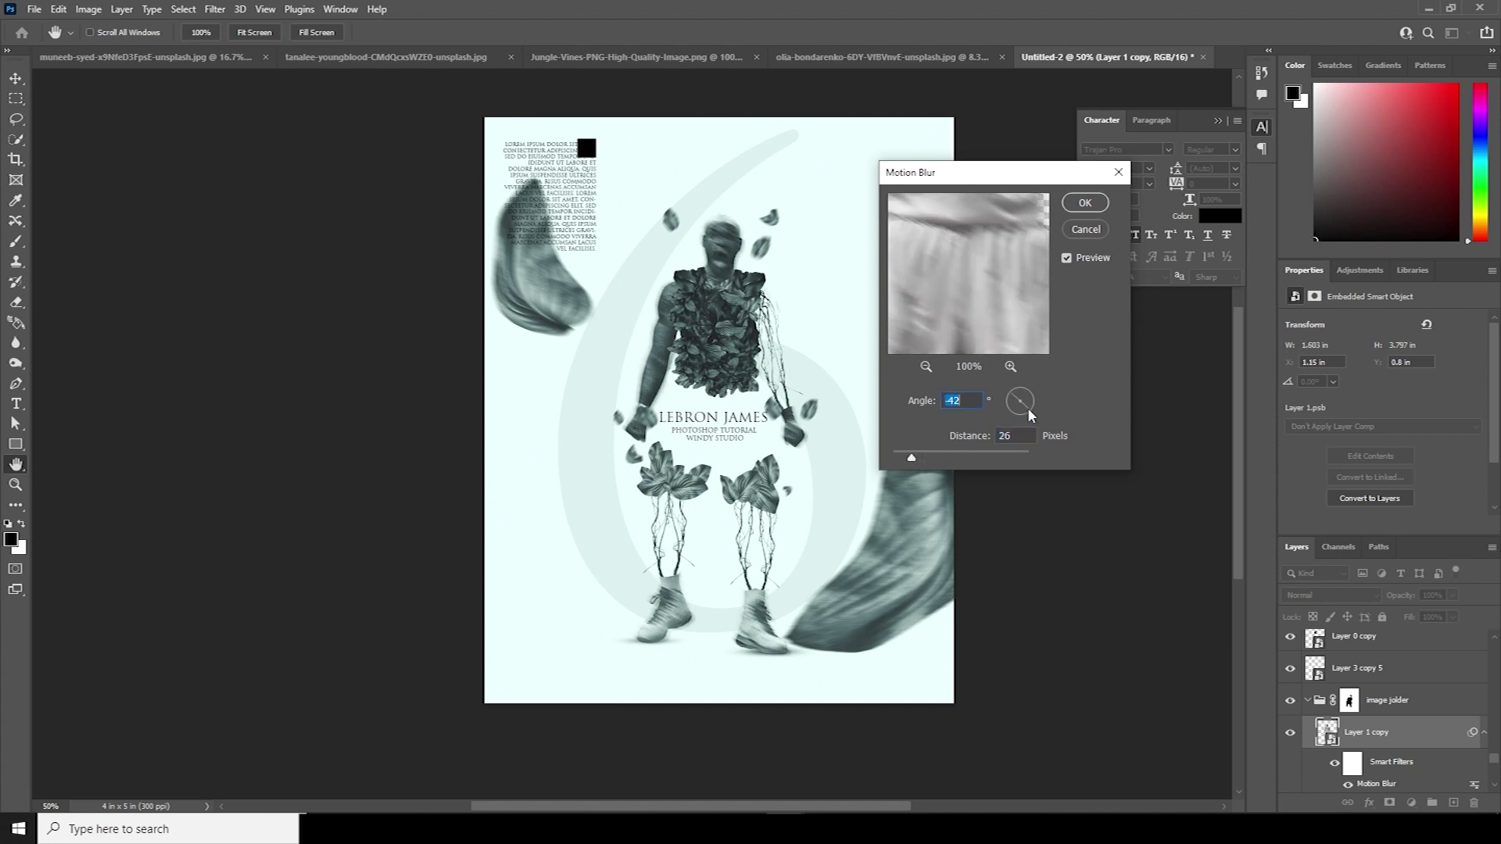
pyautogui.click(1083, 205)
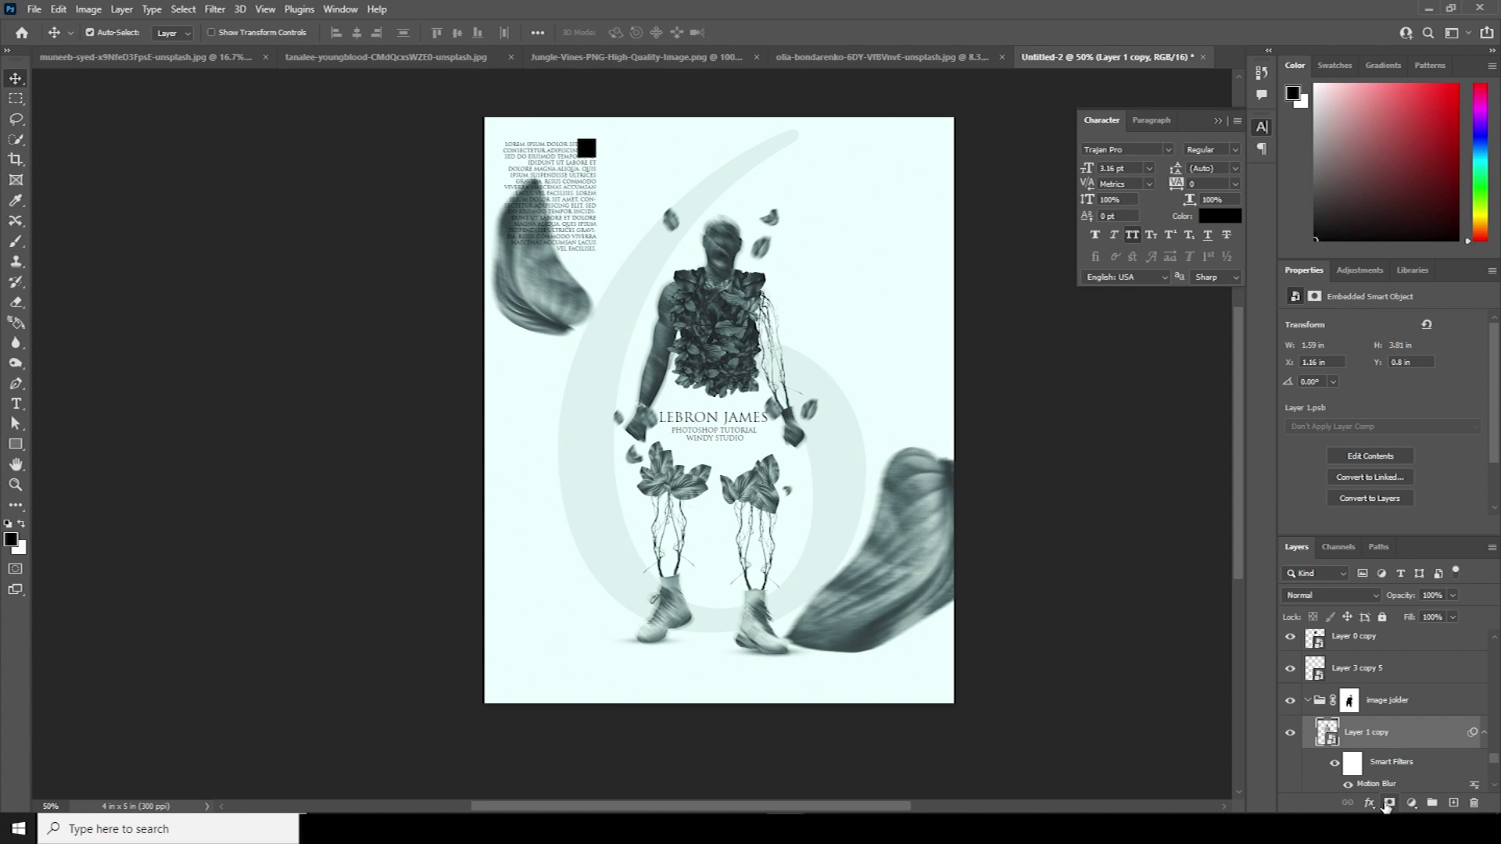
# Step: Add a layer mask to Layer 1 copy and paint out the blur over the face, shoulder and arm with a soft black 125 px brush
pyautogui.click(1388, 803)
pyautogui.press('b')
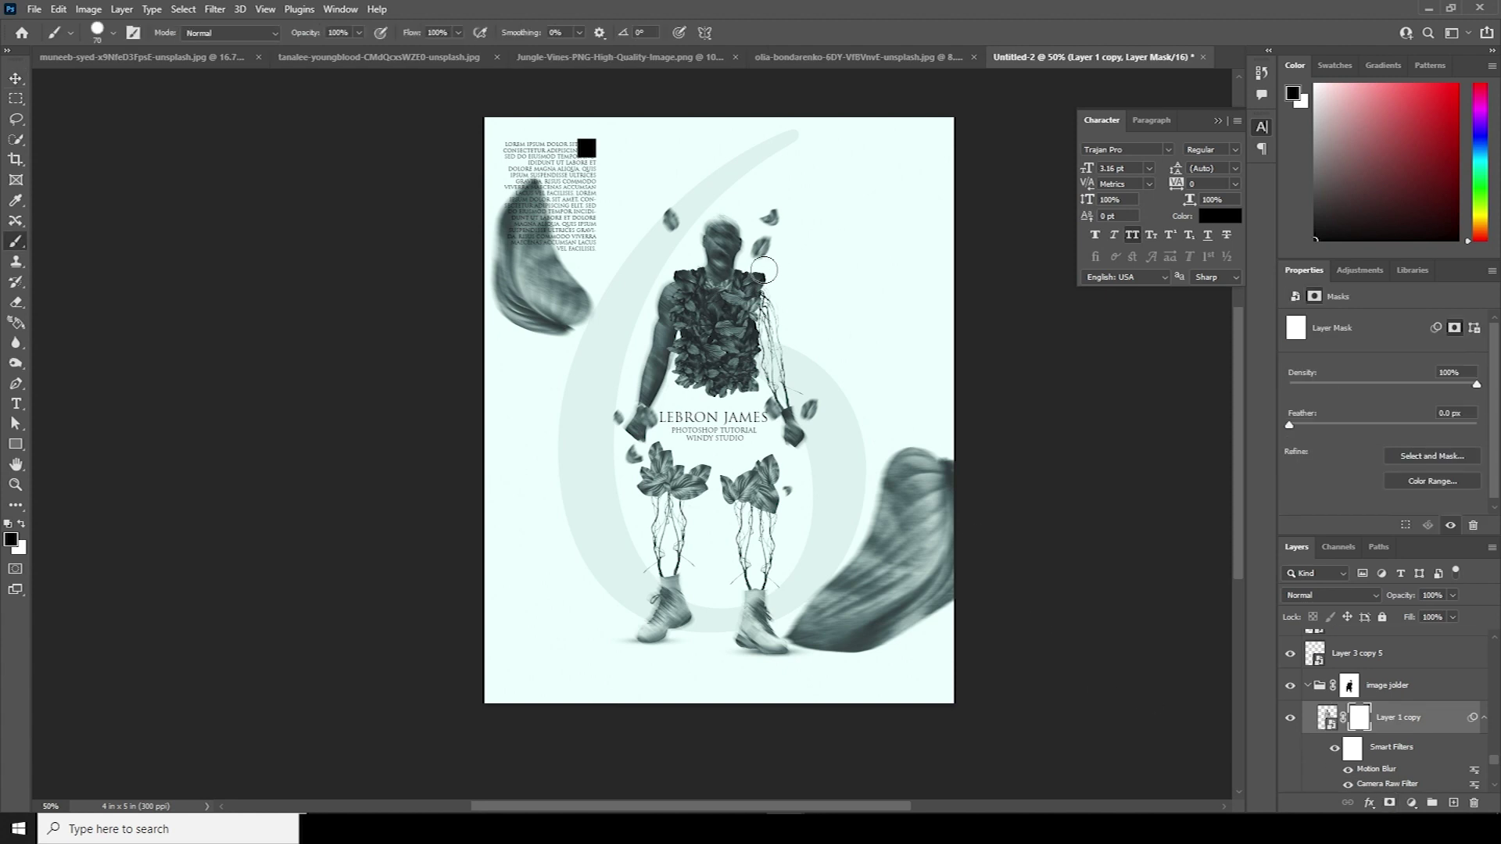
pyautogui.click(114, 34)
pyautogui.doubleClick(154, 280)
pyautogui.moveTo(719, 249)
pyautogui.mouseDown()
pyautogui.moveTo(715, 296)
pyautogui.moveTo(674, 340)
pyautogui.moveTo(657, 411)
pyautogui.mouseUp()
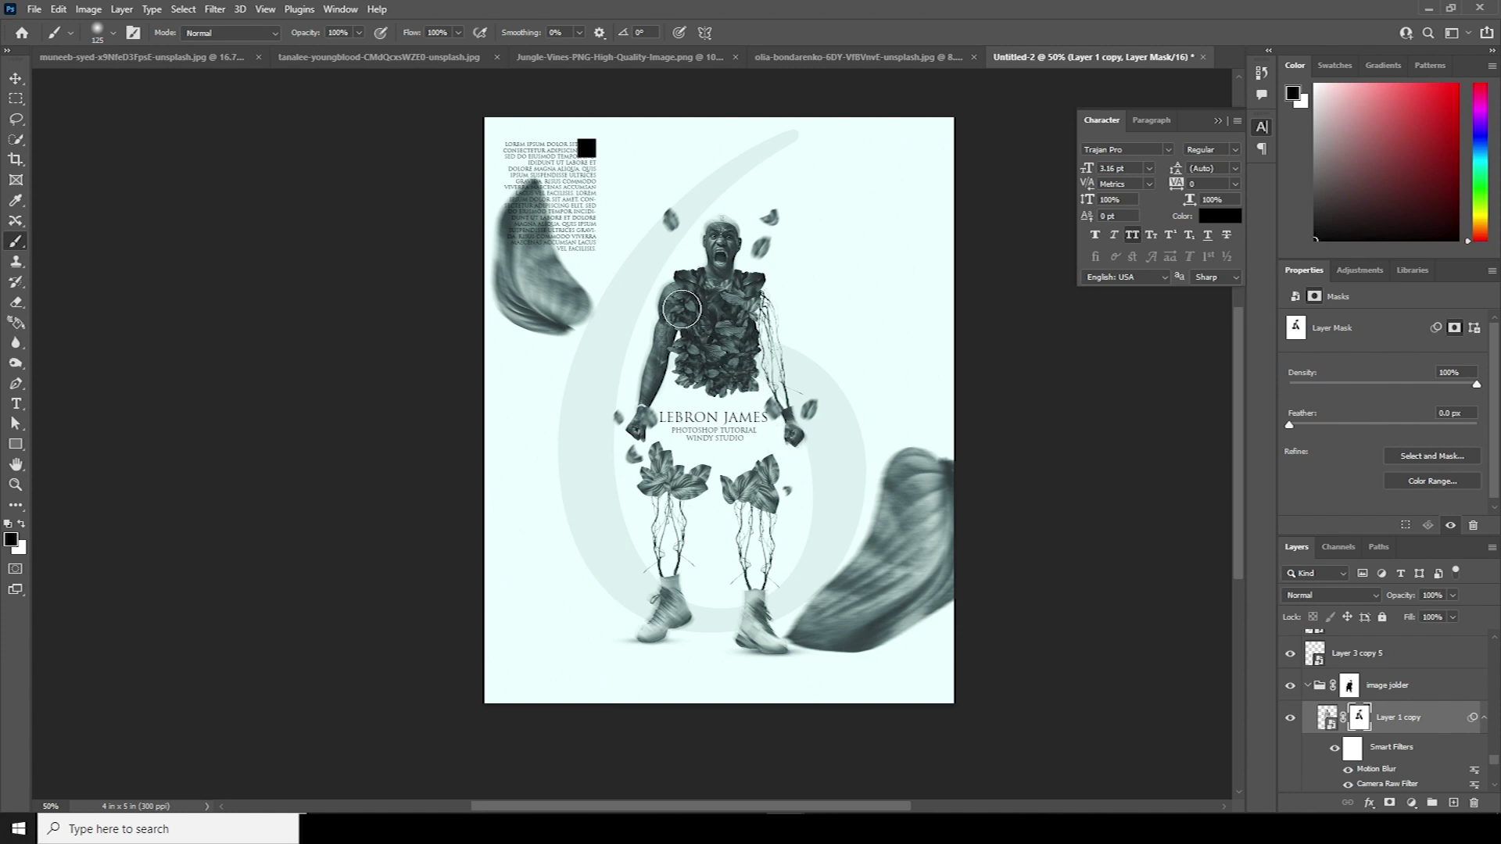
pyautogui.moveTo(664, 269)
pyautogui.mouseDown()
pyautogui.moveTo(652, 314)
pyautogui.moveTo(682, 285)
pyautogui.mouseUp()
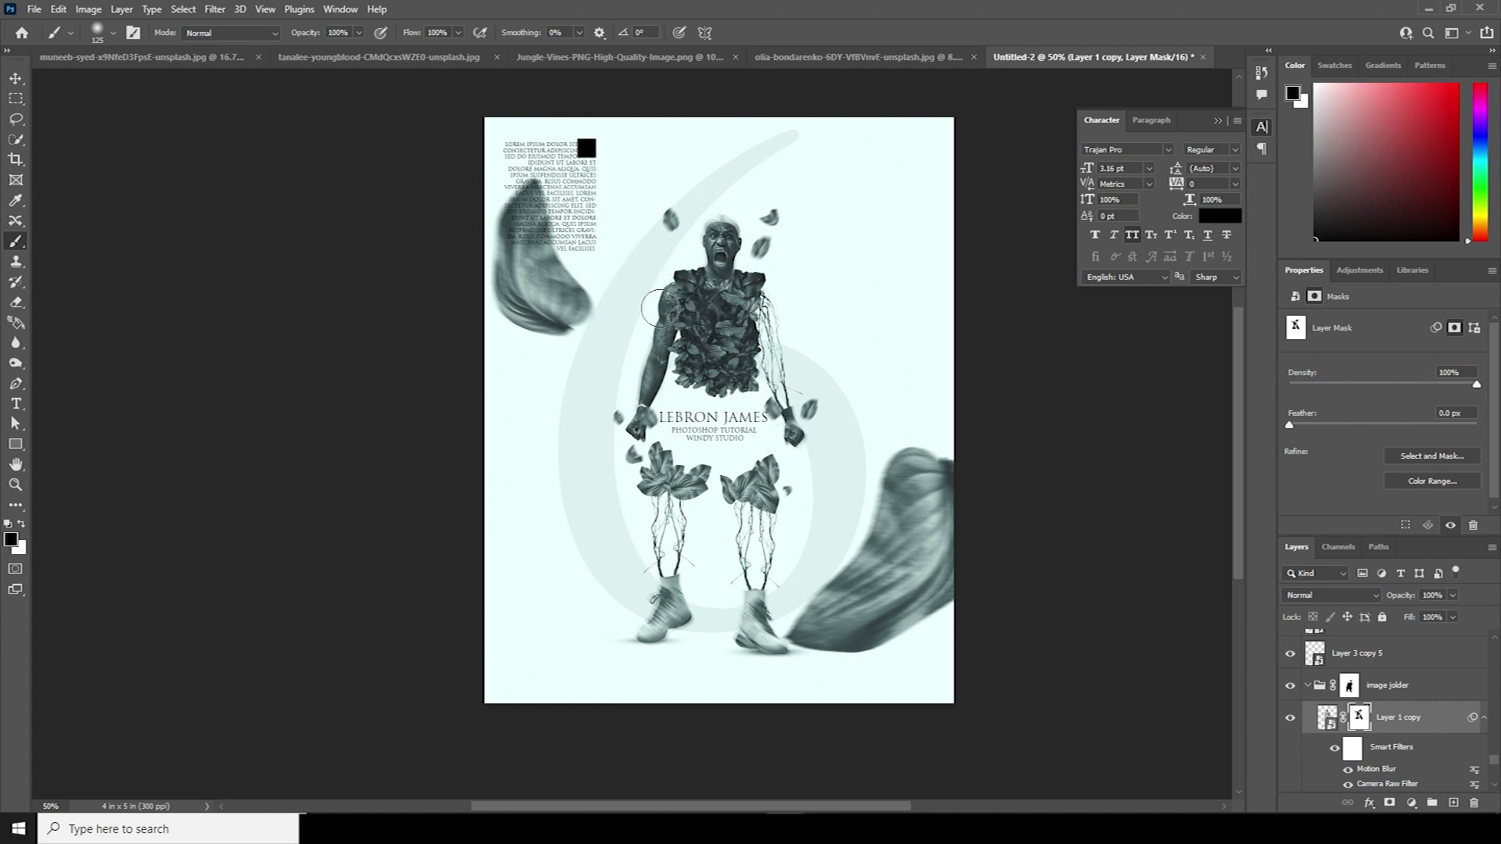